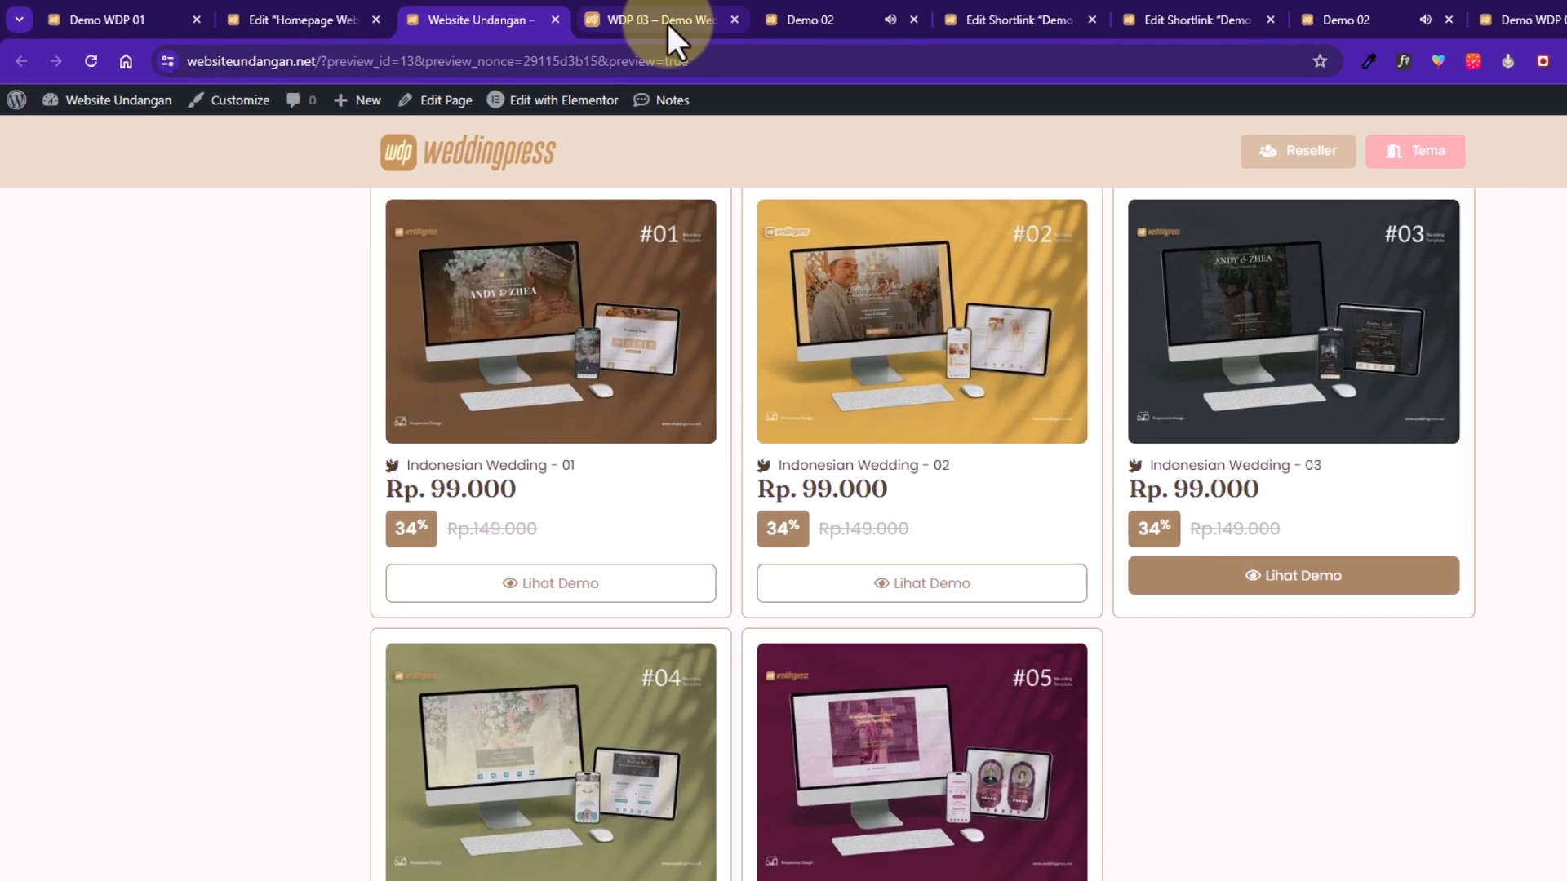
- View the WDP 03 demo page's web address and switch to the Demo 02 page
click(560, 17)
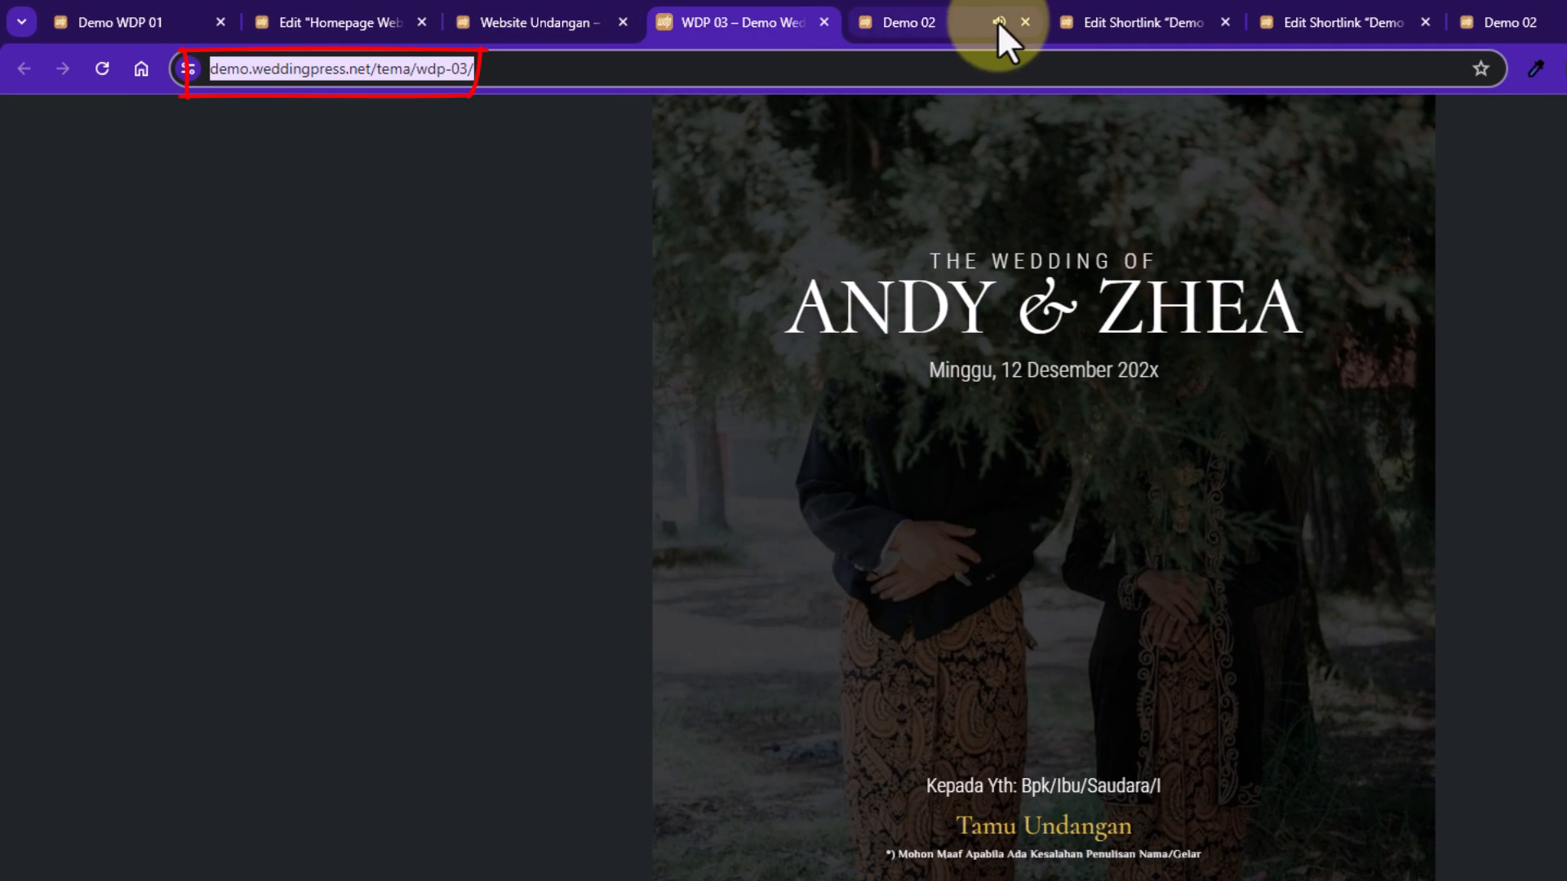
click(938, 22)
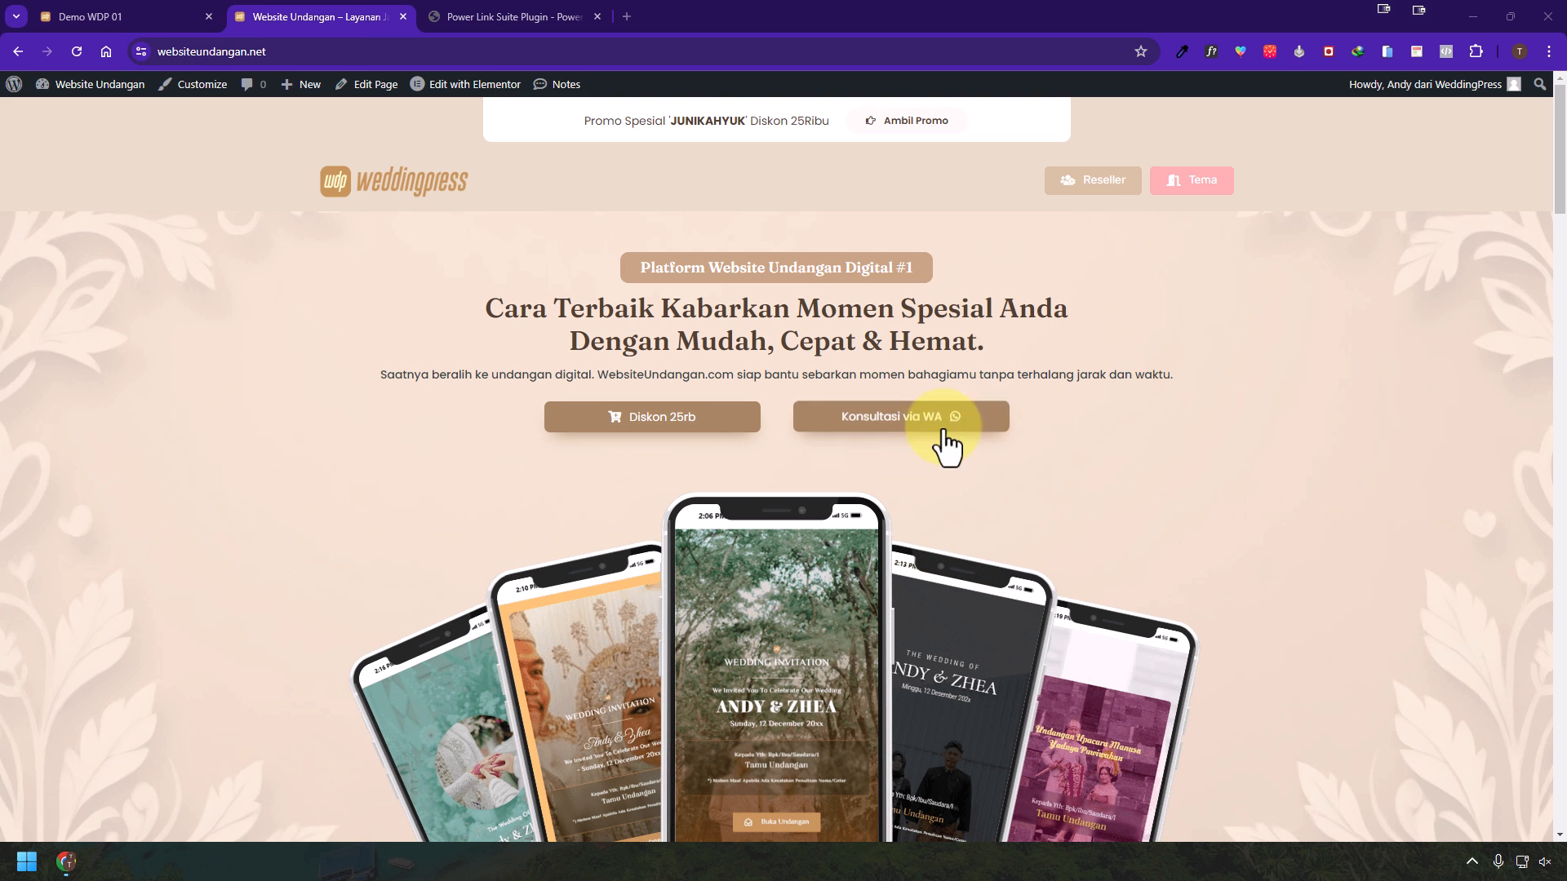
- Look through the Website Undangan homepage from the hero section down to the Indonesian Wedding theme catalog
scroll(1102, 506, down, 2)
scroll(1102, 506, down, 8)
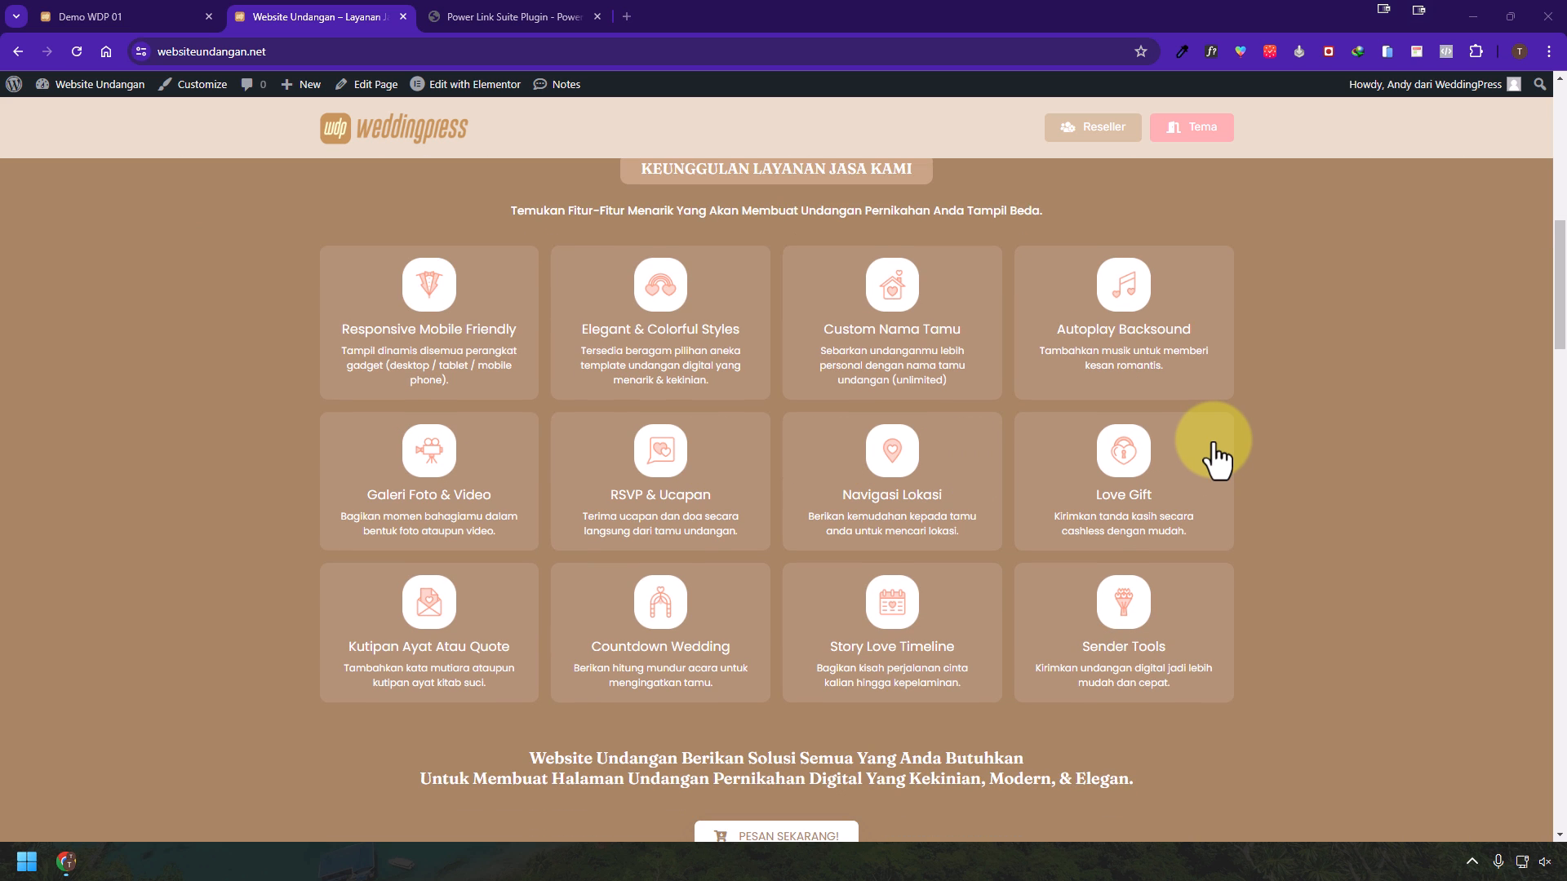
scroll(1216, 457, down, 10)
scroll(1228, 454, down, 5)
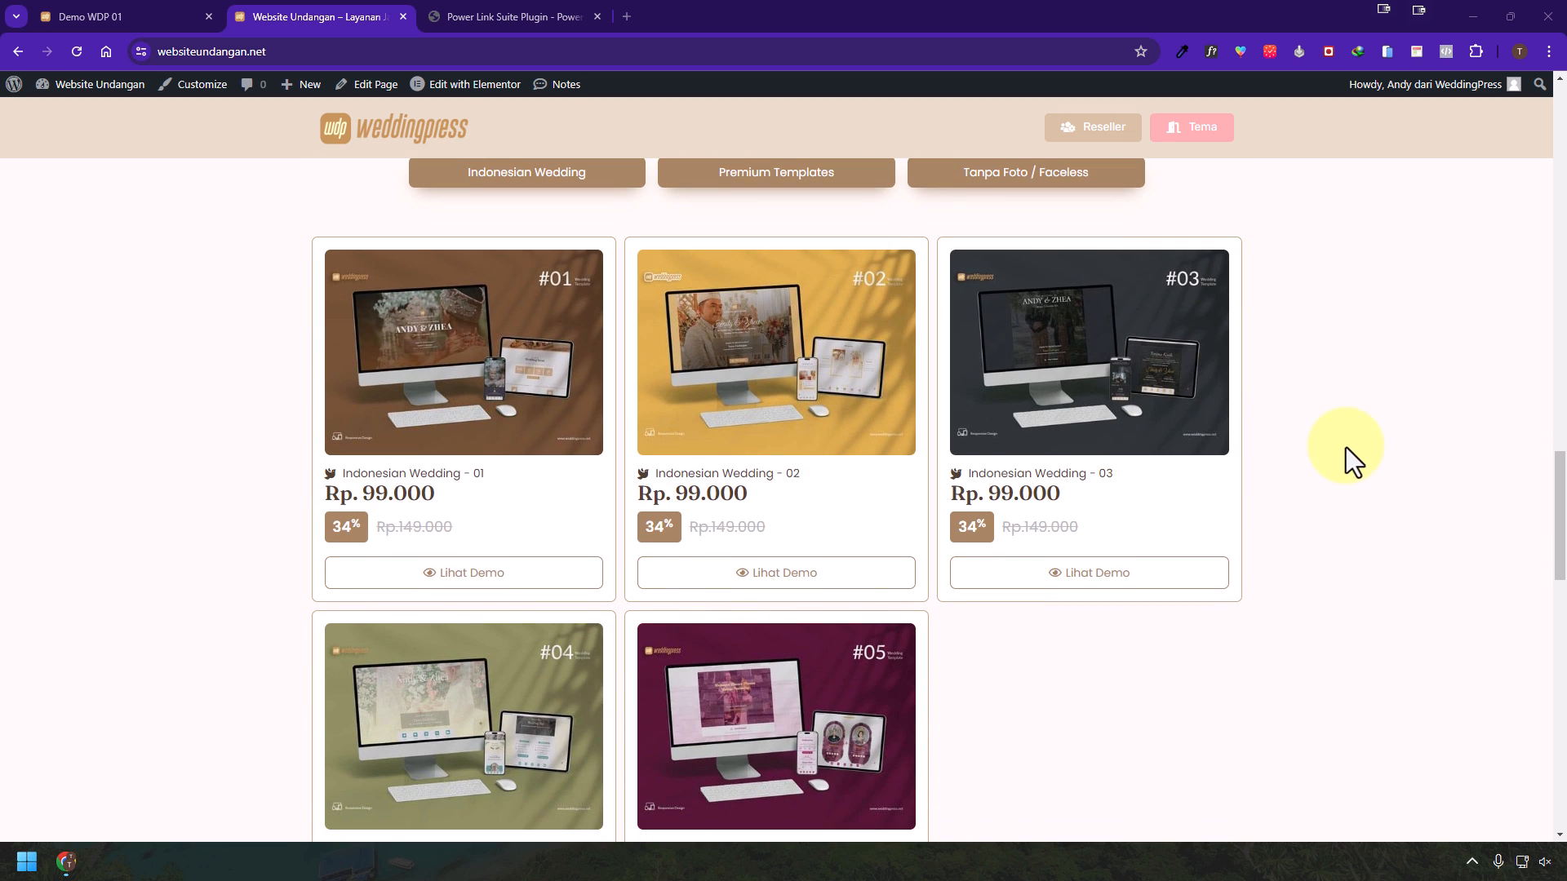
- Open the site's WordPress dashboard in a new browser tab and switch to it
mouse_move(85, 85)
right_click(81, 117)
click(121, 127)
key(ctrl+Tab)
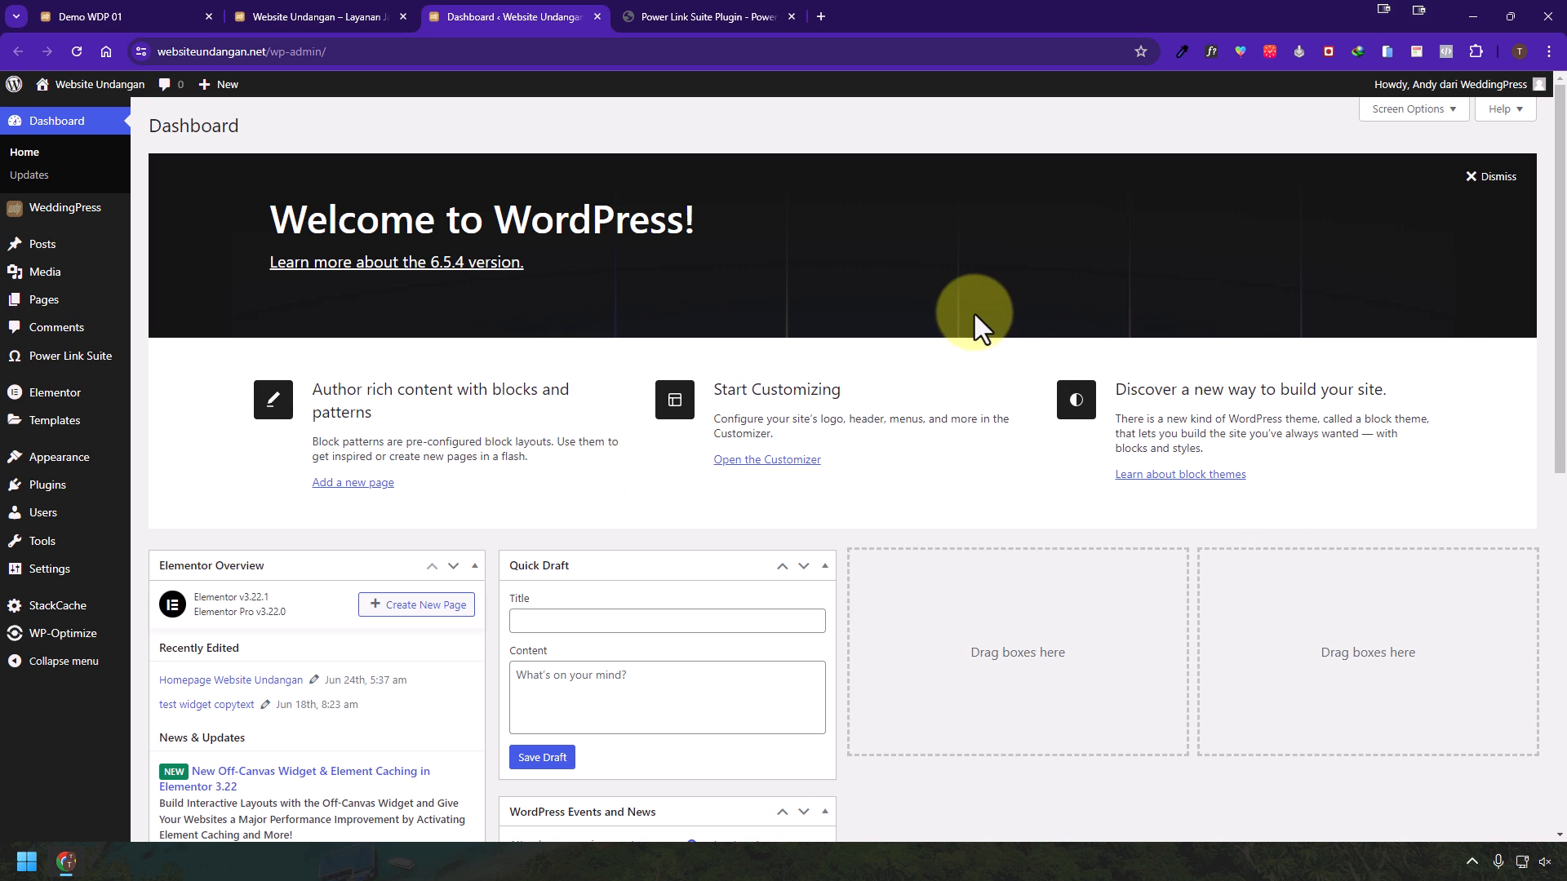
- Check the site's existing content in the list of all posts and the list of all pages
mouse_move(80, 263)
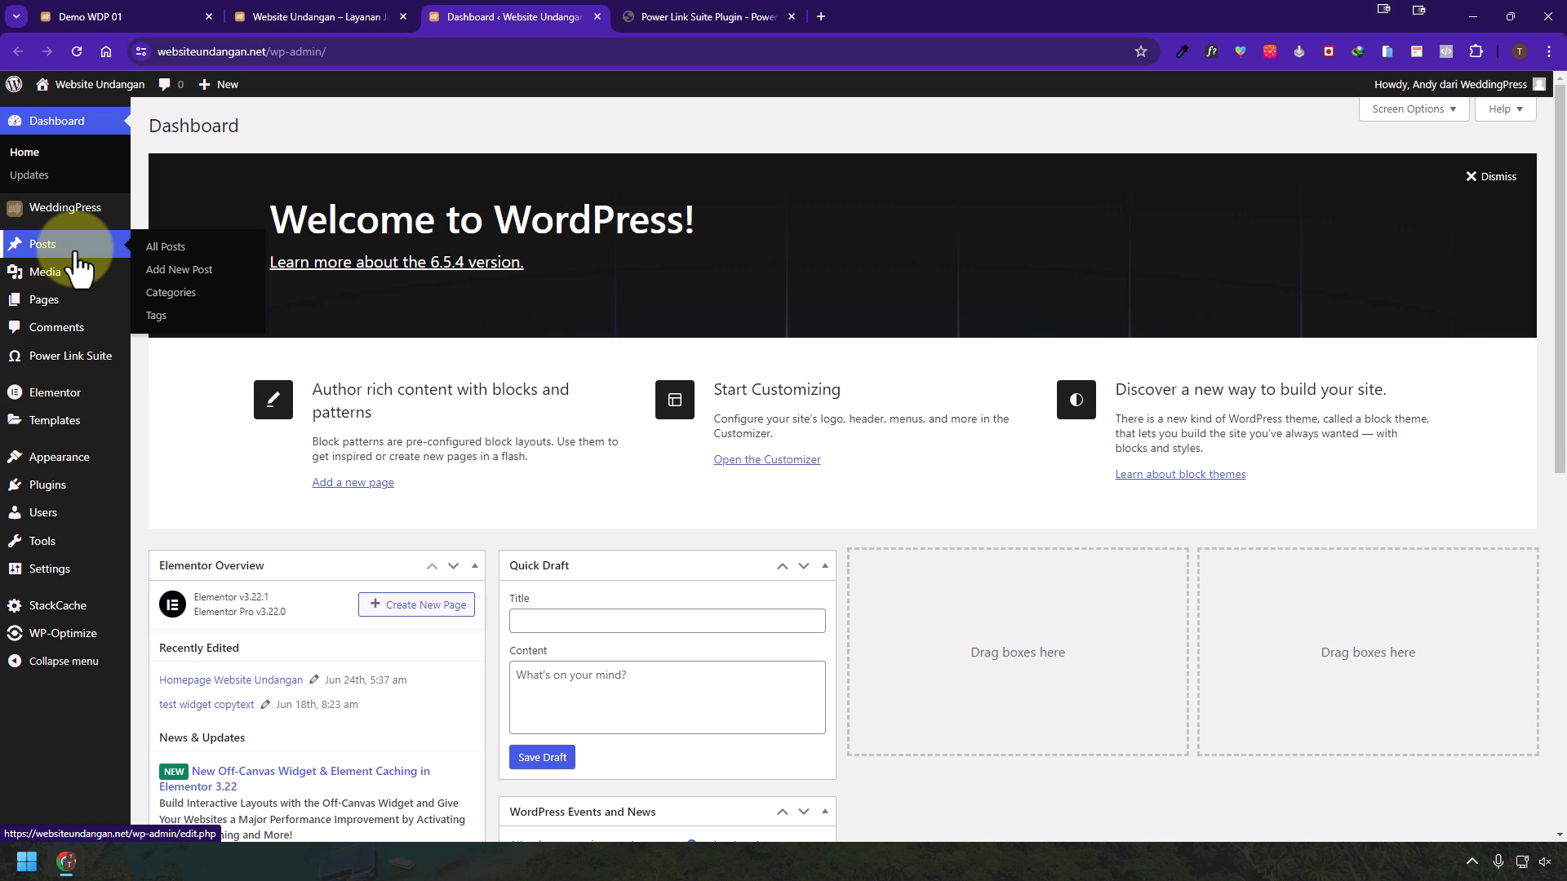
click(159, 247)
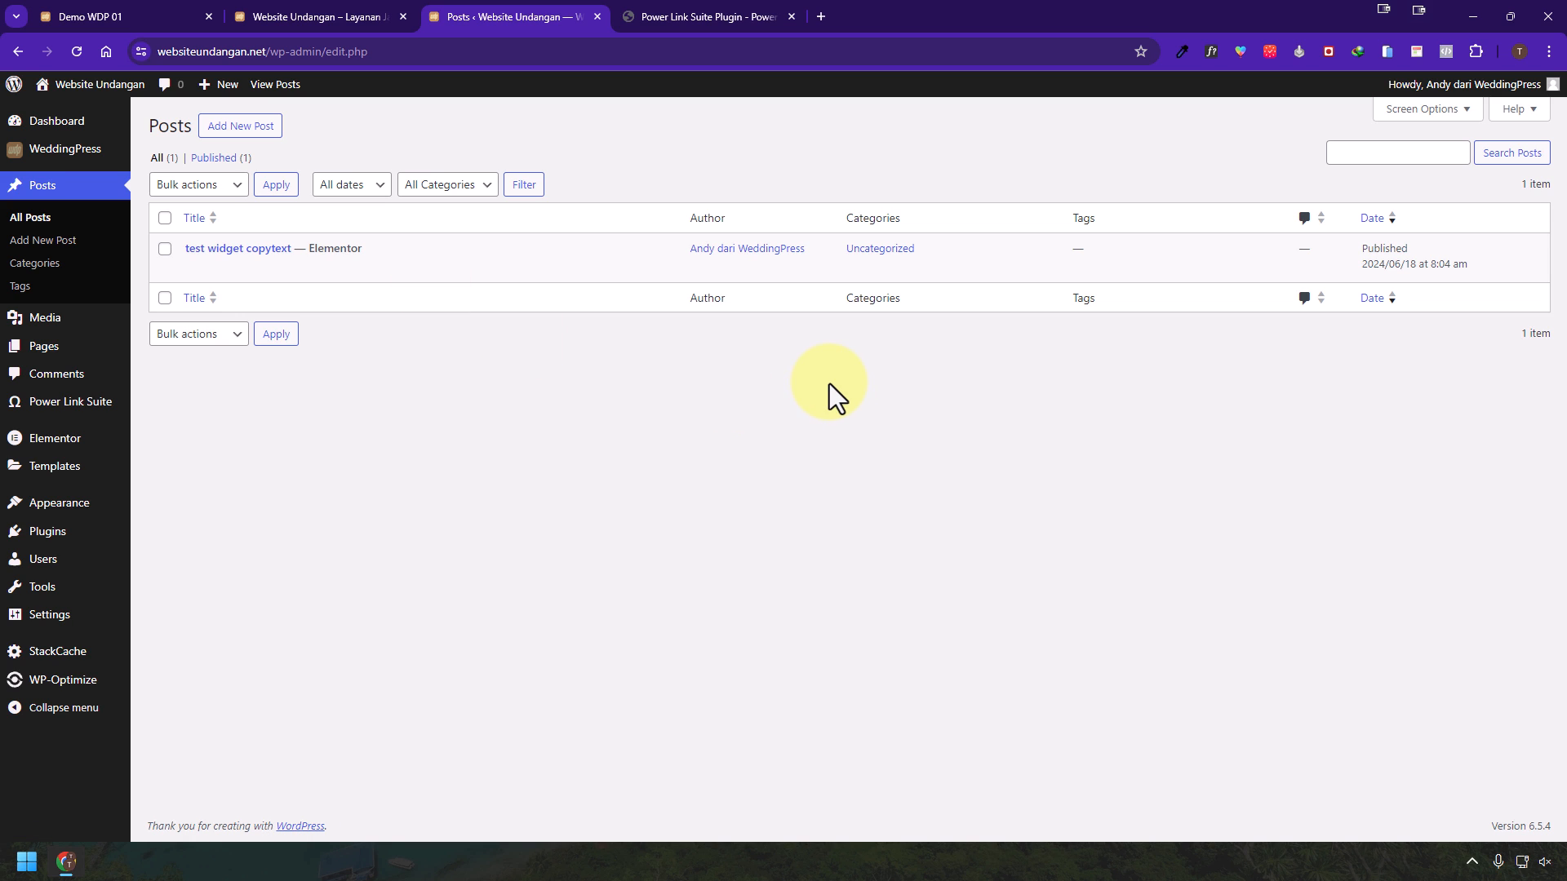
click(84, 347)
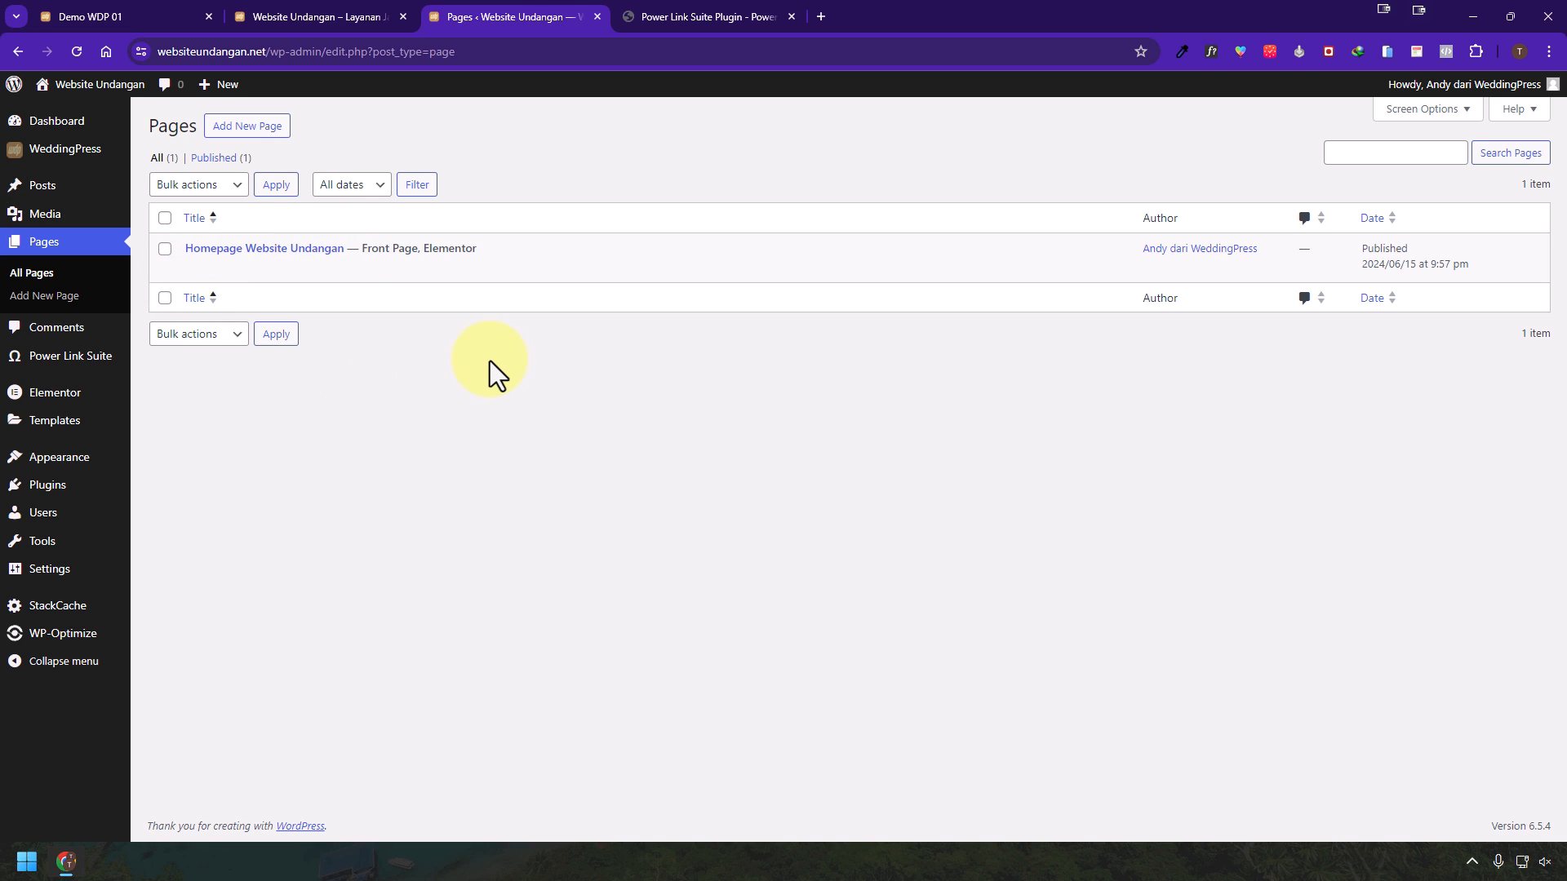
- Open the Indonesian Wedding - 02 demo from the homepage catalog and highlight its web address
click(389, 10)
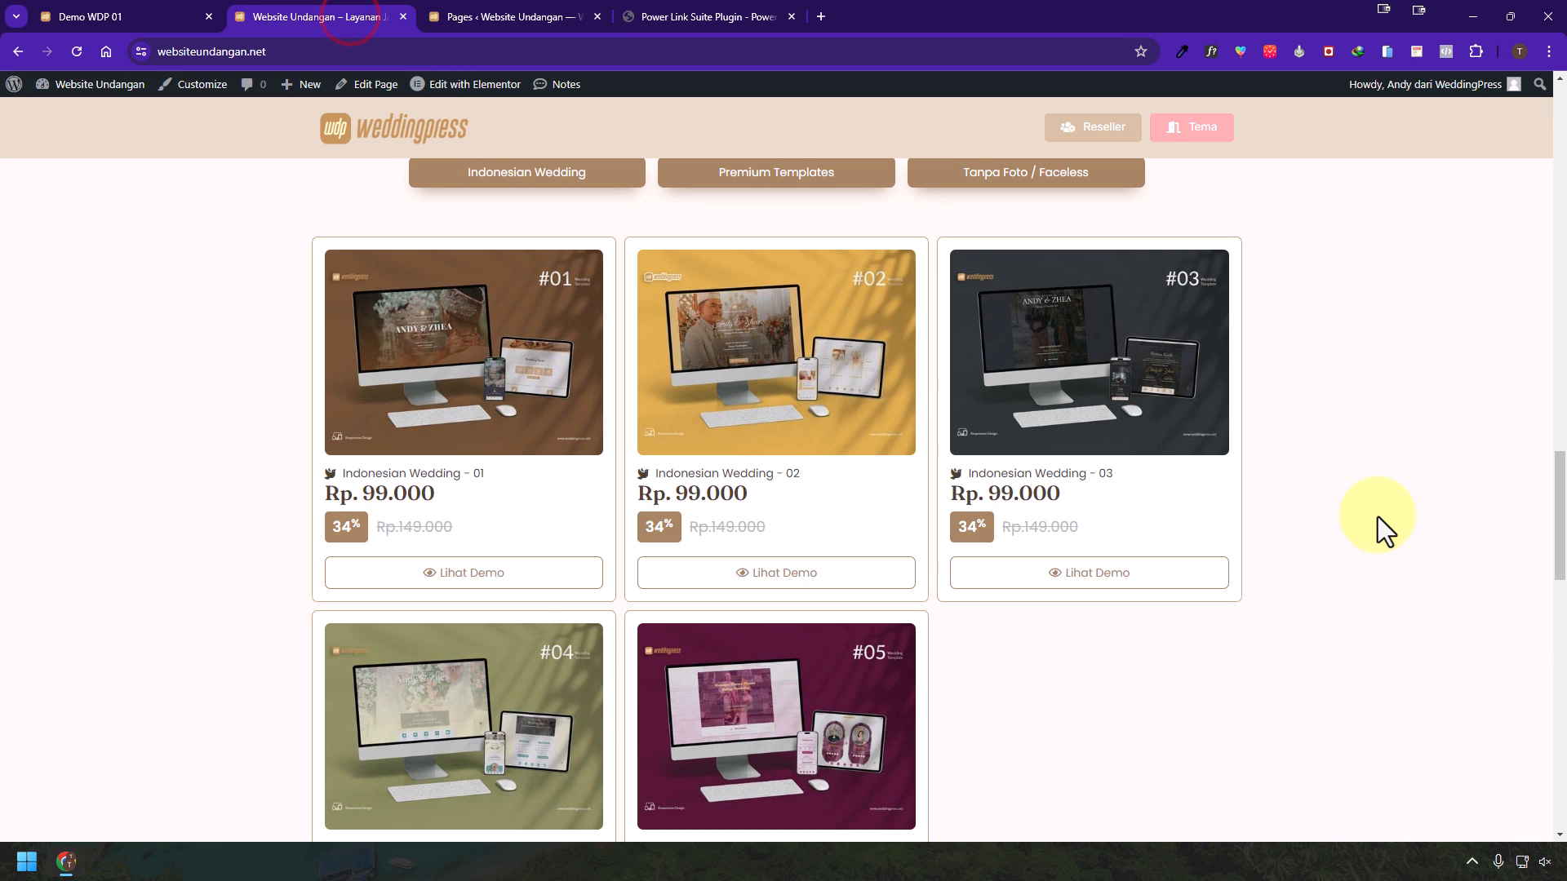
scroll(1068, 420, up, 3)
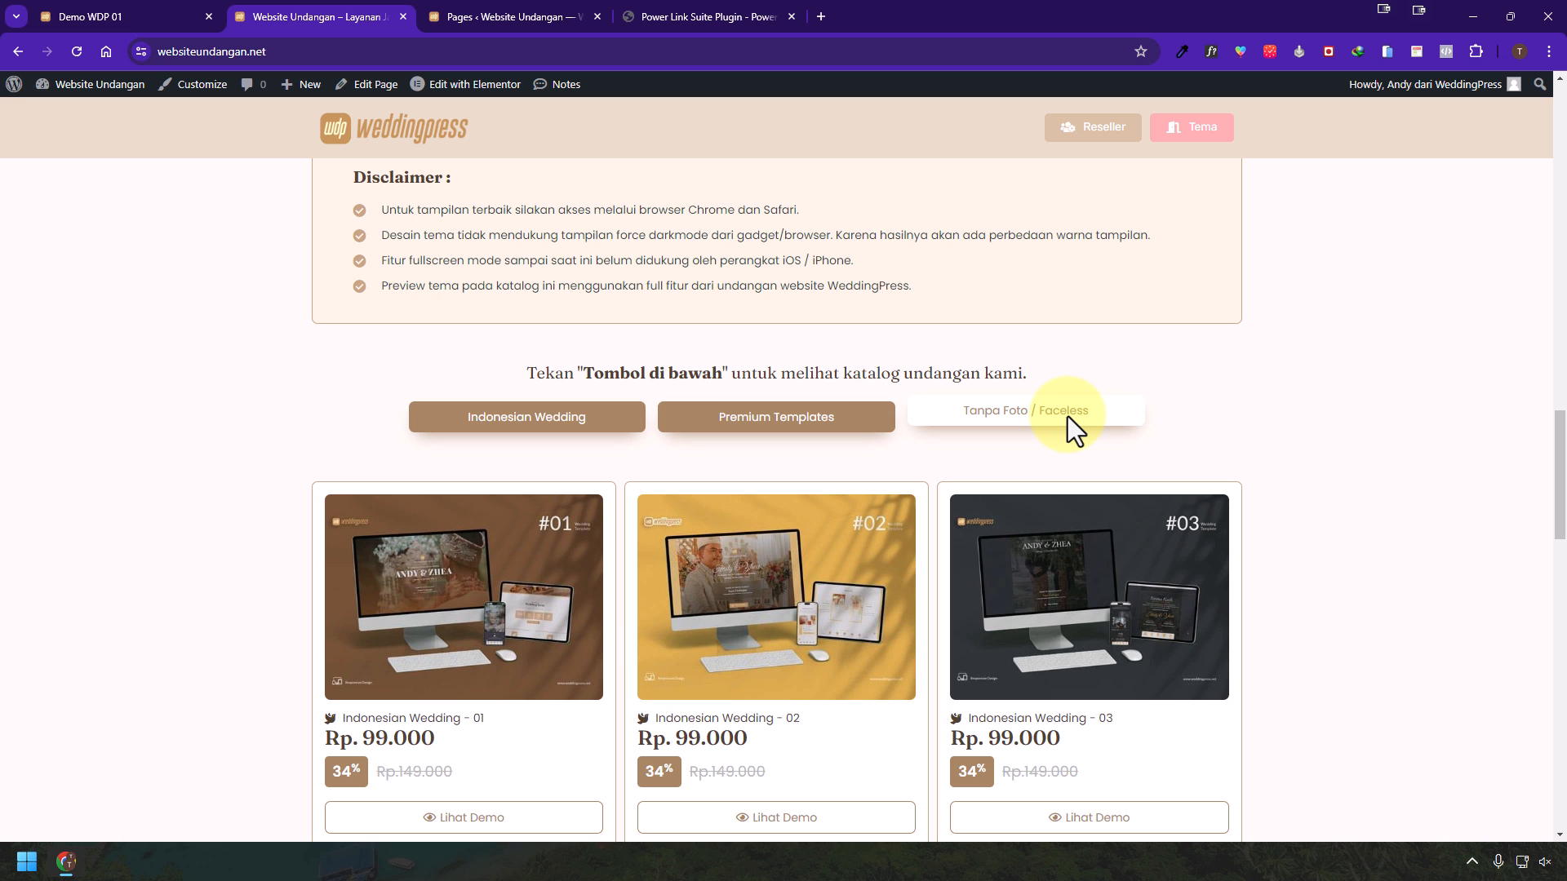
scroll(1076, 429, down, 3)
click(784, 573)
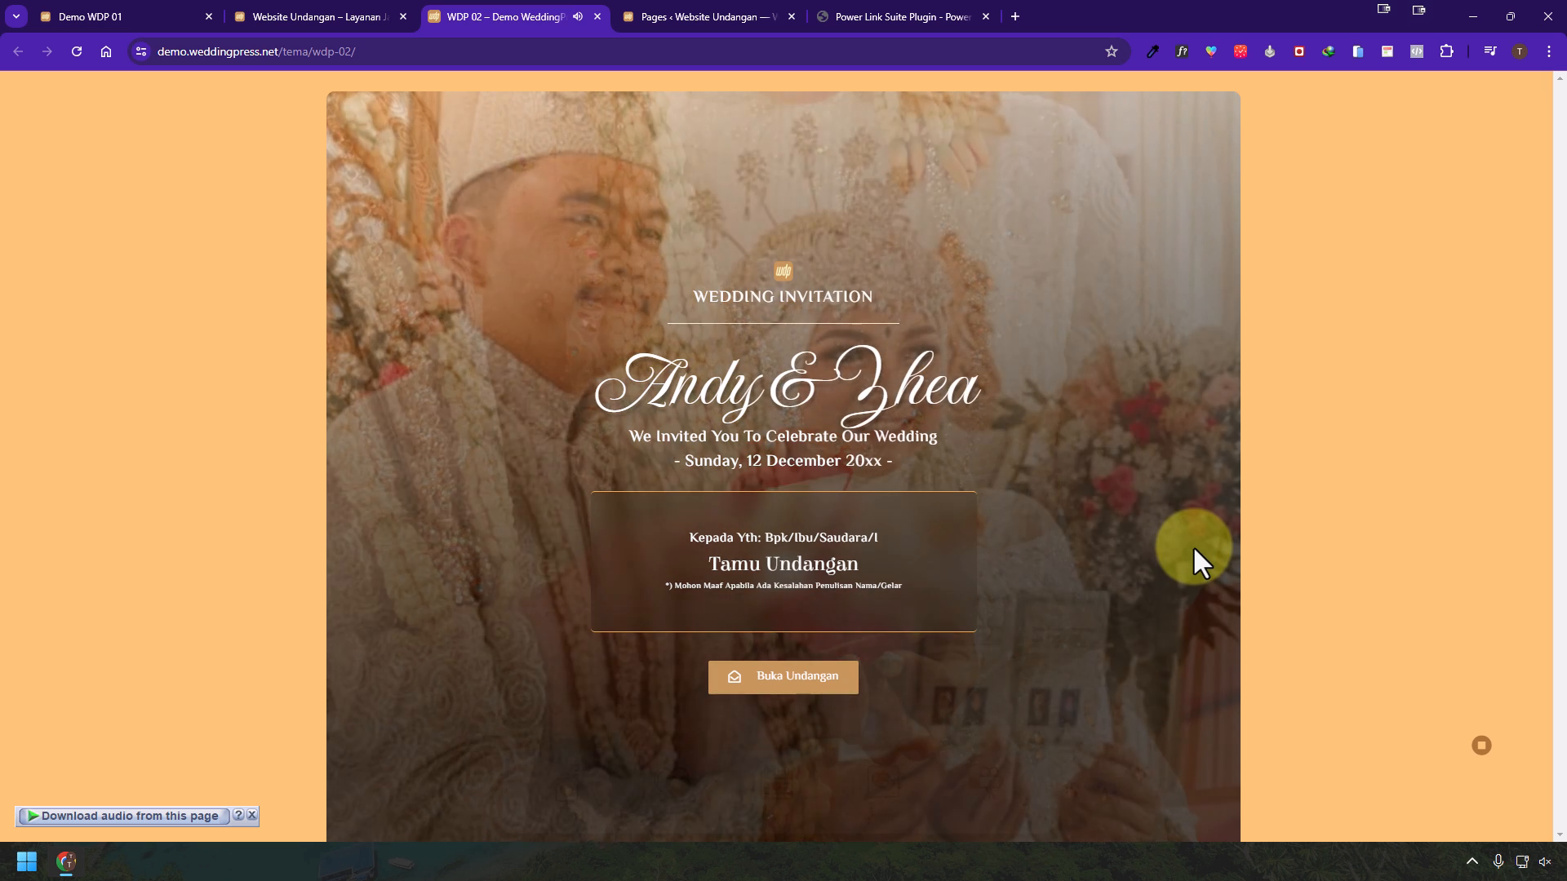
click(501, 52)
drag(501, 51, 123, 51)
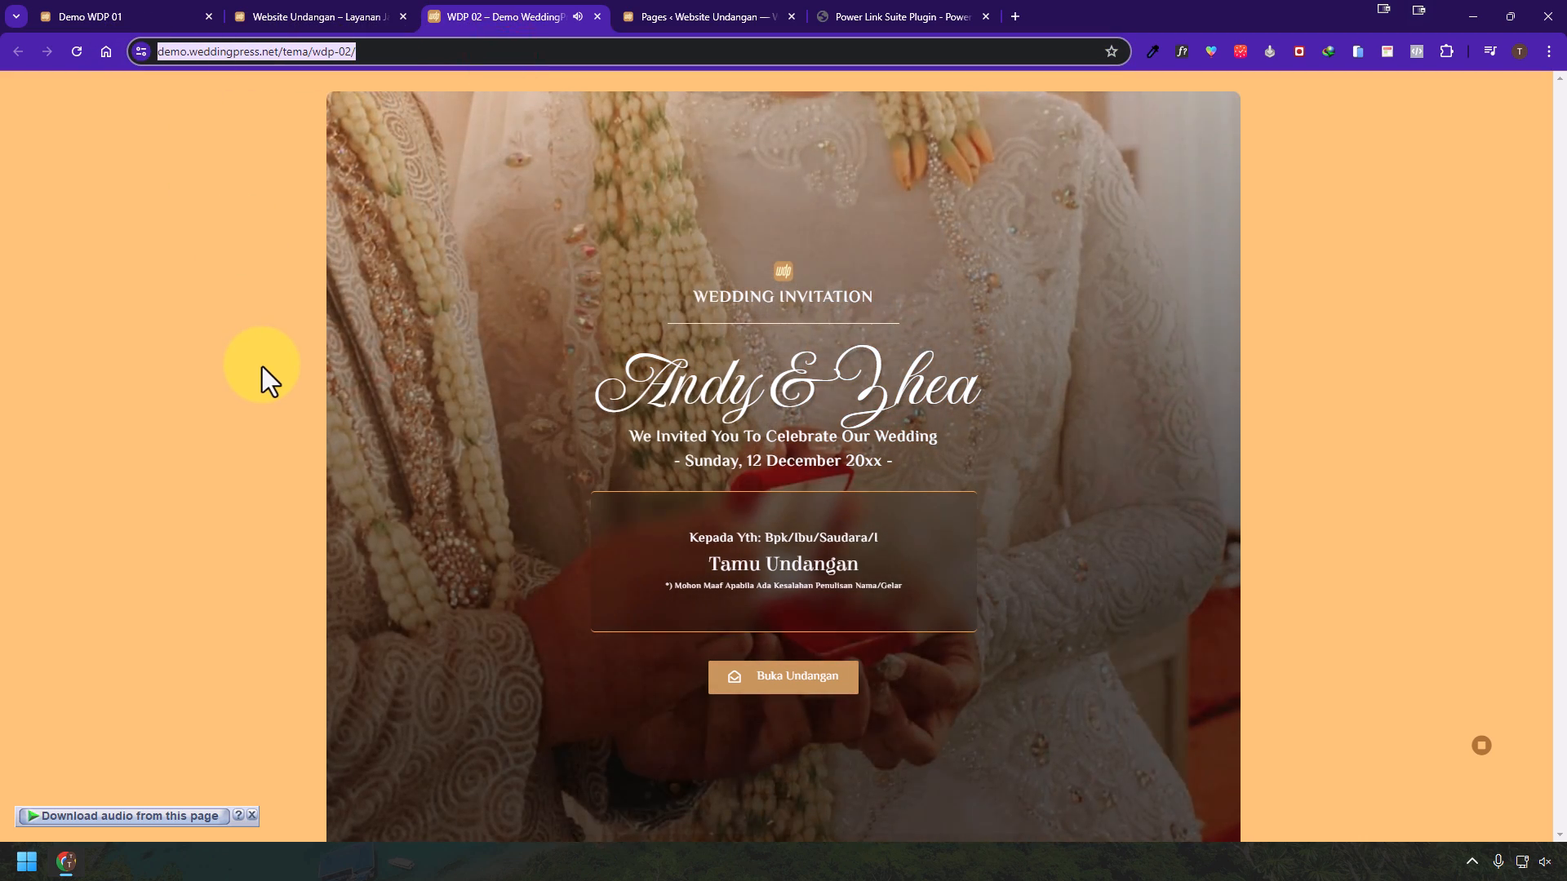
- Return to the Website Undangan homepage and highlight its web address to compare domains
click(330, 13)
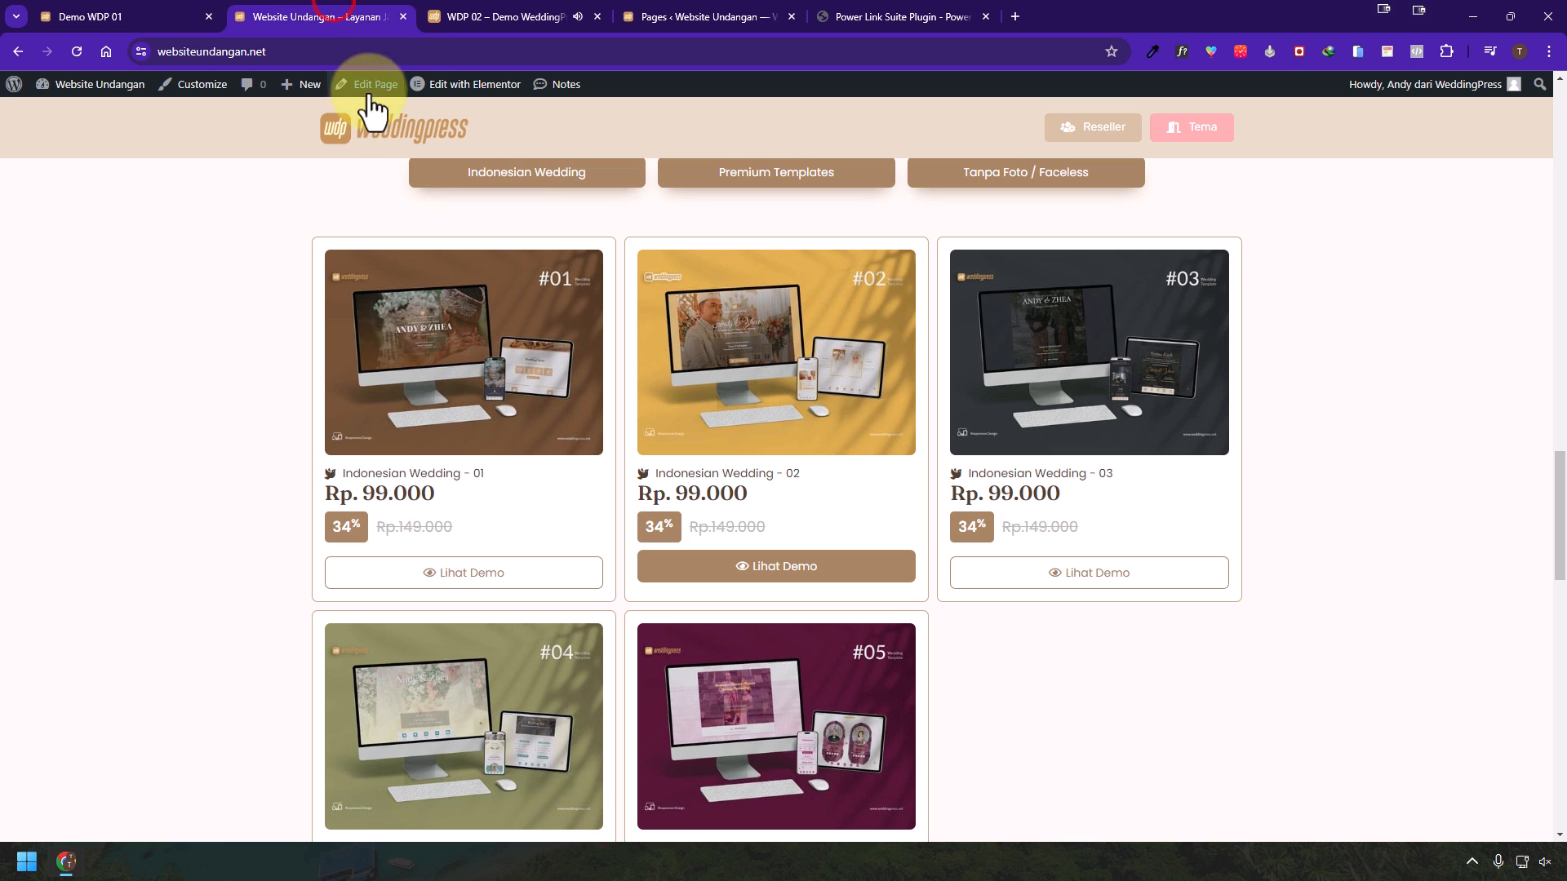
click(308, 52)
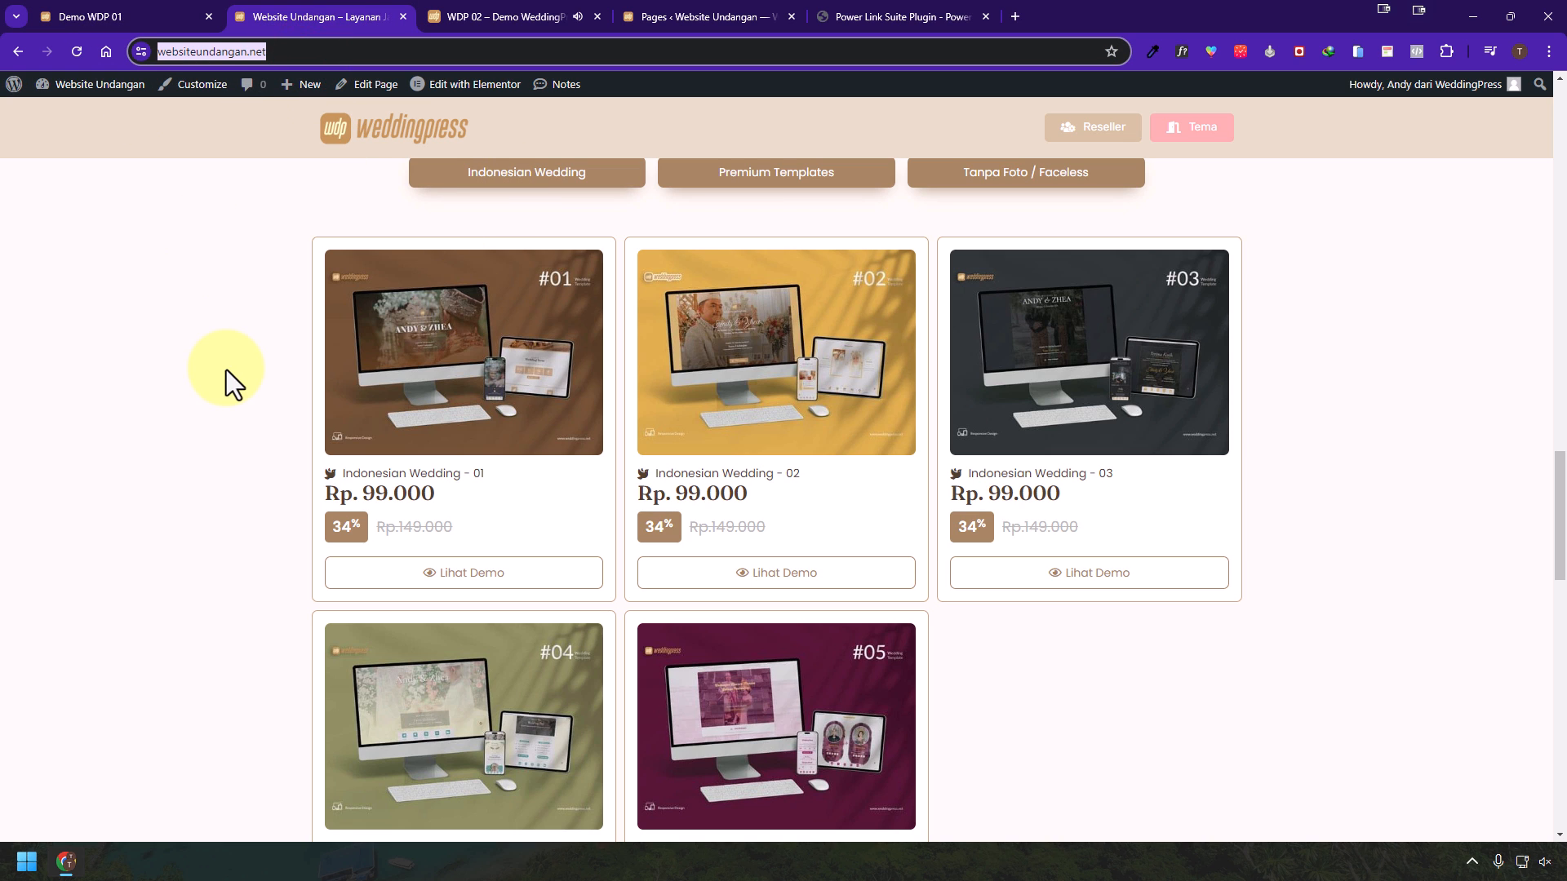
click(207, 507)
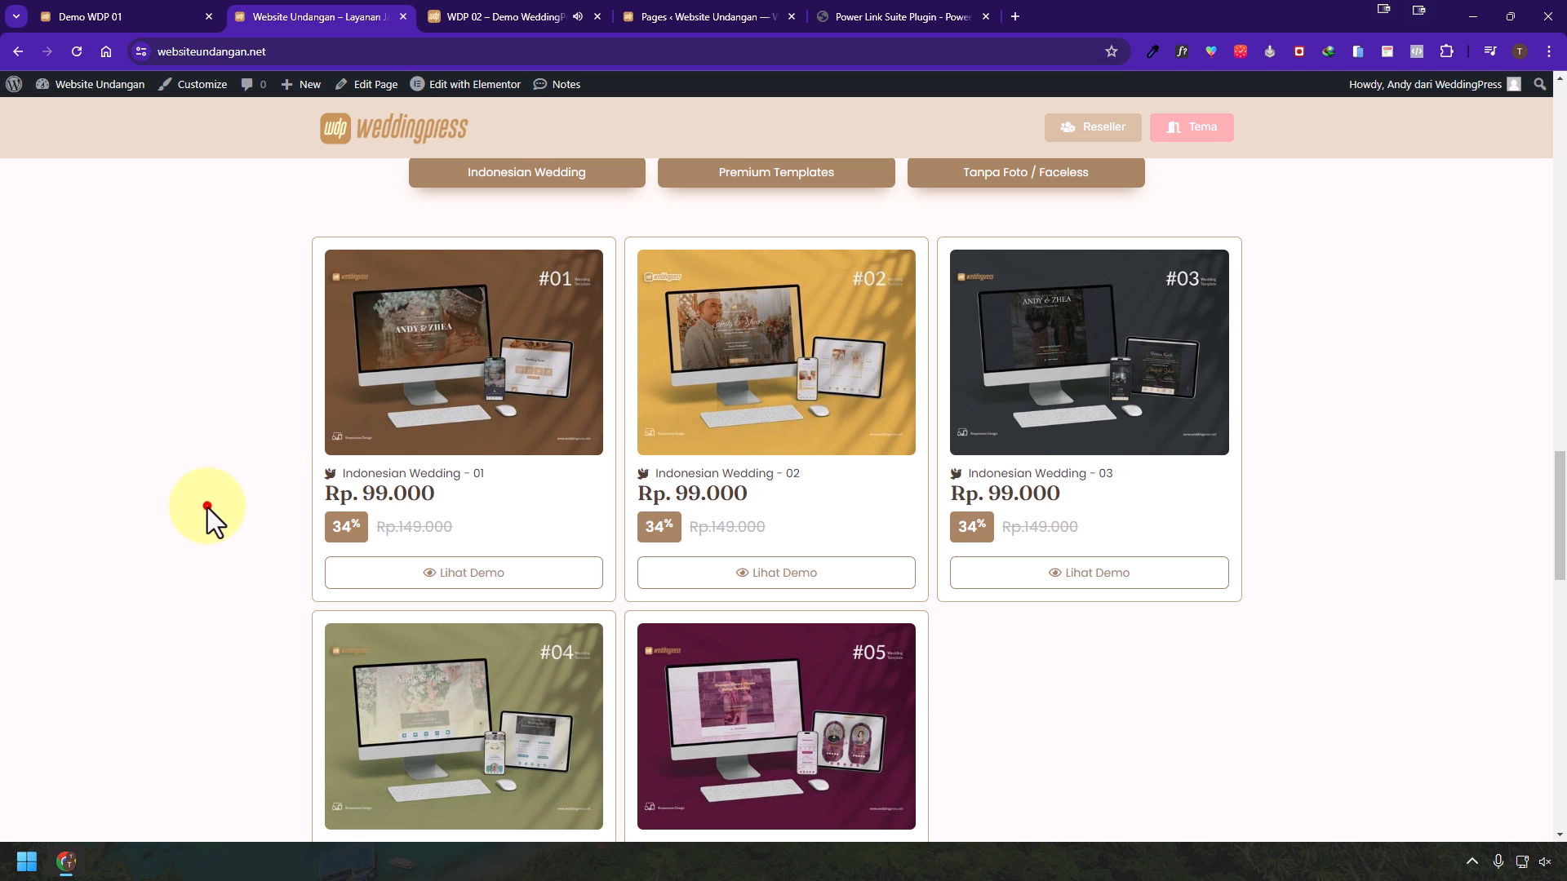
- Open the Indonesian Wedding - 01 demo from the catalog in a new tab and highlight its web address
right_click(475, 582)
click(611, 305)
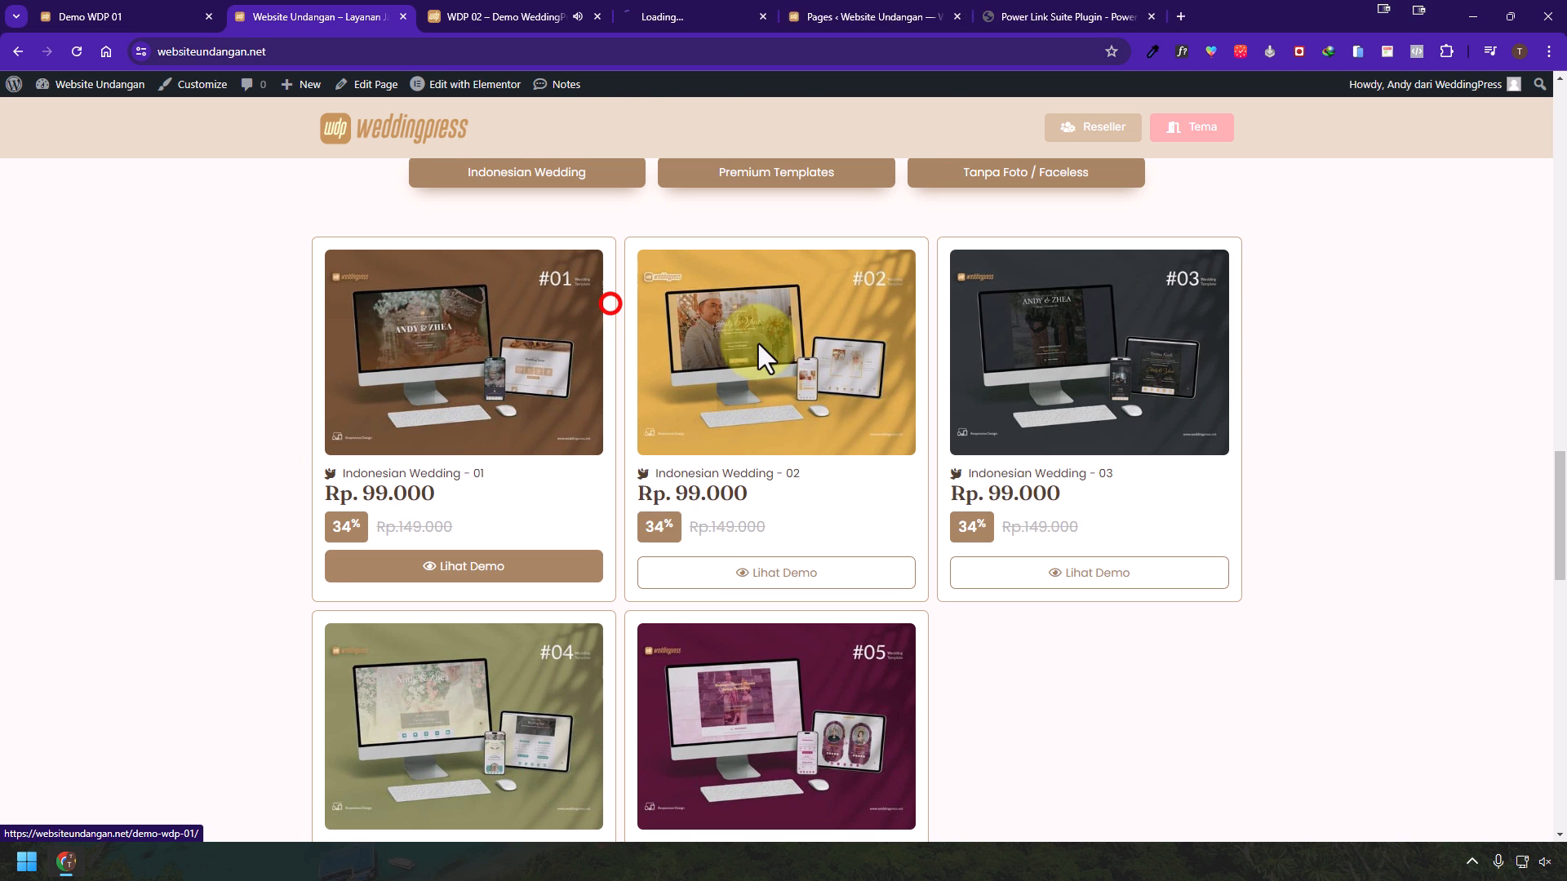
click(405, 51)
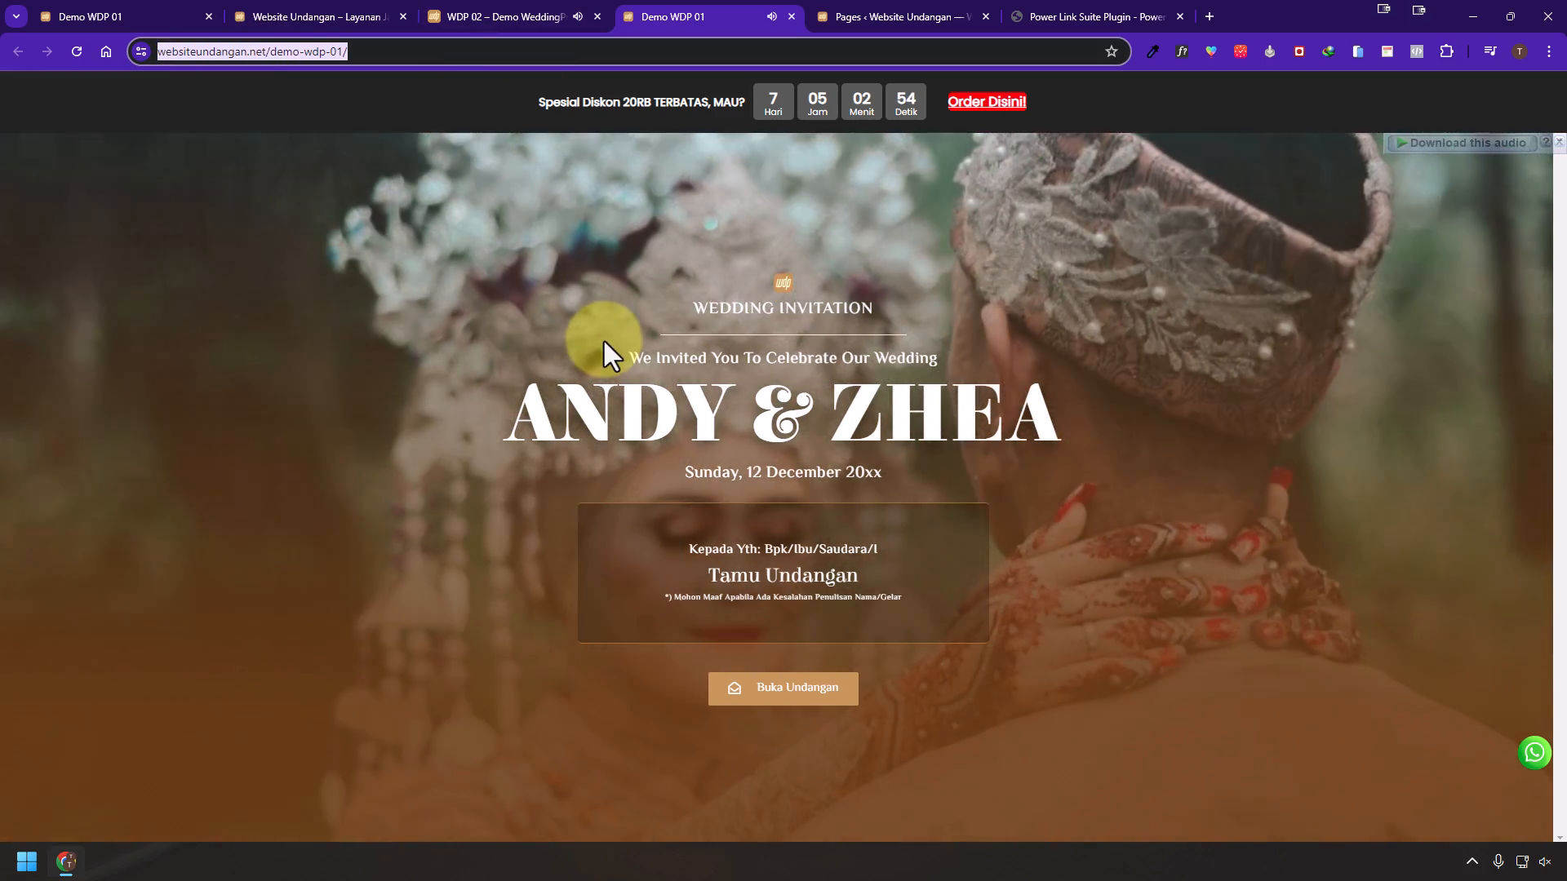
- Compare the web addresses of the WDP 02 and Demo WDP 01 pages, and close both demo tabs
click(271, 5)
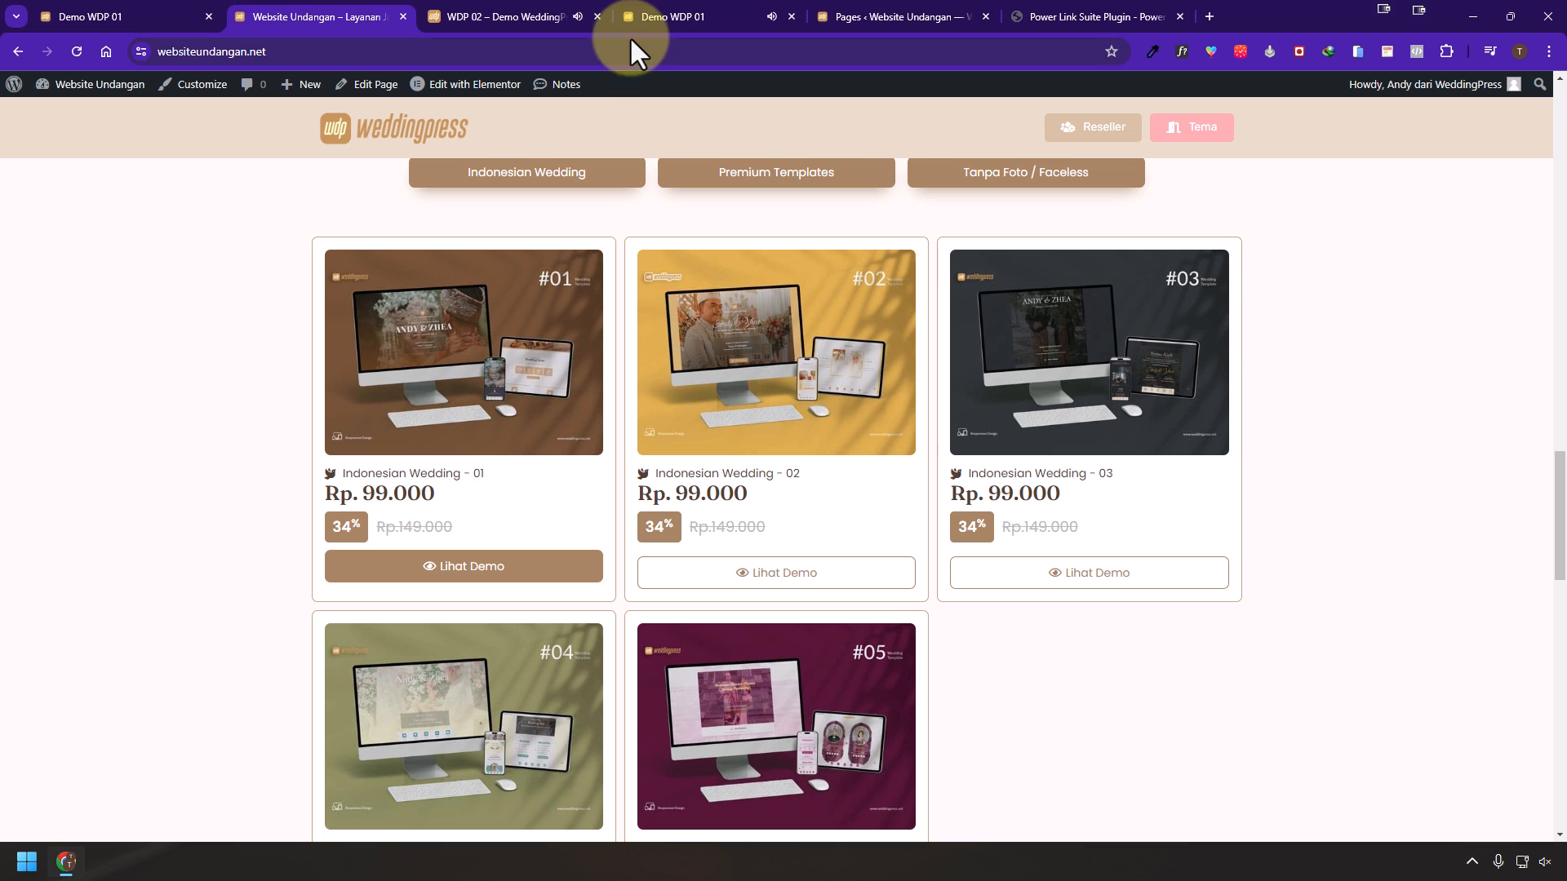
click(511, 6)
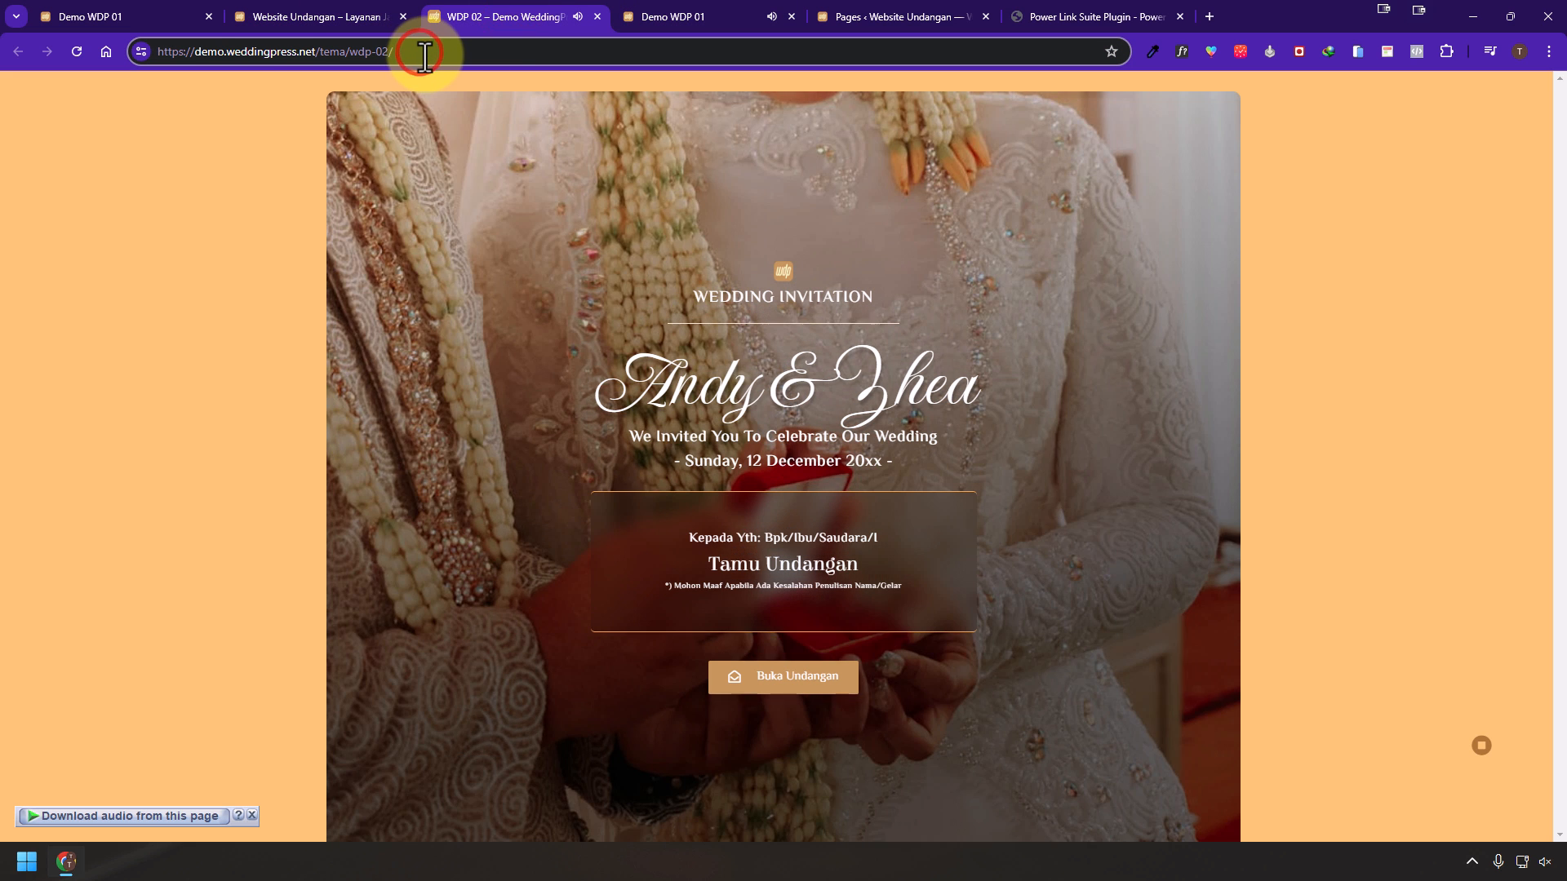
click(648, 18)
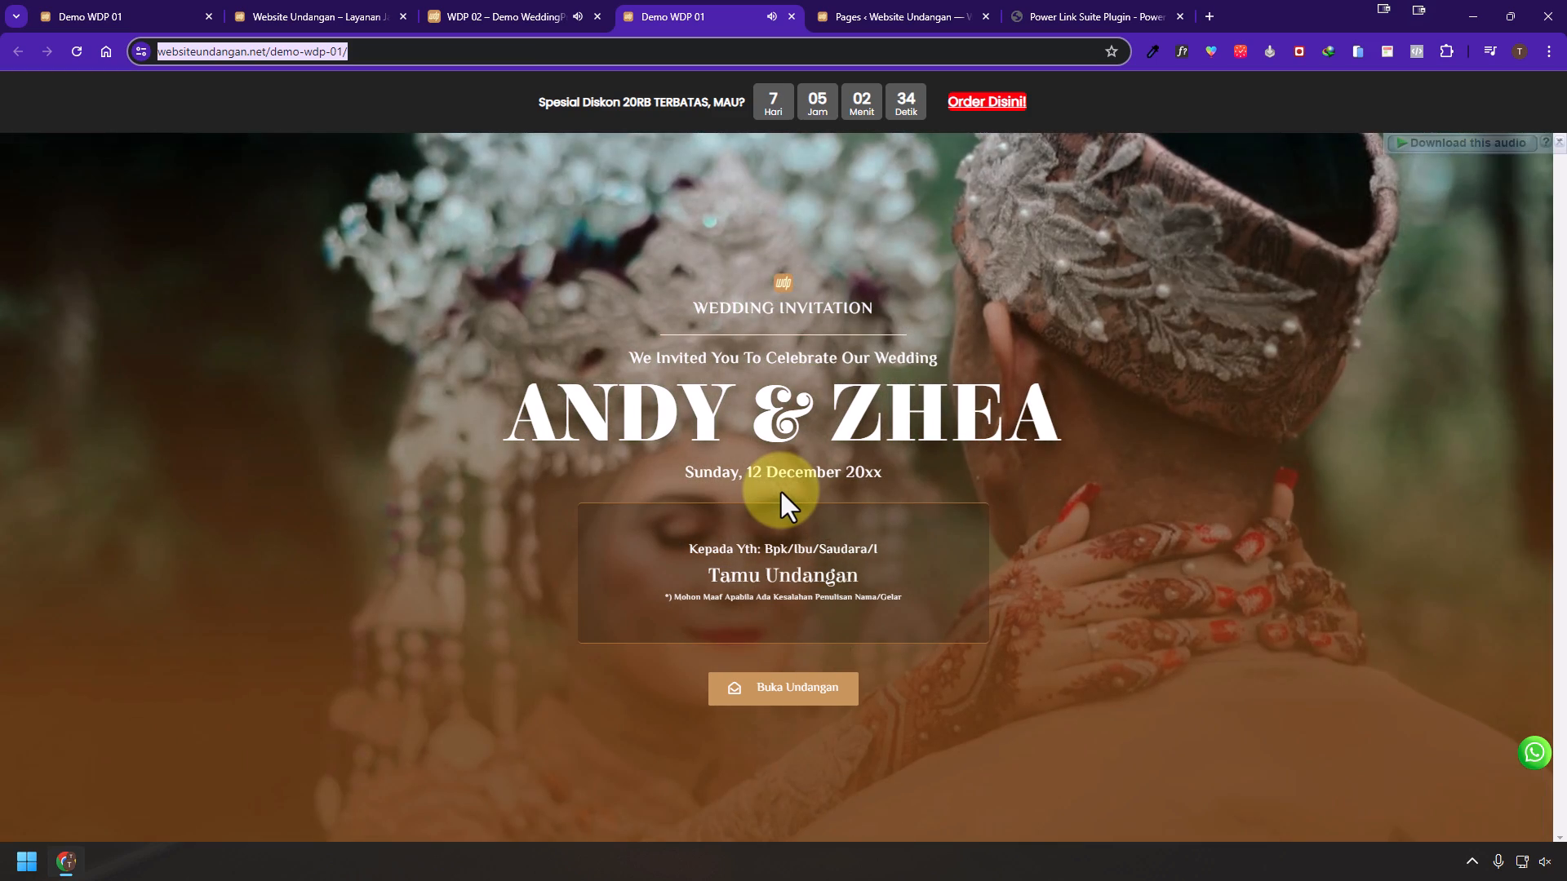
click(578, 7)
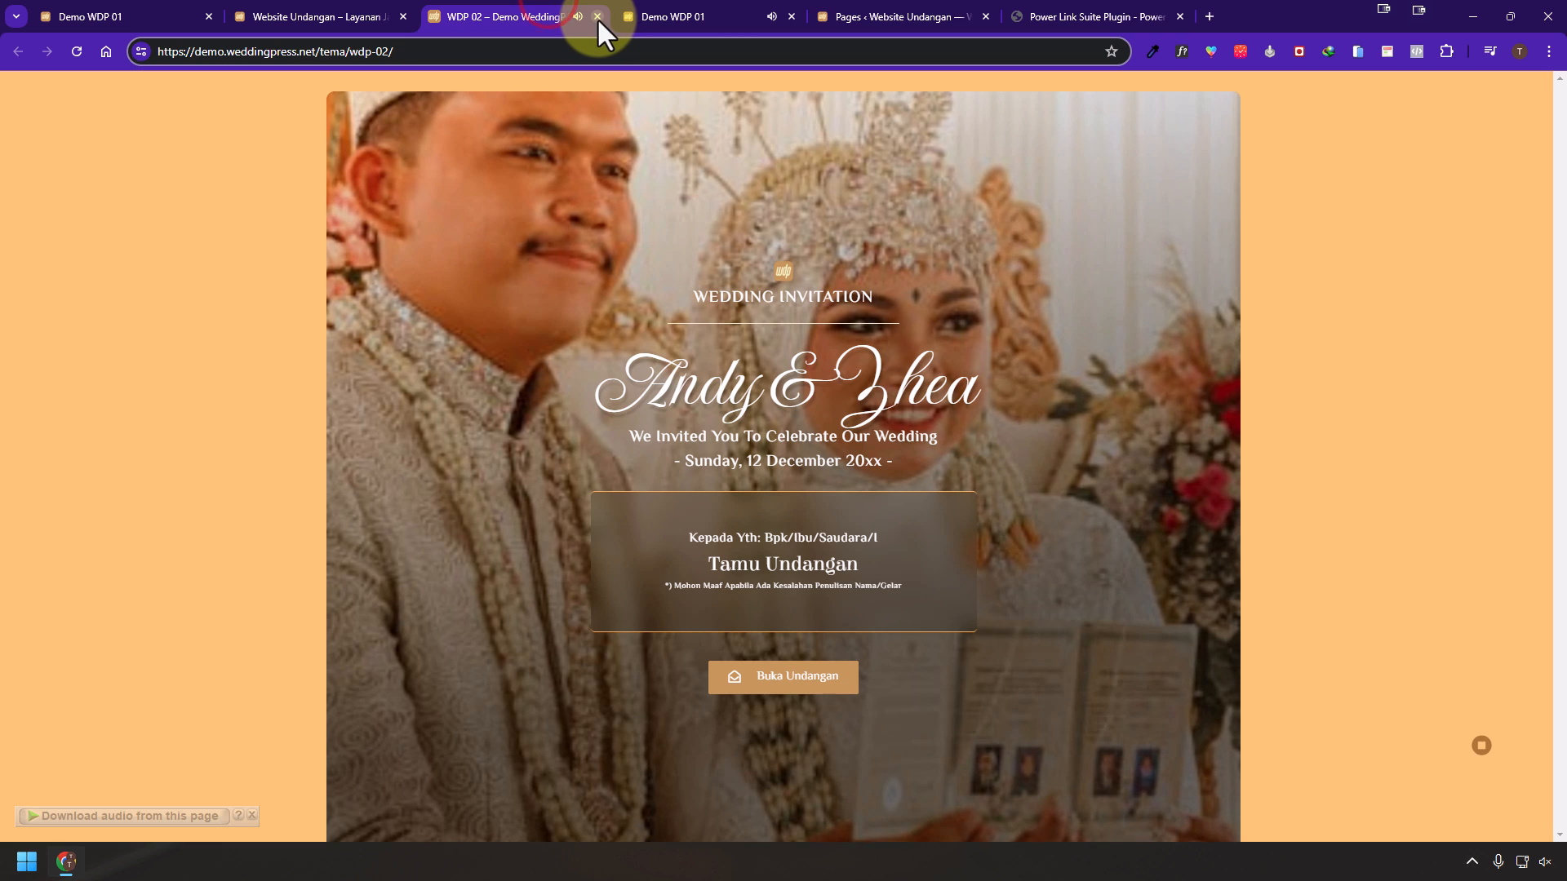
click(597, 16)
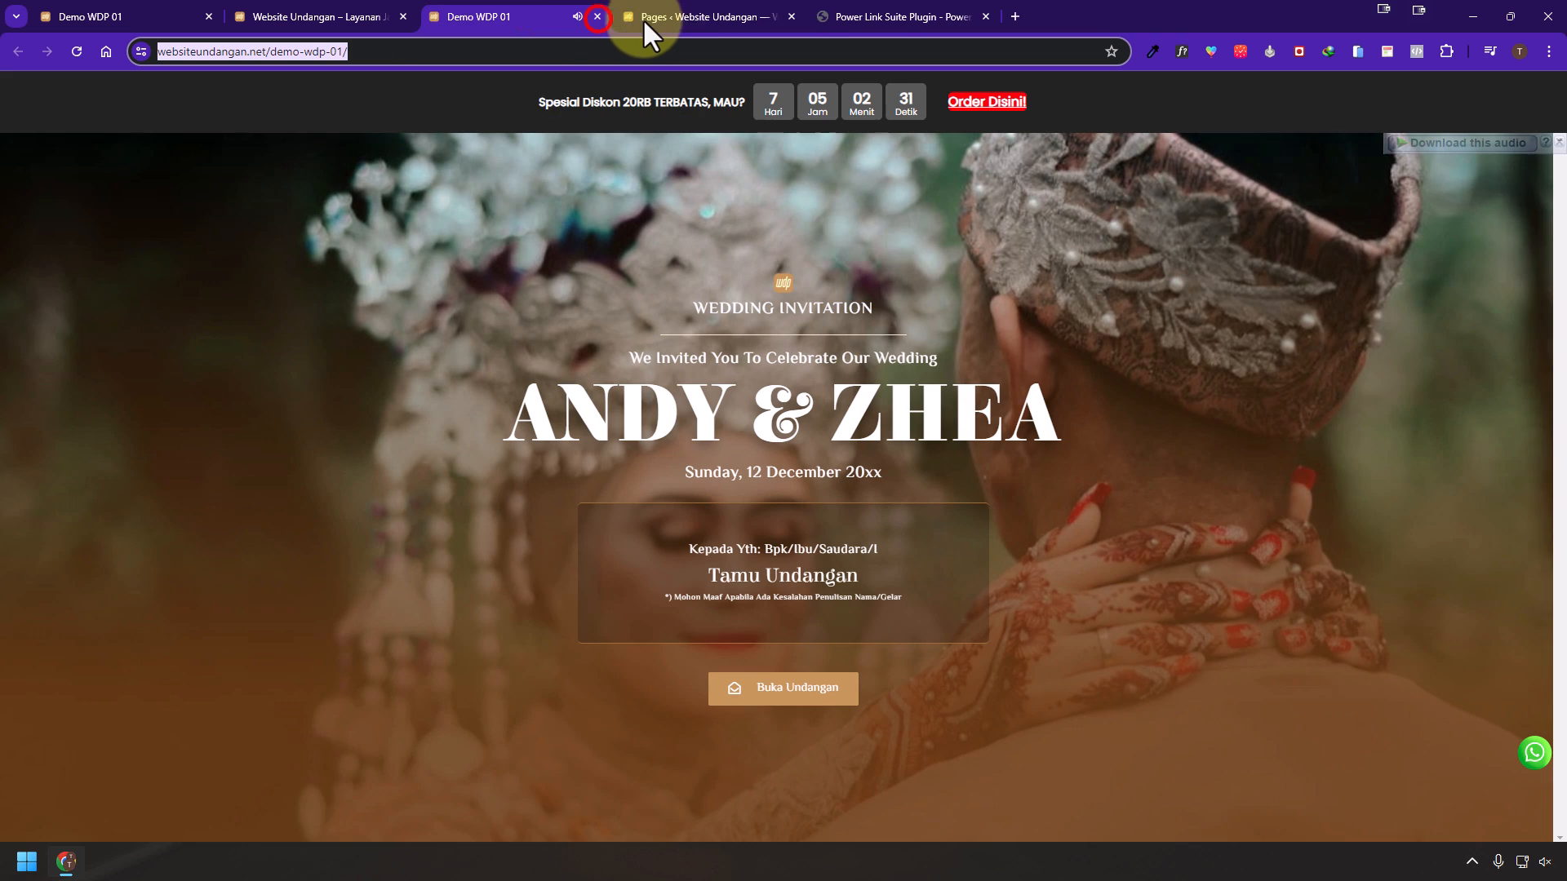
click(597, 16)
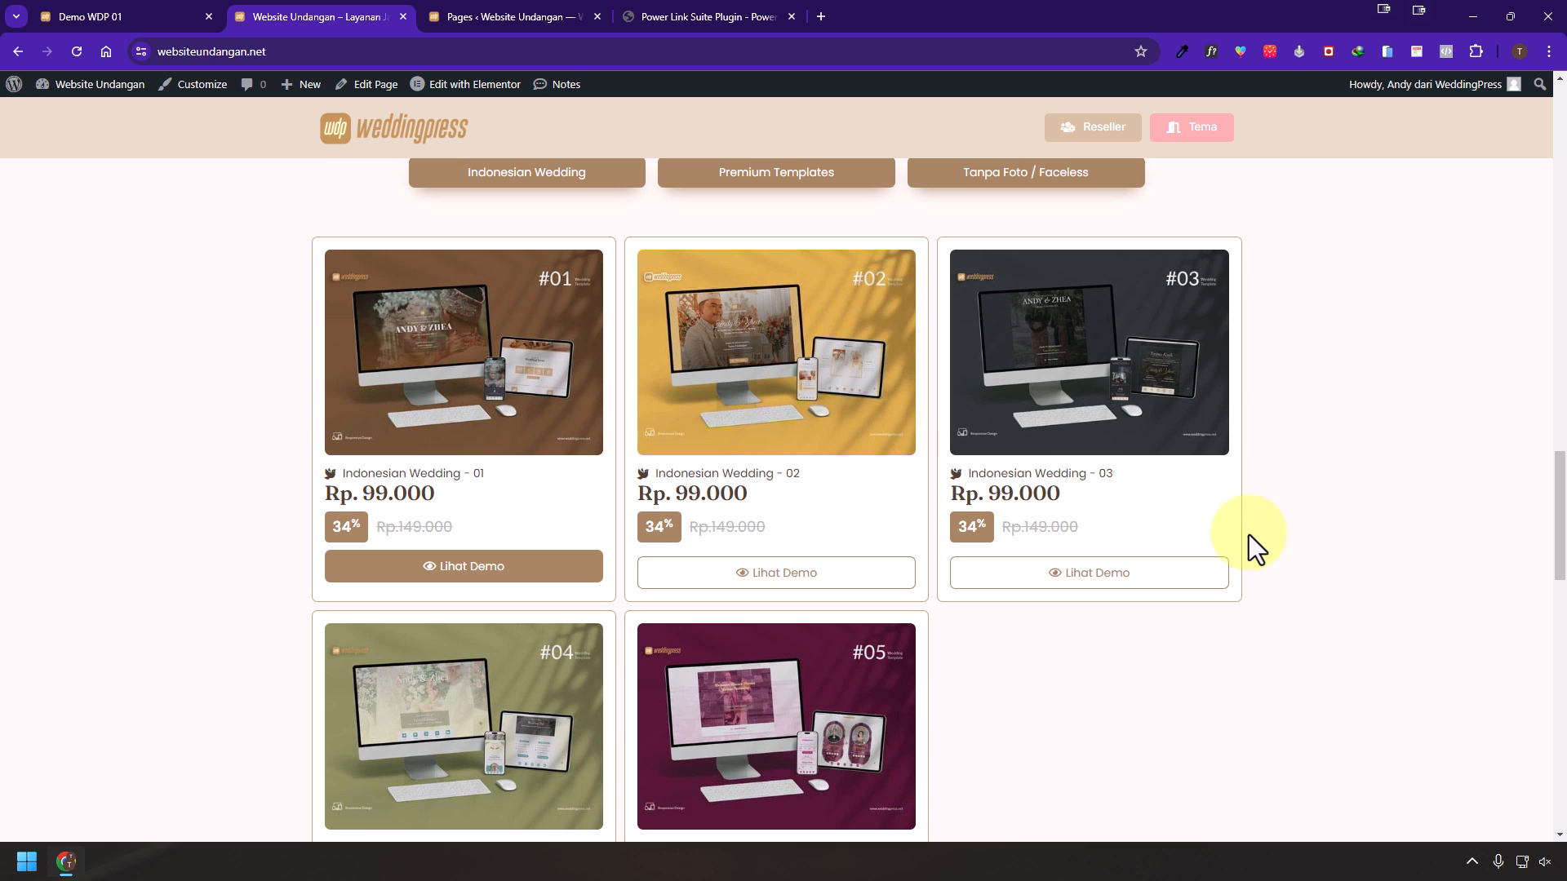
- Open the installed plugins list in the WordPress admin to check for Power Link Suite
click(513, 17)
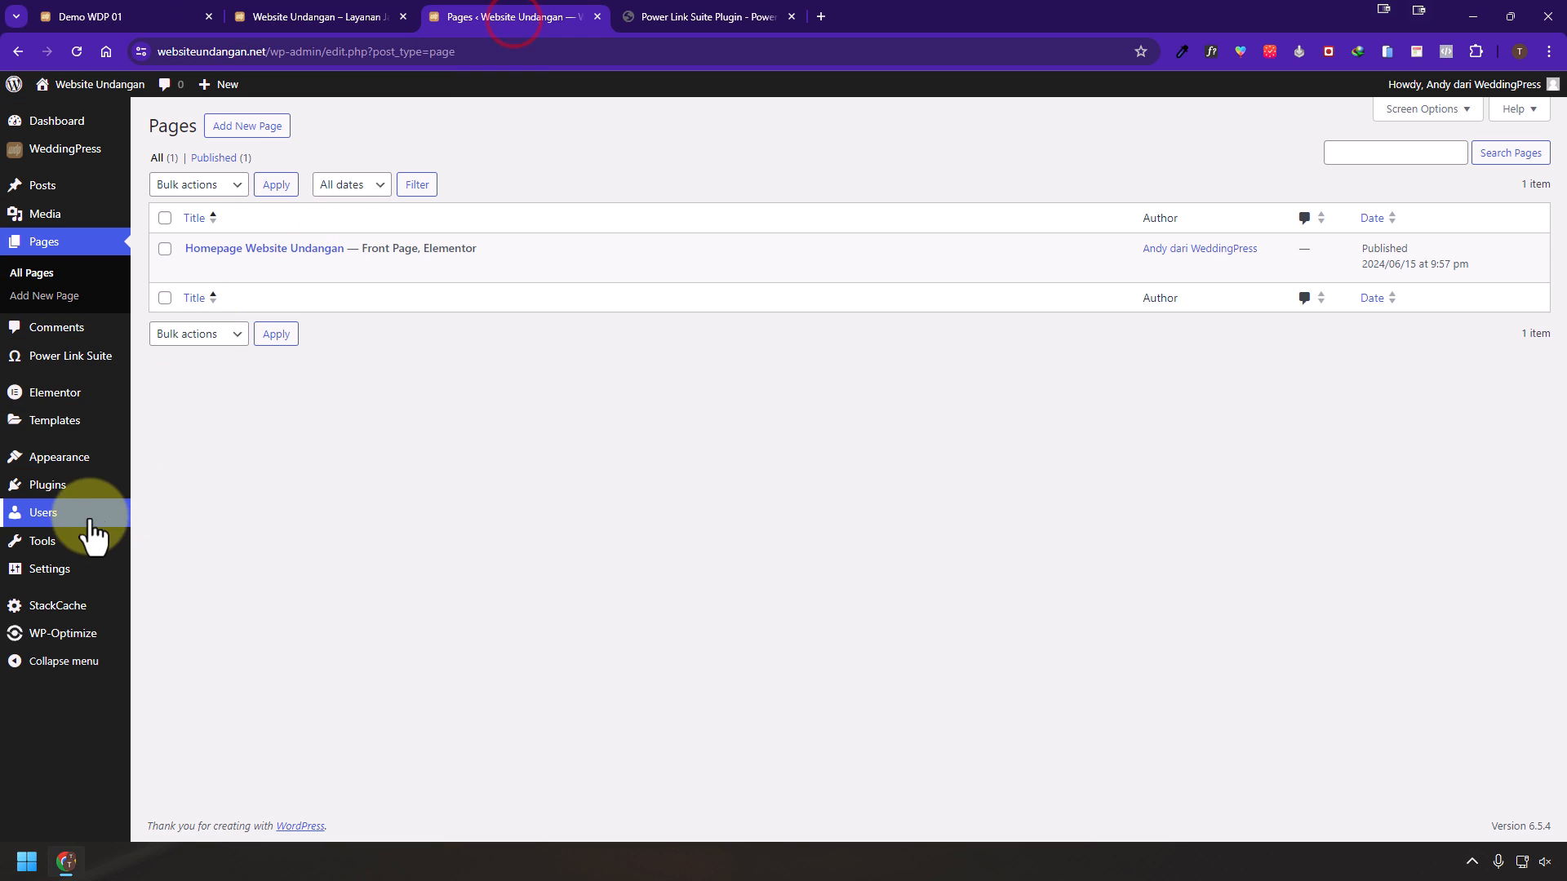
mouse_move(87, 492)
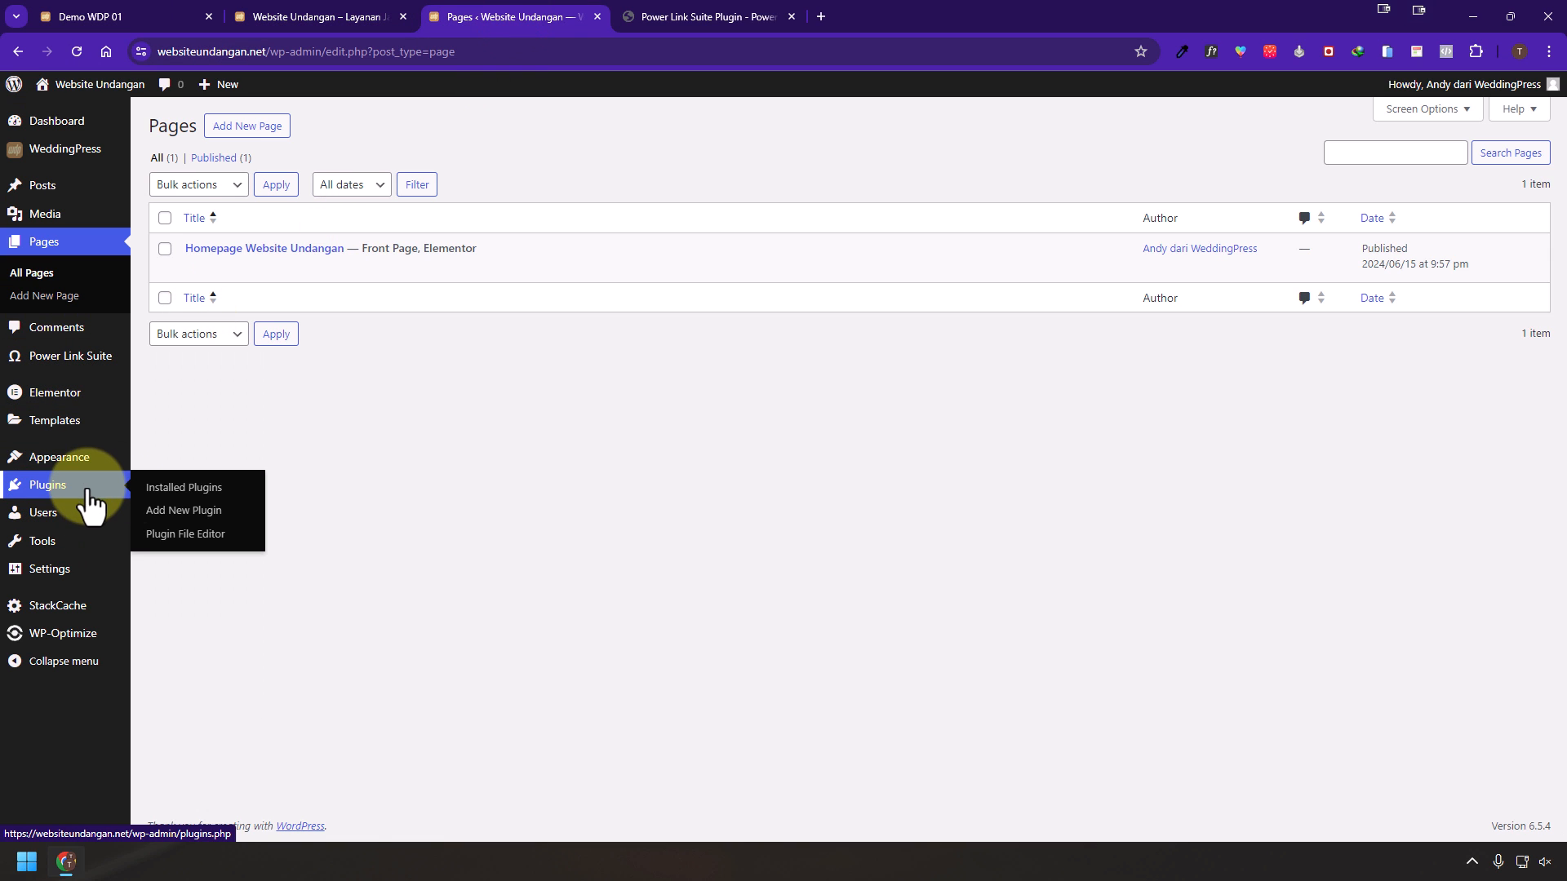
click(177, 490)
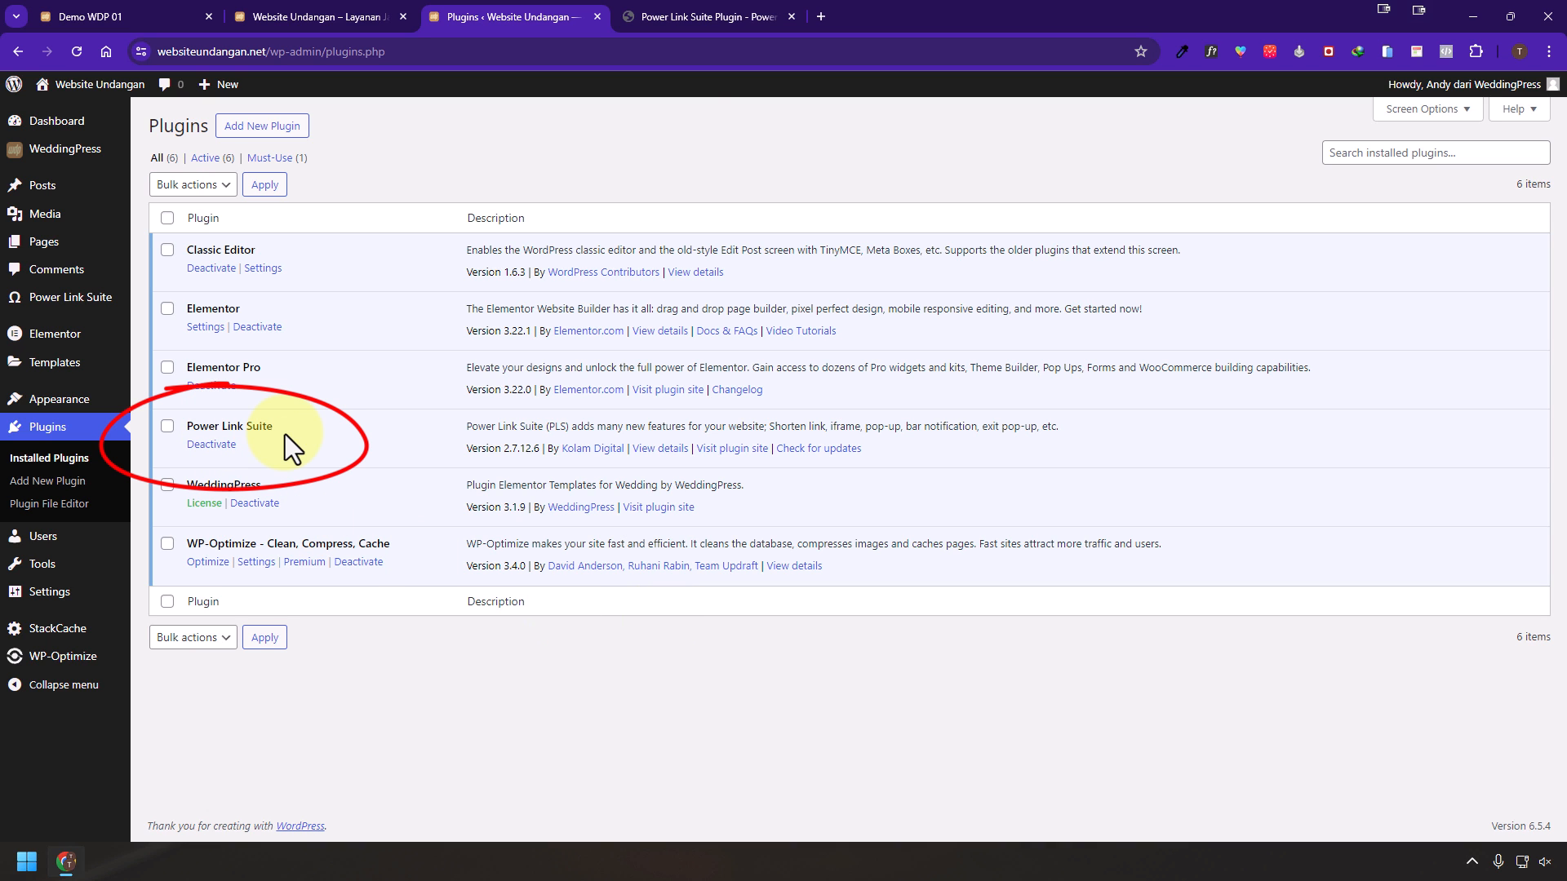
- View the license packages on powerlinksuite.com and highlight the price of Paket 1 Lisensi
click(708, 17)
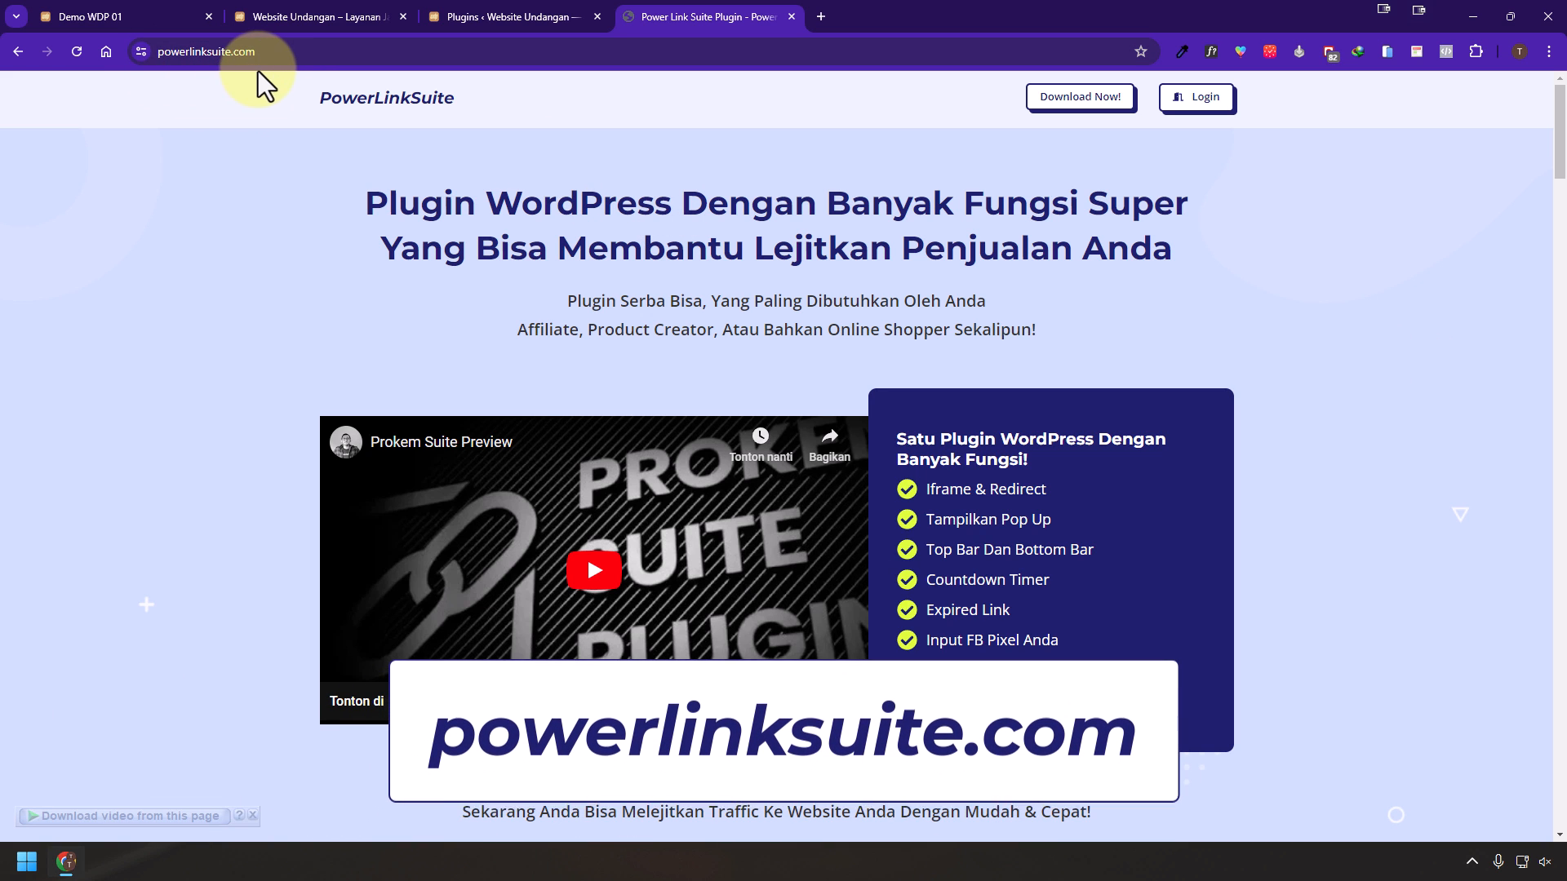
click(1100, 108)
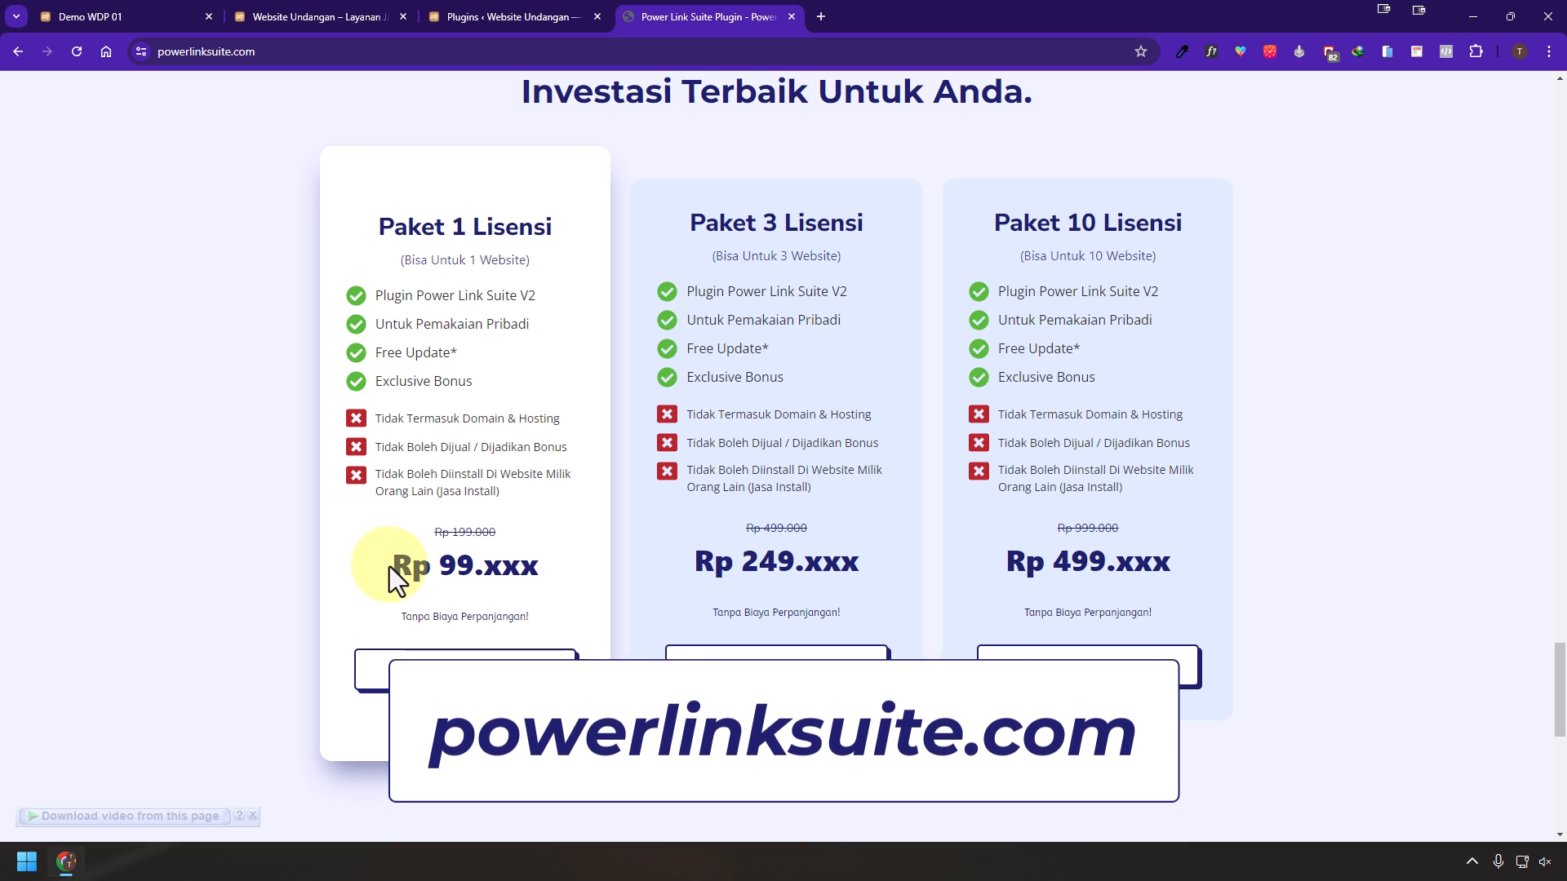
drag(392, 563, 540, 568)
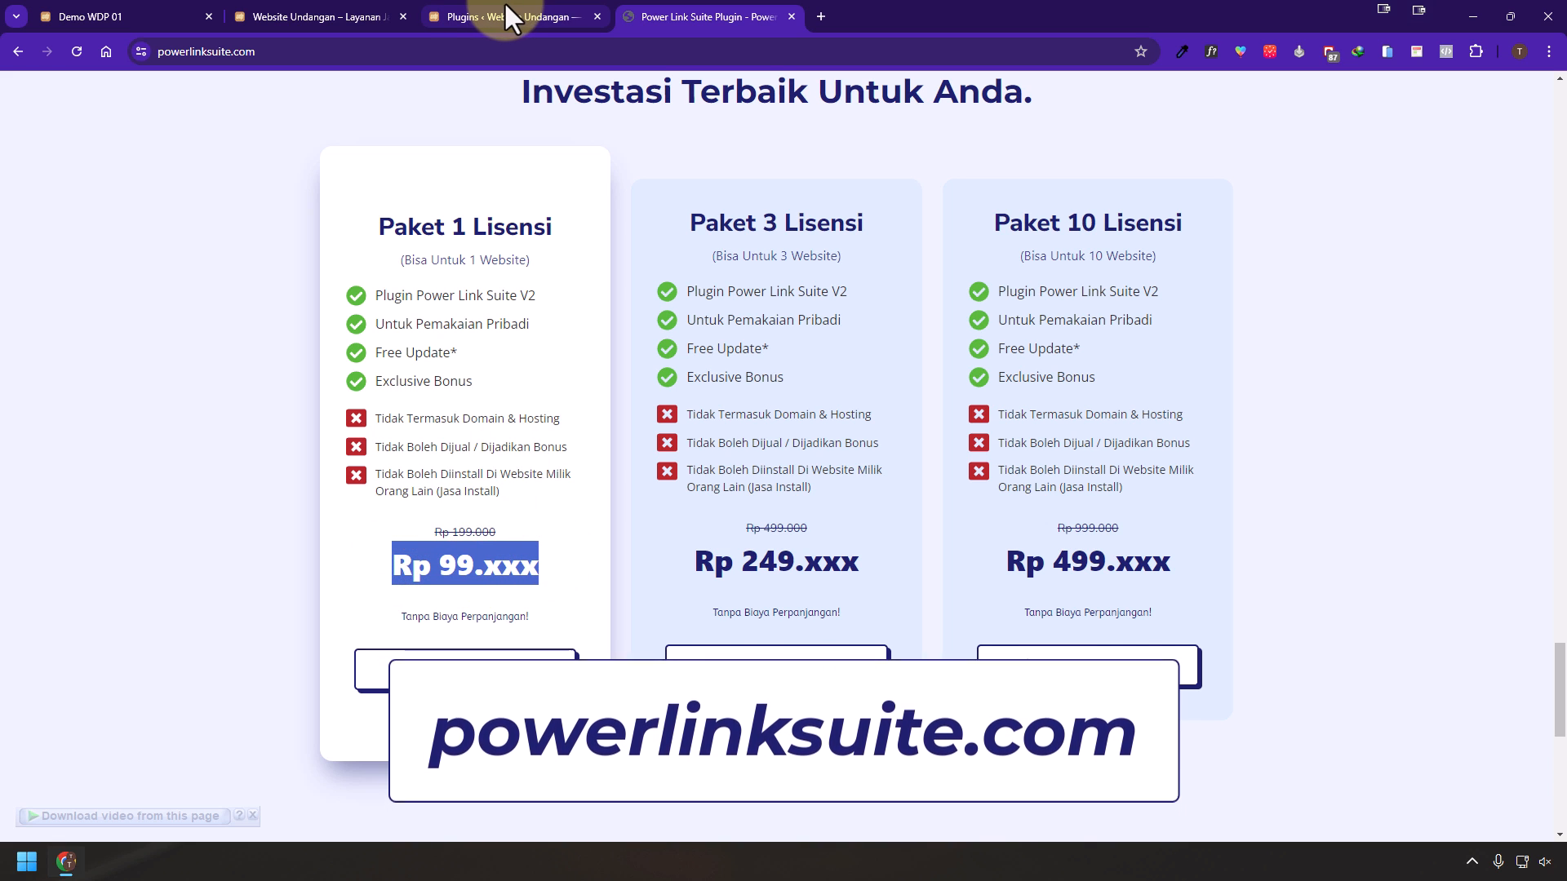
- Go back to the Website Undangan homepage and view the Indonesian Wedding theme catalog
mouse_move(505, 5)
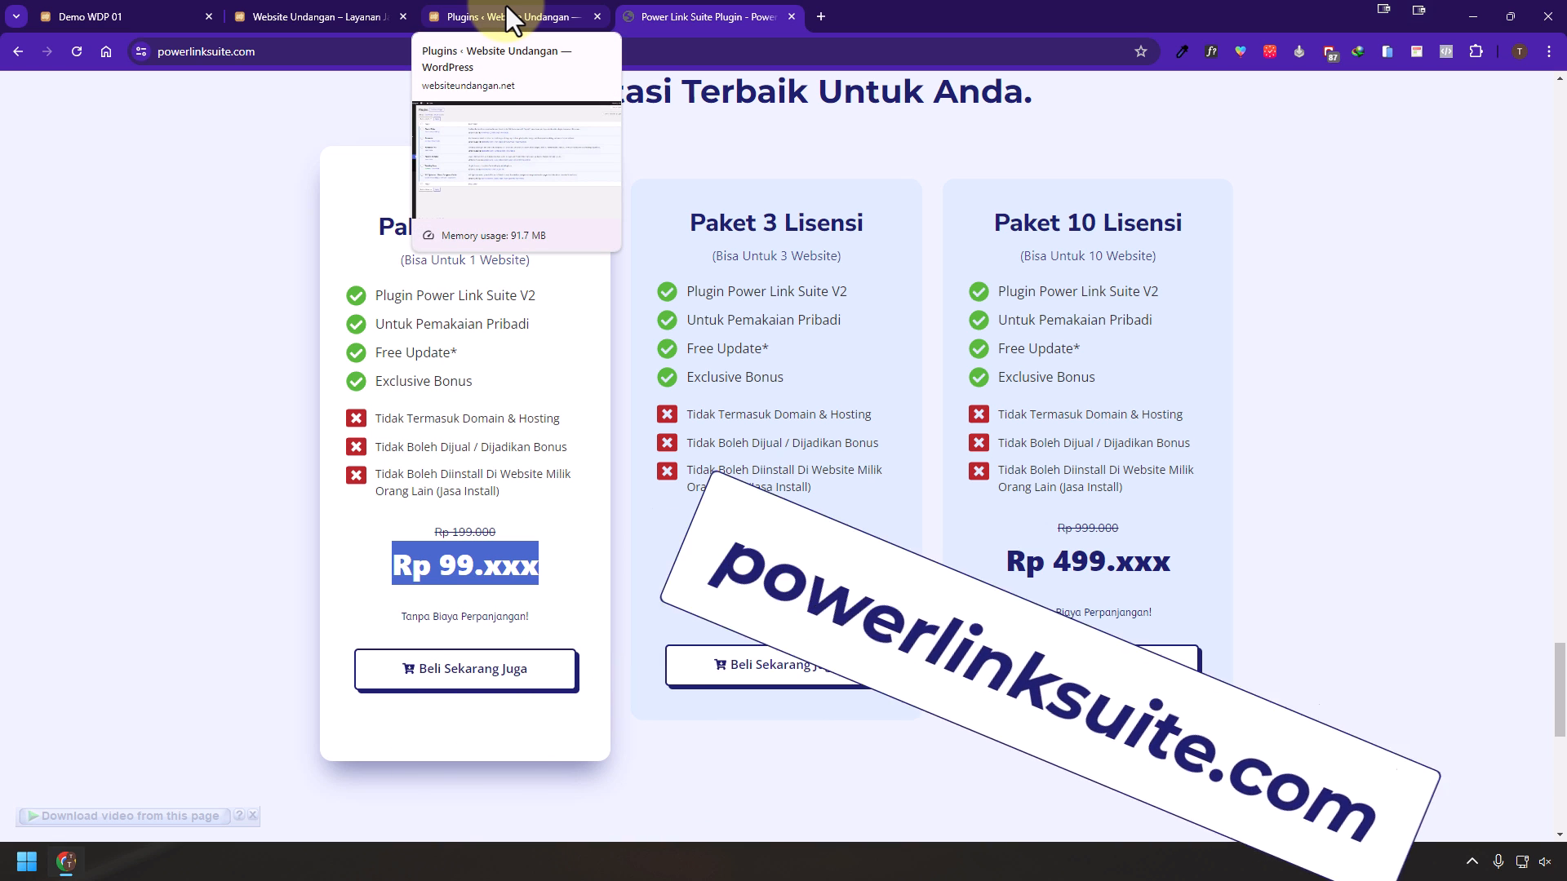
click(506, 7)
click(302, 6)
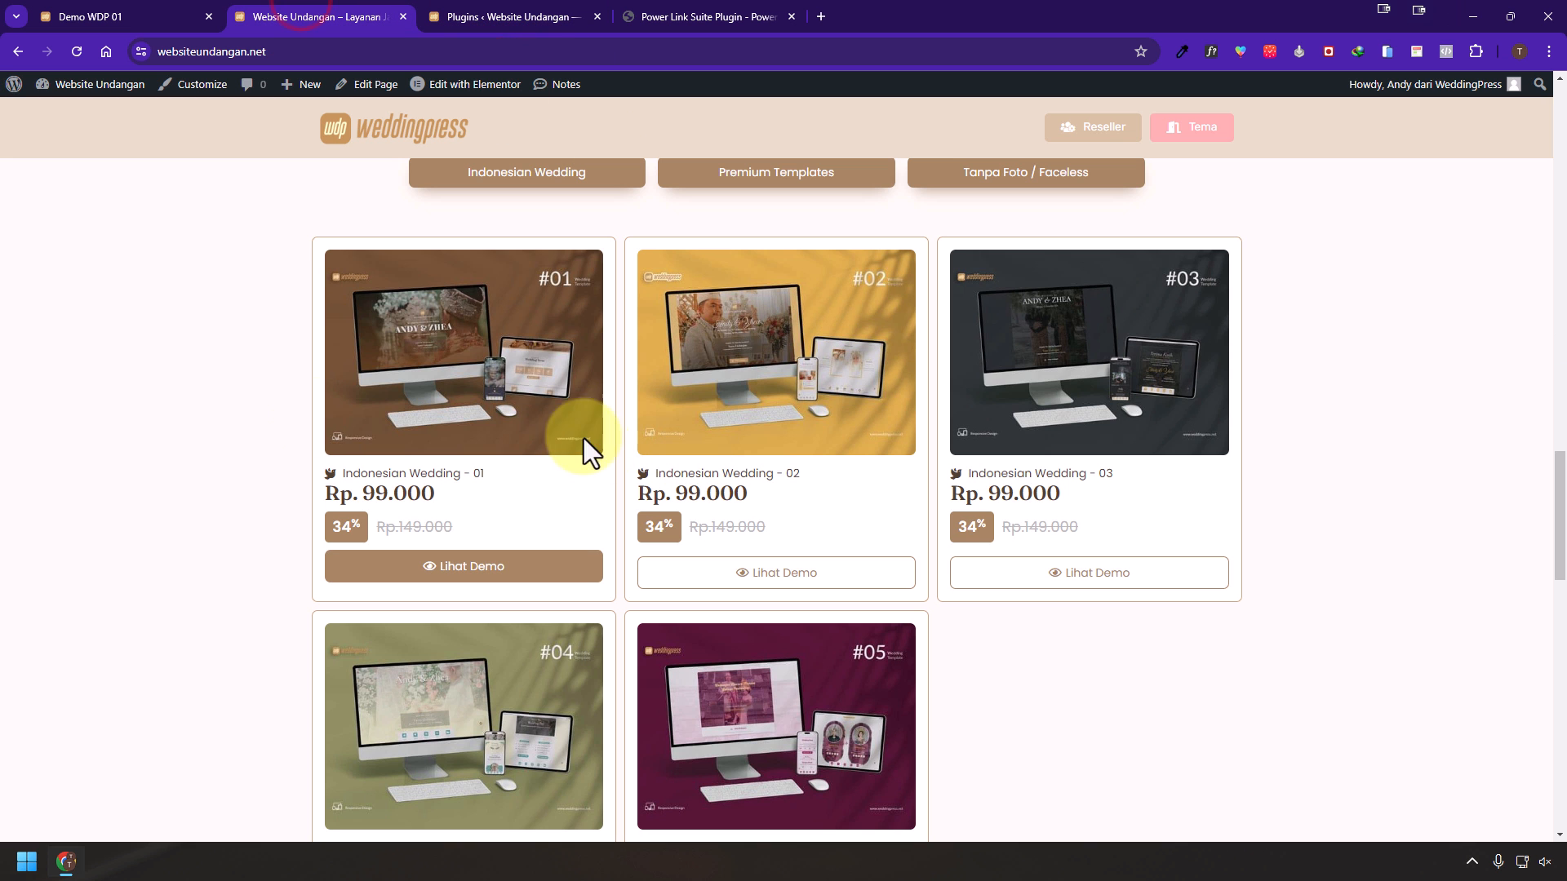
click(220, 406)
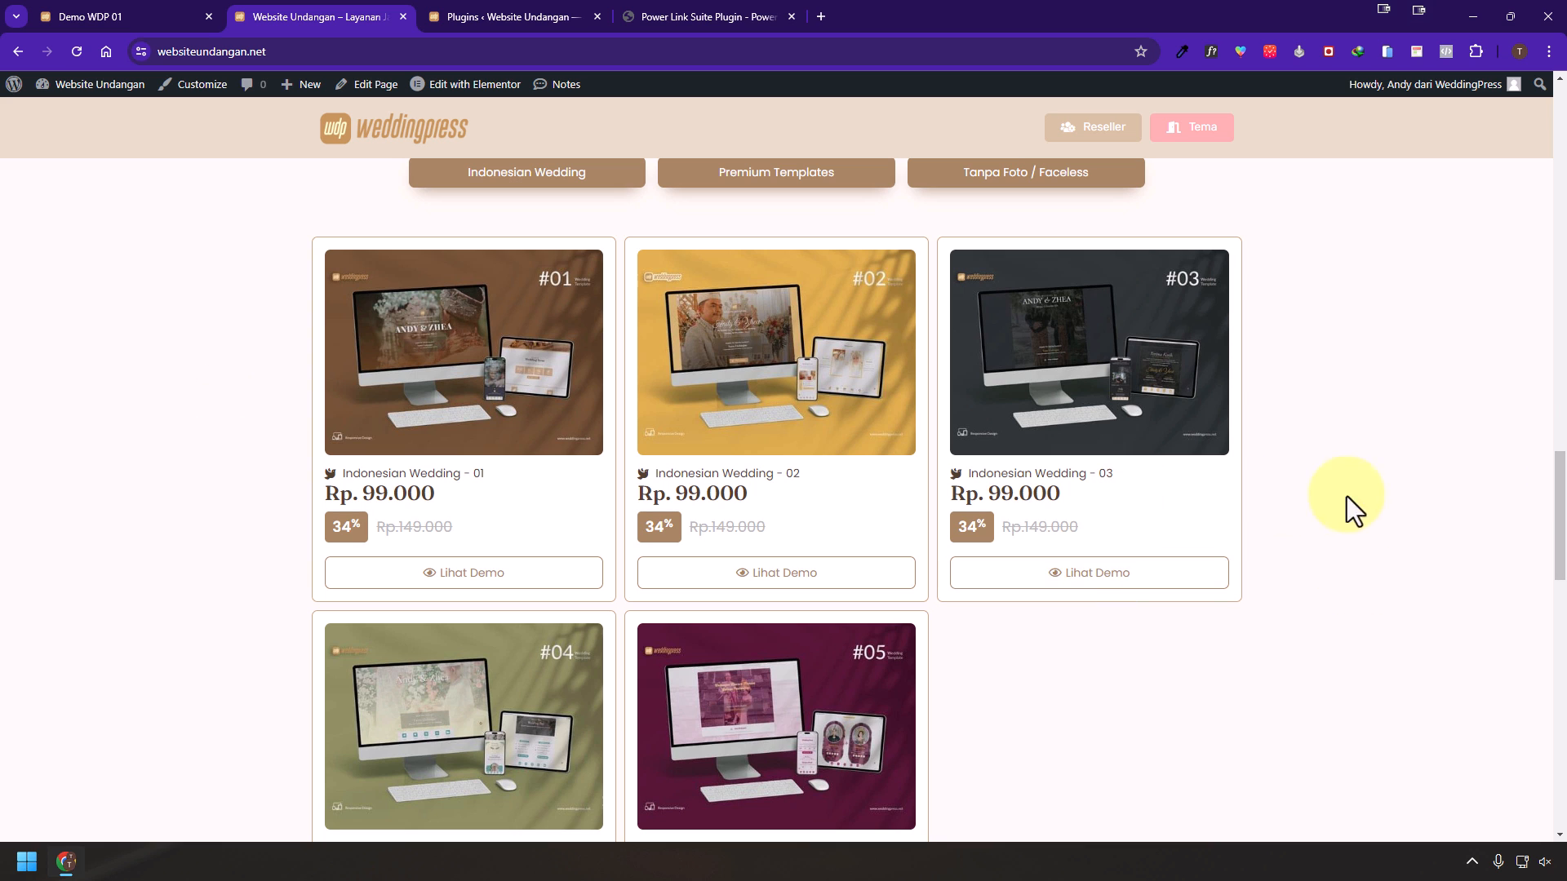
- Open the existing Demo WDP 01 shortlink in Power Link Suite for editing and show its mode and main link settings
click(467, 16)
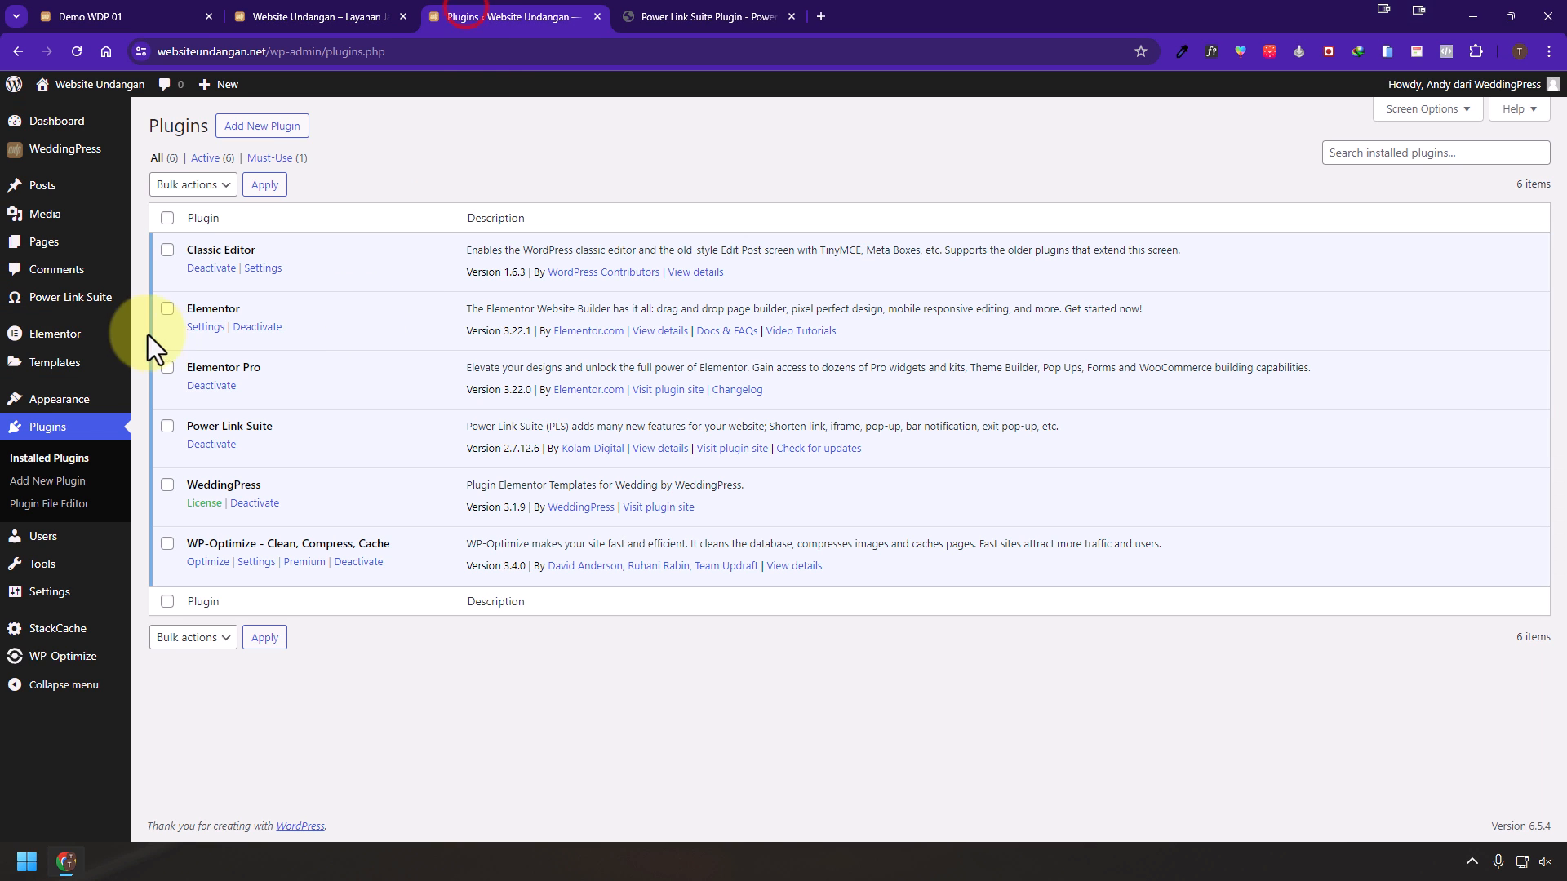
click(67, 300)
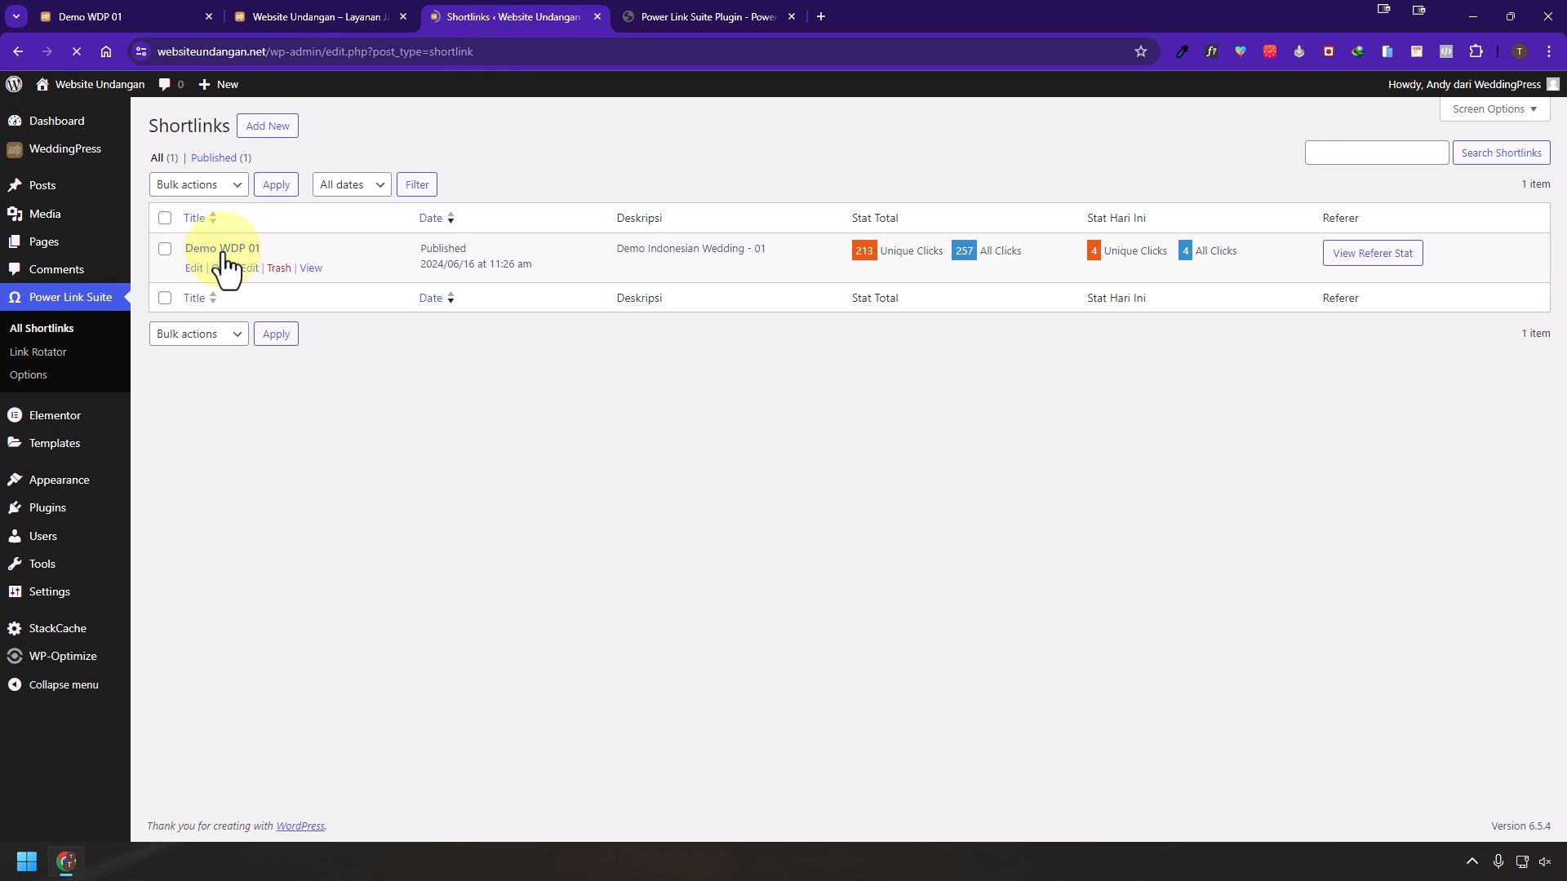
scroll(761, 478, down, 2)
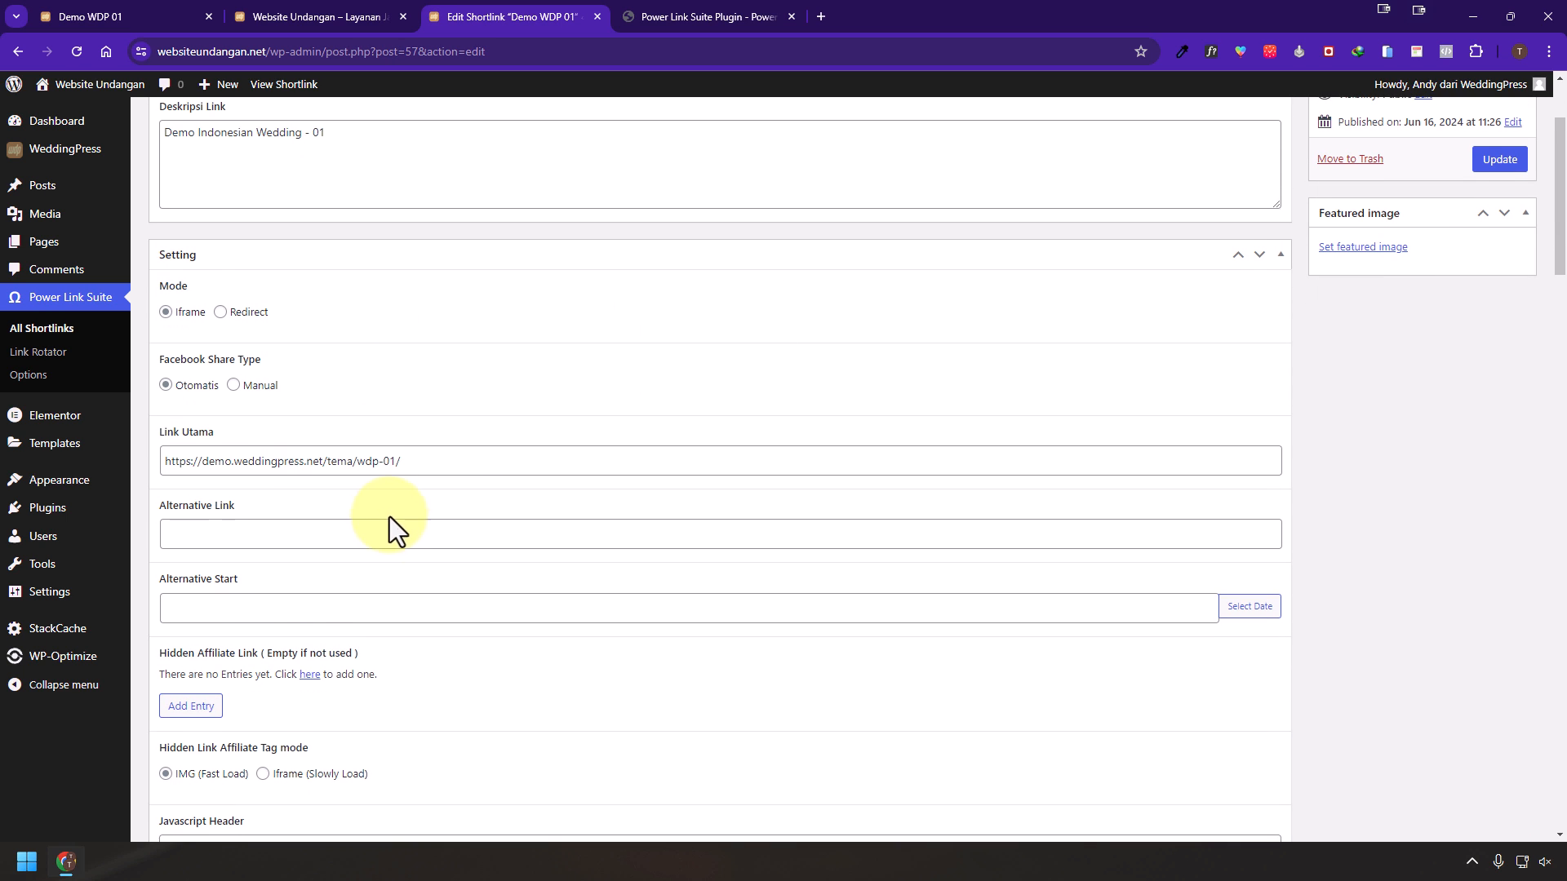
- Highlight the Link Utama address of the Demo WDP 01 shortlink and compare it with the address on the open demo page
drag(469, 462, 151, 465)
scroll(384, 481, up, 2)
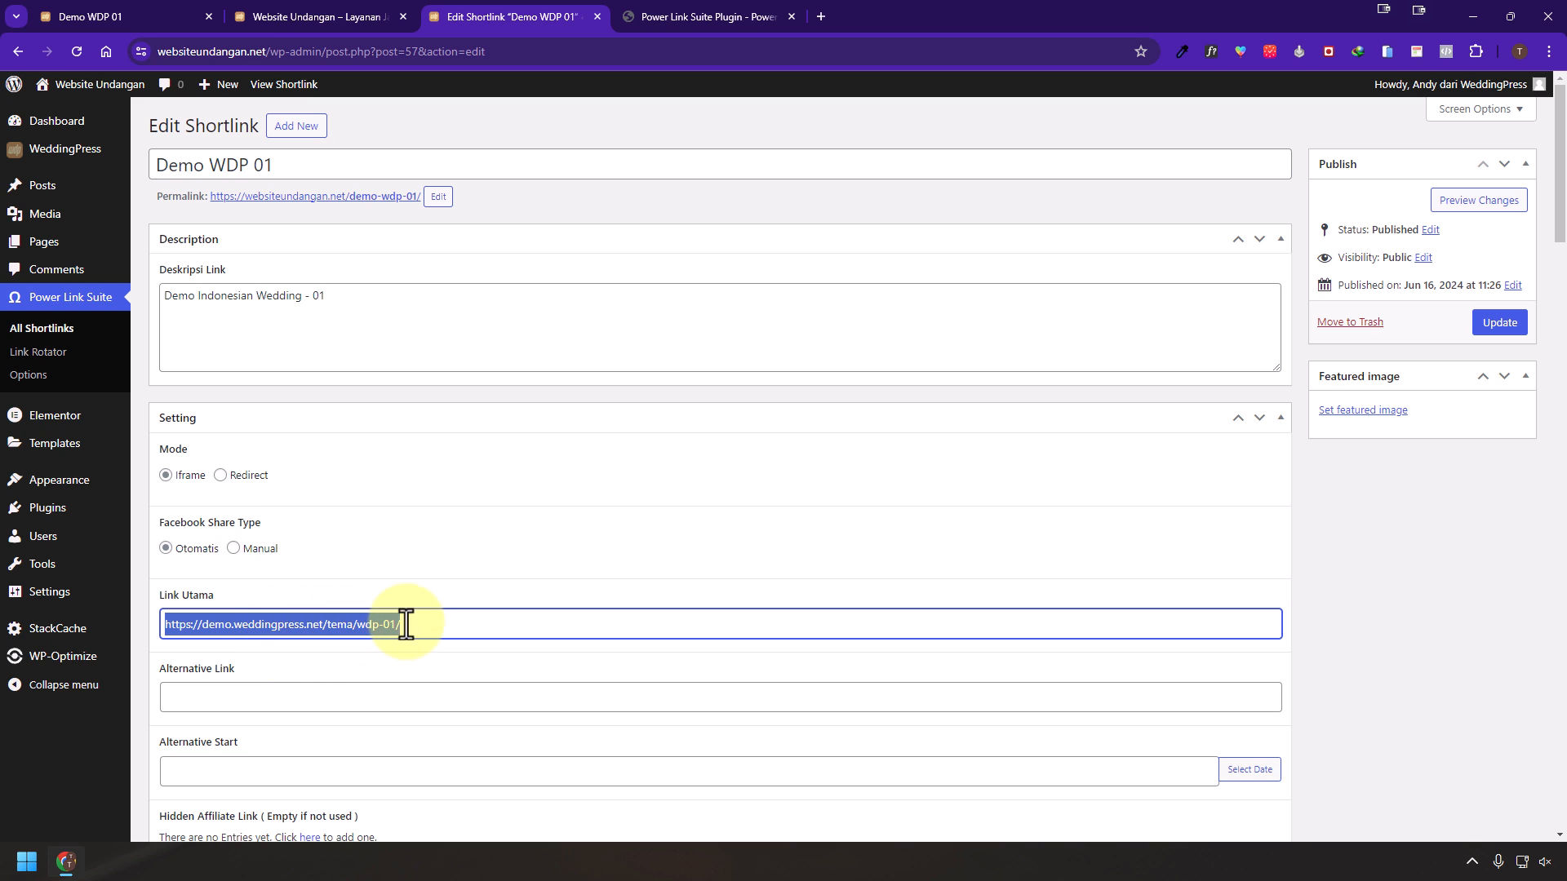
triple_click(387, 624)
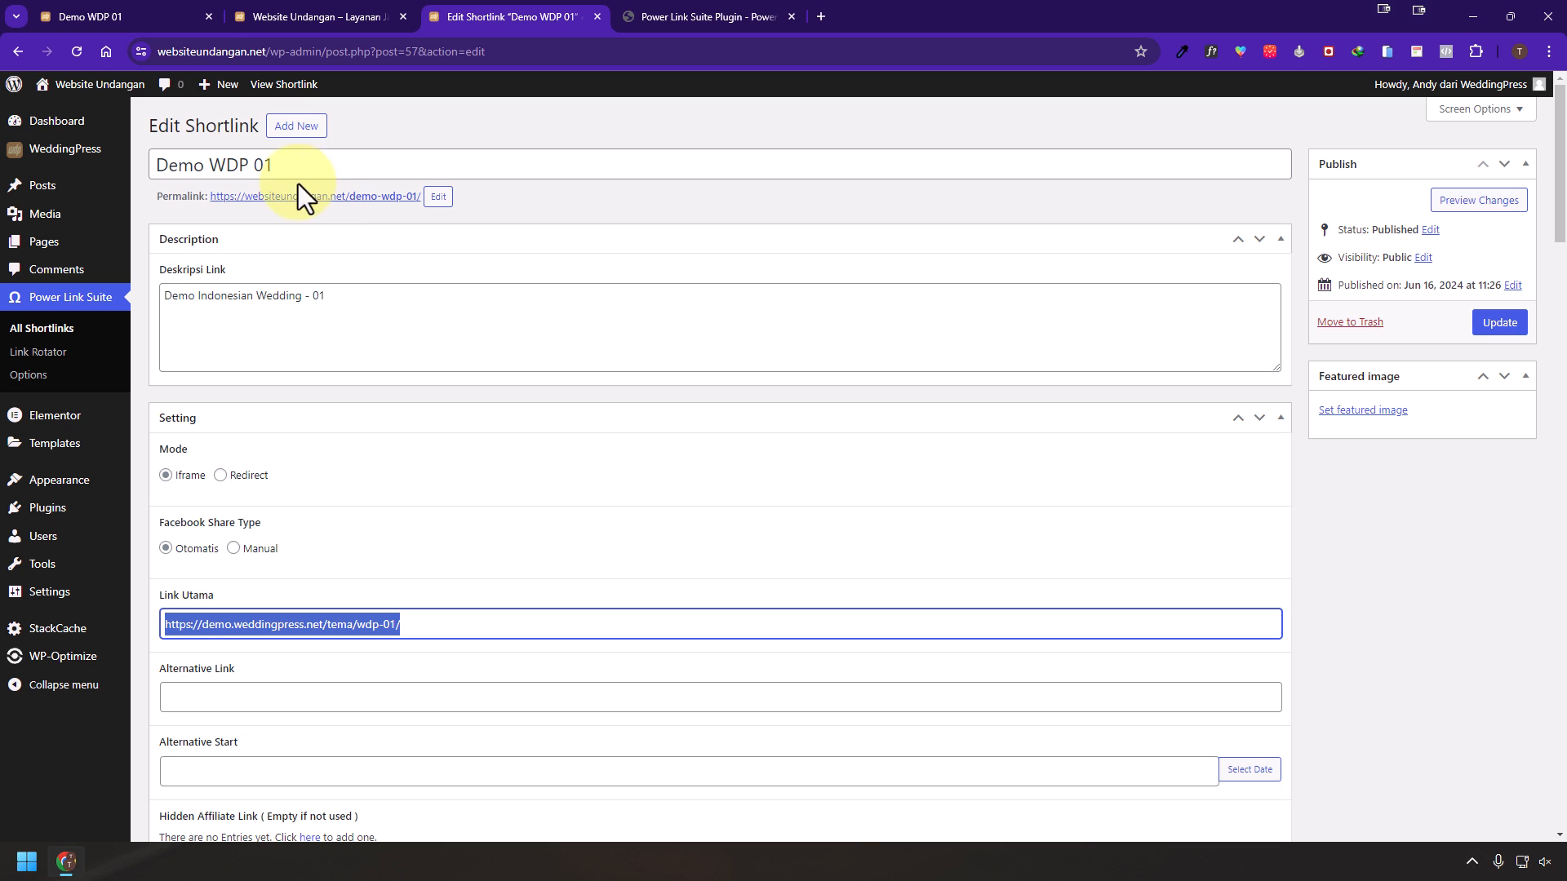
click(167, 7)
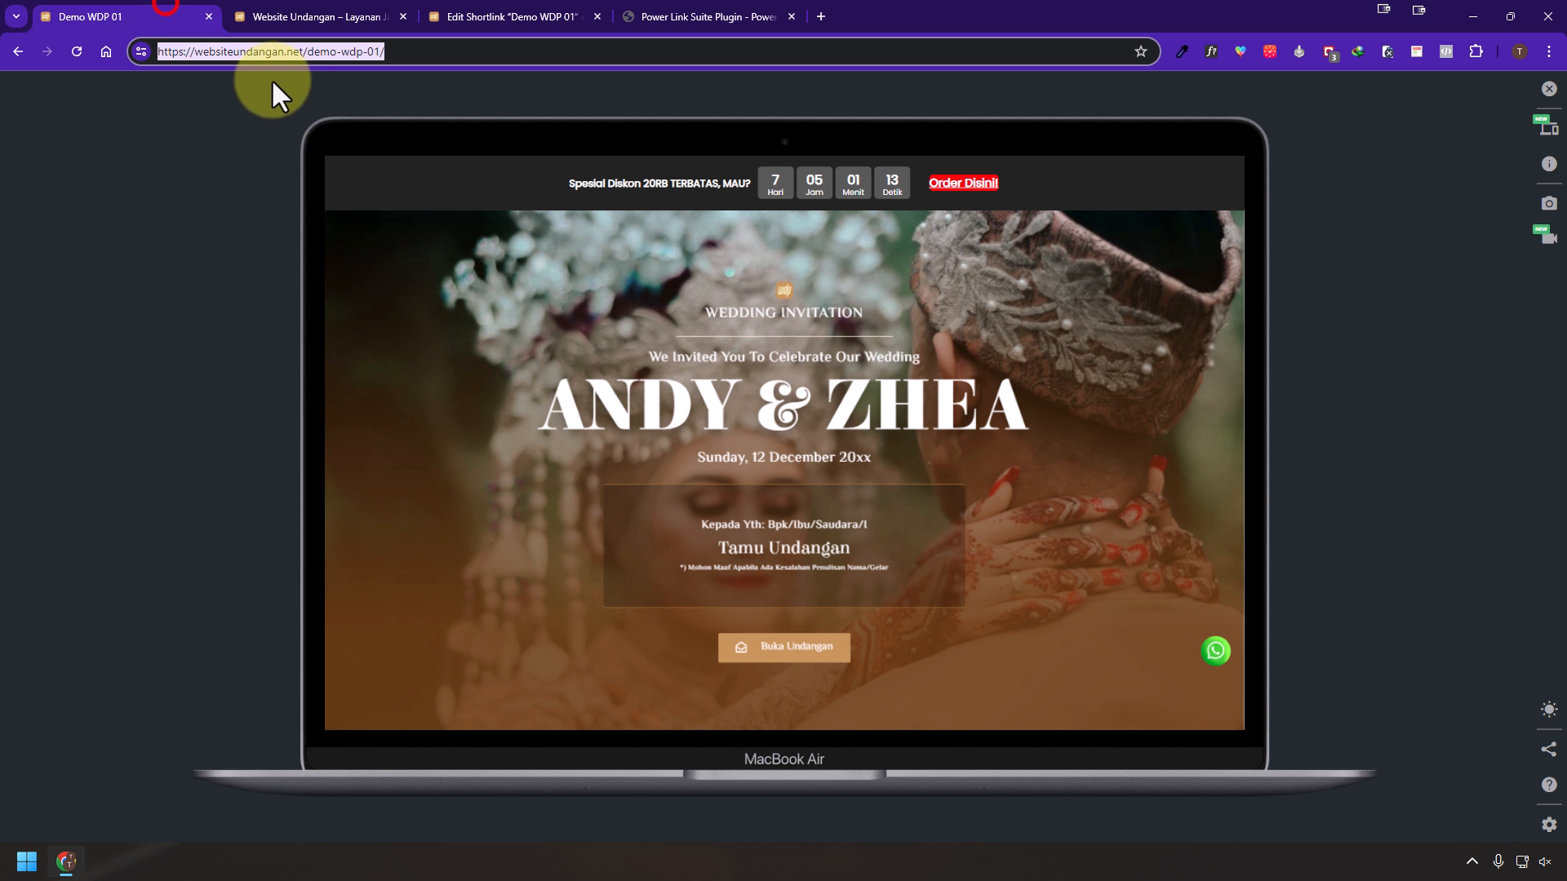
click(450, 14)
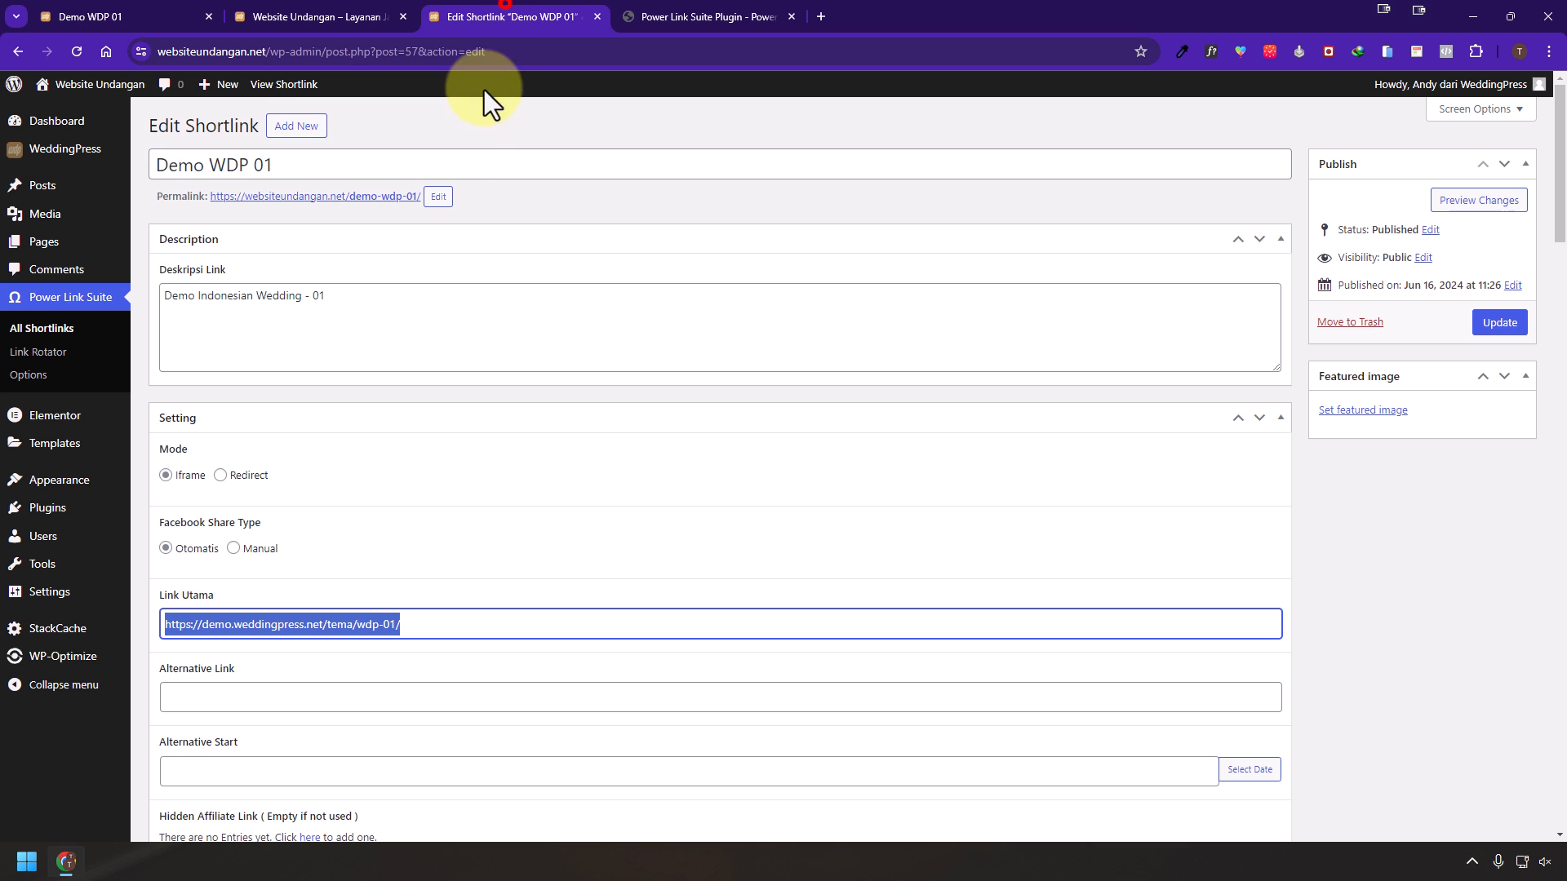
- Change the Demo WDP 01 shortlink's permalink slug to demo-01 and update the shortlink
click(430, 196)
double_click(399, 191)
key(BackSpace)
key(BackSpace)
click(539, 198)
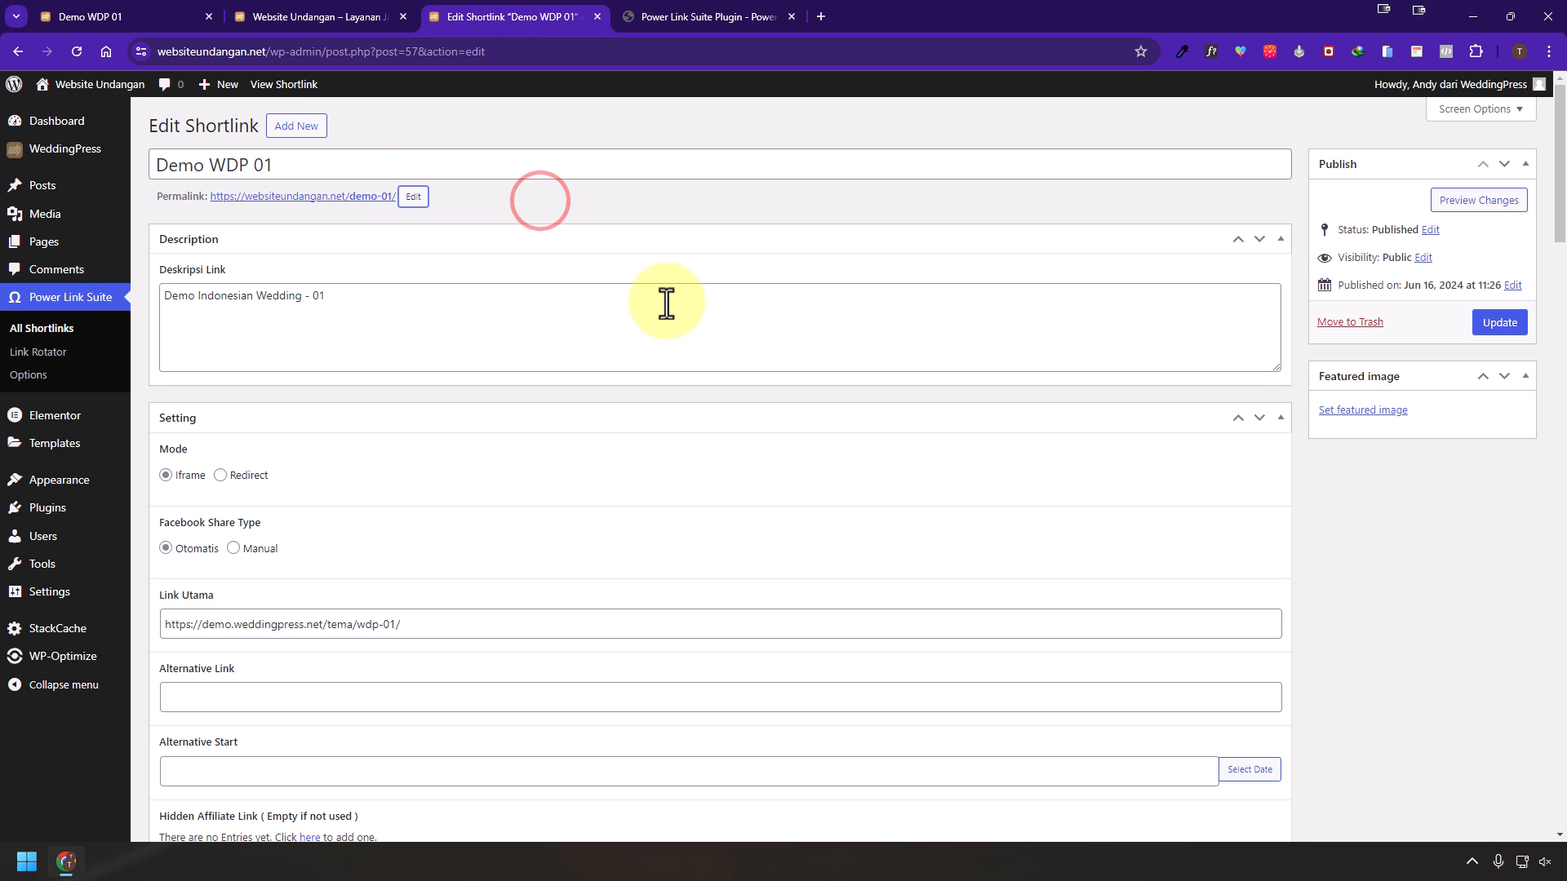
click(1494, 323)
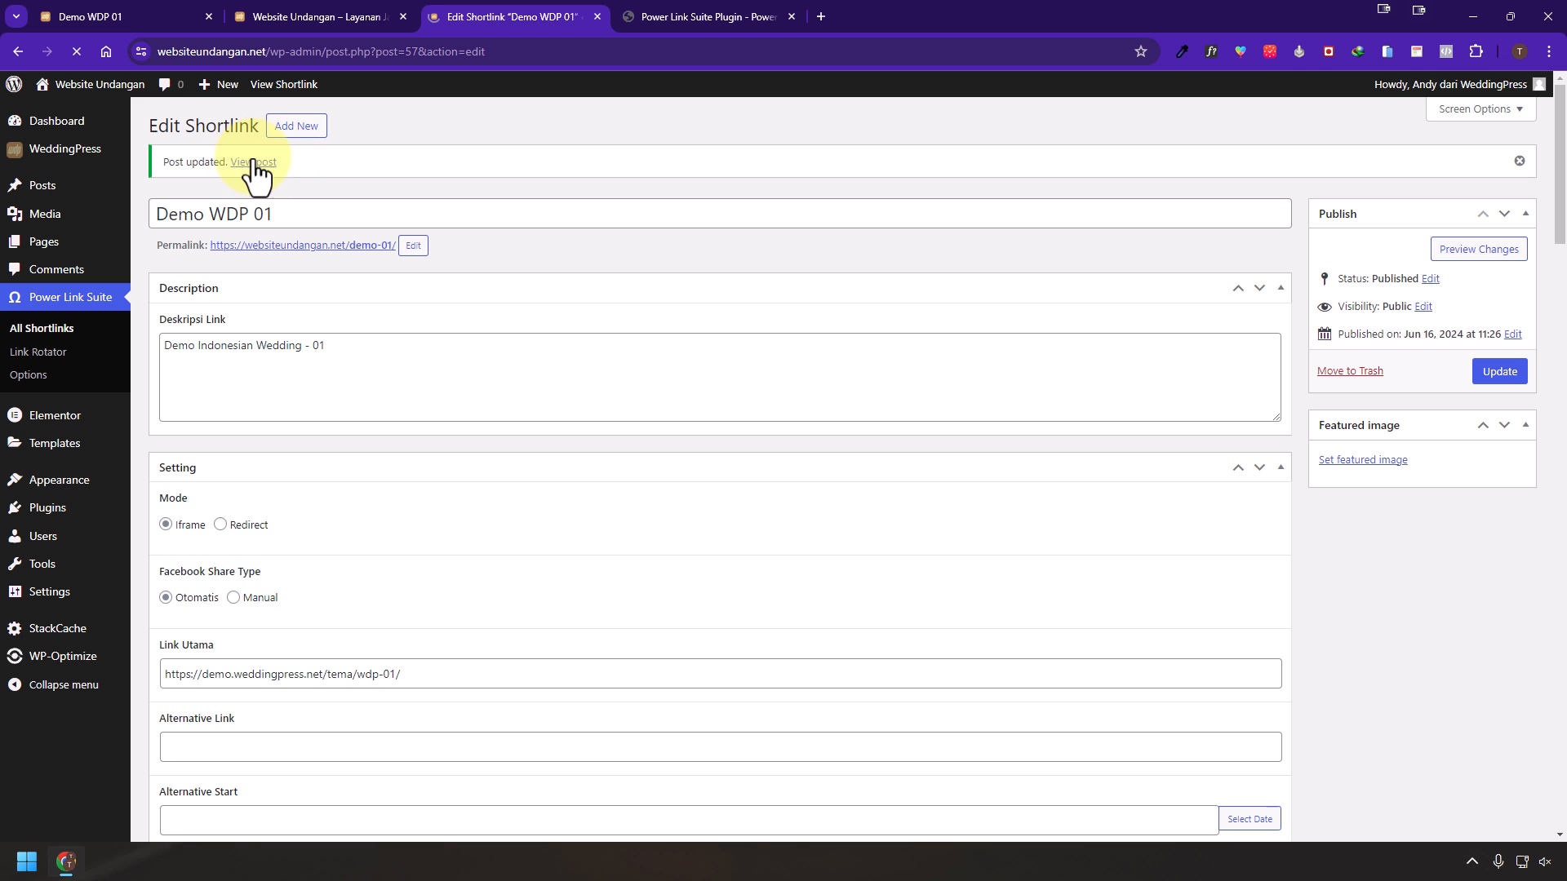
- Open the updated shortlink in a new tab and highlight its domain and the demo-01 slug in the address
right_click(253, 162)
click(289, 173)
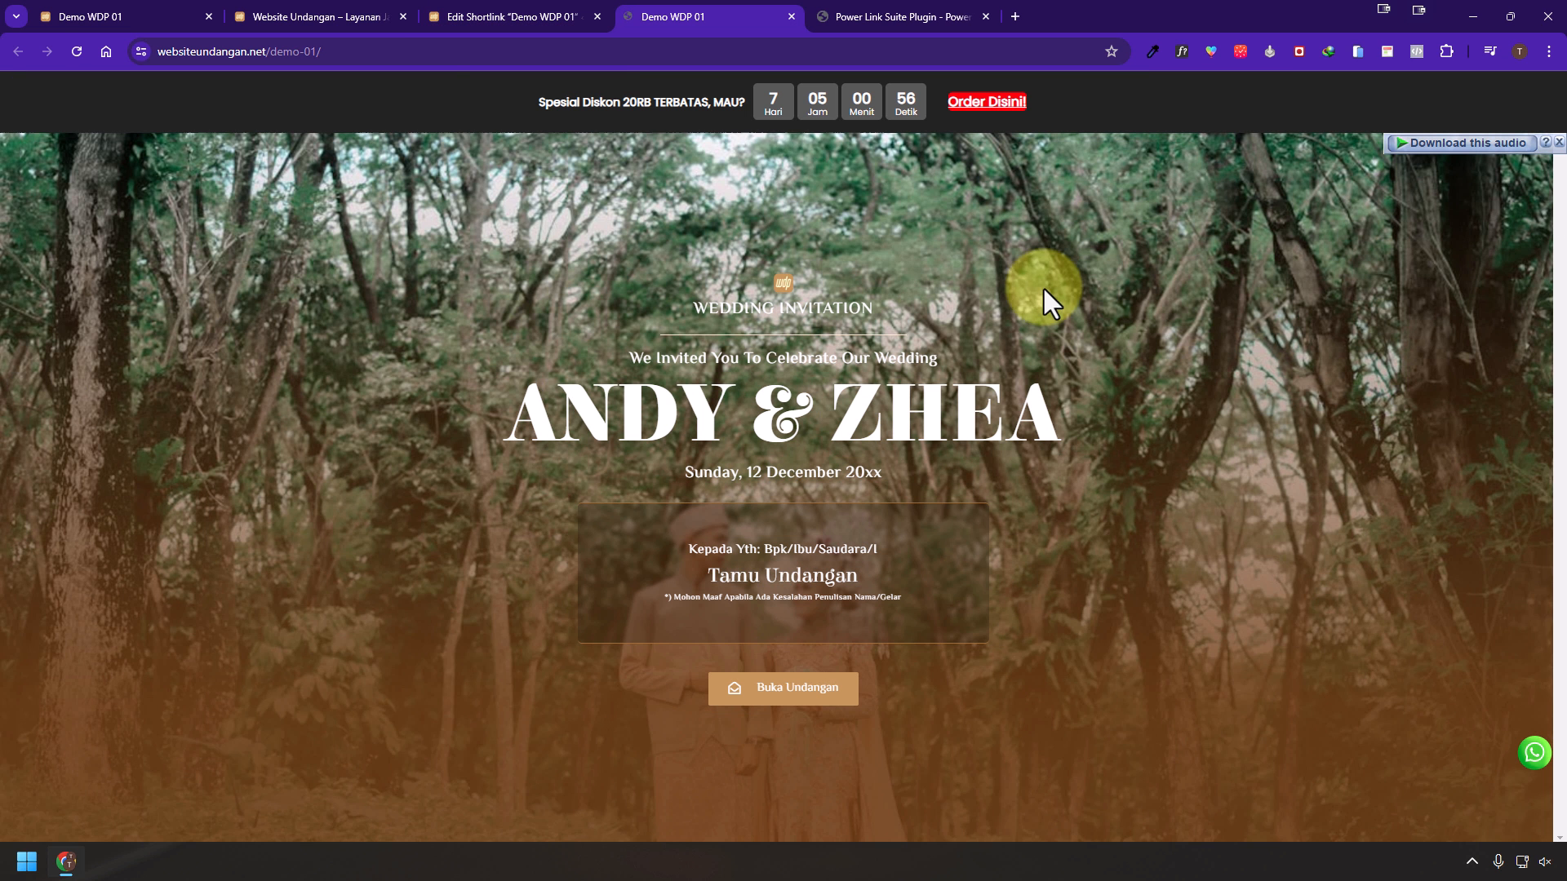
drag(346, 51, 158, 52)
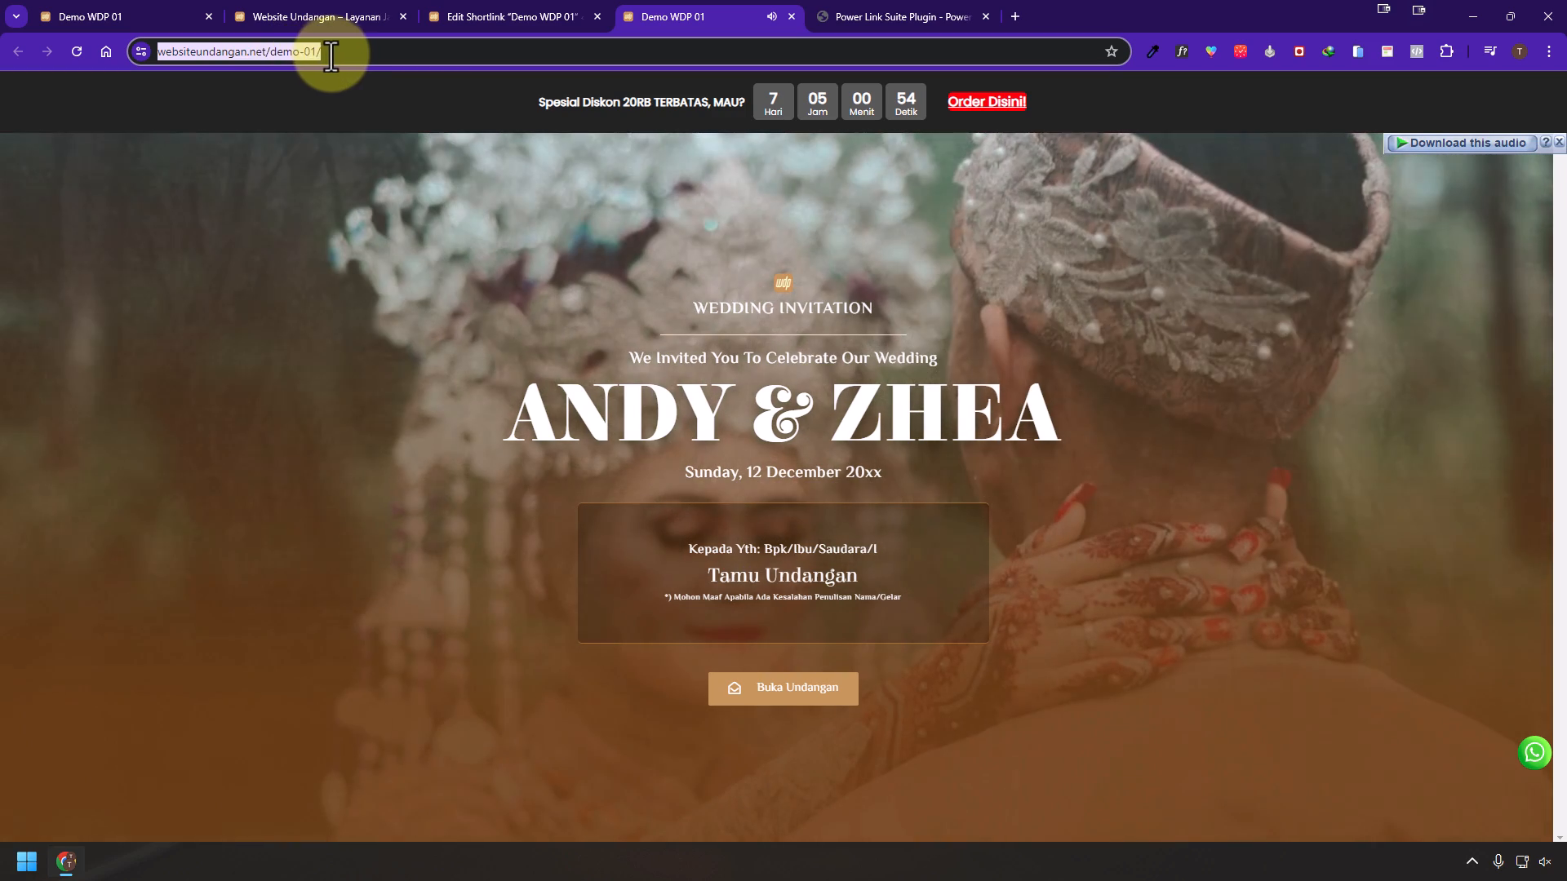
drag(309, 51, 417, 60)
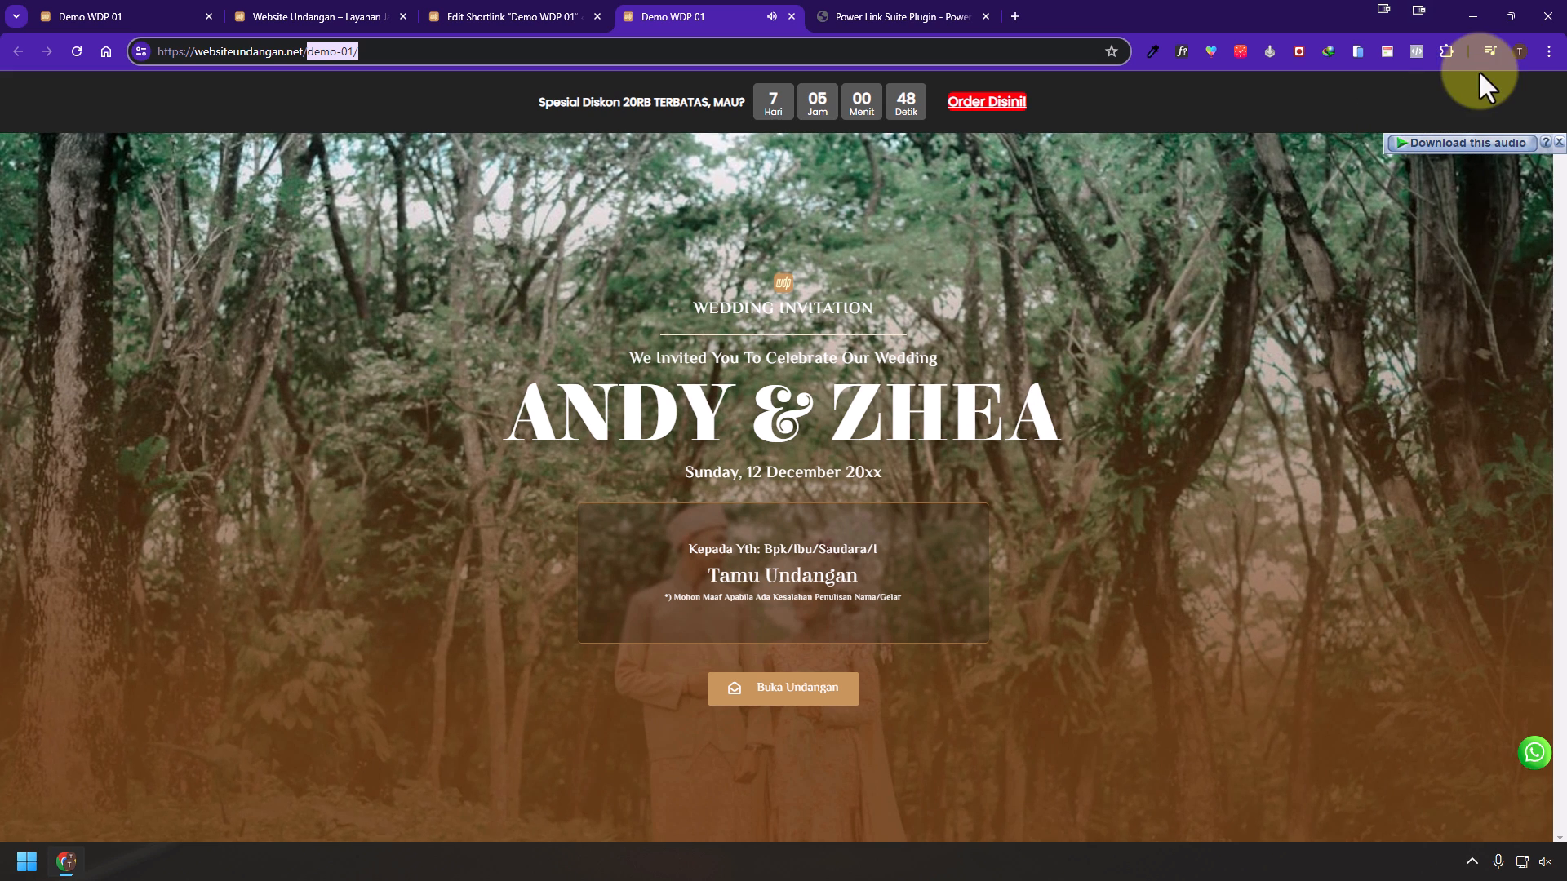
- Preview the demo-01 page in the mobile simulator, open the invitation and look through its couple, event and gallery sections
click(1355, 53)
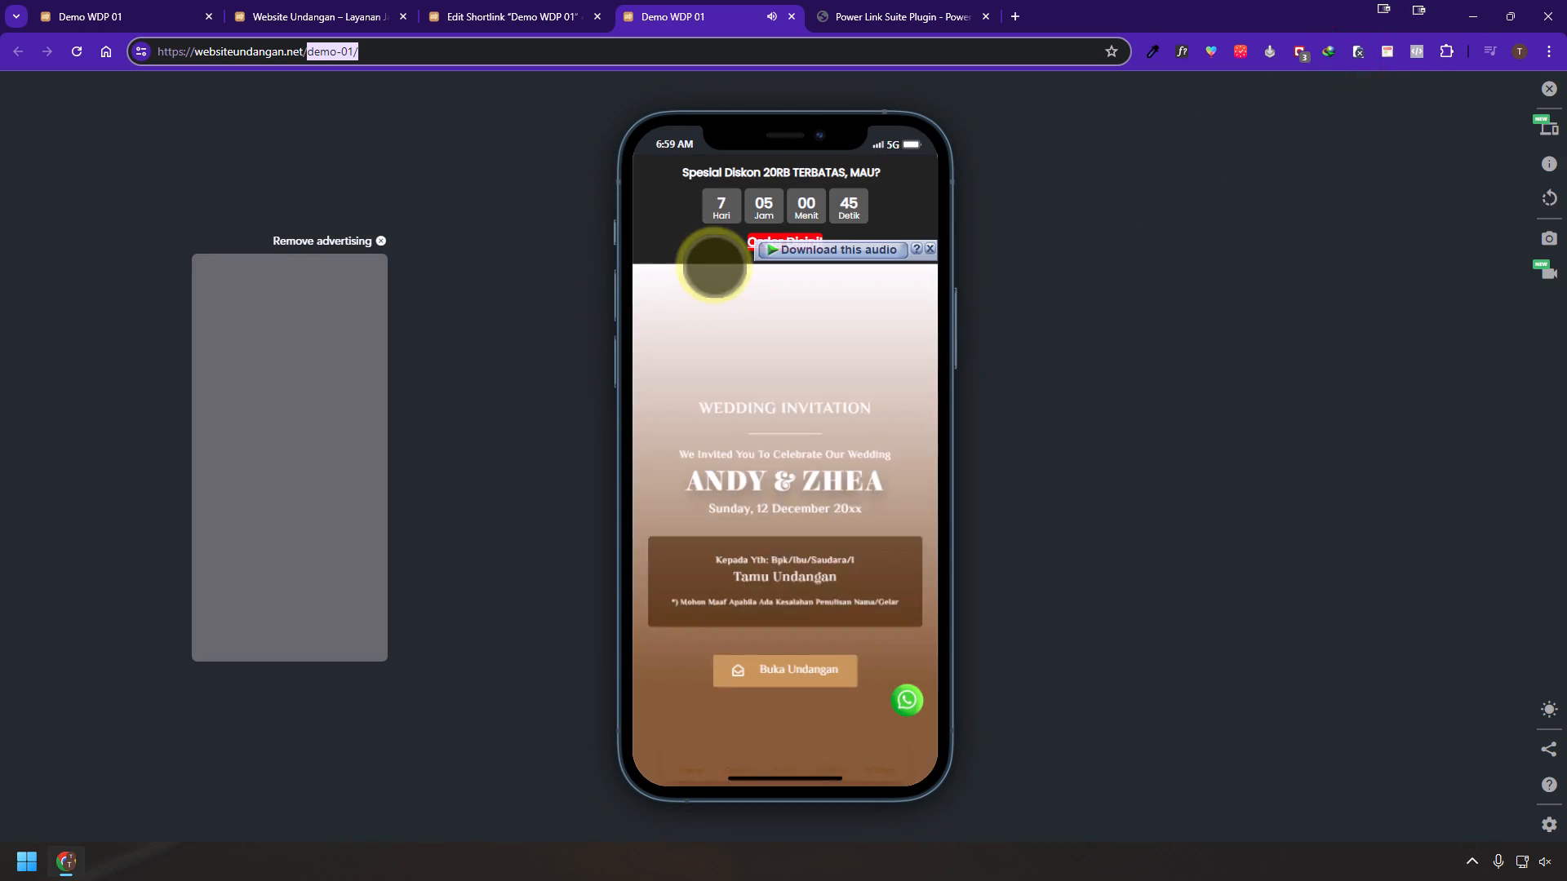
click(929, 249)
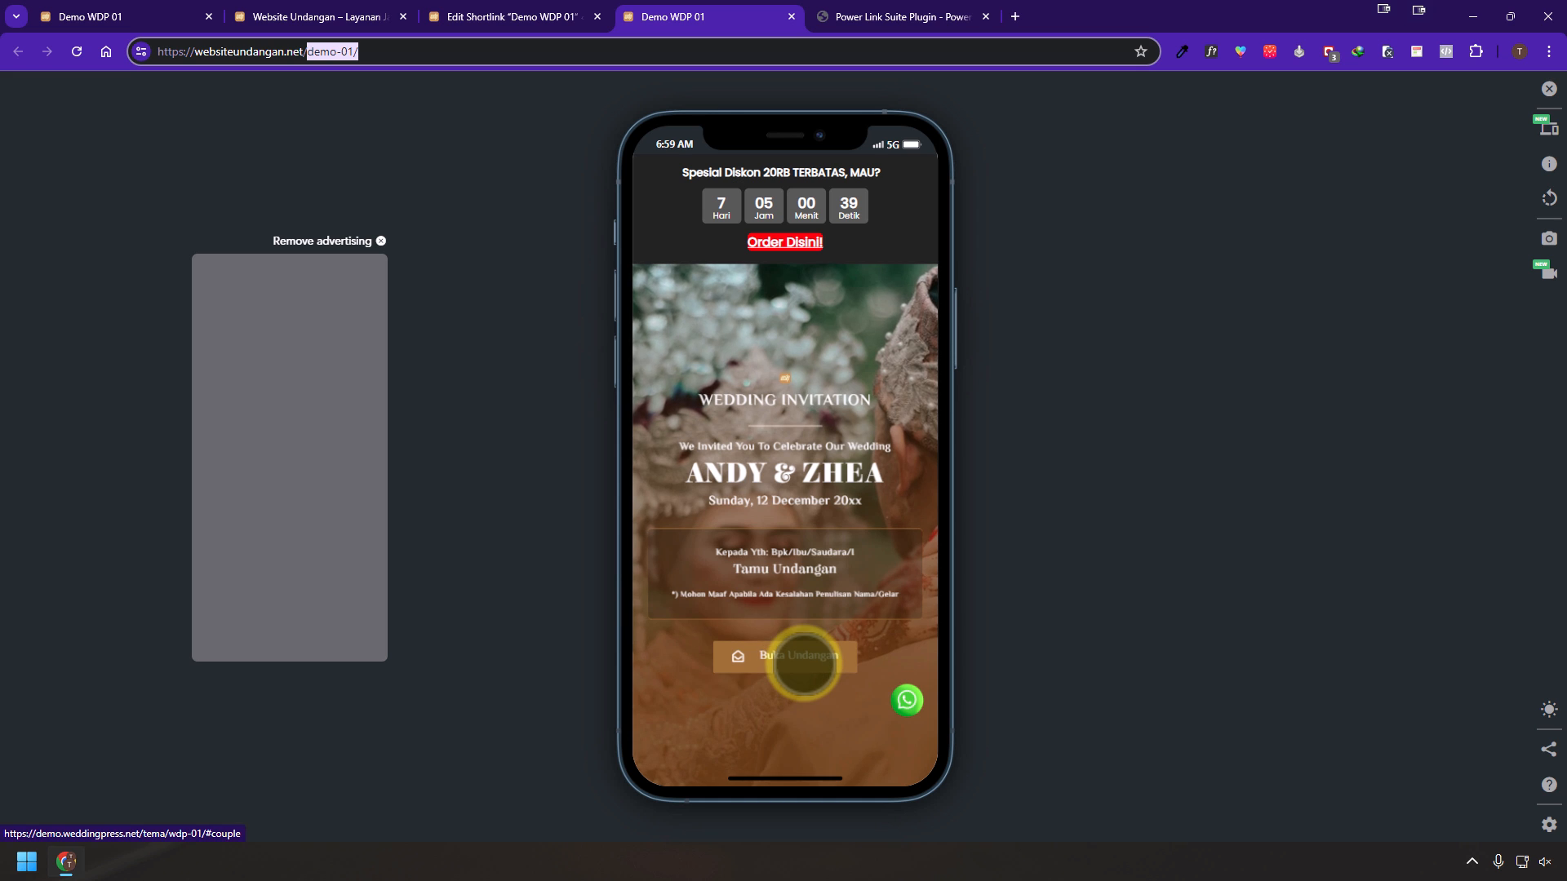
click(804, 663)
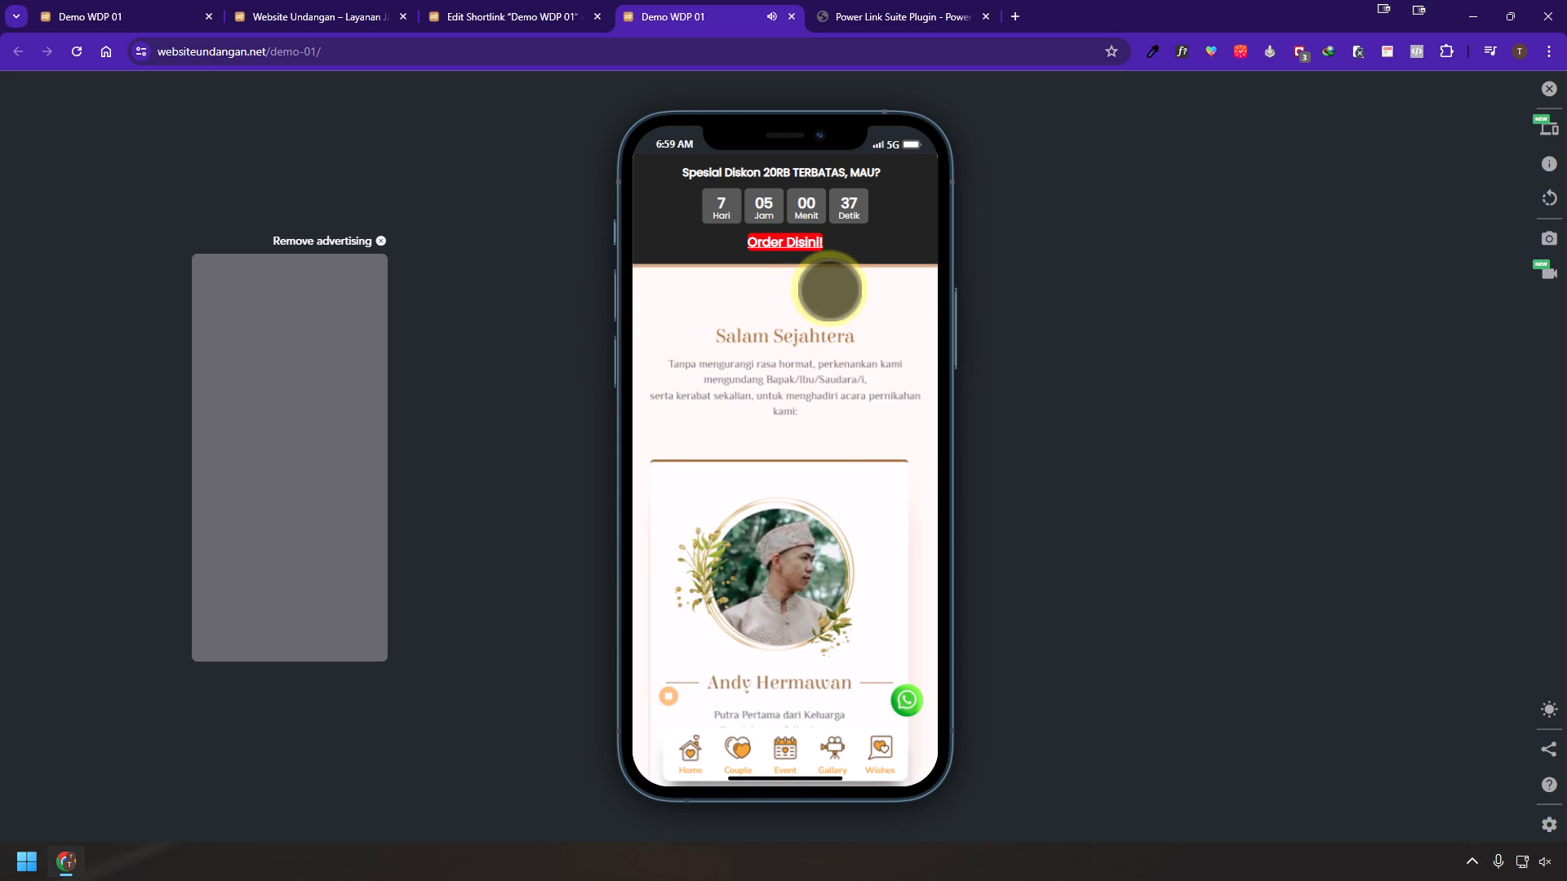
scroll(861, 306, down, 11)
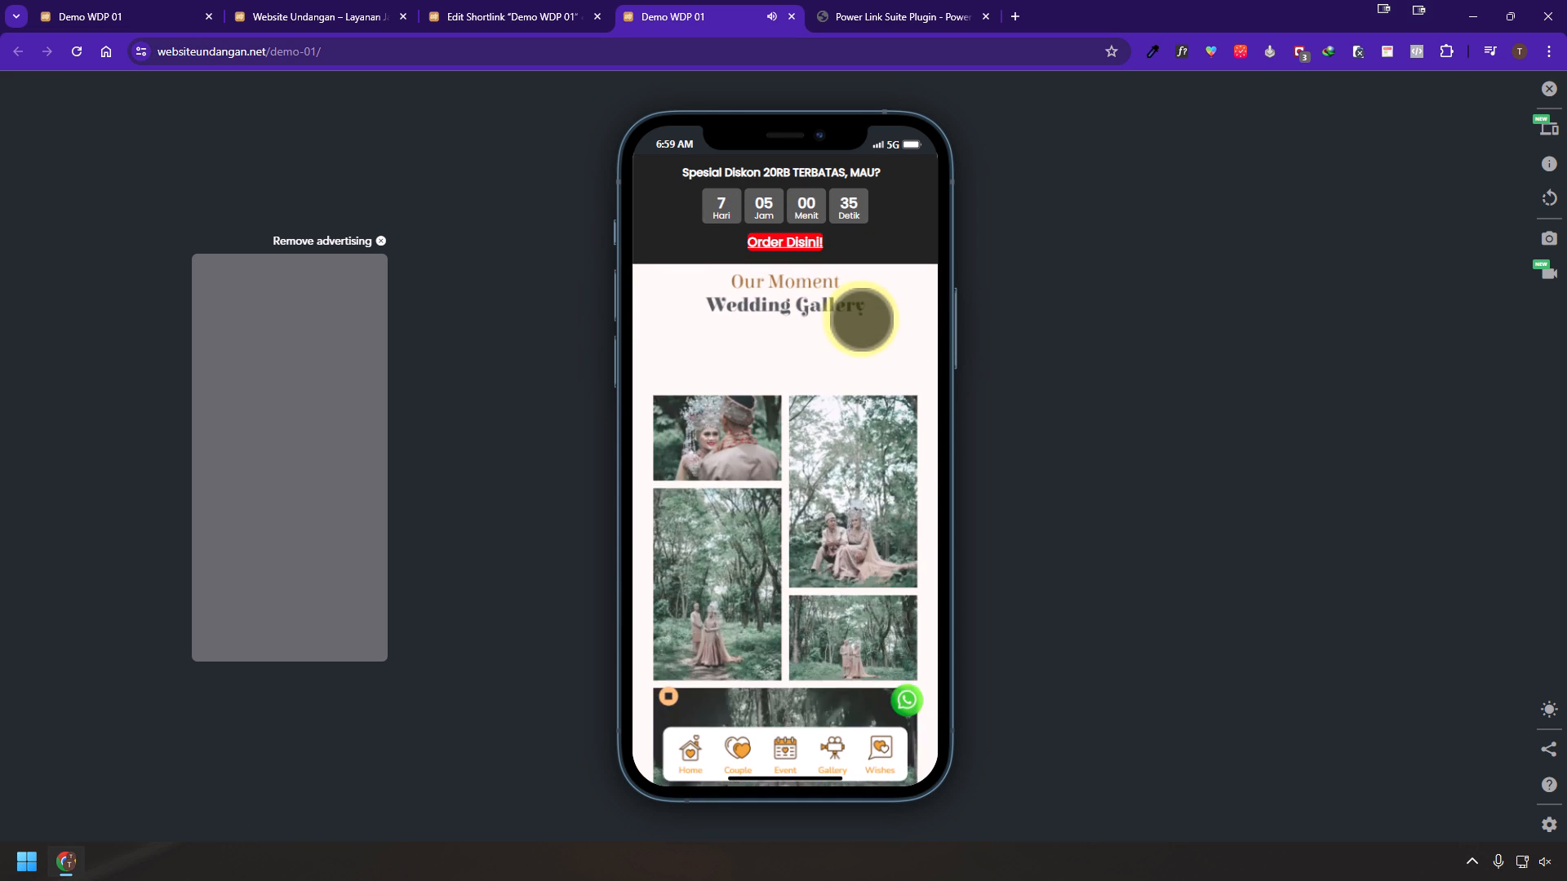
scroll(861, 318, down, 10)
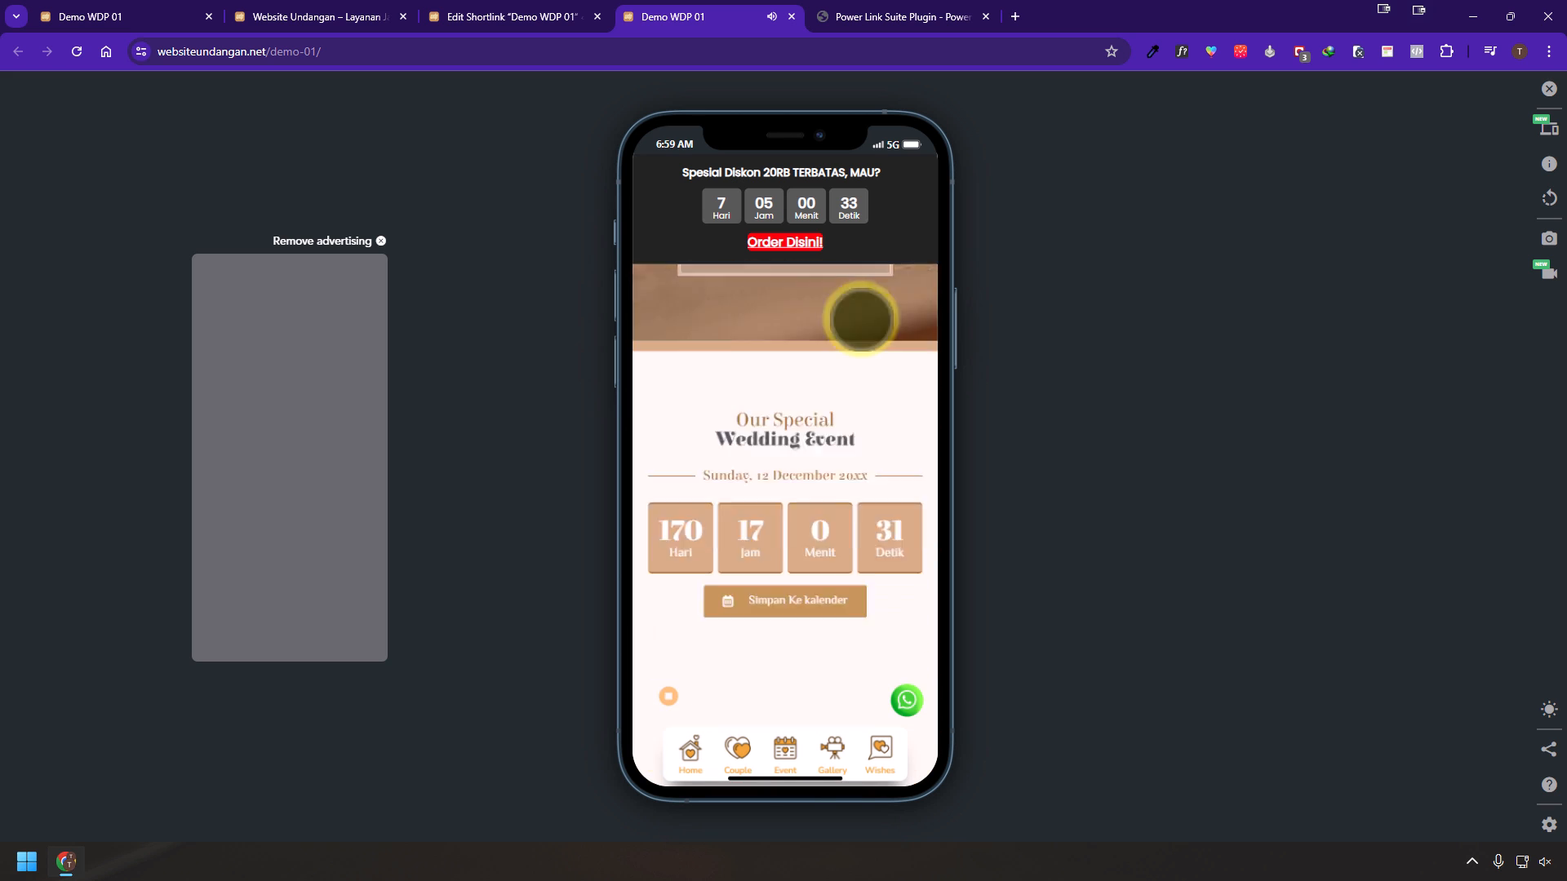
scroll(859, 318, down, 10)
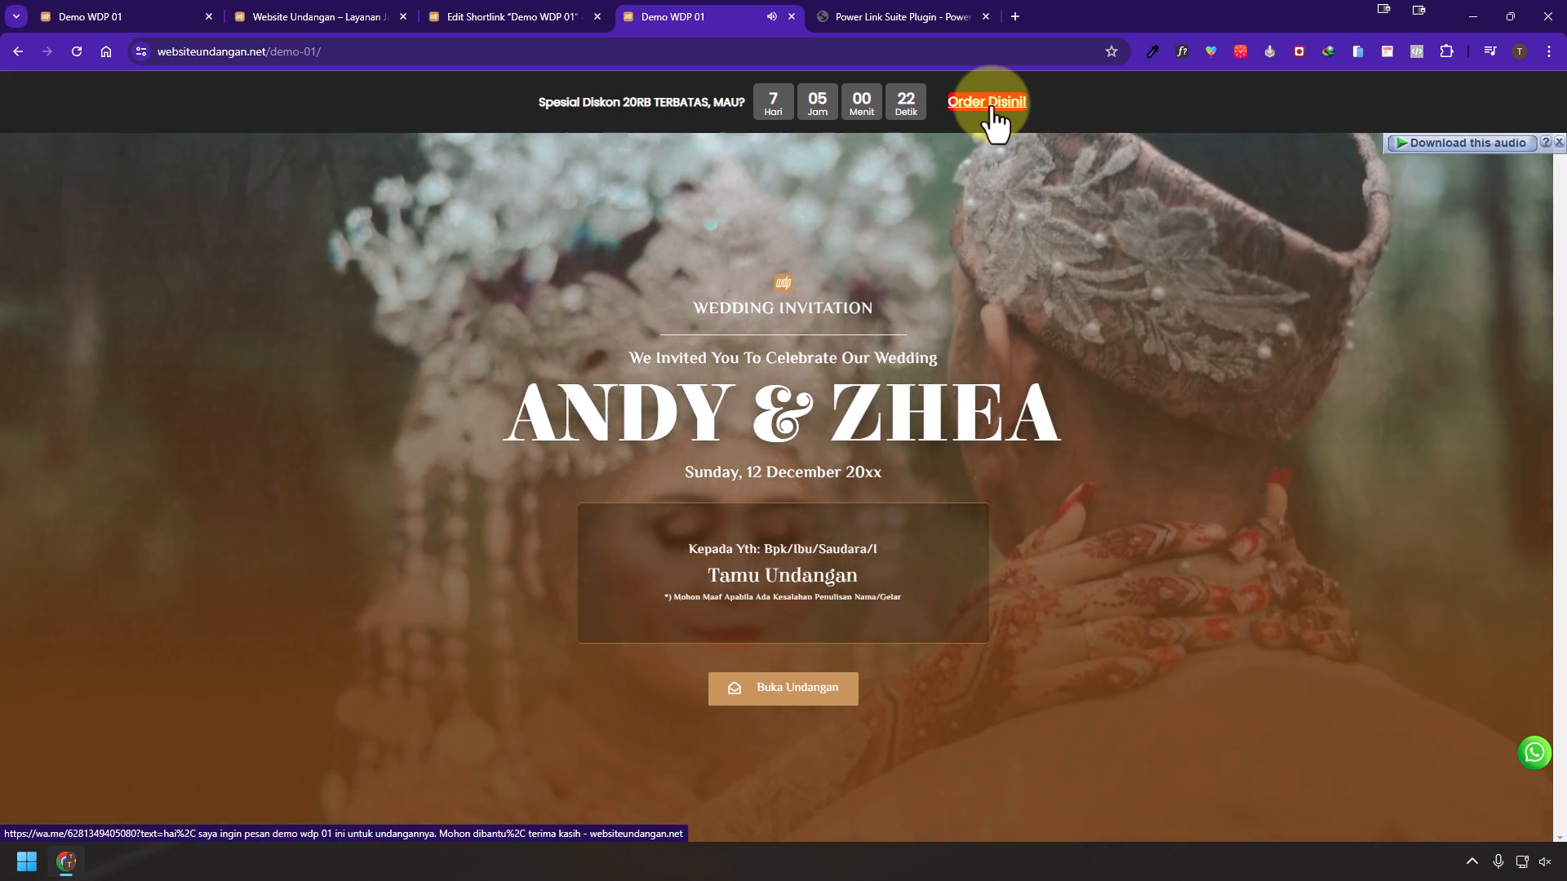
- Follow the Order Disini link on the demo page to WhatsApp and examine the prefilled order message
click(993, 107)
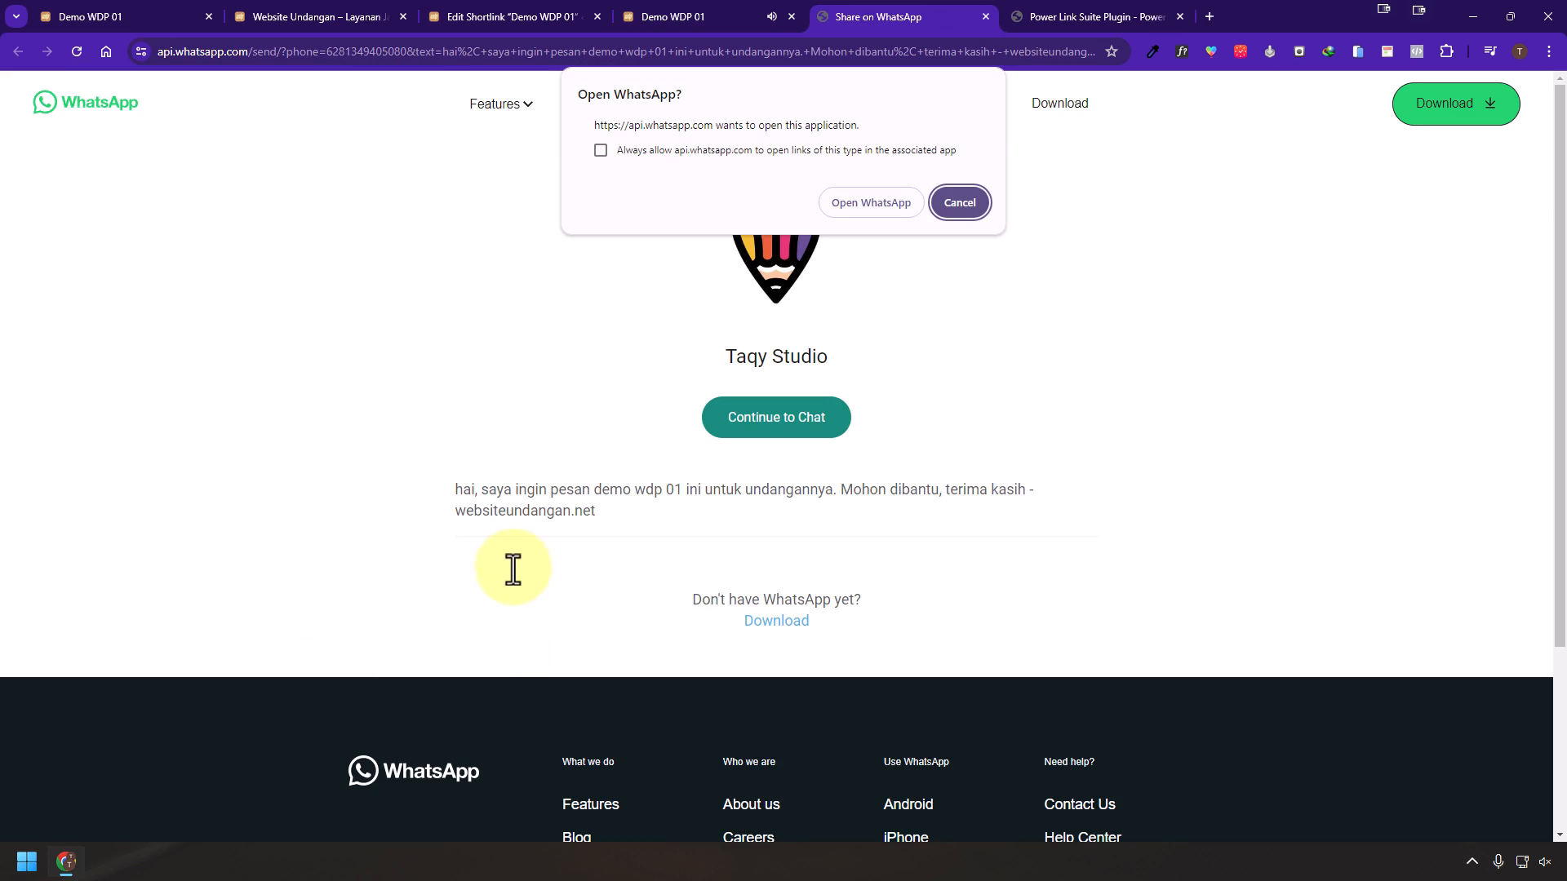
click(453, 491)
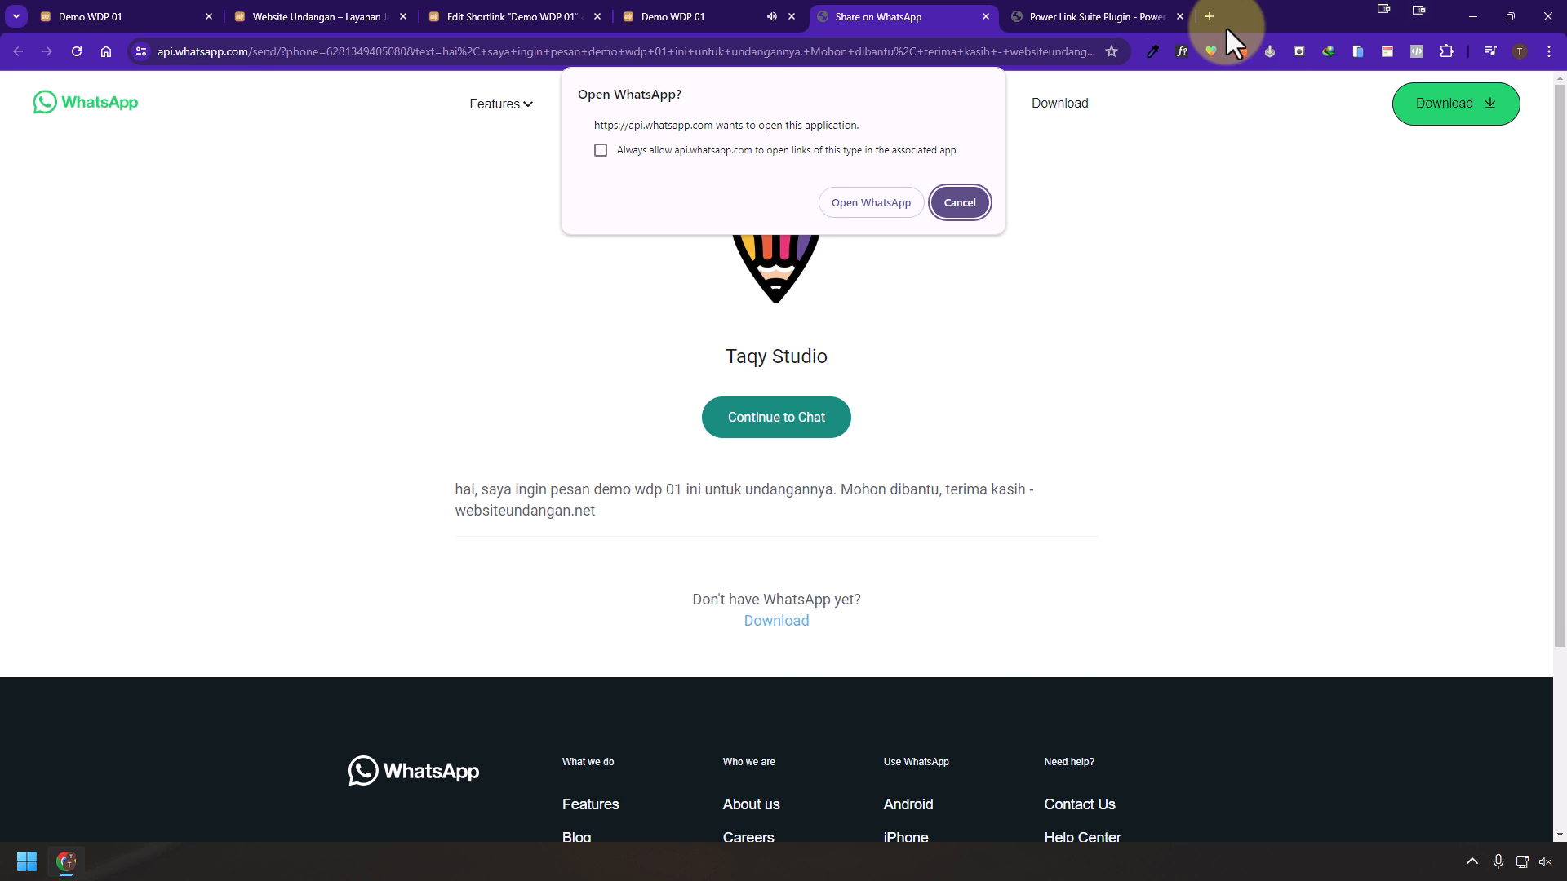
- Return to powerlinksuite.com and open the purchase page for Paket 1 Lisensi
click(1135, 13)
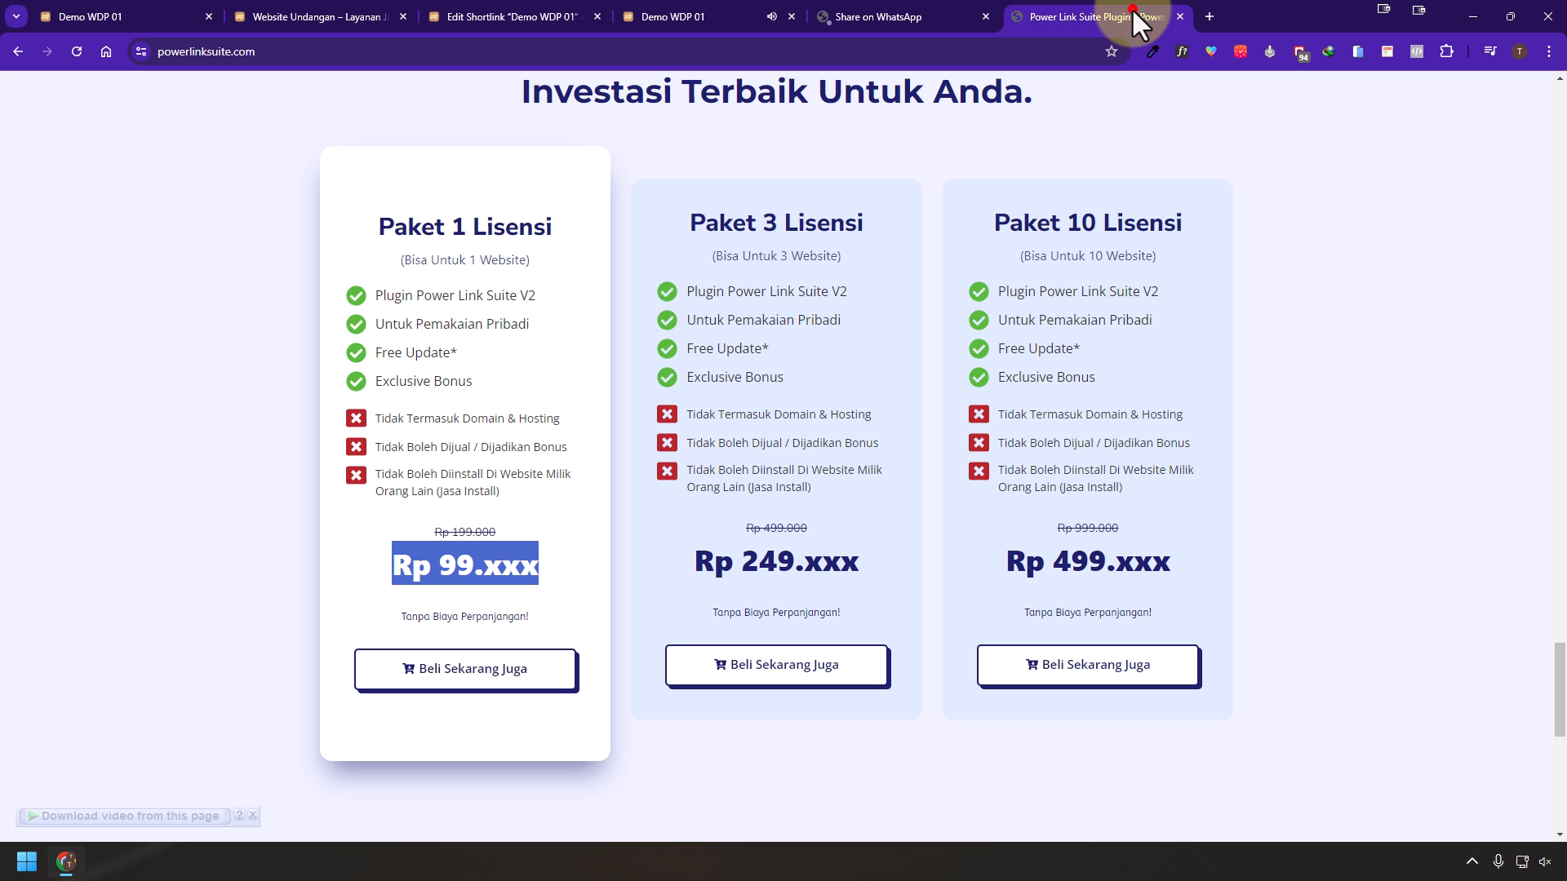
click(306, 54)
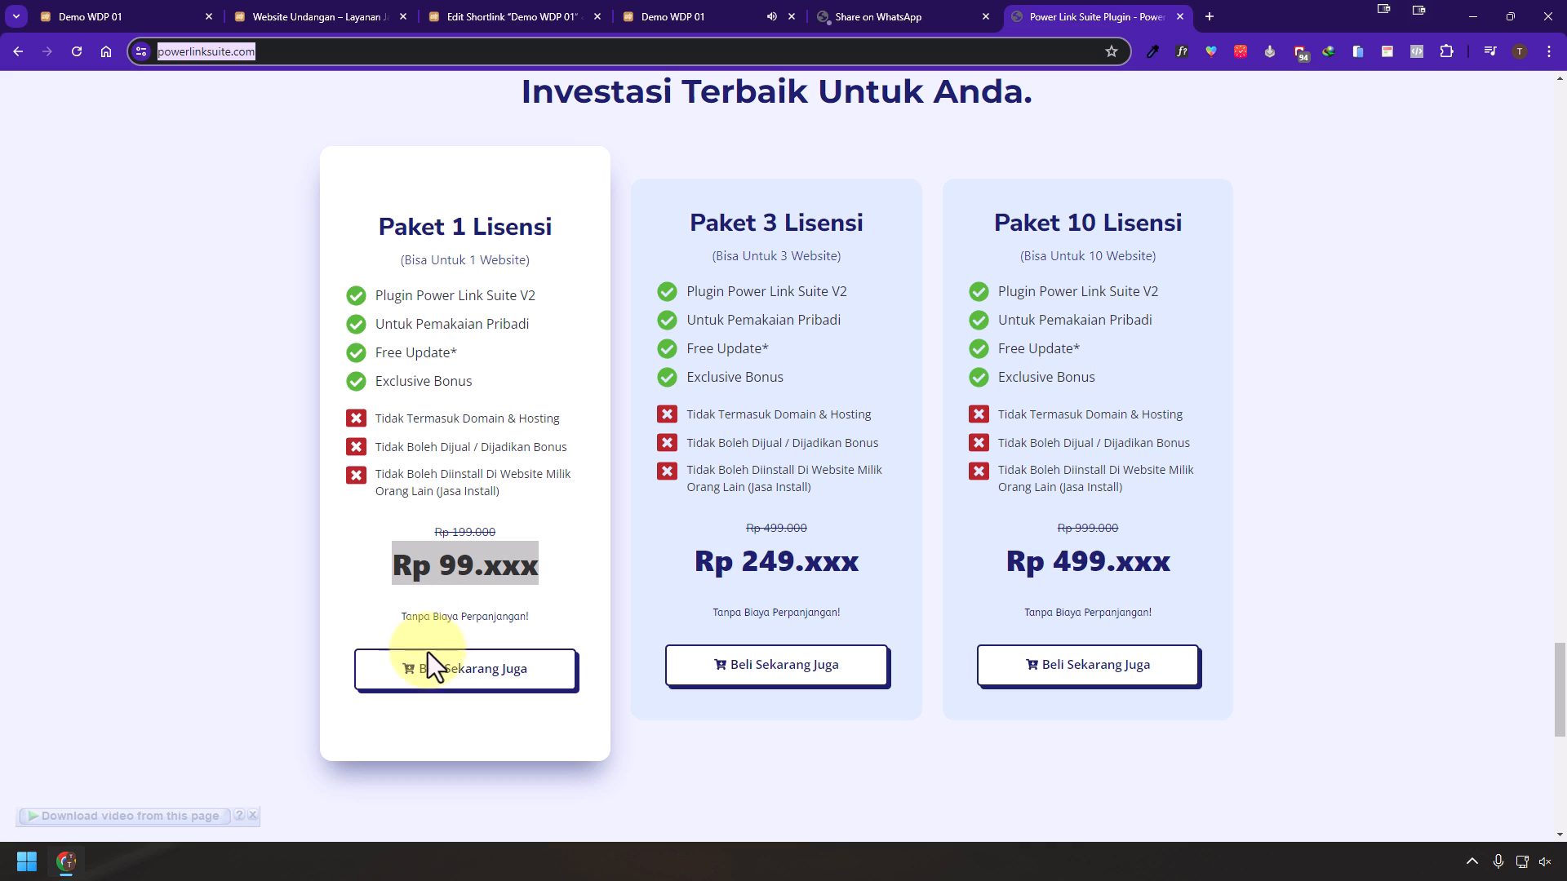
click(450, 663)
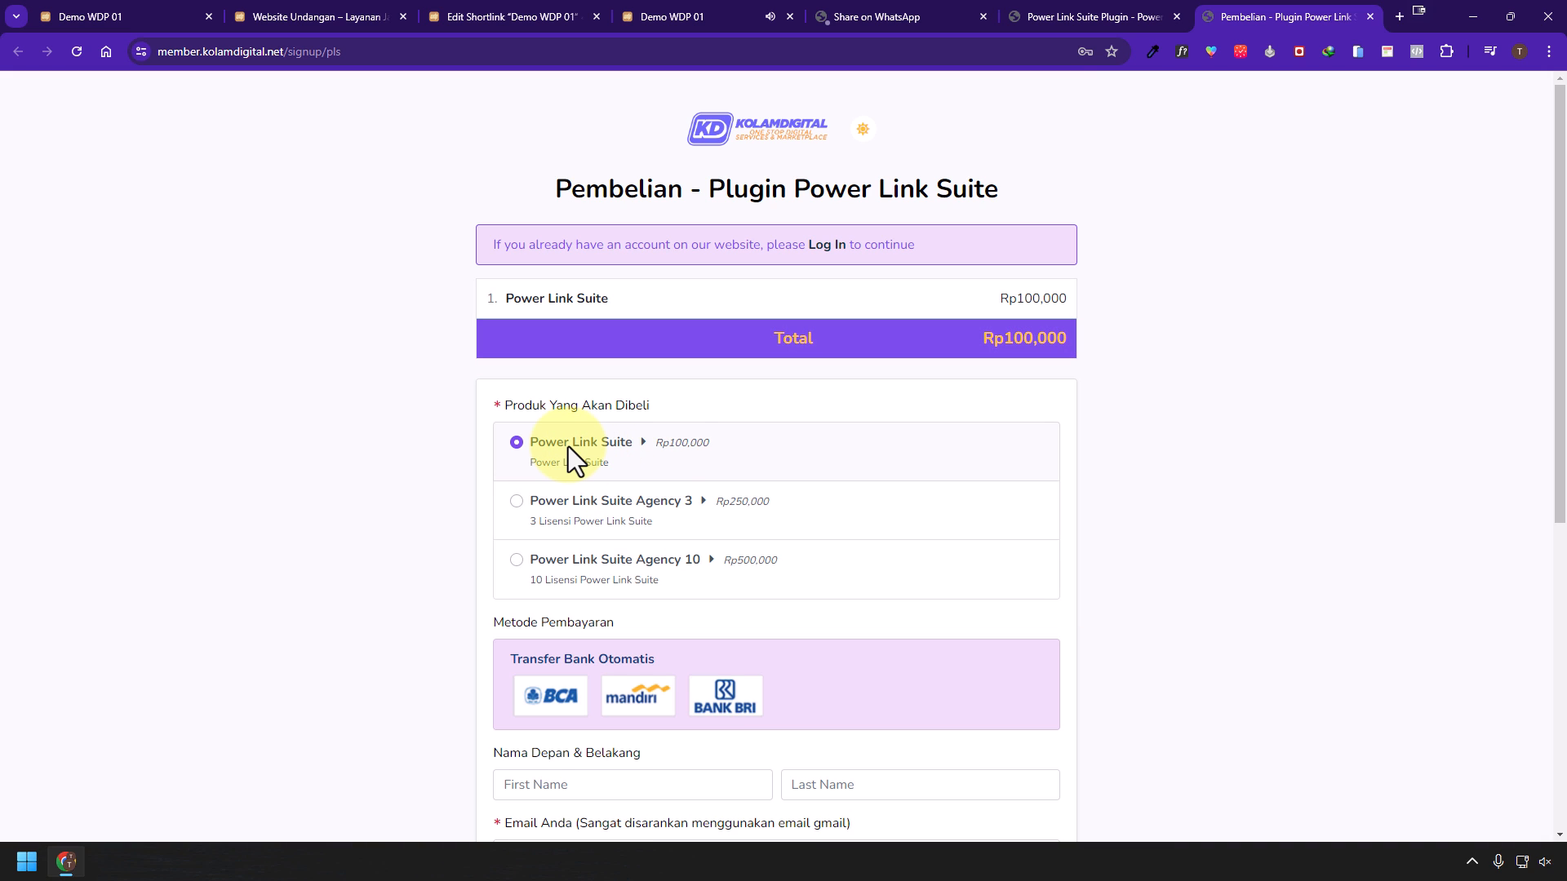
- Apply the discount code PLS20 to the Power Link Suite order and highlight the discount amount in the summary
scroll(698, 447, down, 6)
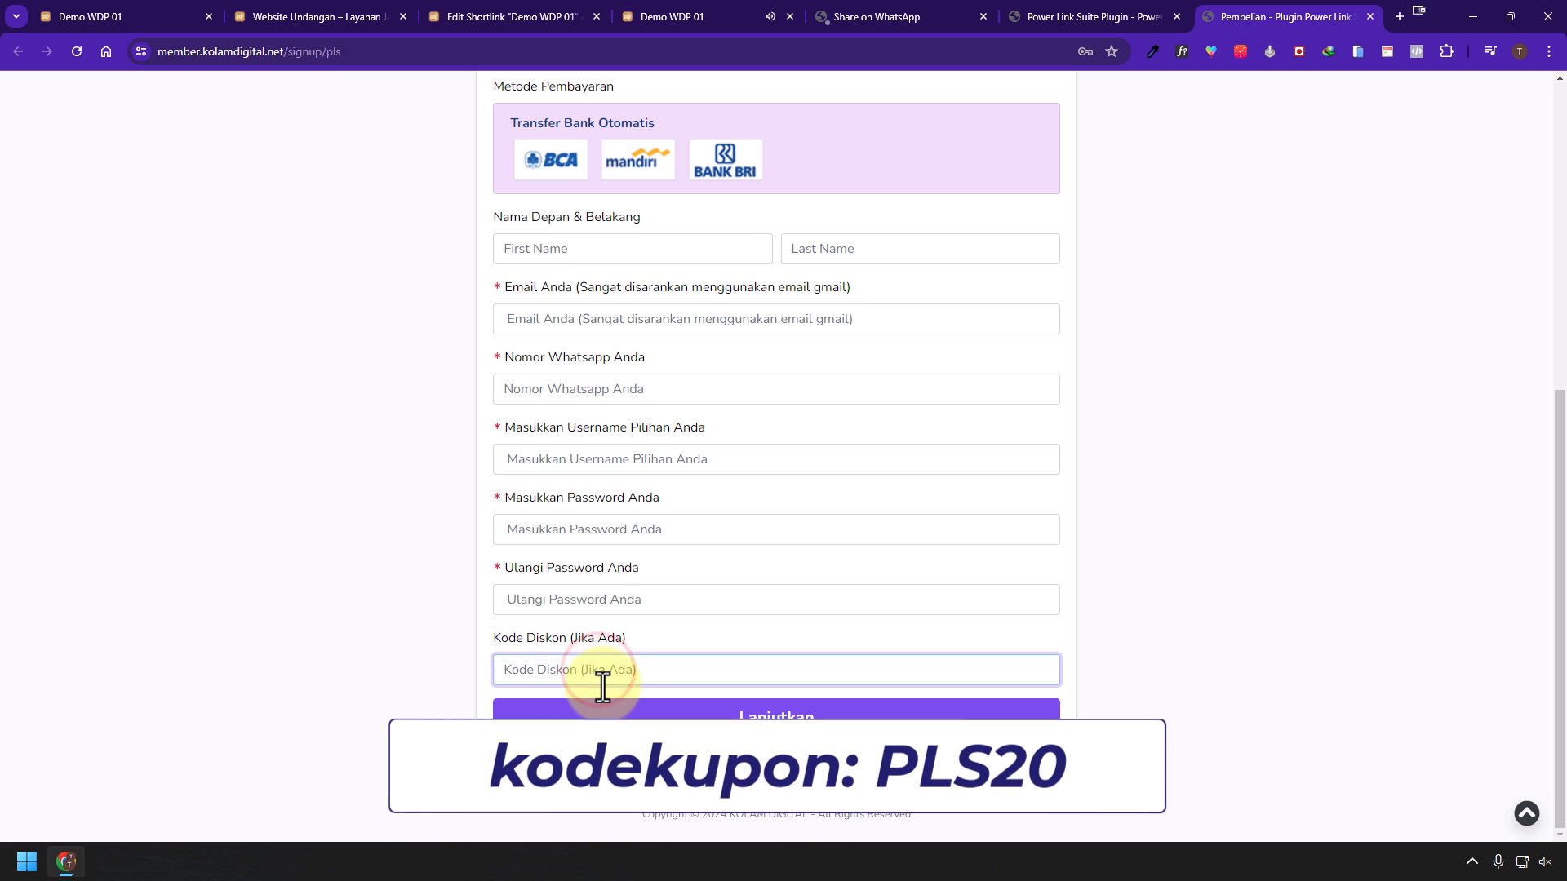
text(PLS20)
click(413, 644)
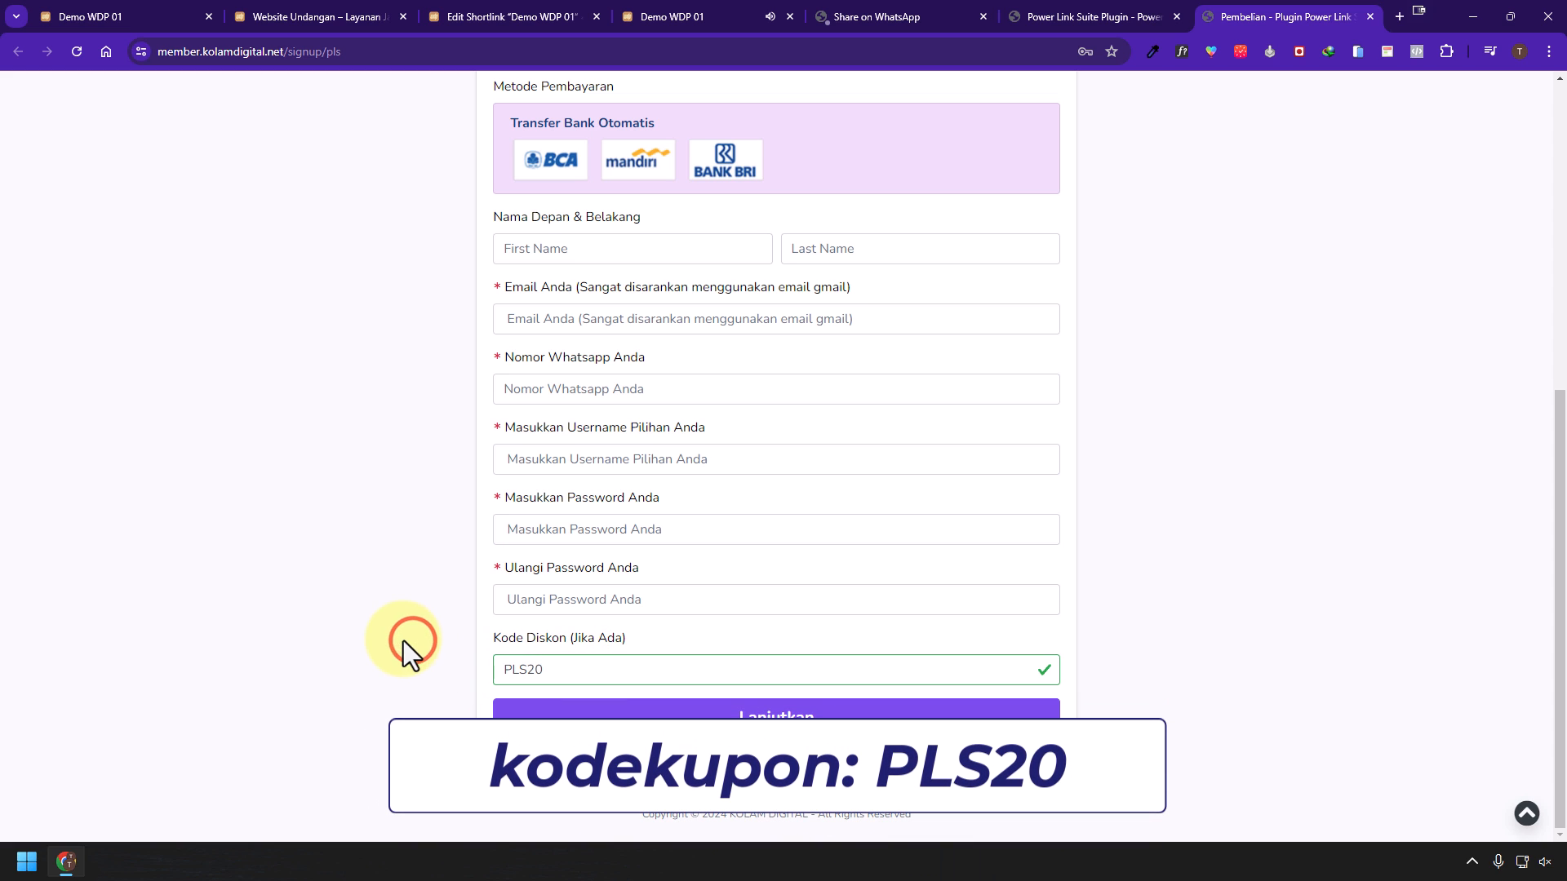
scroll(1238, 465, up, 6)
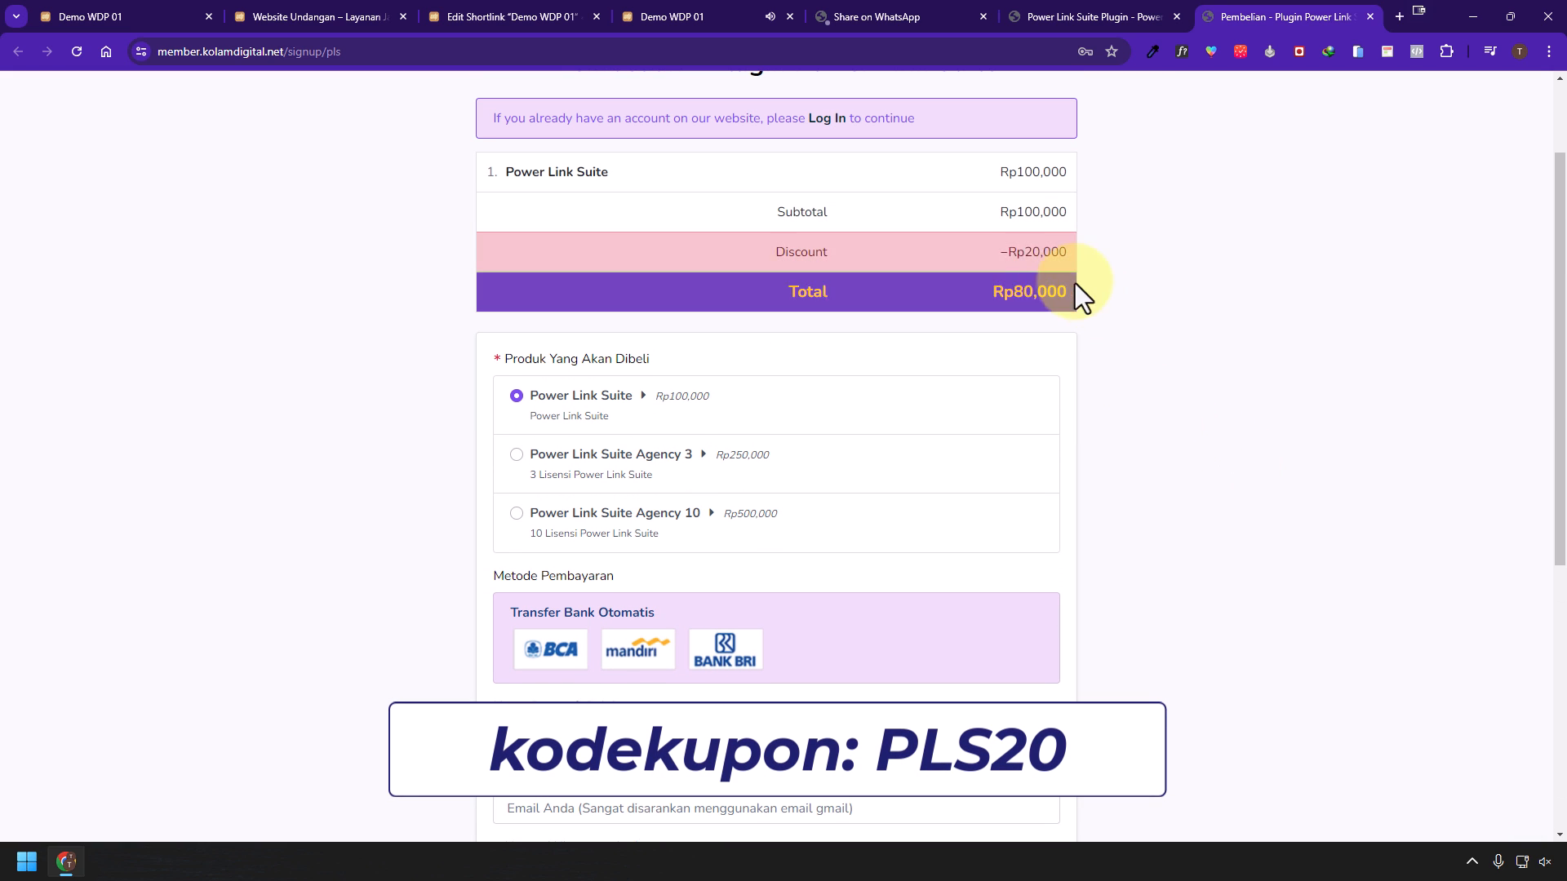
drag(992, 253, 1068, 253)
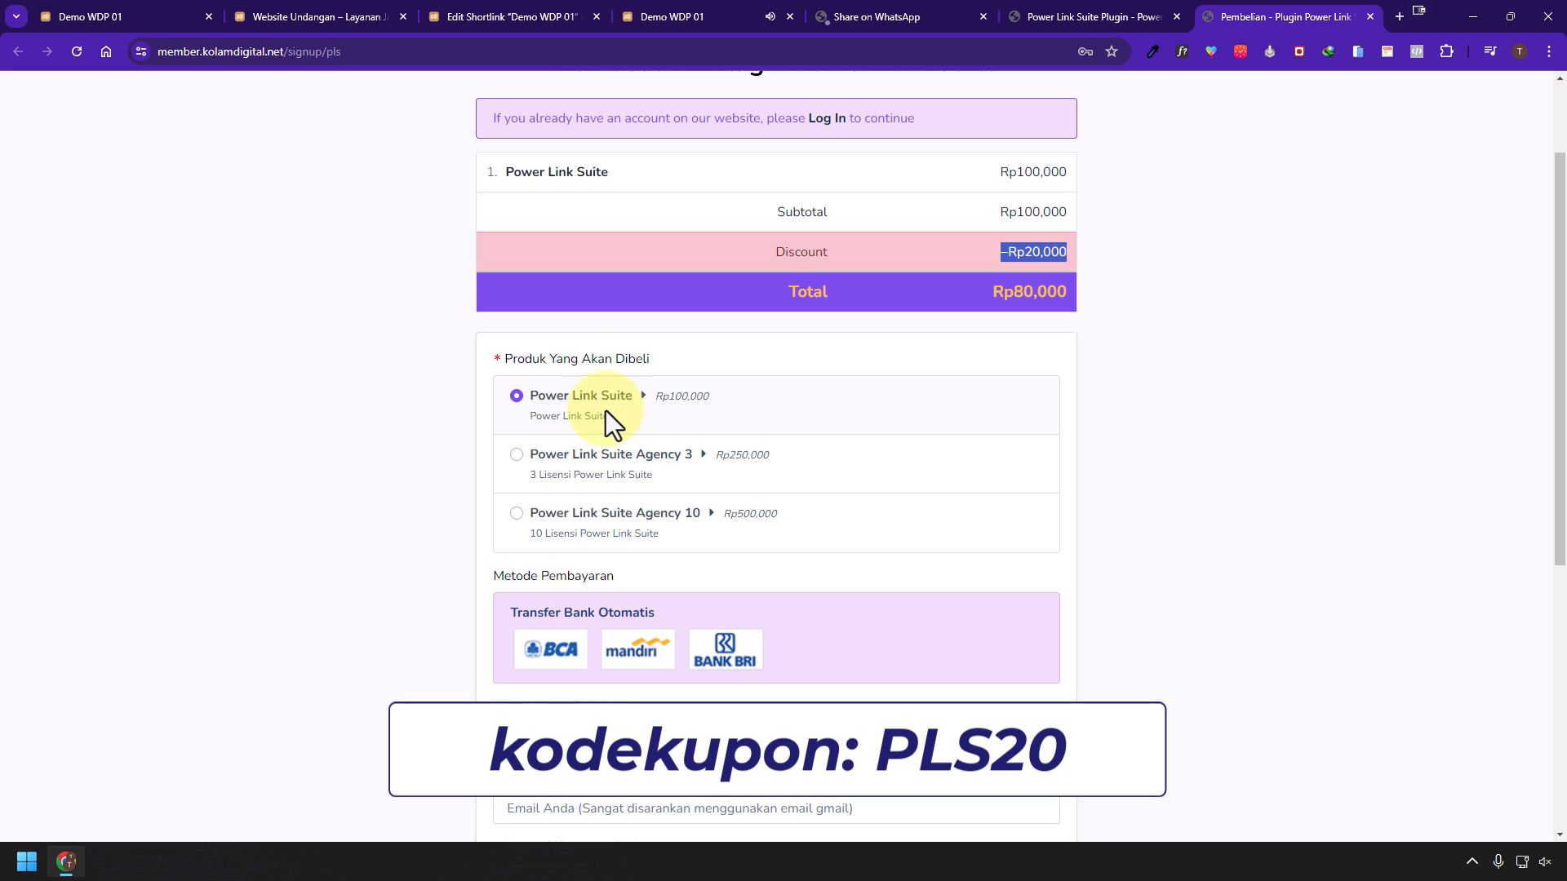
- Switch the order to Power Link Suite Agency 3 and check the discount and total in the summary
click(557, 473)
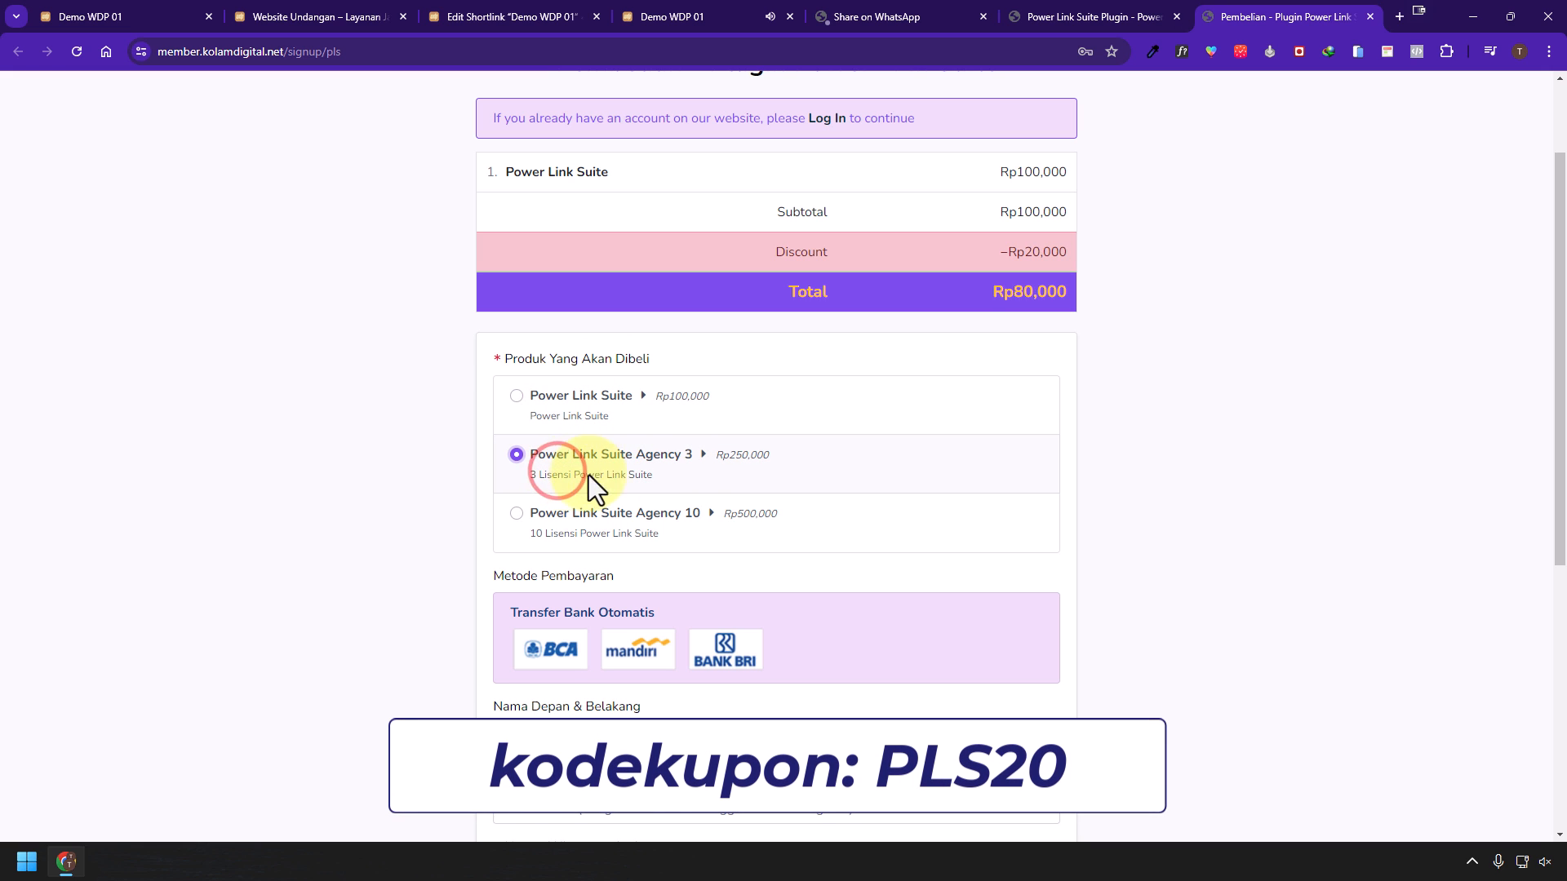
double_click(992, 256)
click(1232, 305)
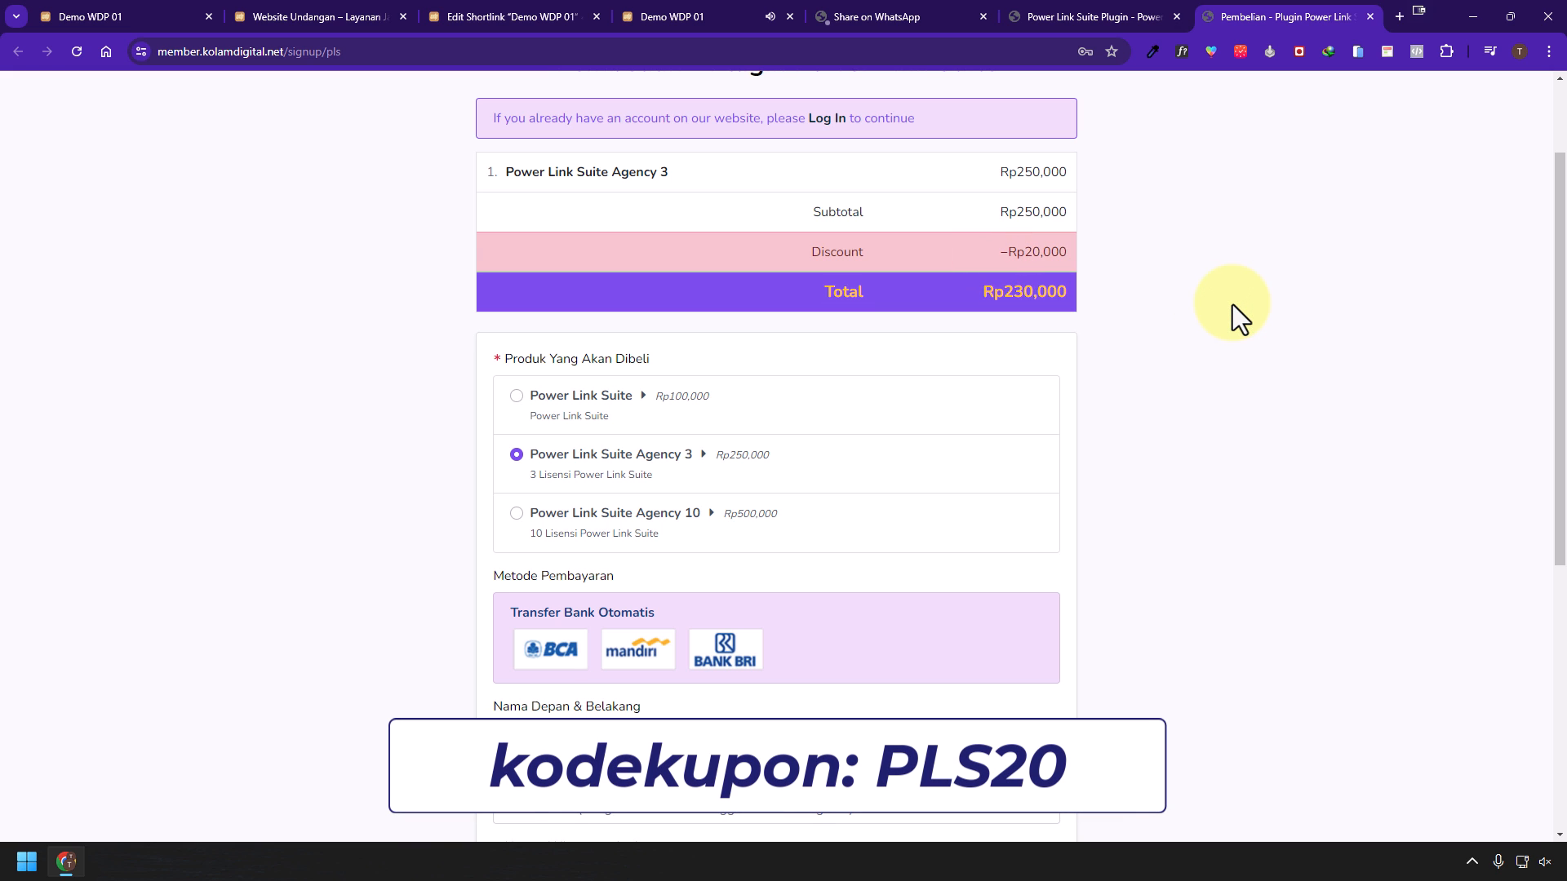
scroll(709, 458, up, 2)
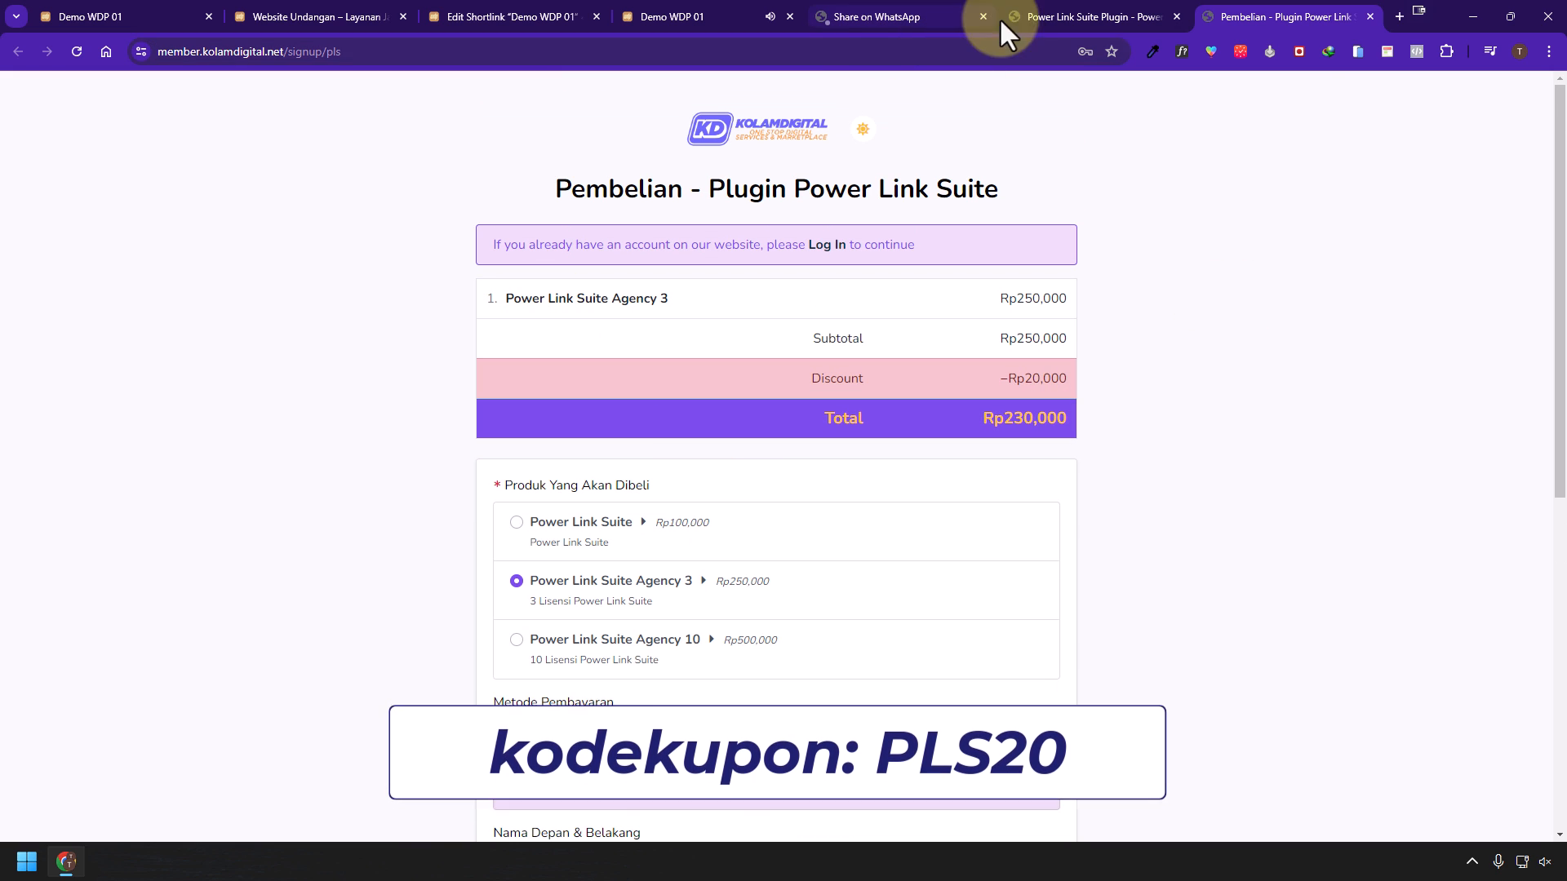
- Close the purchase, Power Link Suite and WhatsApp pages and return to the Demo WDP 01 shortlink editor
click(1371, 16)
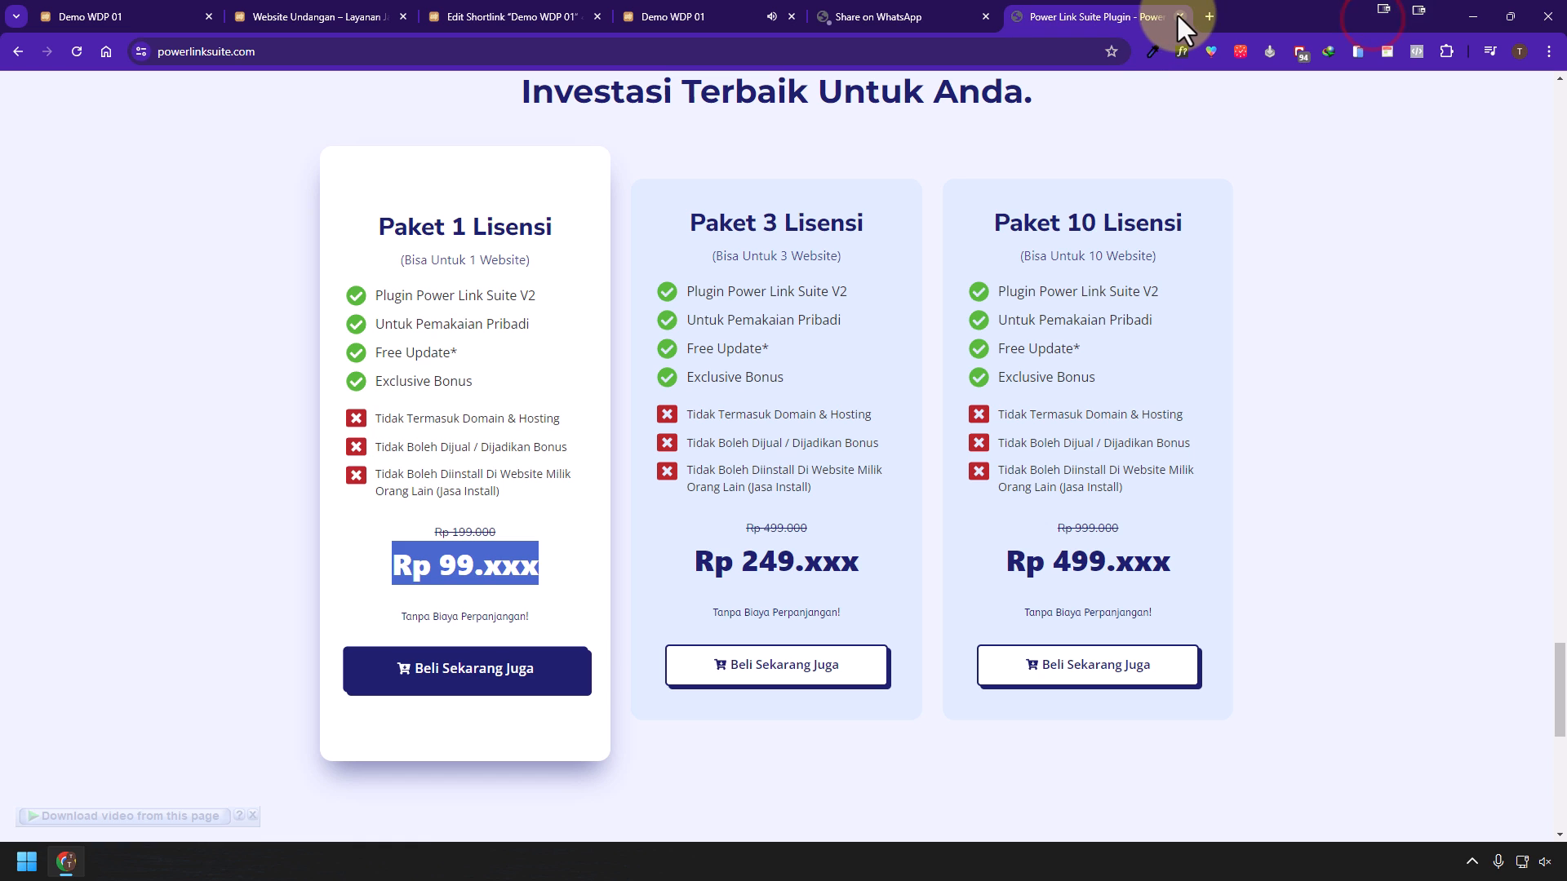
click(1180, 16)
click(986, 16)
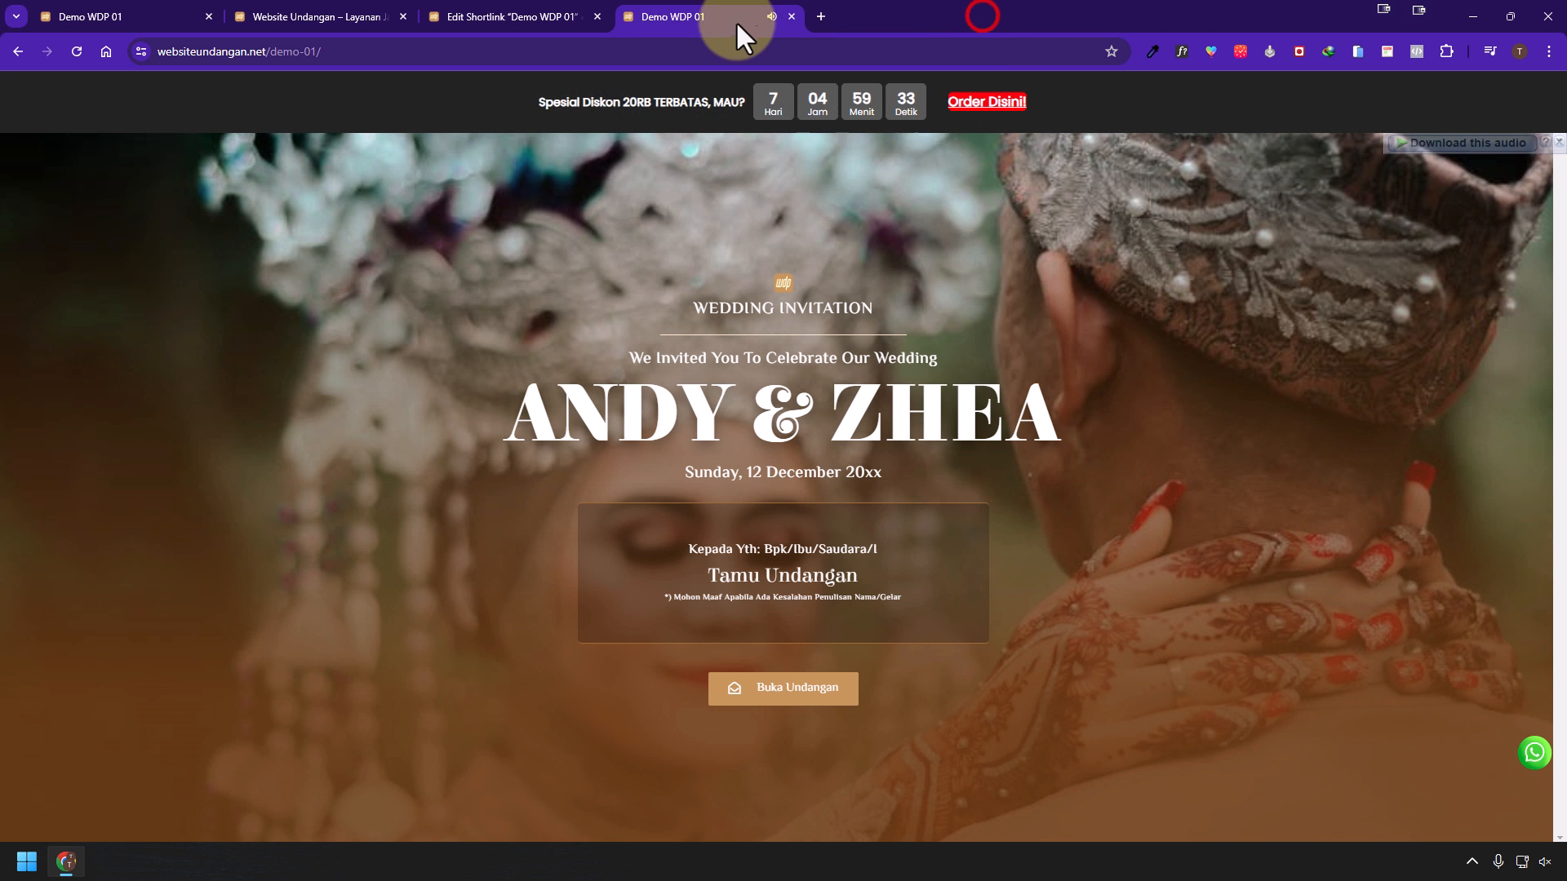
click(521, 18)
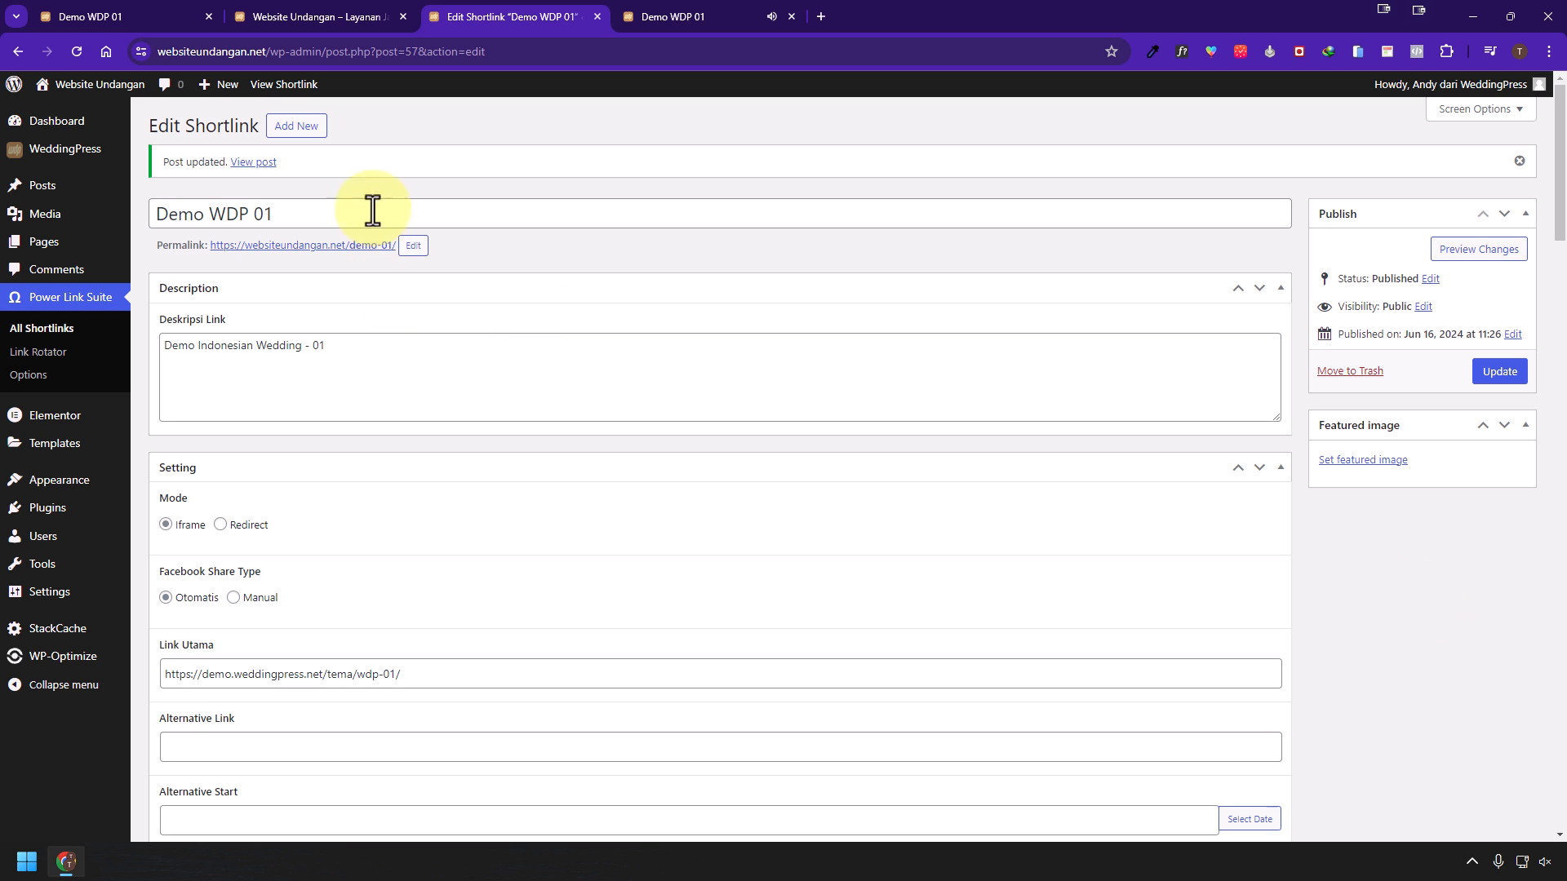
- Open a blank form for adding a new shortlink in a separate tab
right_click(316, 132)
click(364, 148)
click(707, 16)
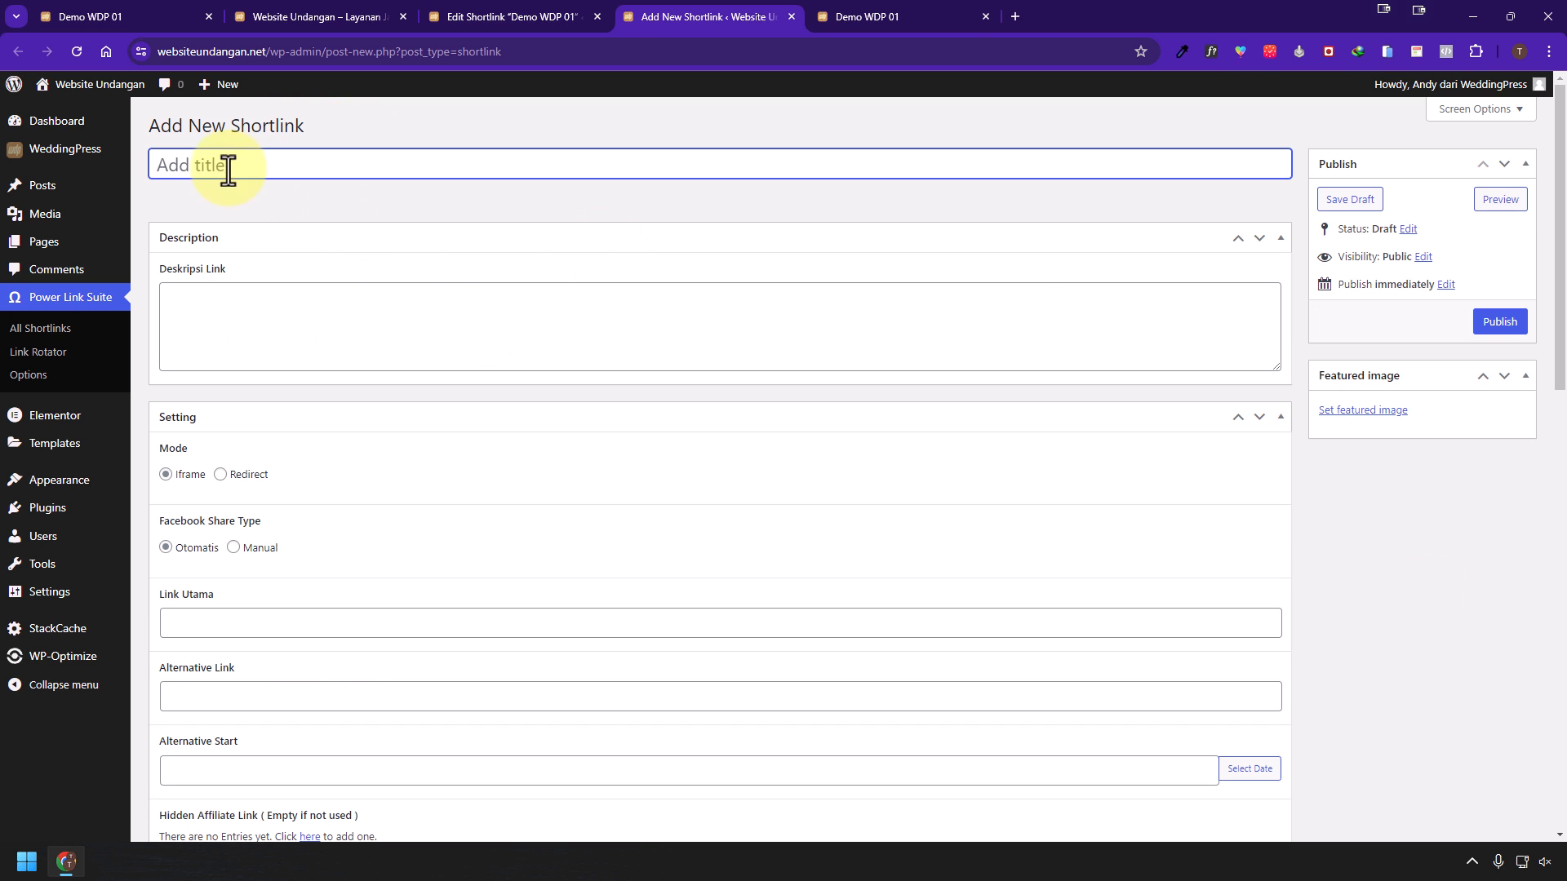
- Change the title of the existing Demo WDP 01 shortlink to Demo 01
click(523, 16)
triple_click(396, 220)
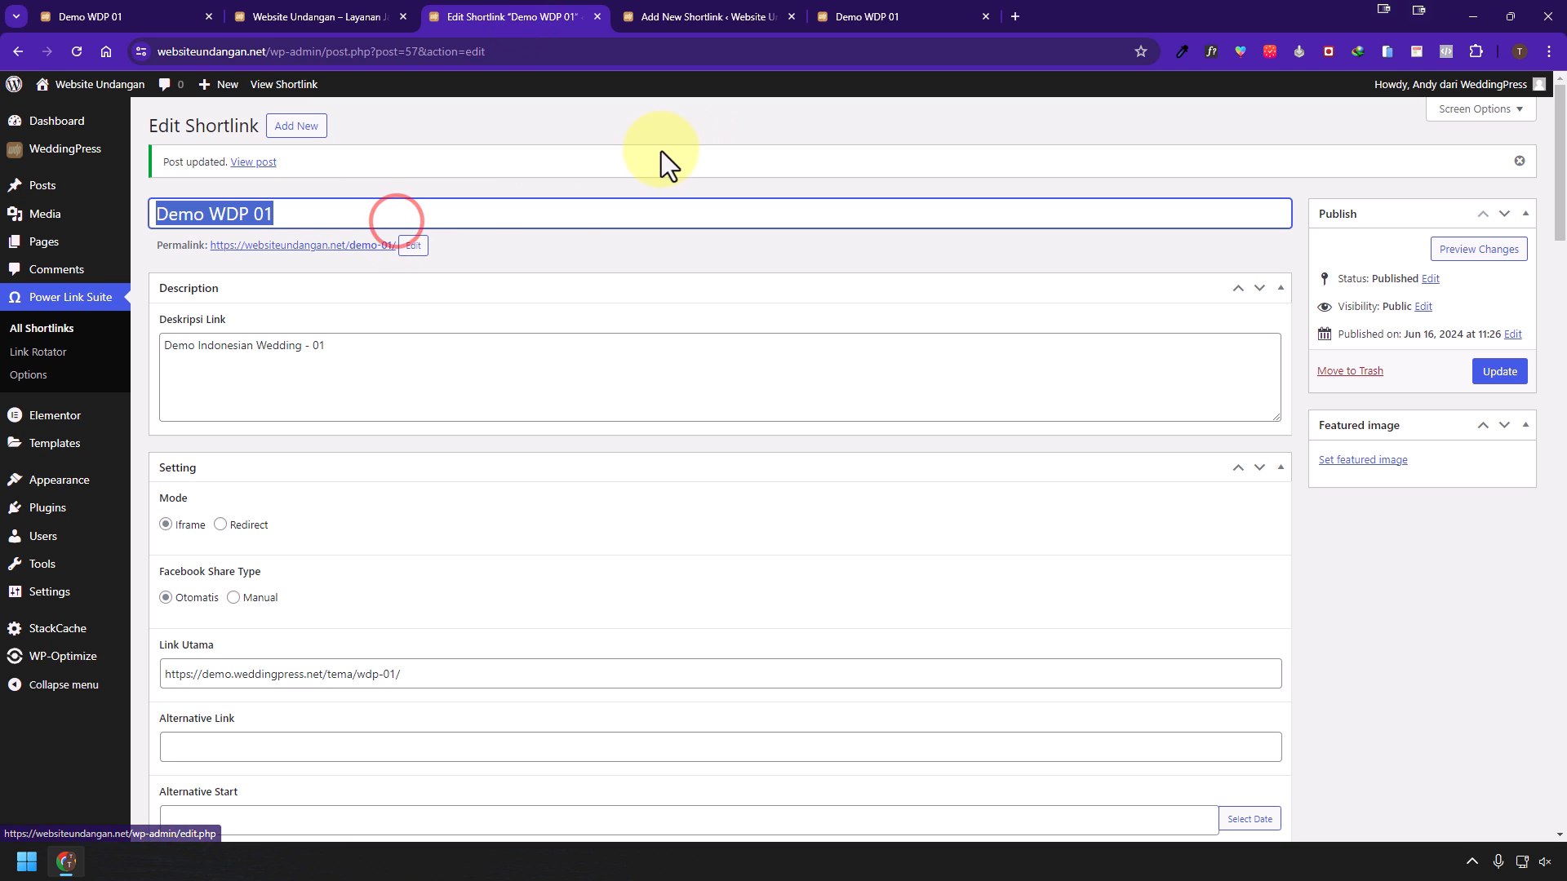
triple_click(237, 214)
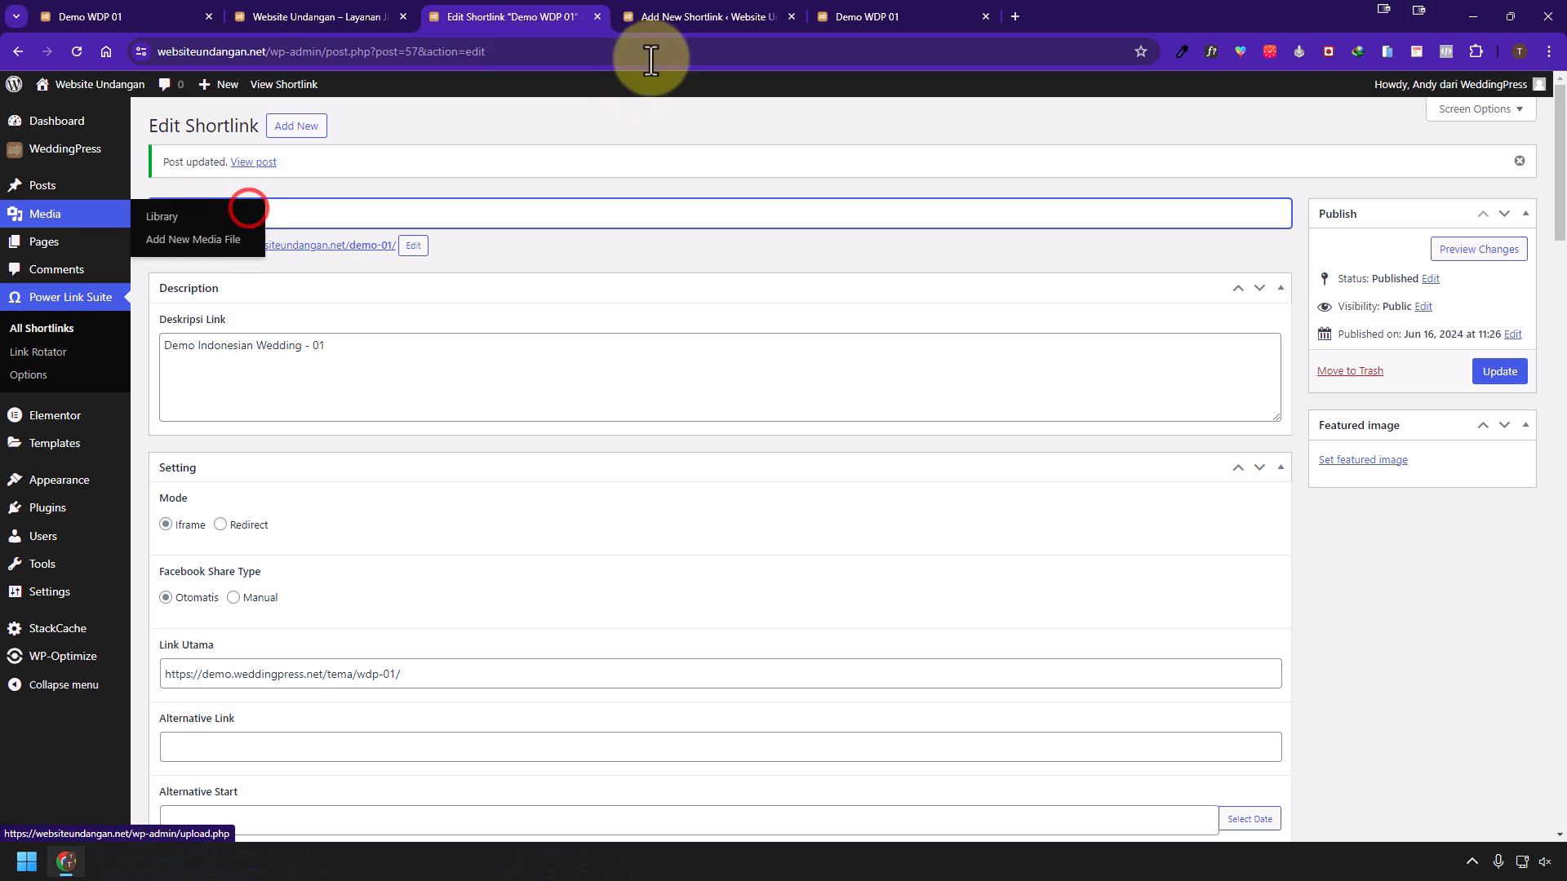
- Title the new shortlink Demo 02 and return to the editor of the existing shortlink
click(712, 17)
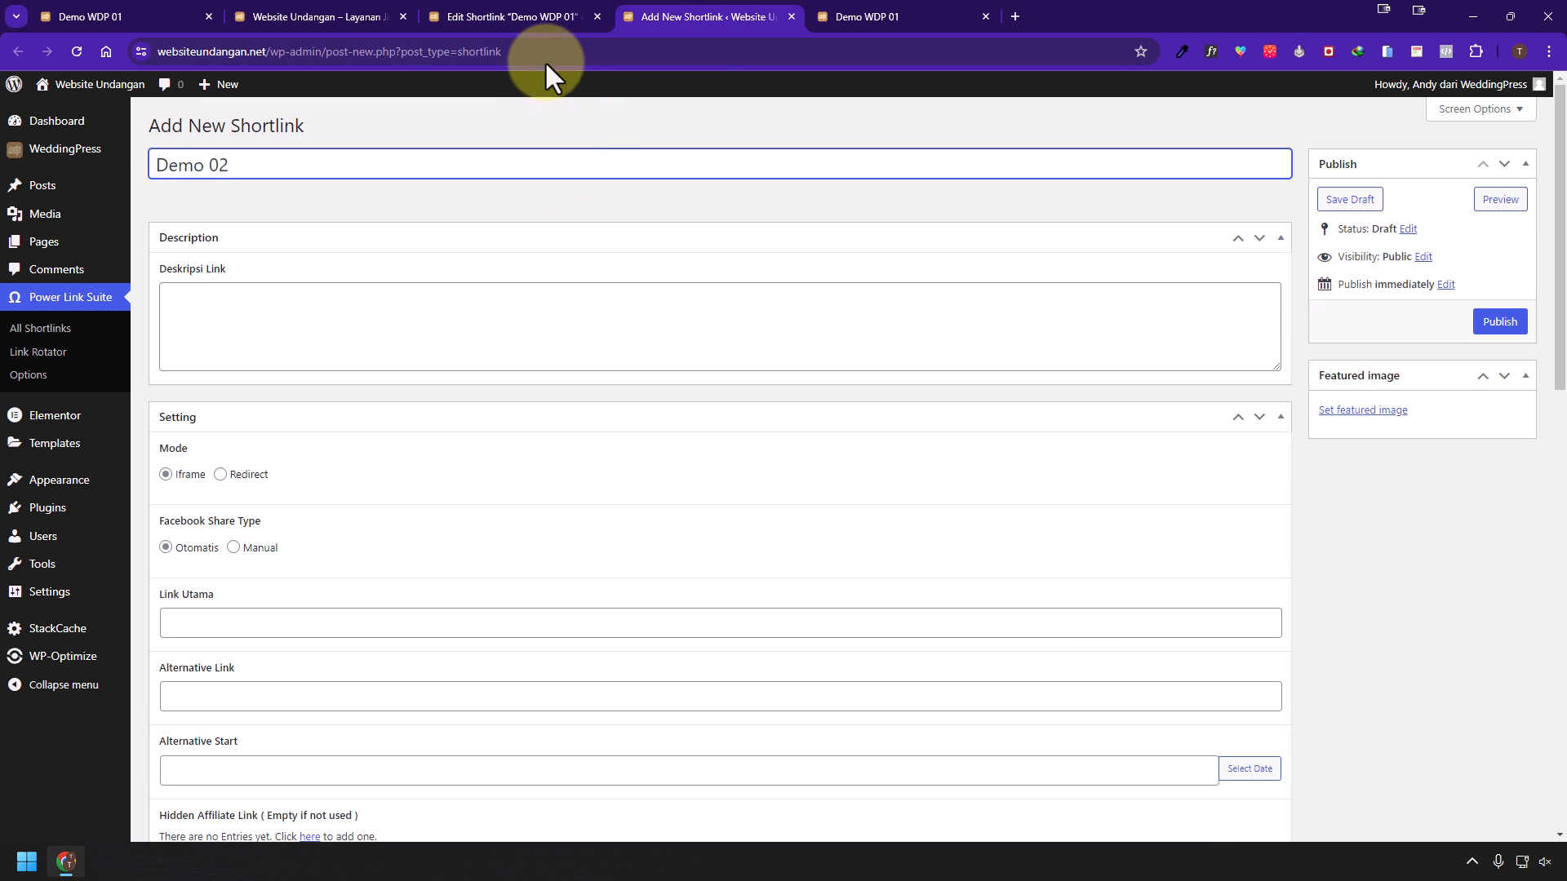
click(547, 16)
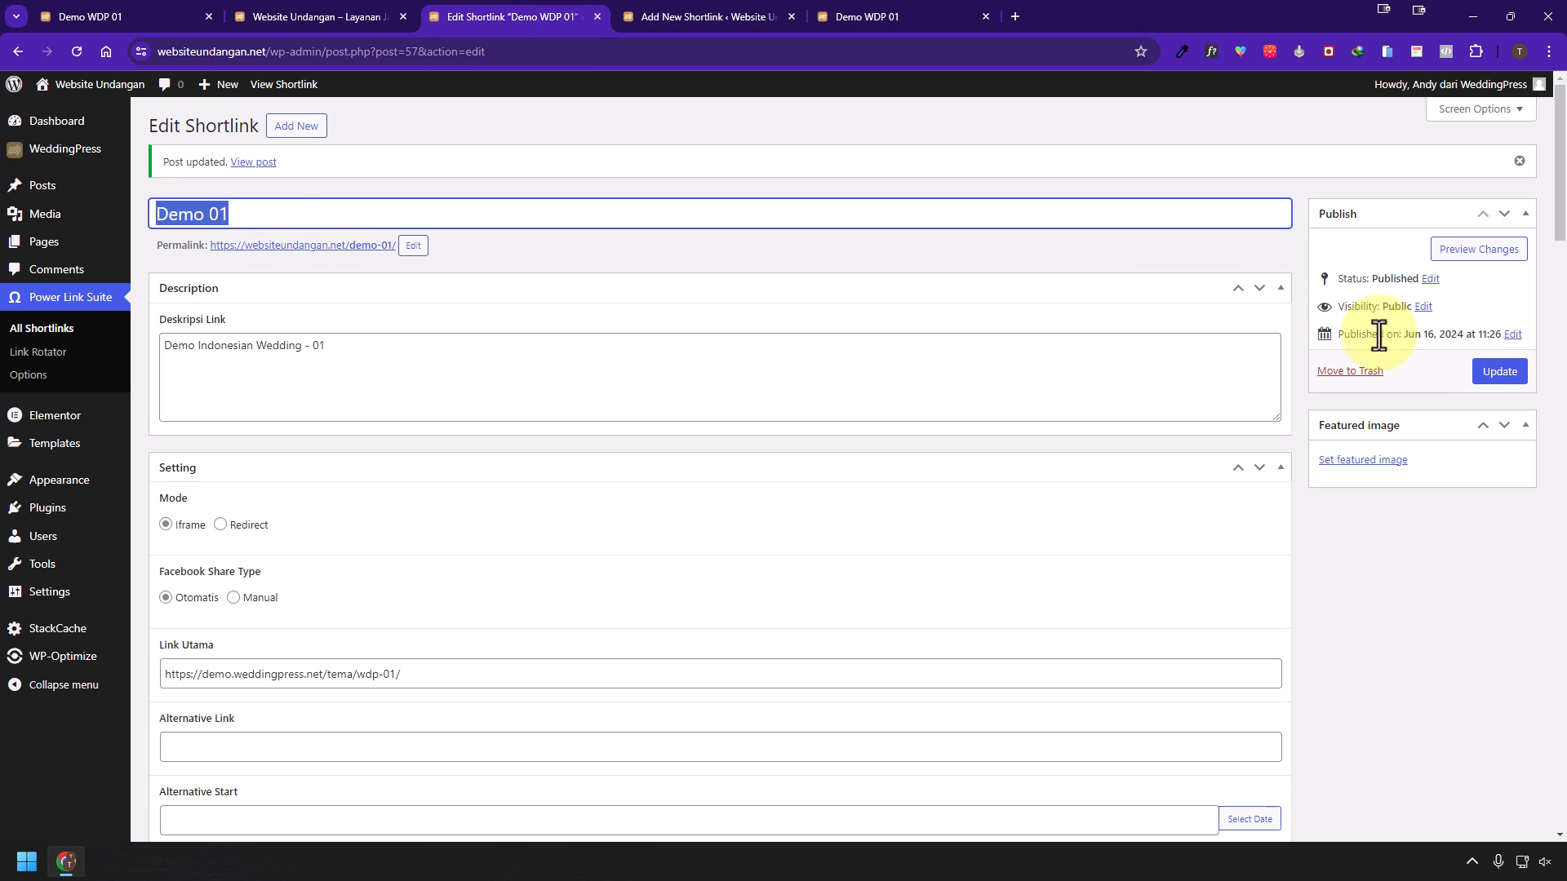
- Save the title change on the existing Demo 01 shortlink
click(1496, 374)
click(731, 14)
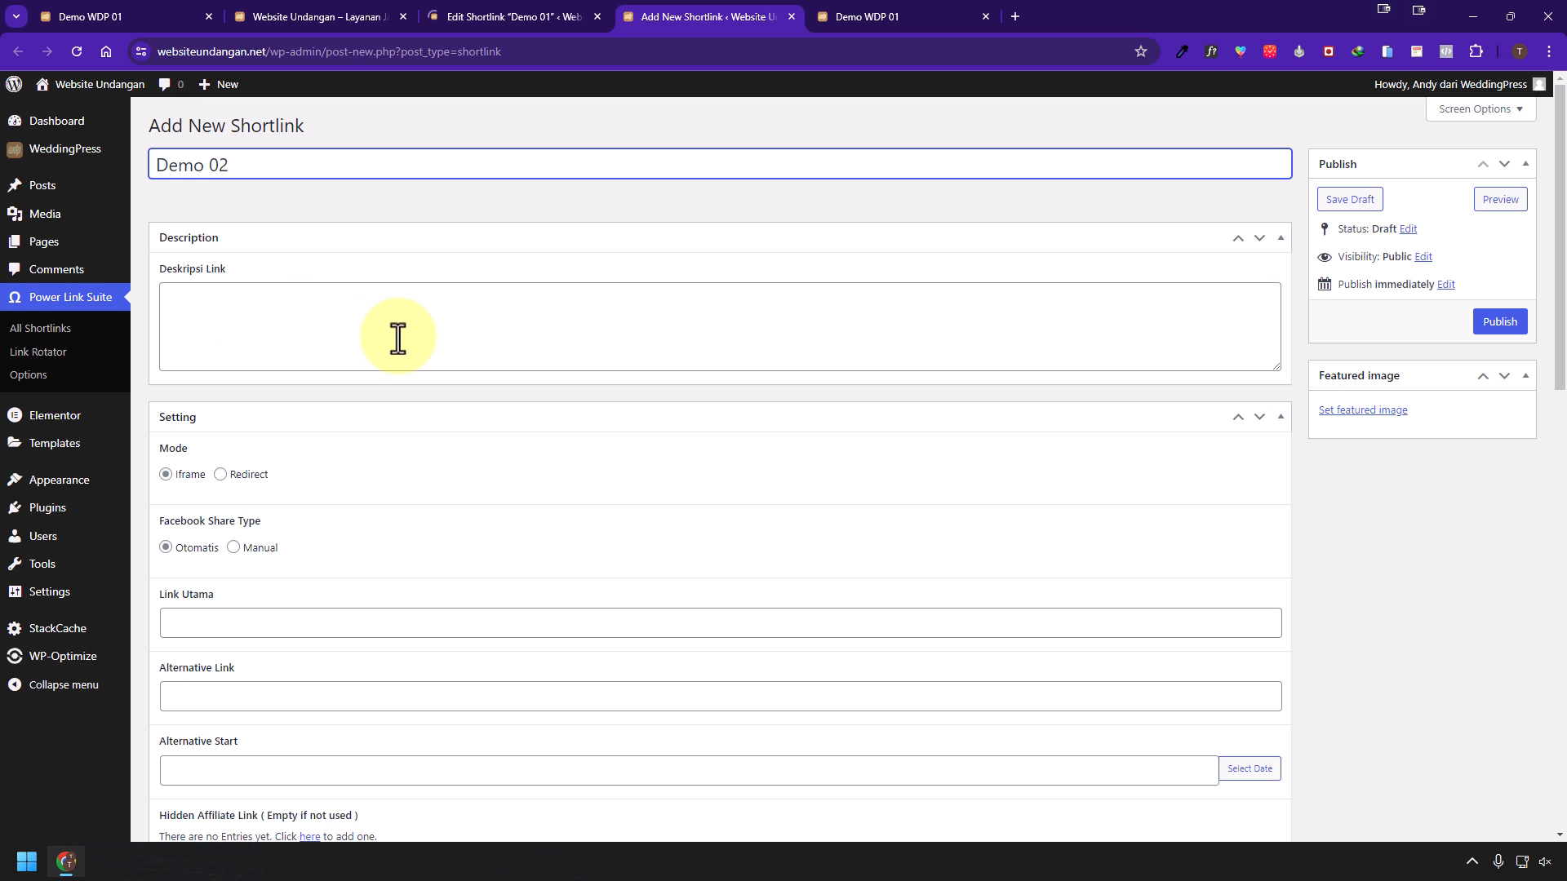
click(553, 15)
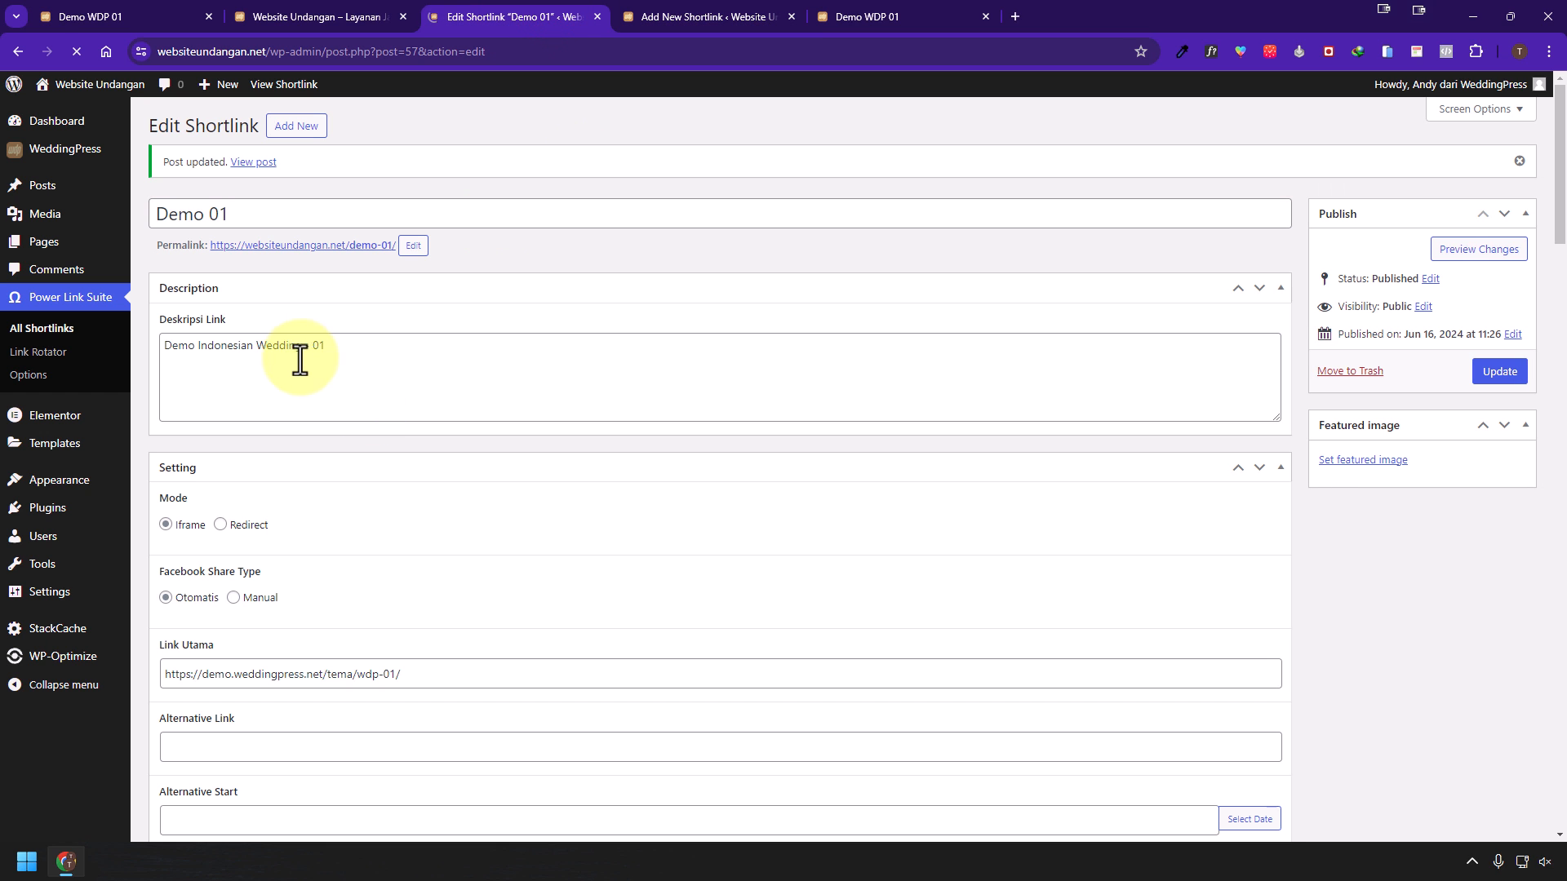
- Reuse the Demo 01 description for the new Demo 02 shortlink, changed to "Demo Indonesian Wedding - 02", and check the theme's name on the website
drag(380, 365, 179, 359)
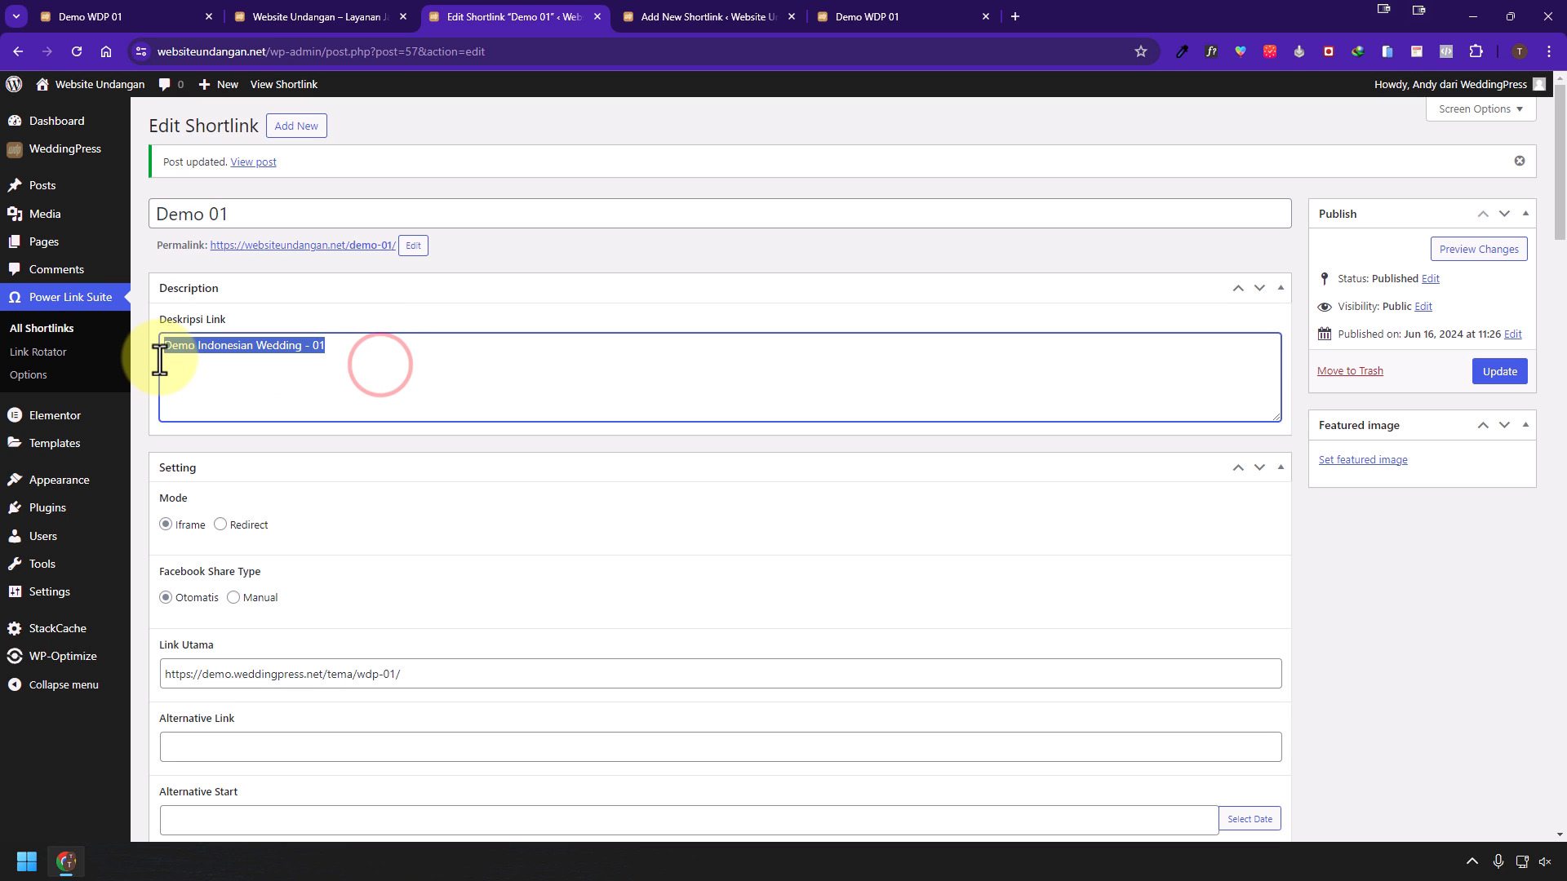
click(708, 16)
click(417, 324)
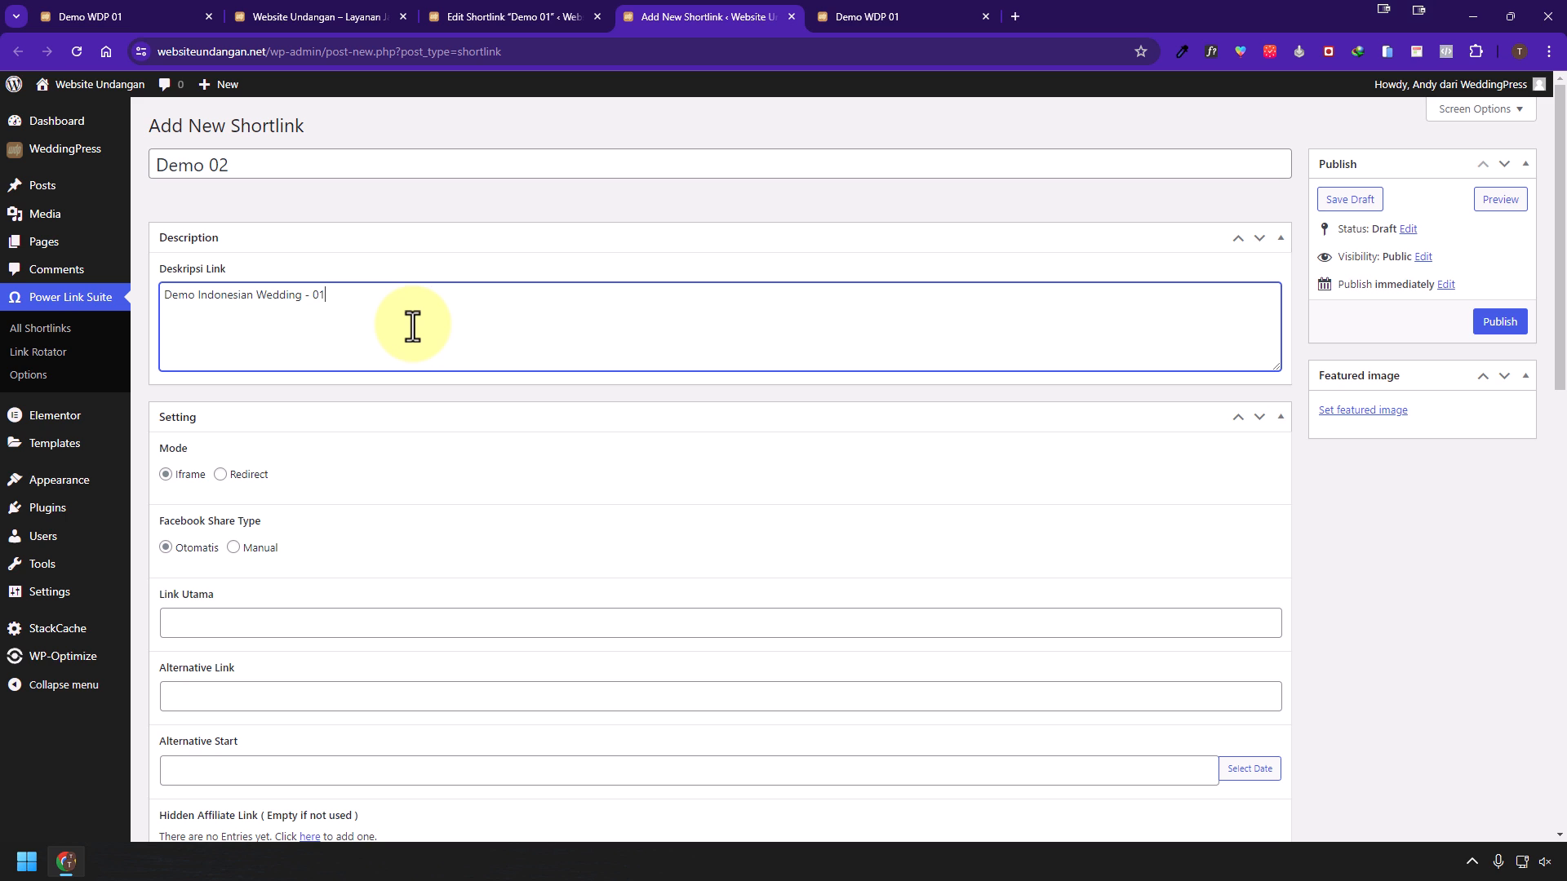
text(2)
click(335, 23)
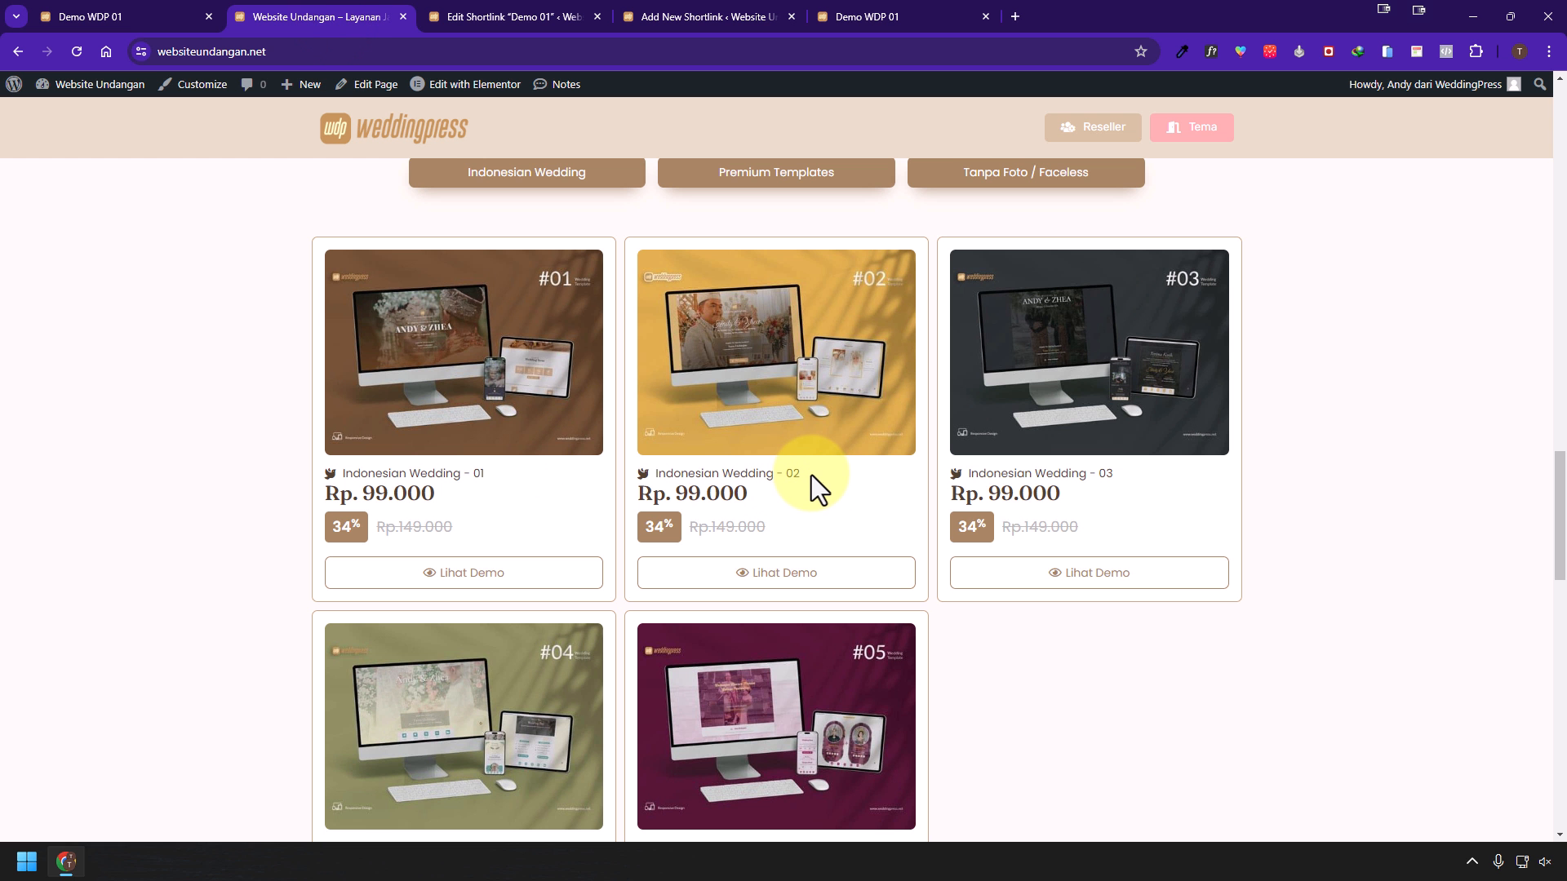
click(707, 18)
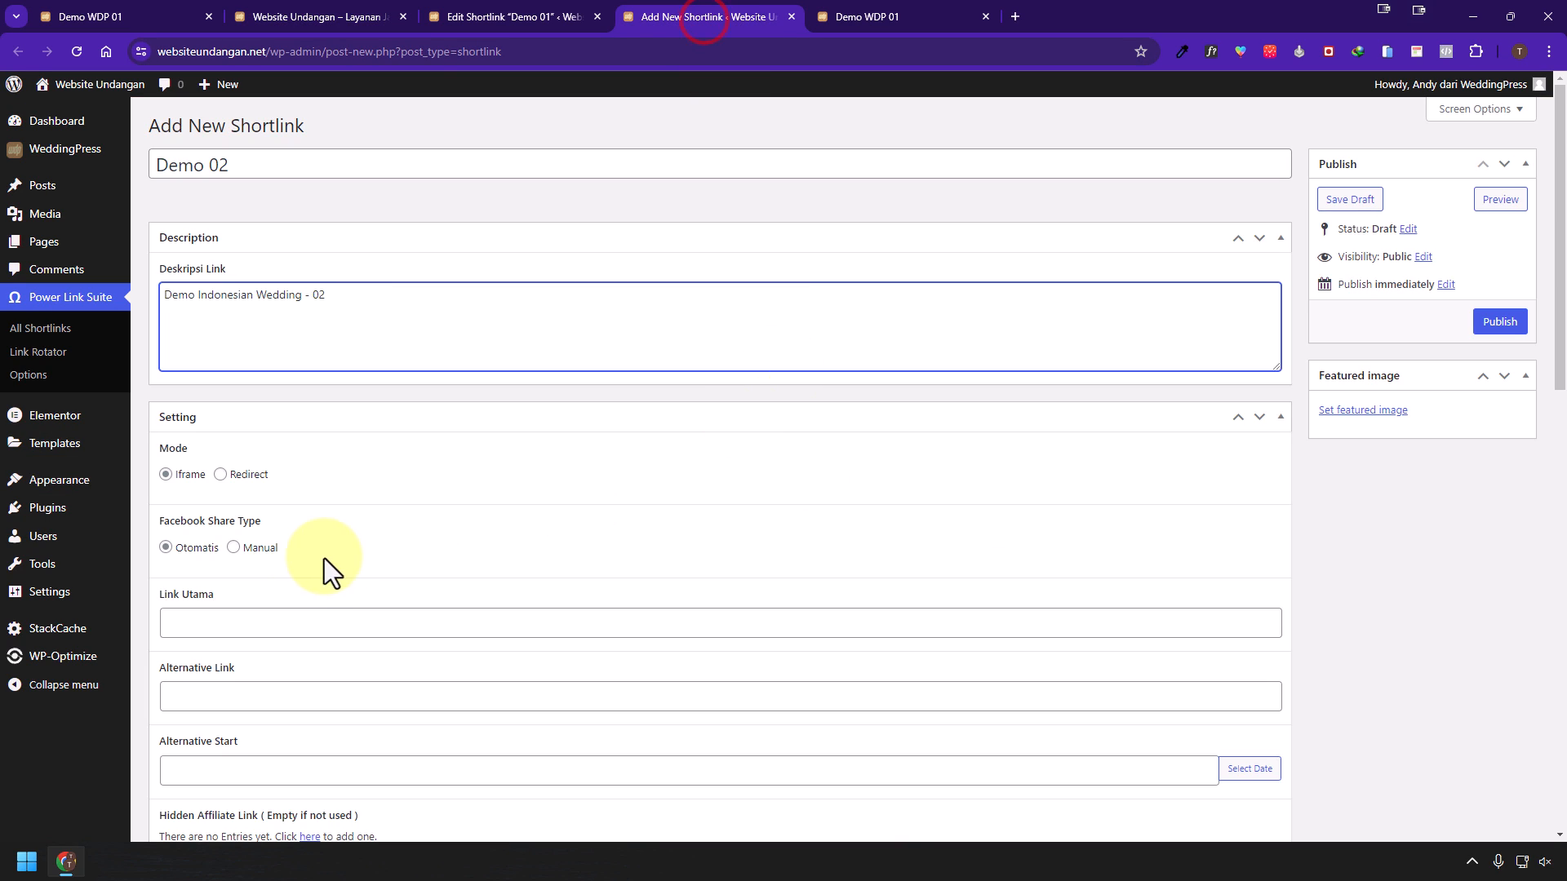
scroll(294, 555, down, 2)
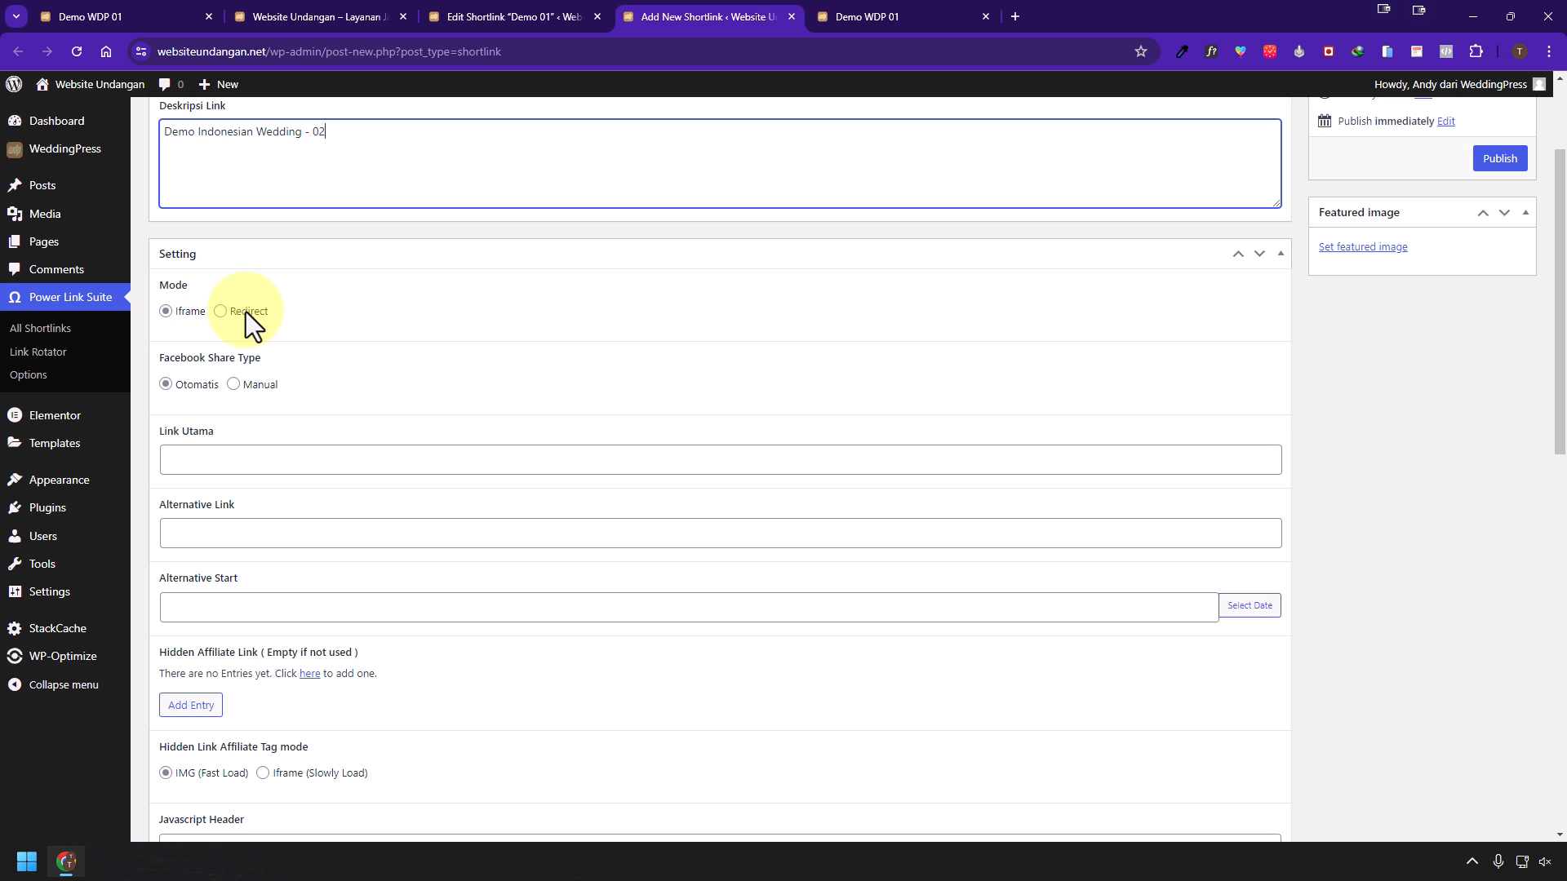
click(532, 18)
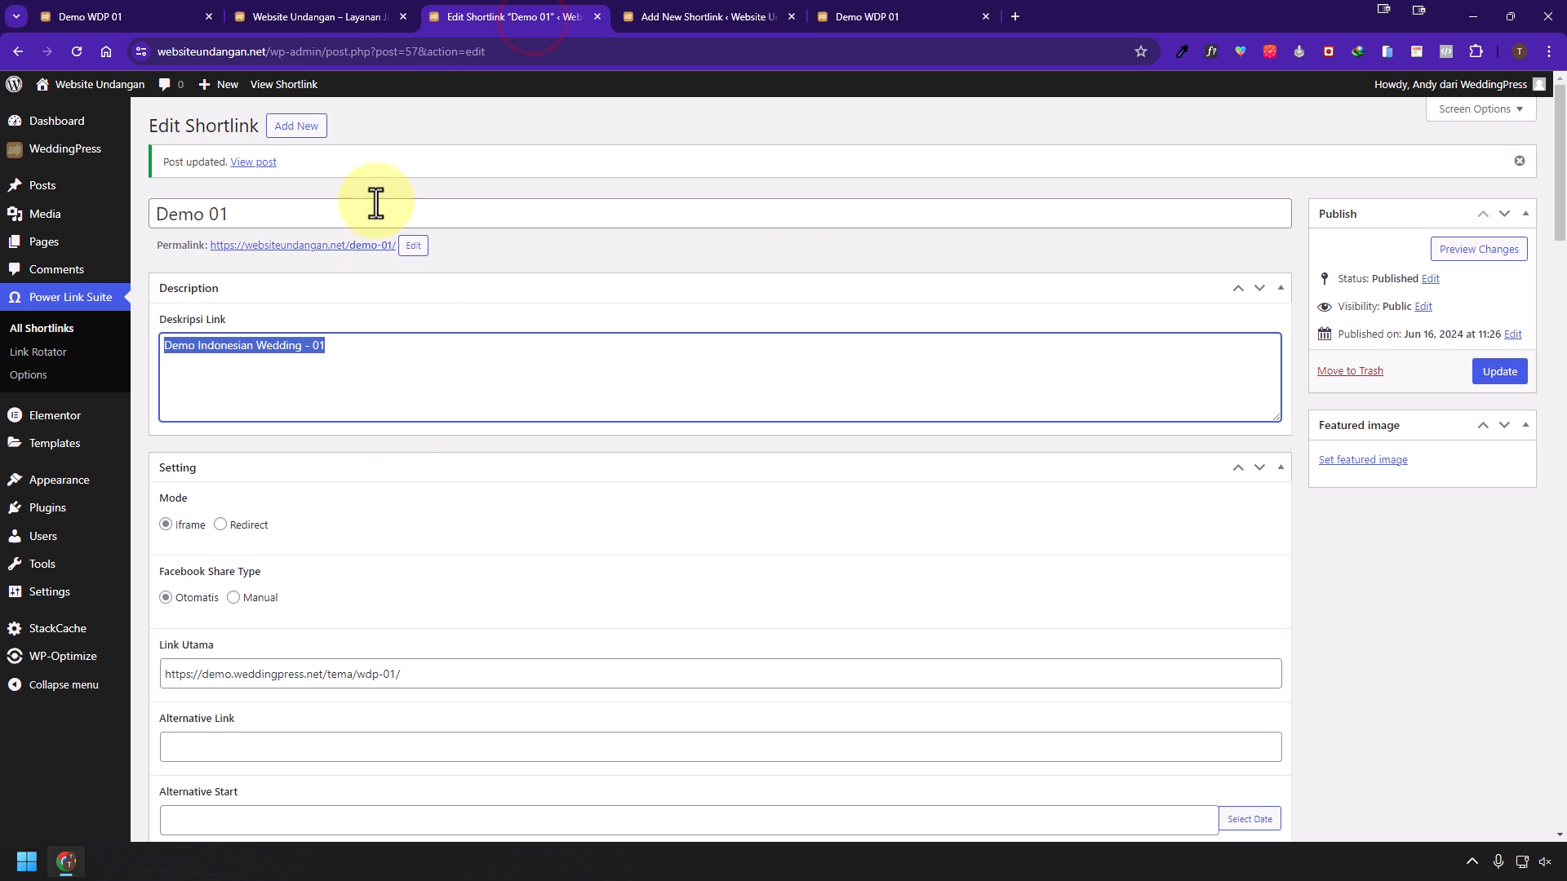
click(347, 16)
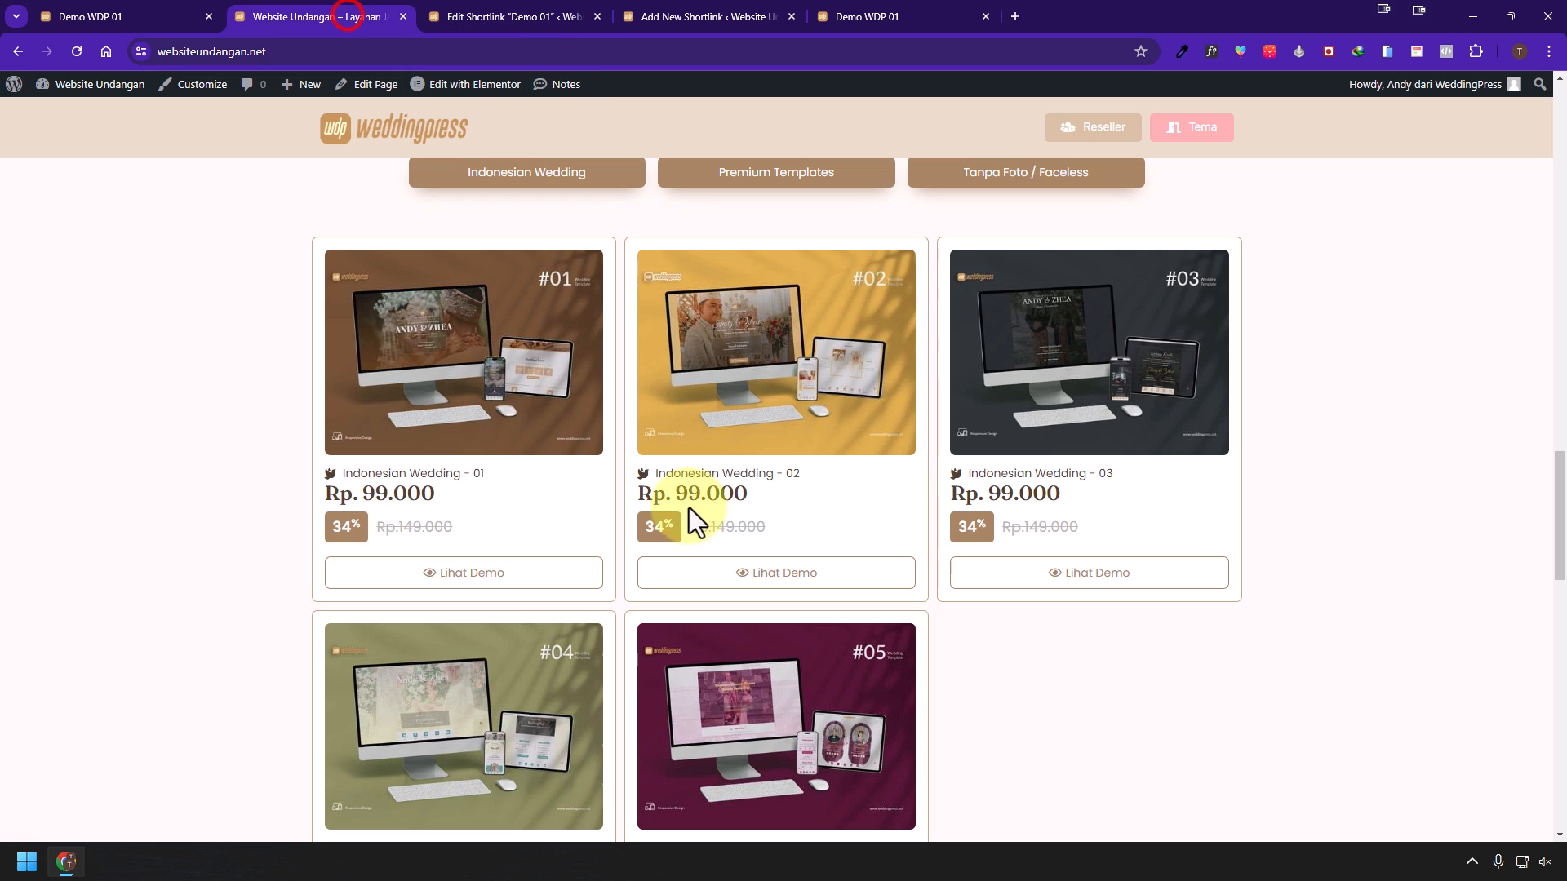
right_click(787, 572)
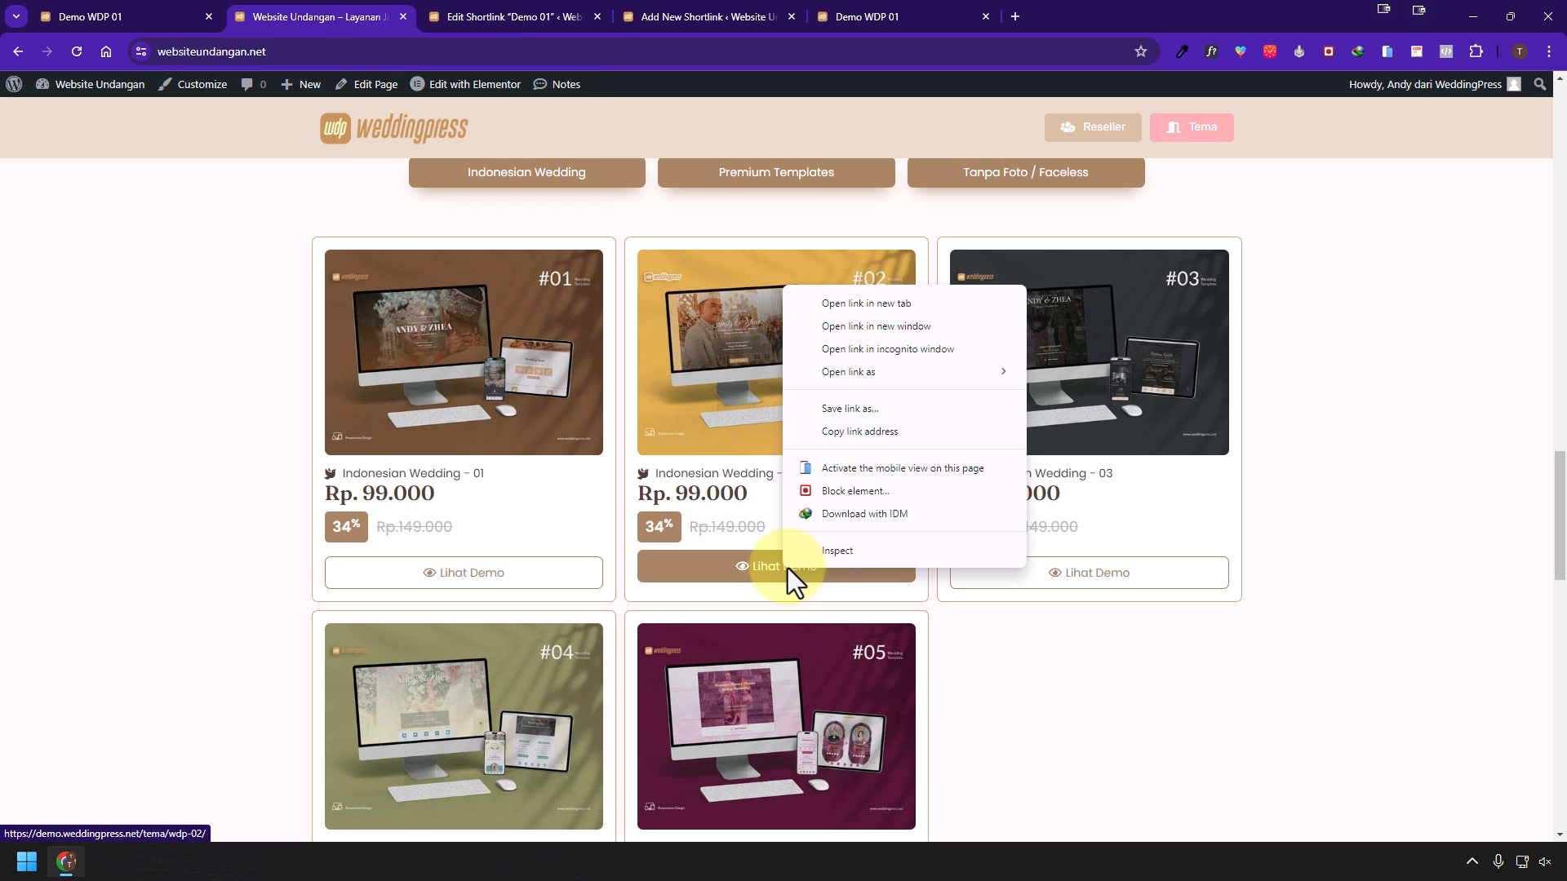
click(906, 433)
click(687, 15)
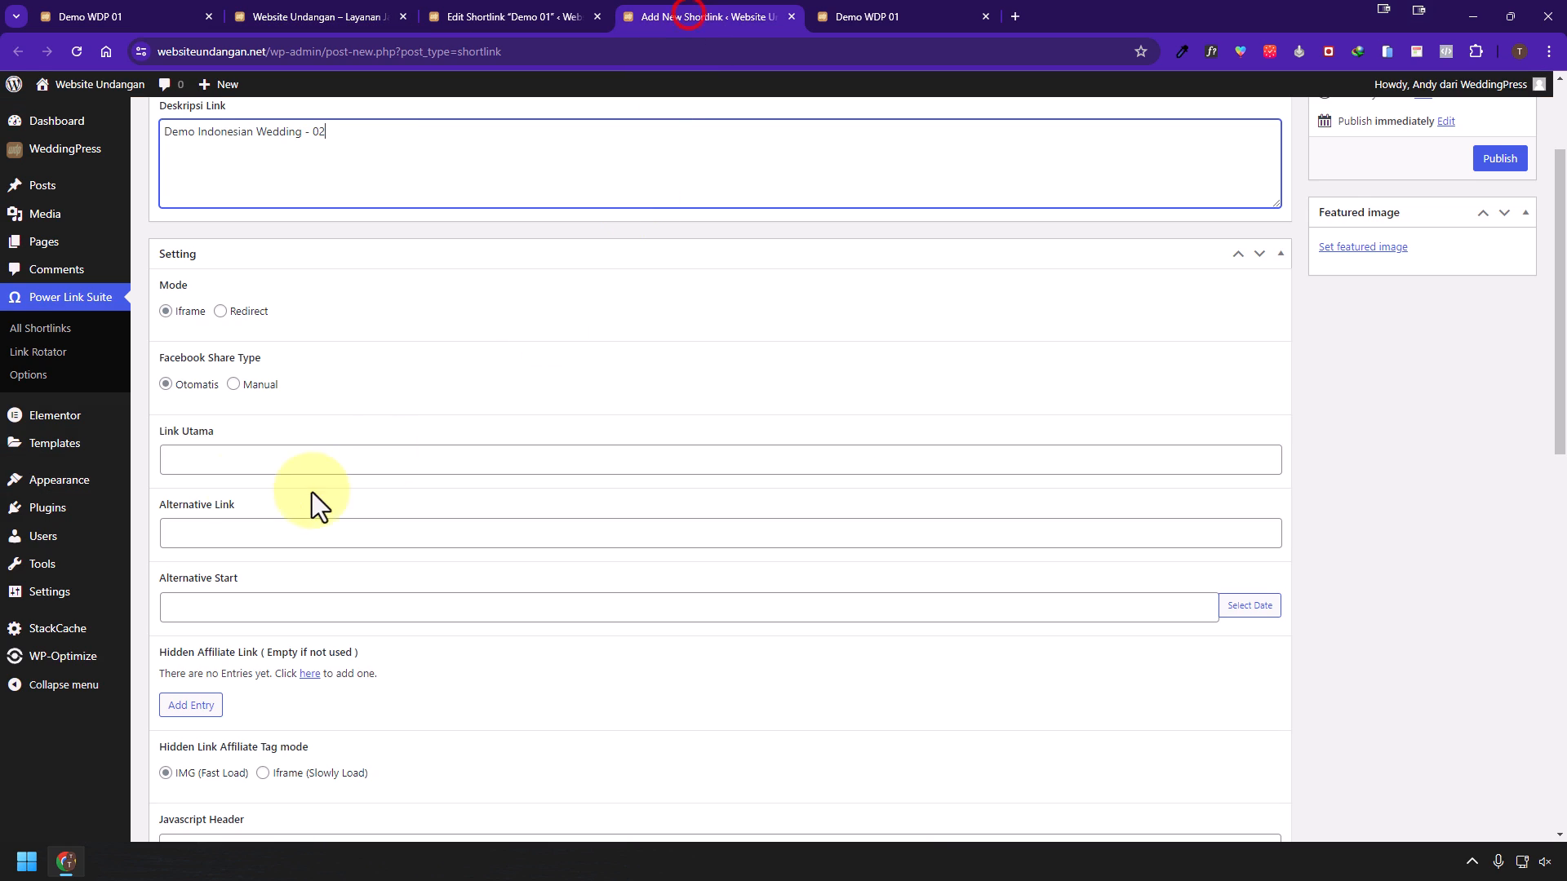
click(204, 458)
right_click(204, 459)
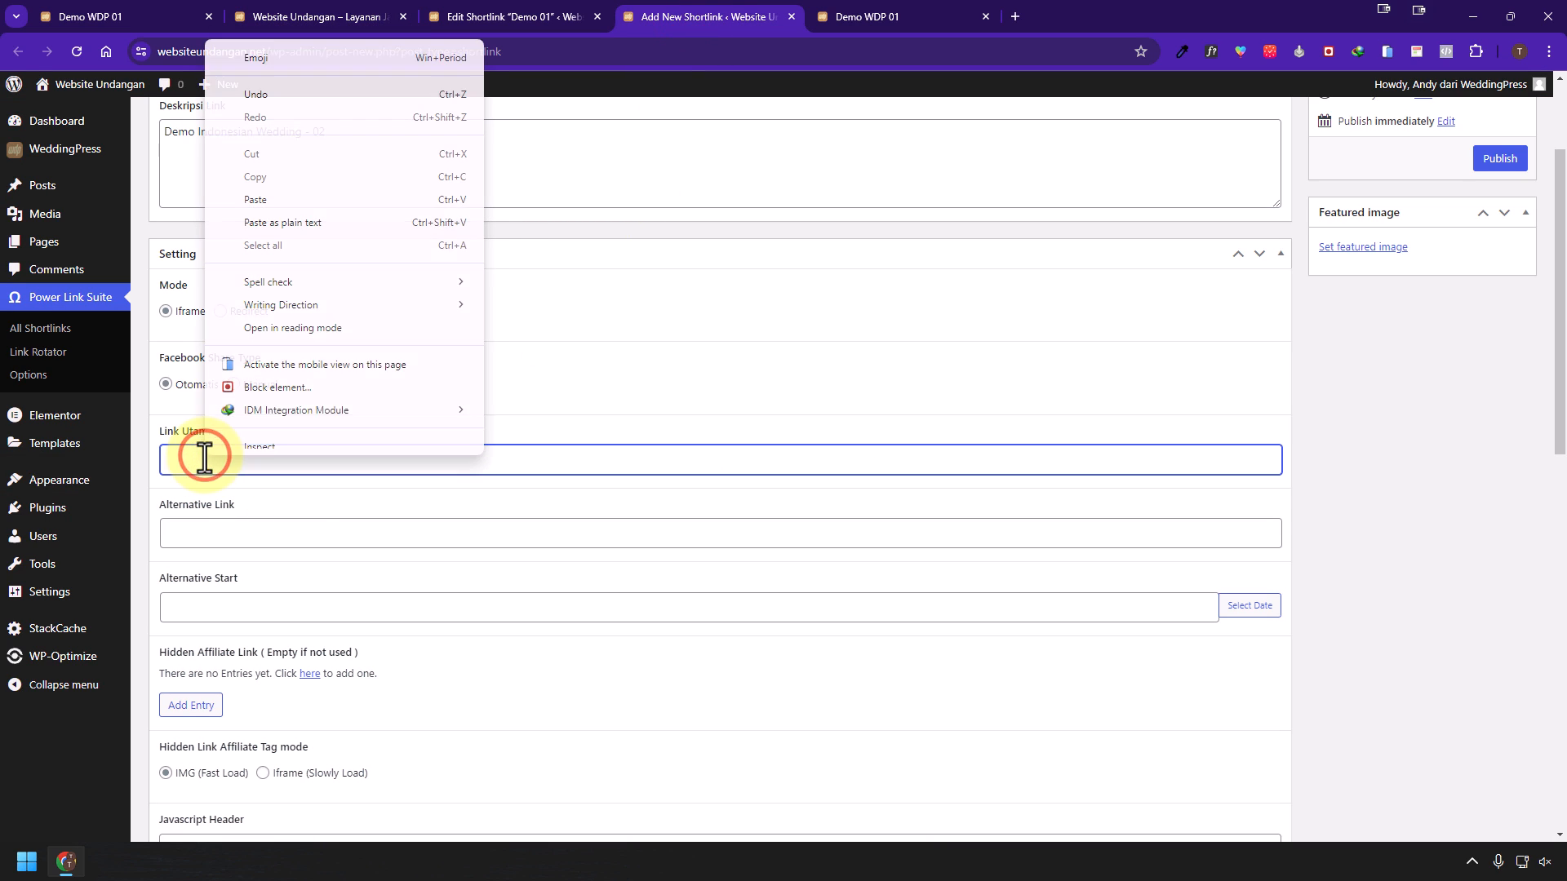
click(377, 235)
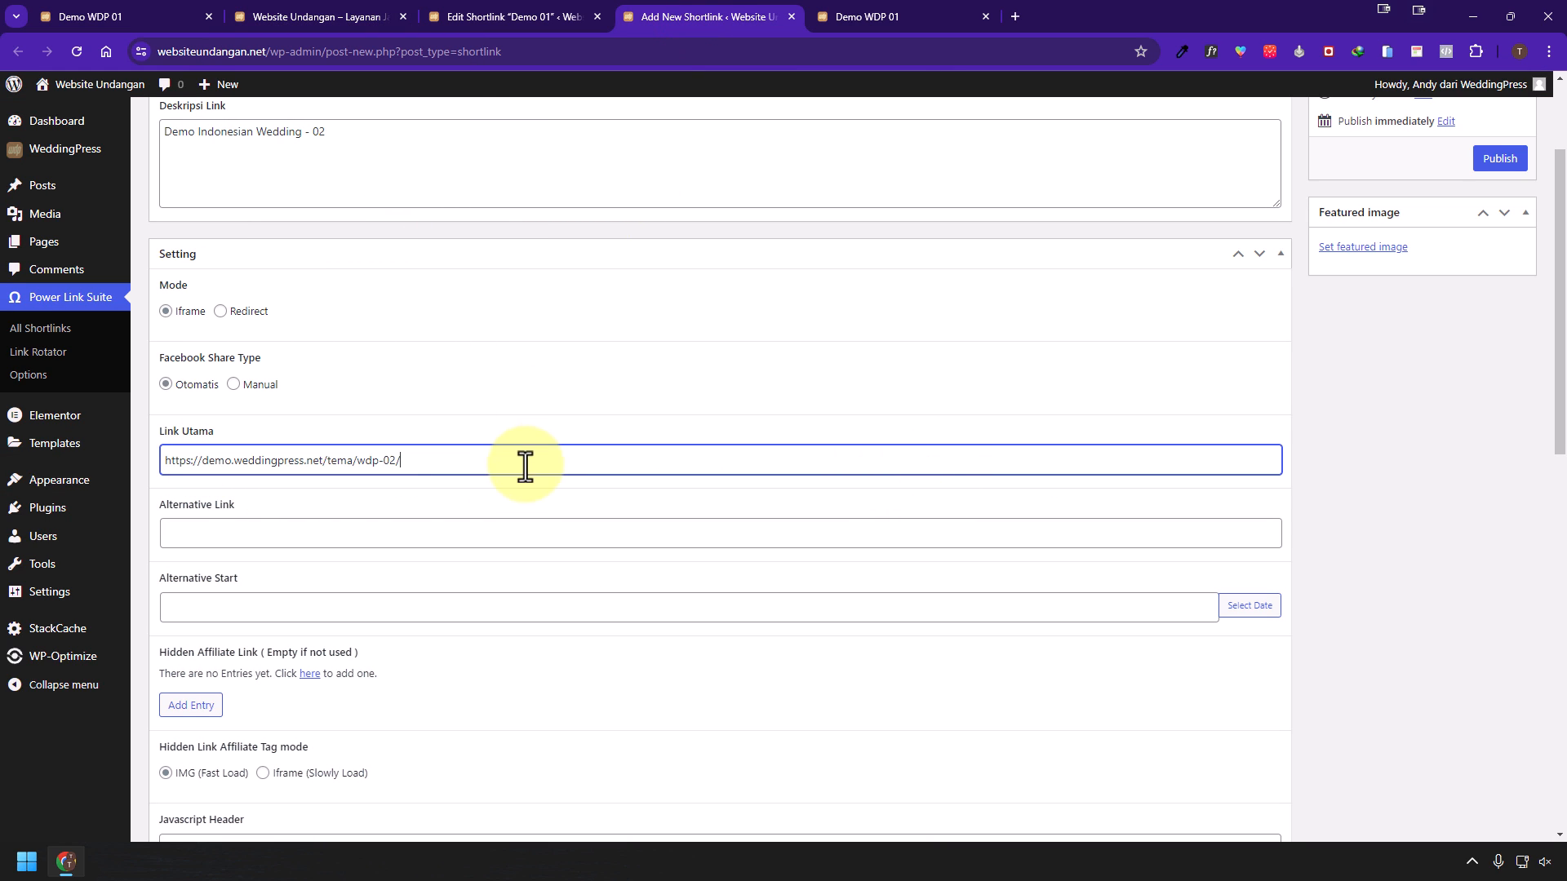
drag(422, 462, 140, 458)
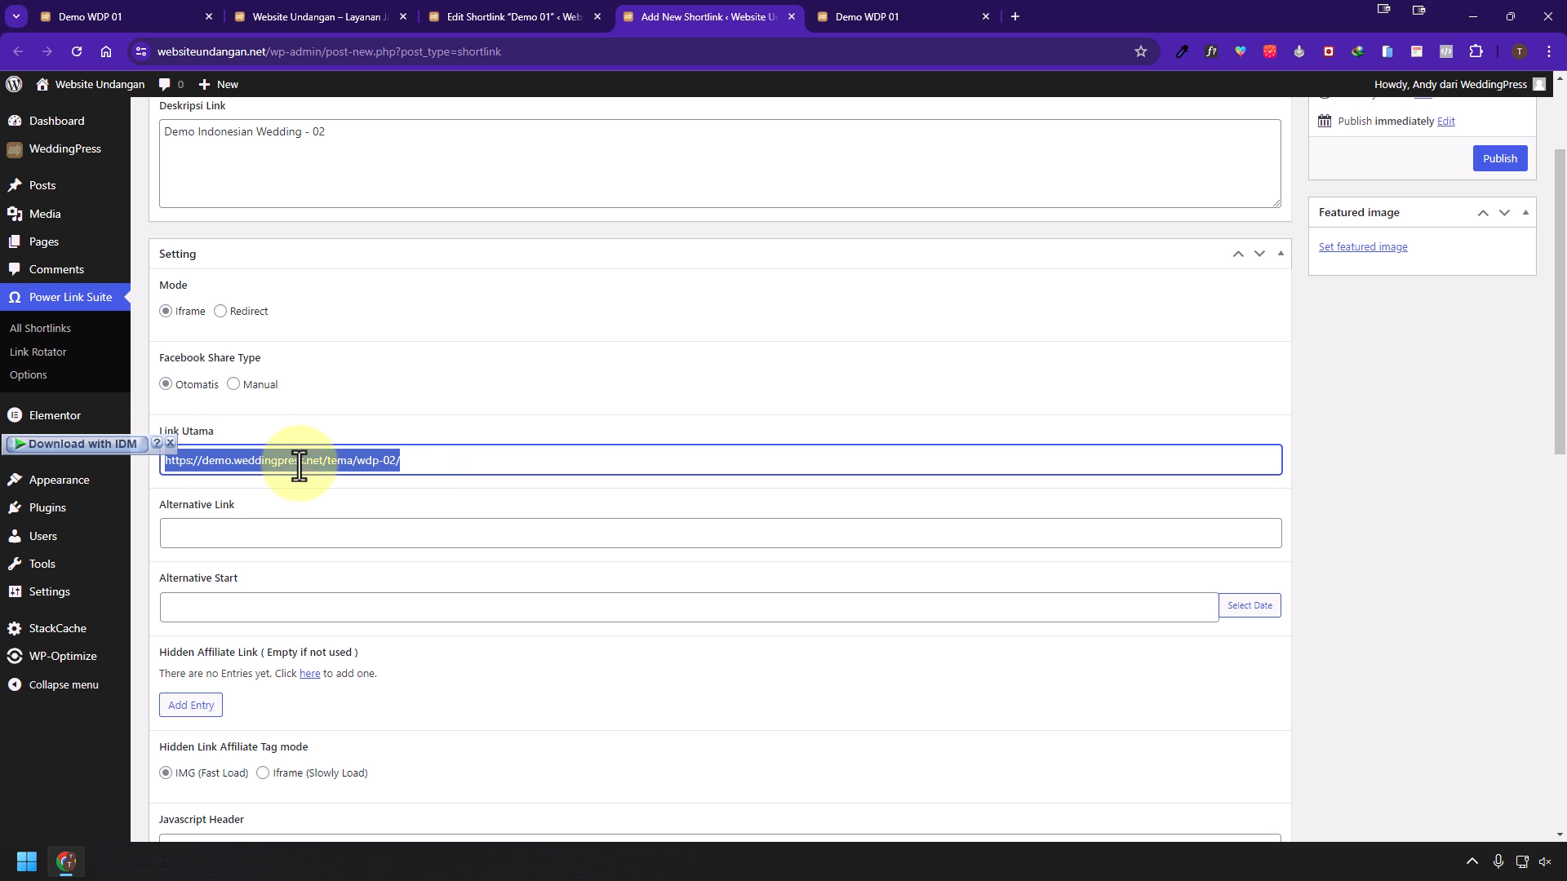
click(411, 467)
- Review the remaining settings of the Demo 02 shortlink and publish it
scroll(413, 465, up, 2)
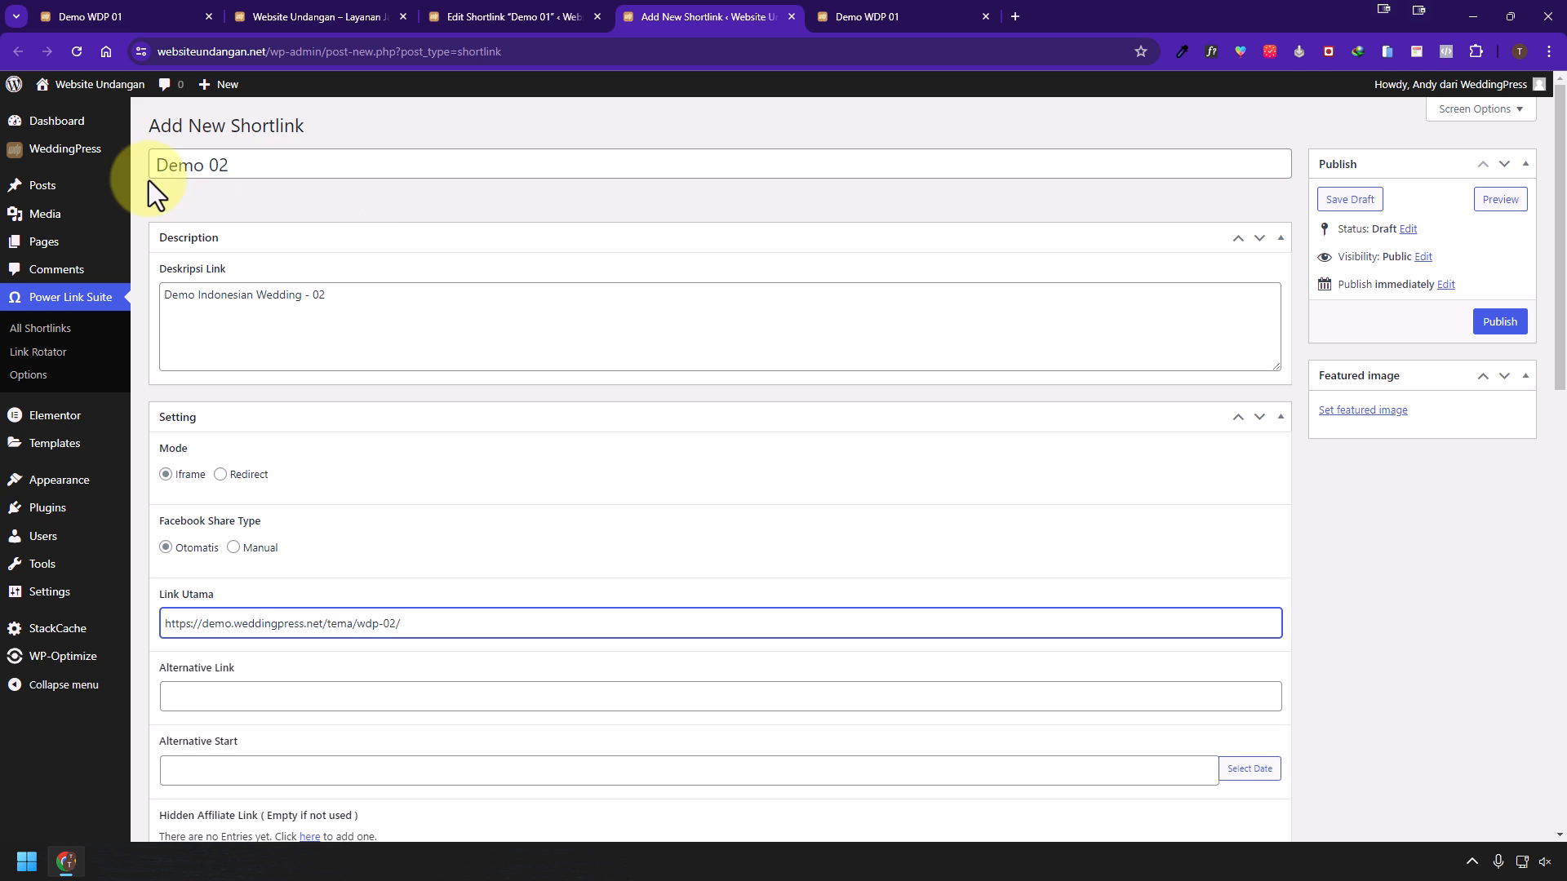
scroll(528, 658, down, 8)
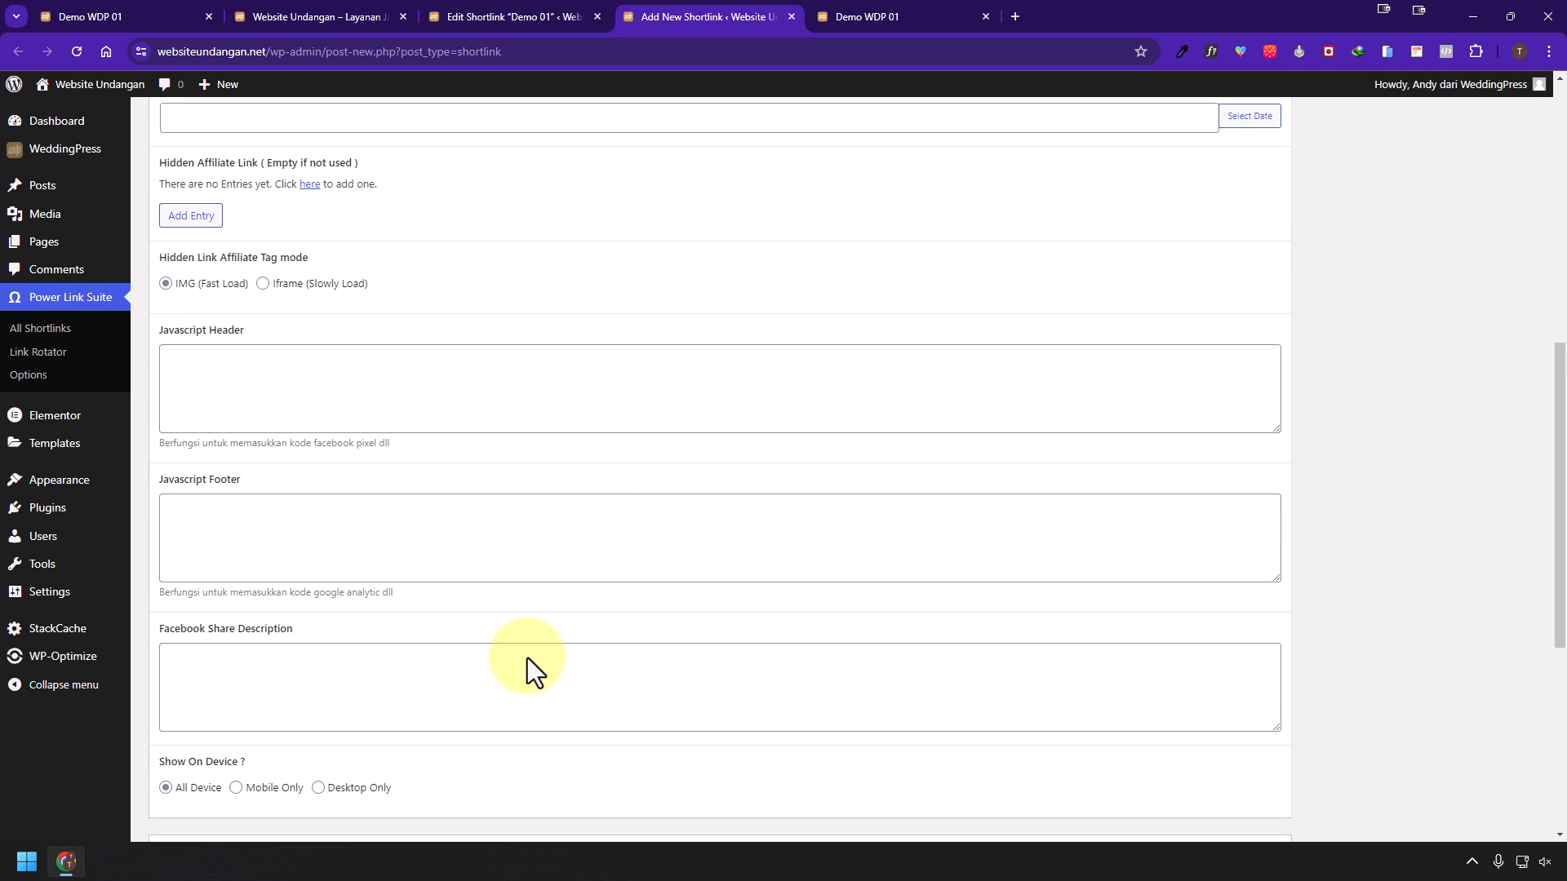
scroll(527, 658, down, 1)
scroll(311, 647, up, 9)
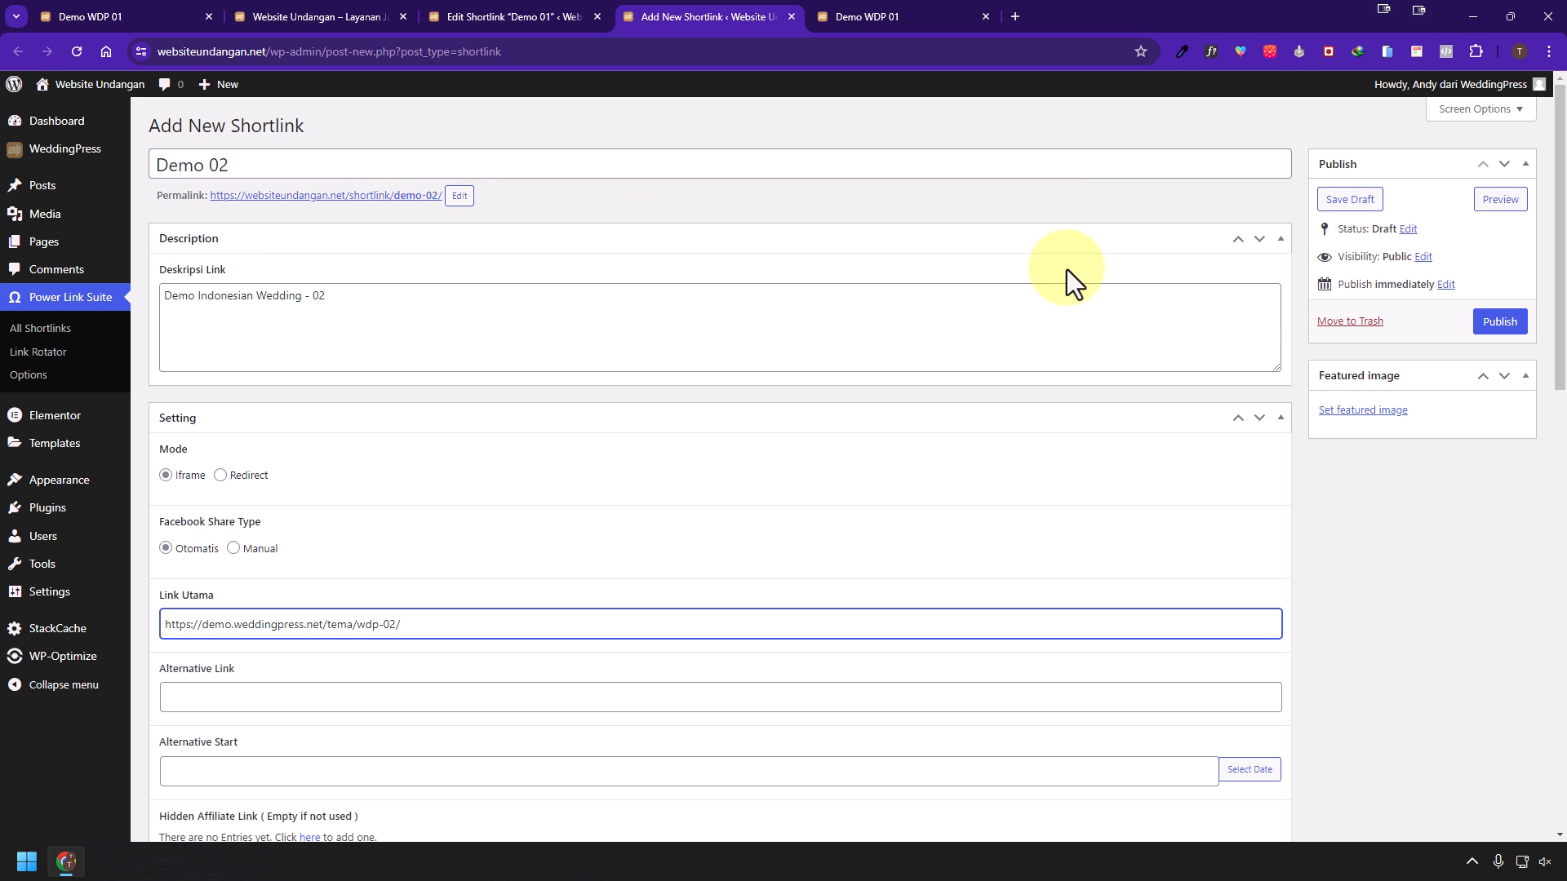
click(1499, 321)
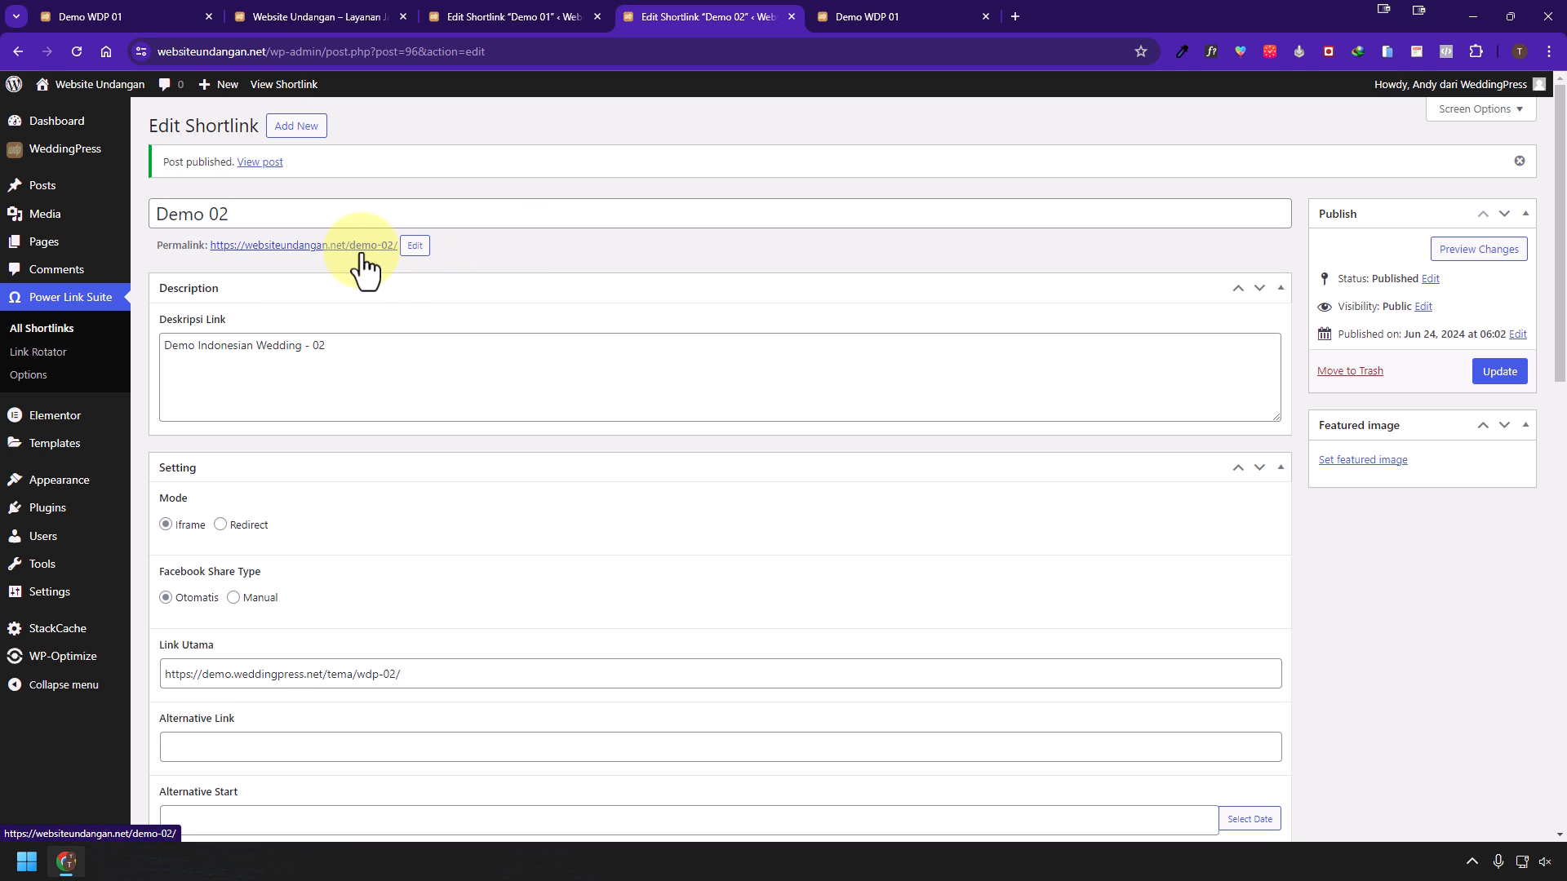
- Open the published Demo 02 shortlink's page in a new tab
right_click(267, 165)
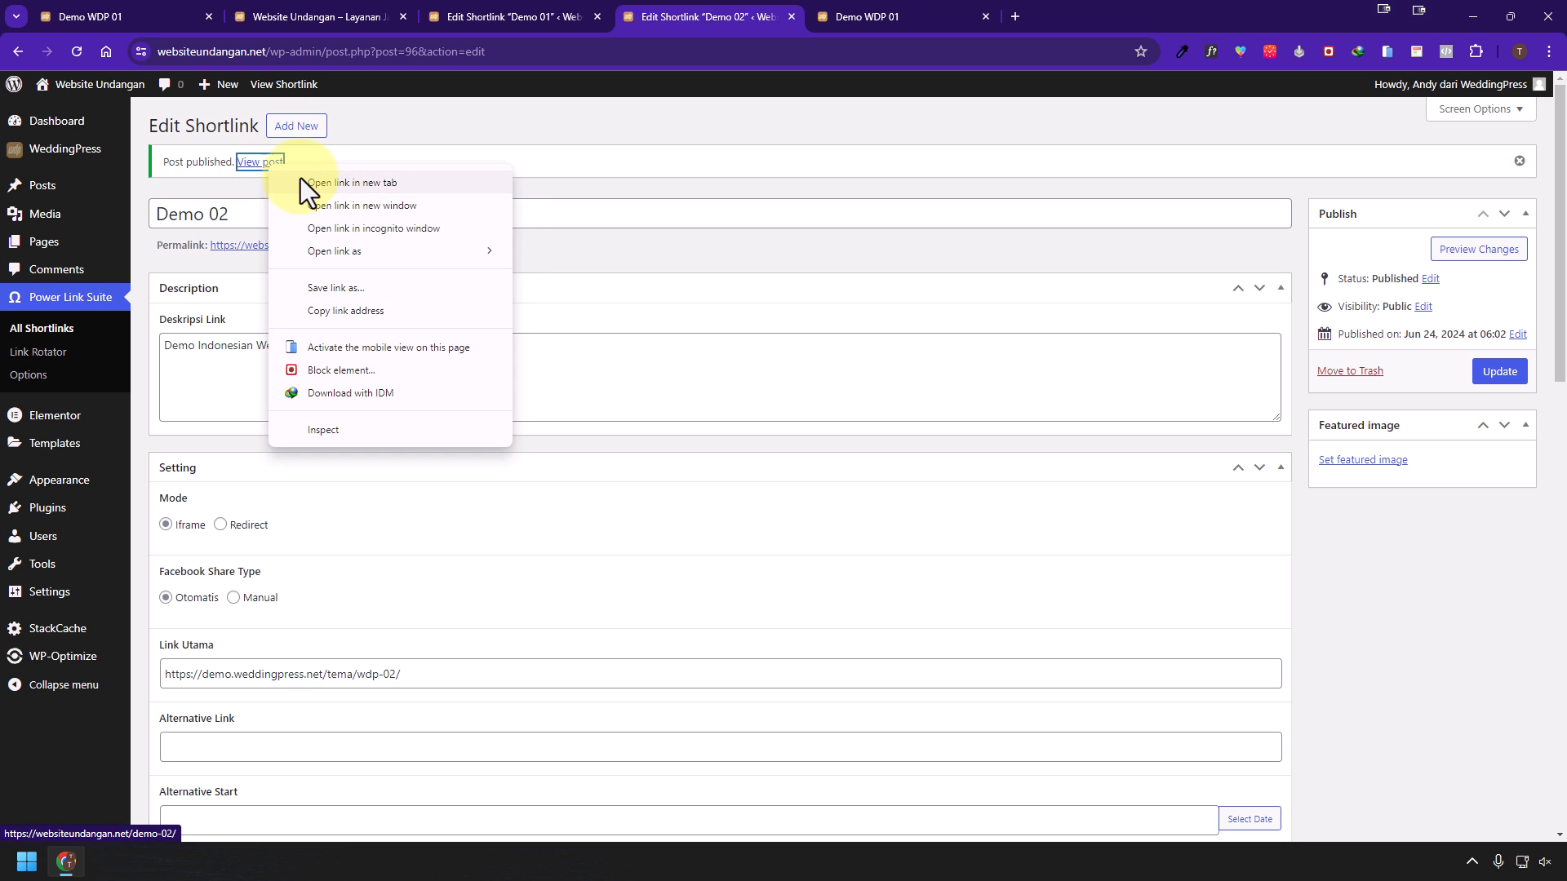
click(307, 182)
click(914, 11)
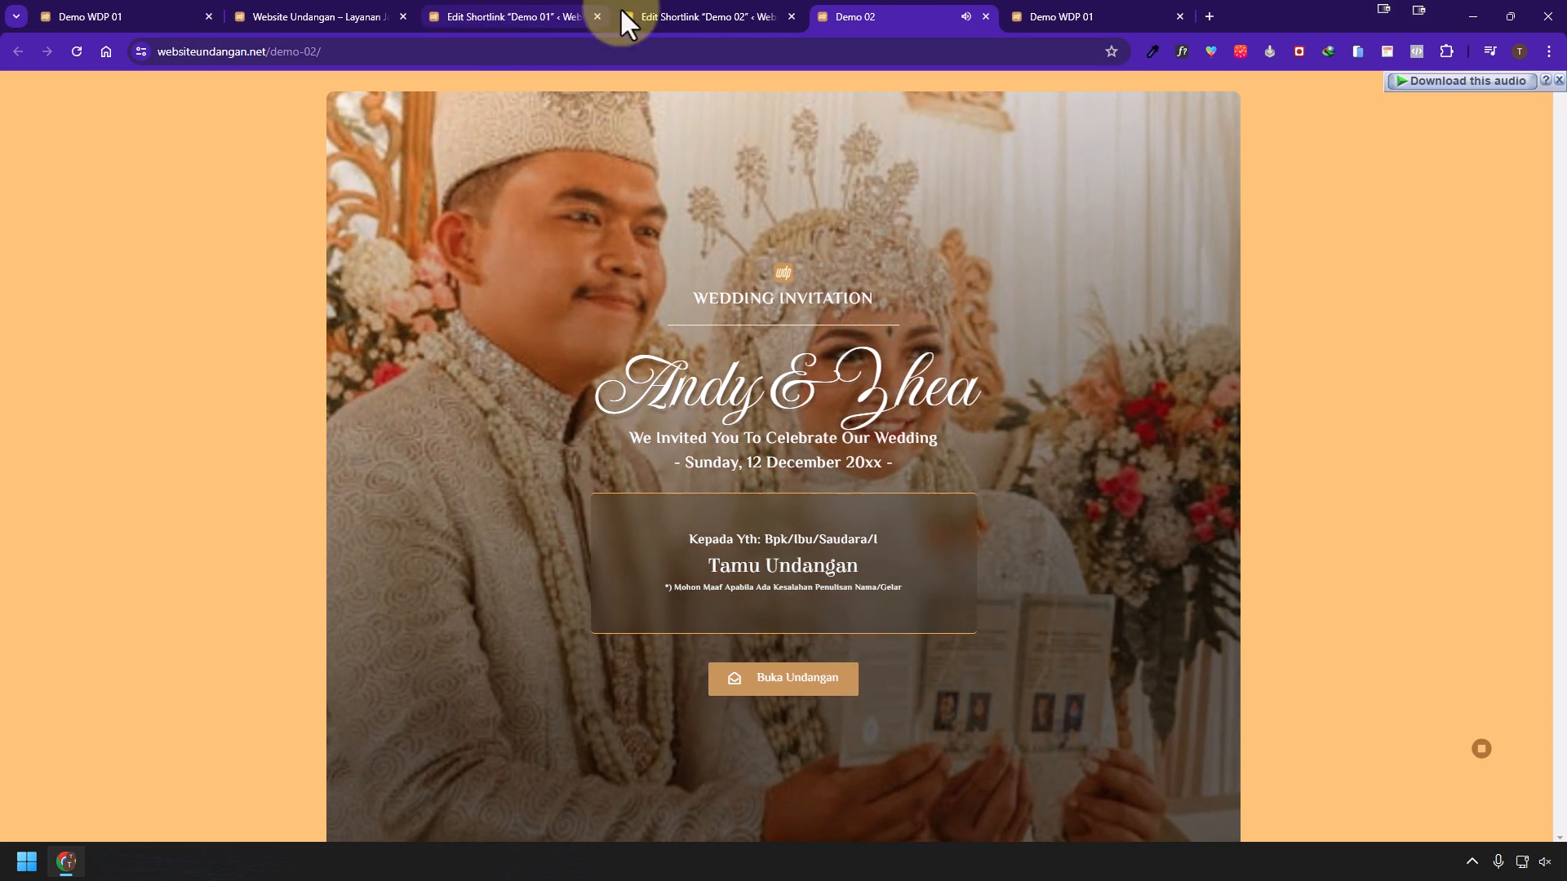
- Compare Demo 02's Link Utama with the web address of its published page
click(730, 16)
scroll(379, 600, down, 4)
drag(472, 430, 139, 438)
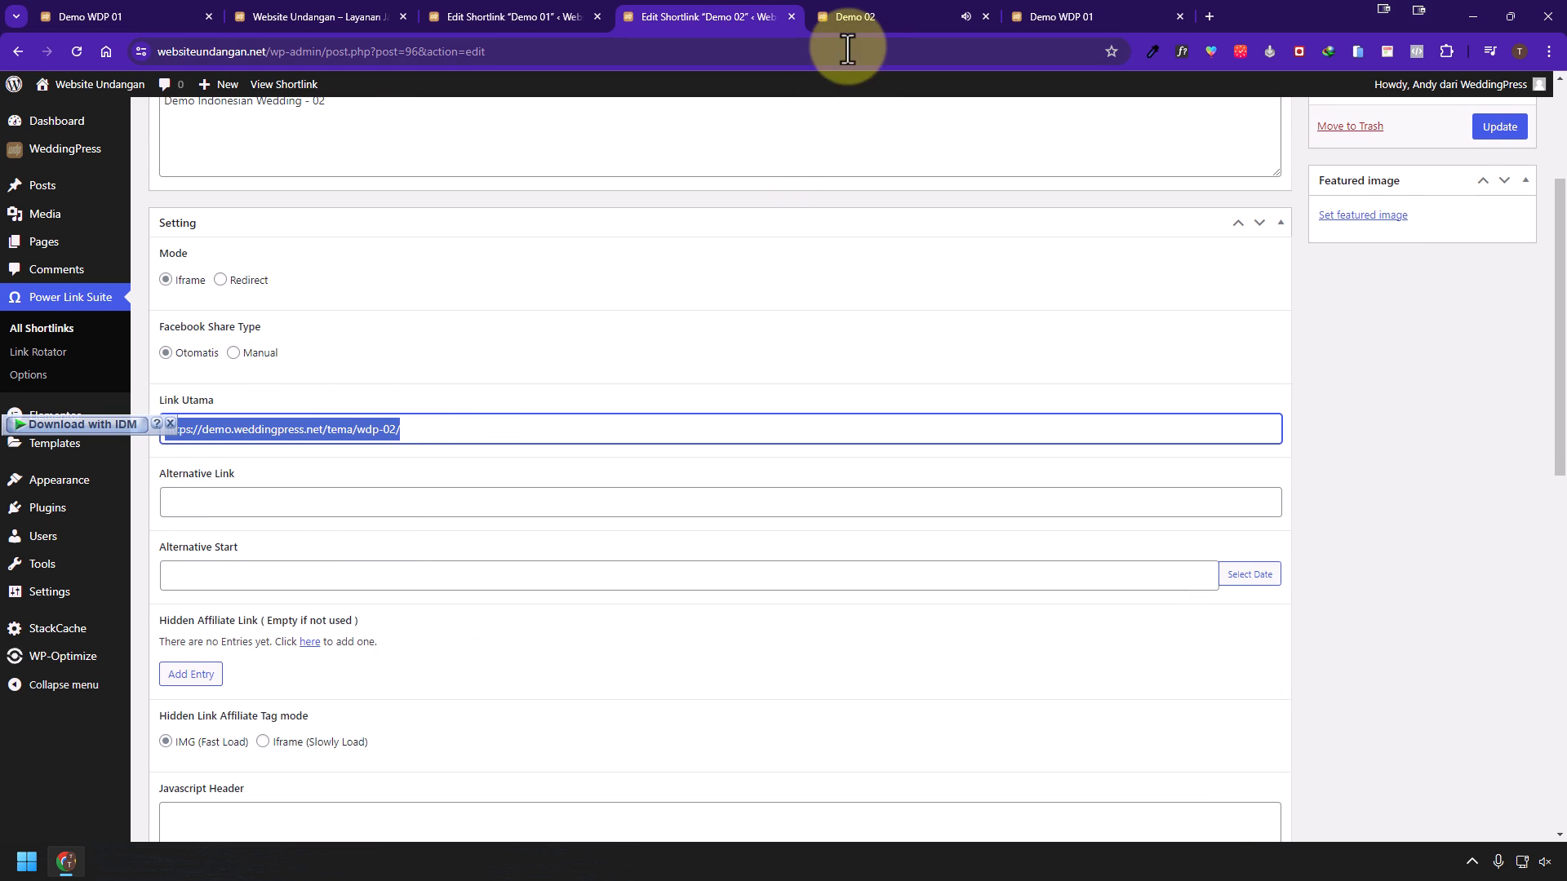
click(857, 16)
click(434, 50)
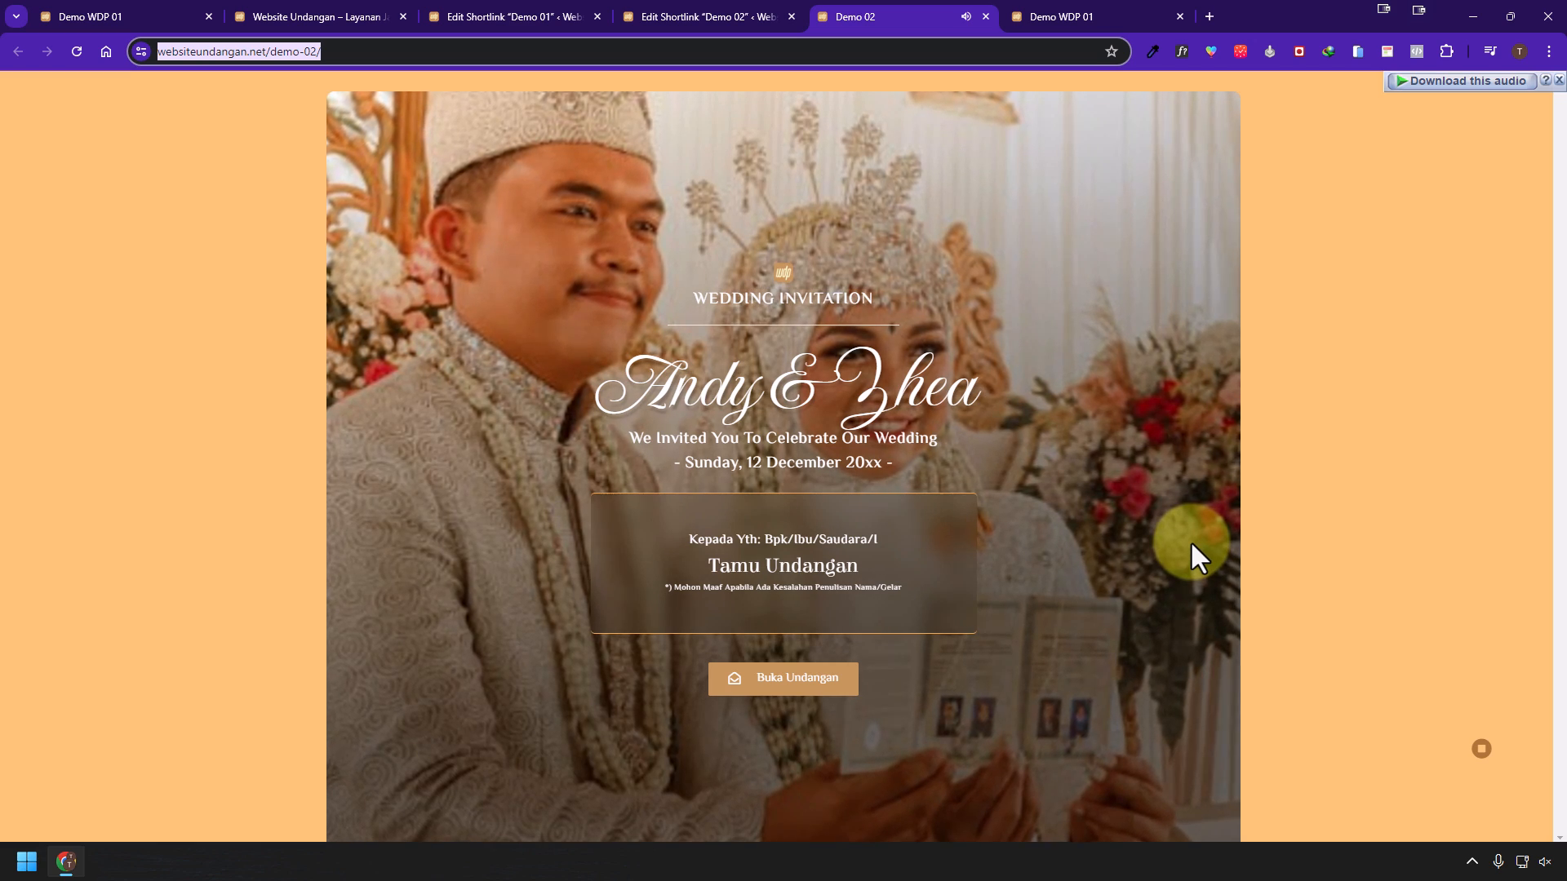
- Compare the published Demo 02 page with the Demo 01 page, looking at the promotional top bar and WhatsApp button
click(757, 16)
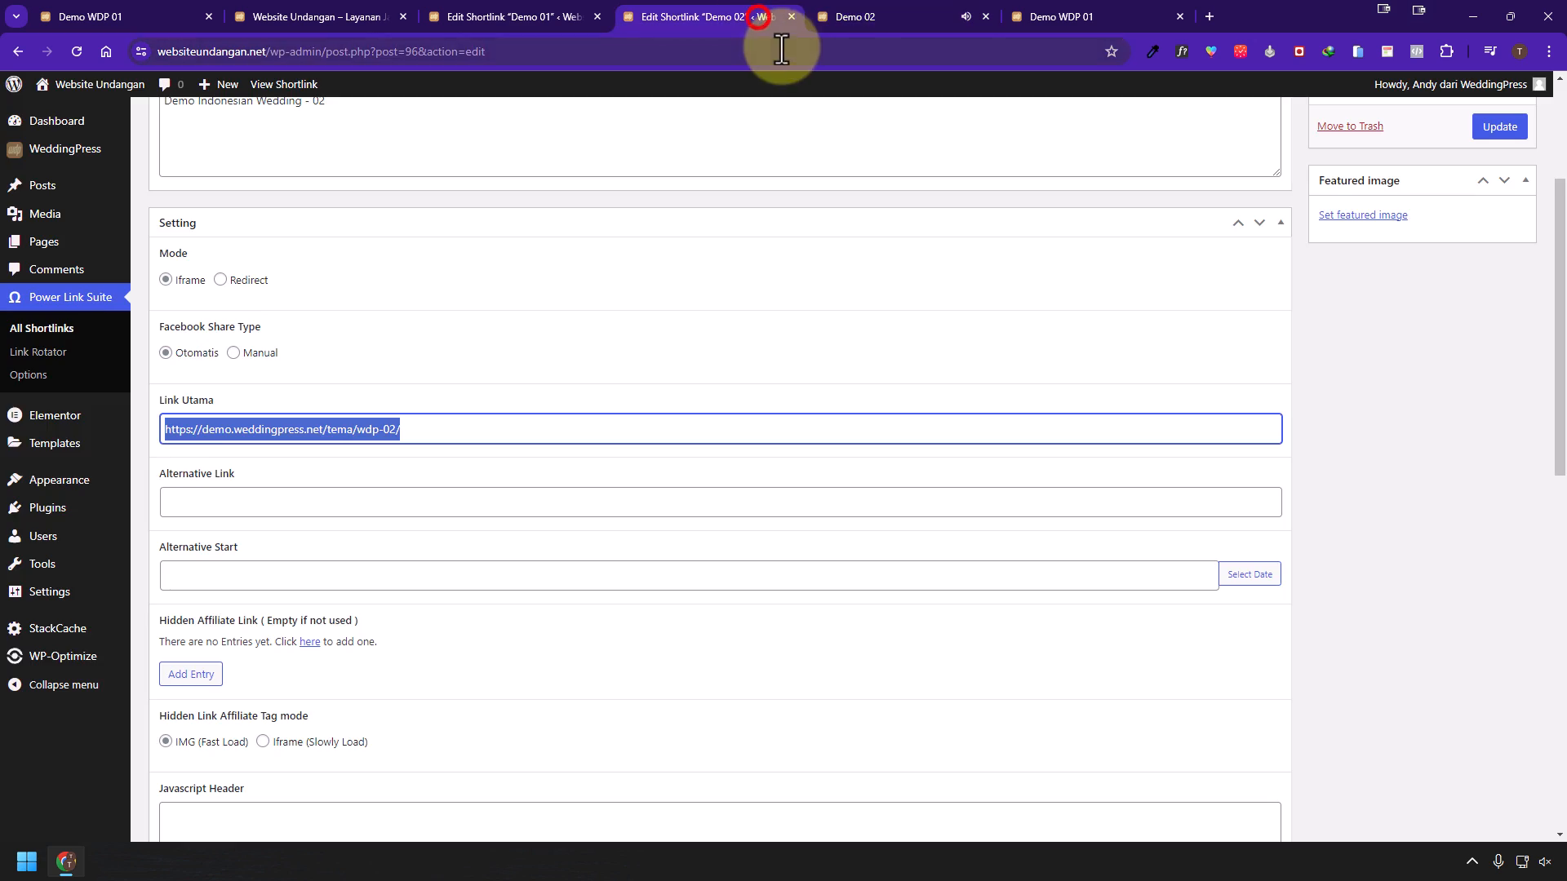
click(919, 16)
click(1108, 17)
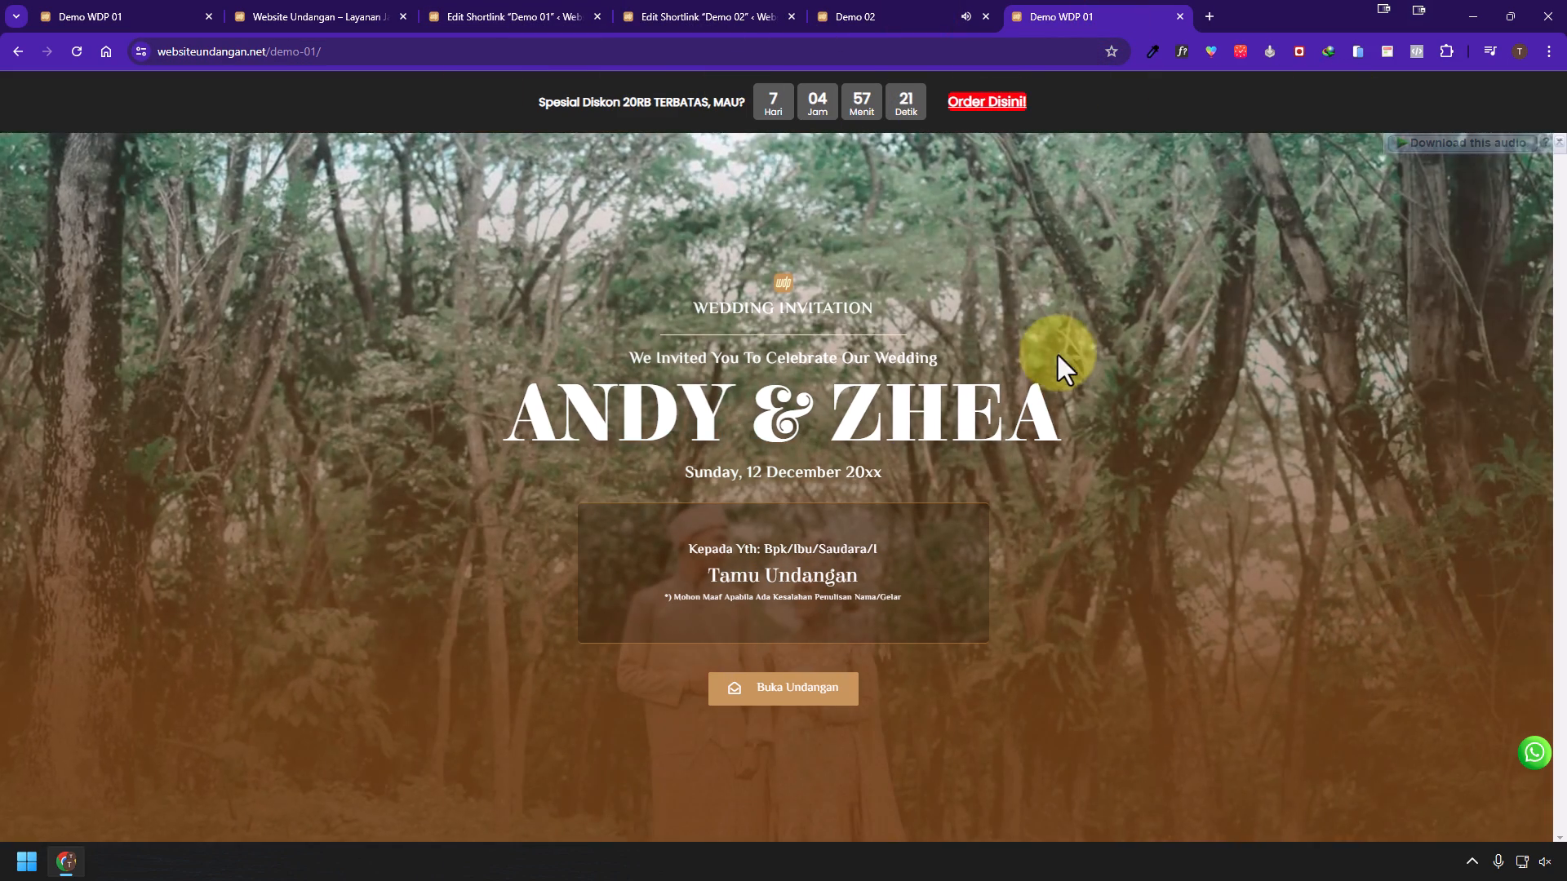
click(878, 19)
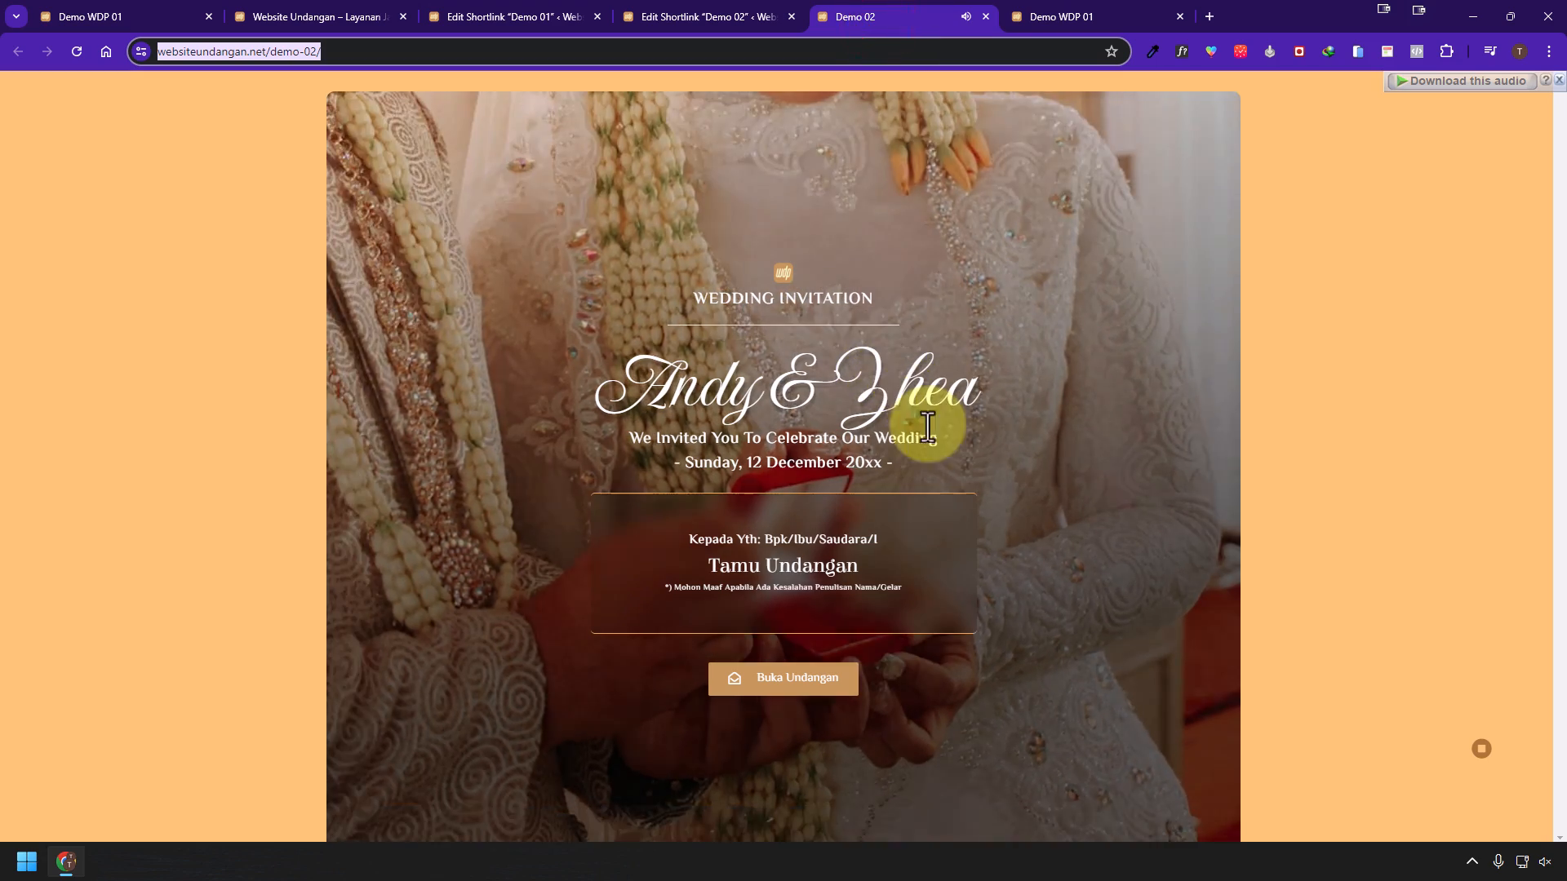
click(1108, 15)
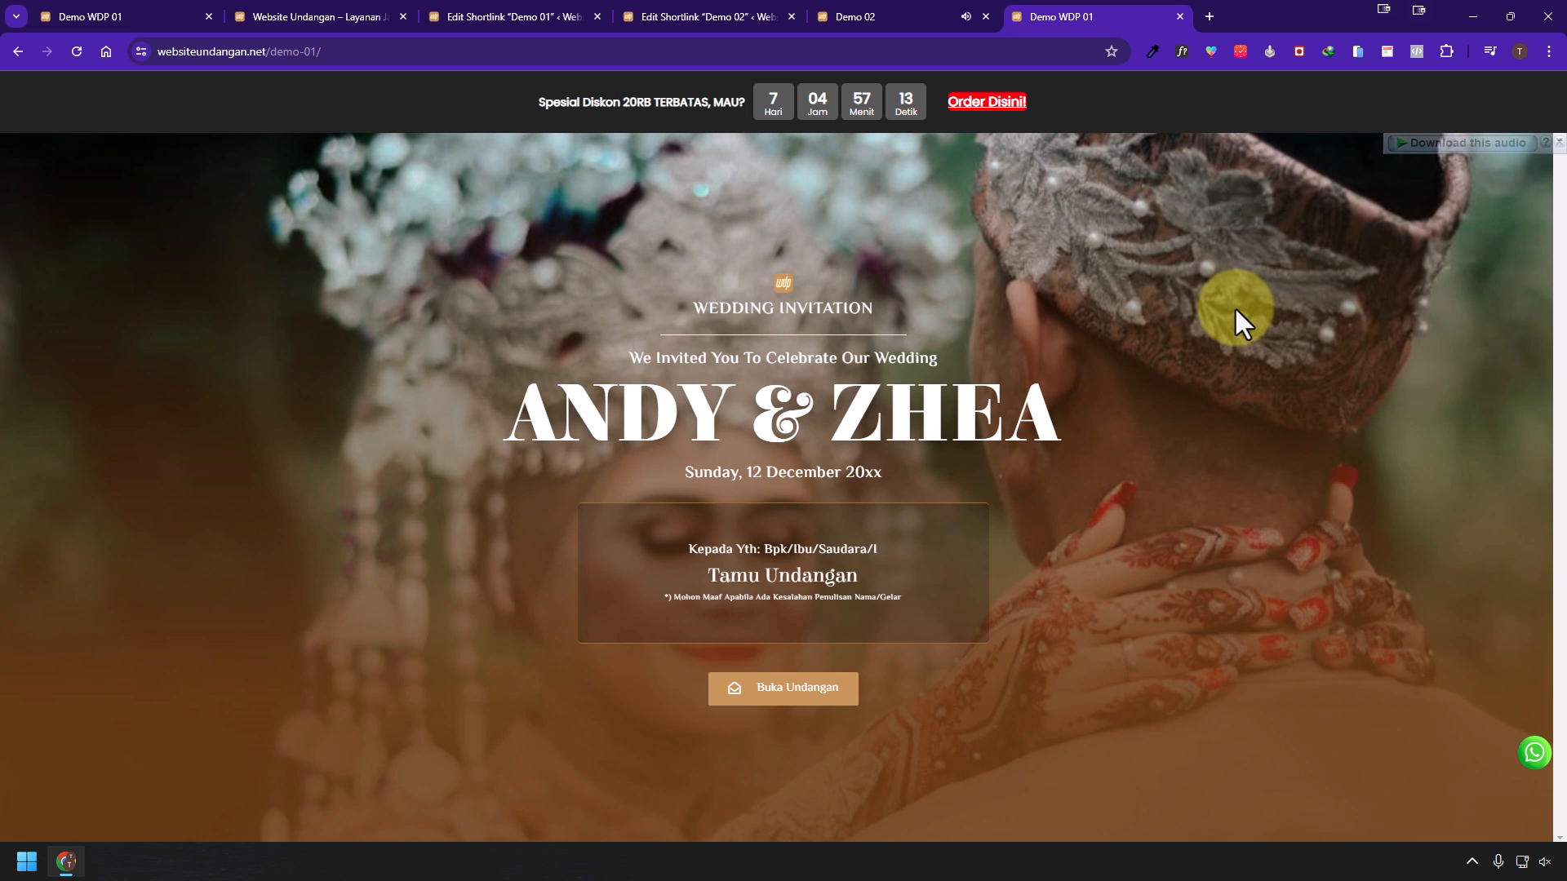
click(895, 13)
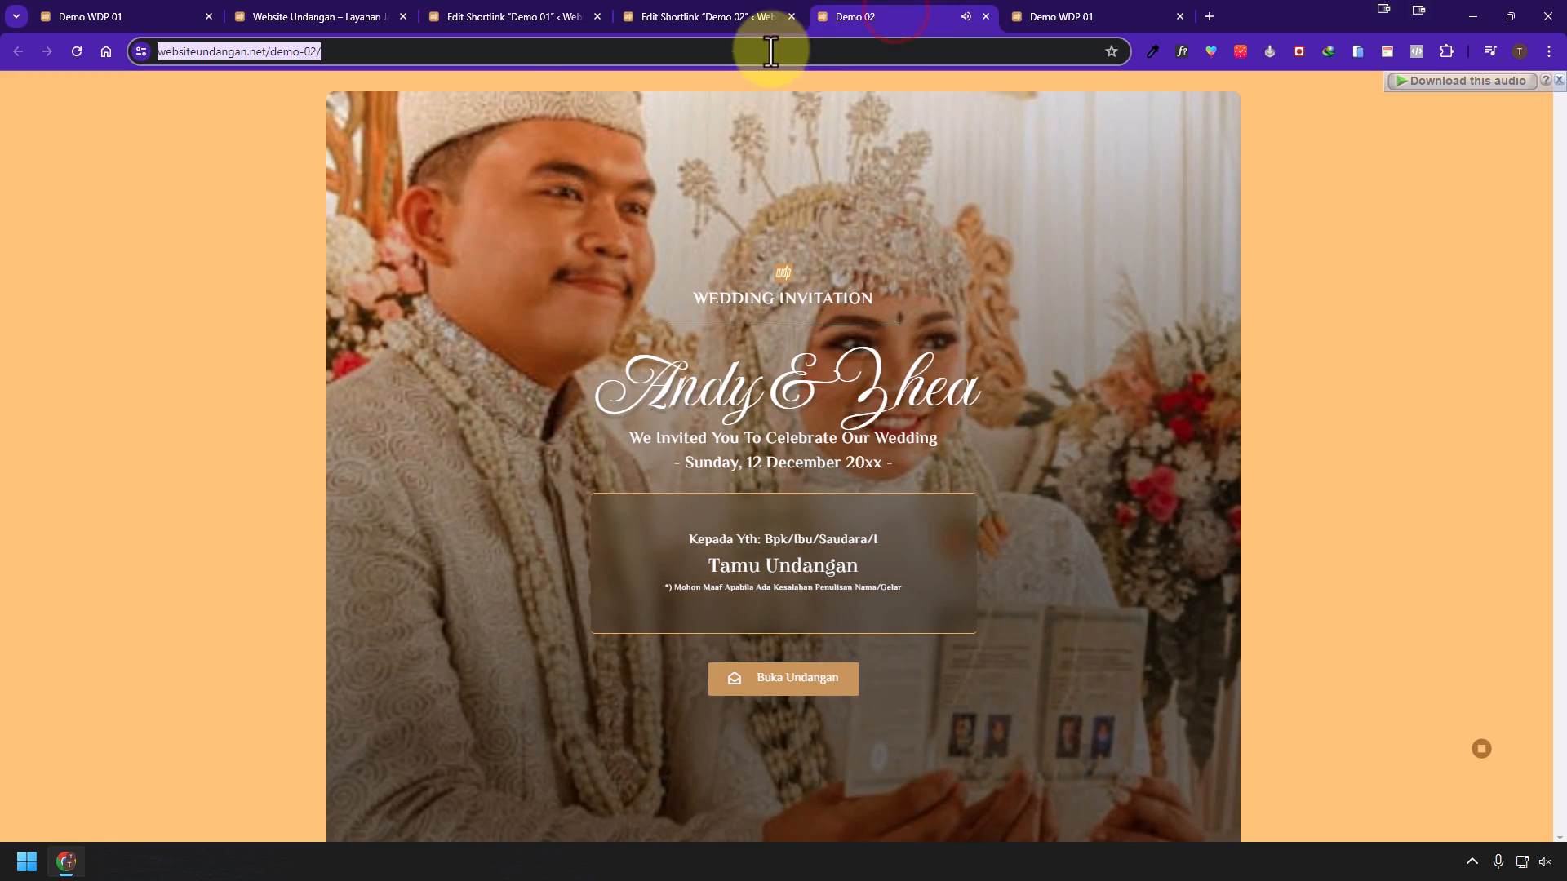
- Activate the Top Bar in the Demo 02 shortlink's settings
click(739, 18)
scroll(359, 624, down, 8)
scroll(359, 614, down, 3)
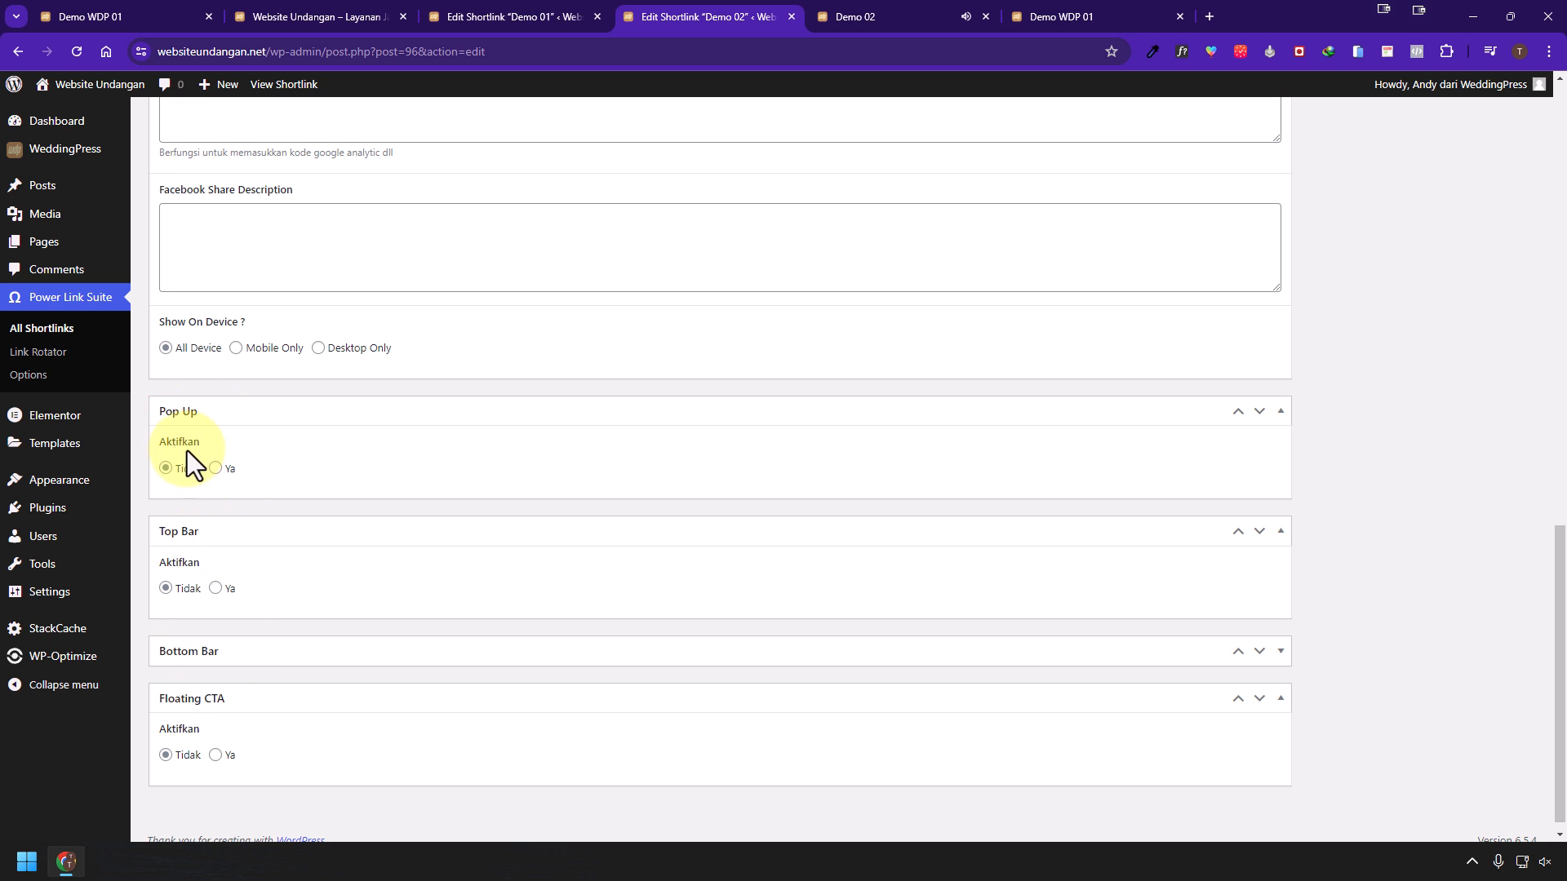
click(216, 591)
scroll(428, 581, down, 4)
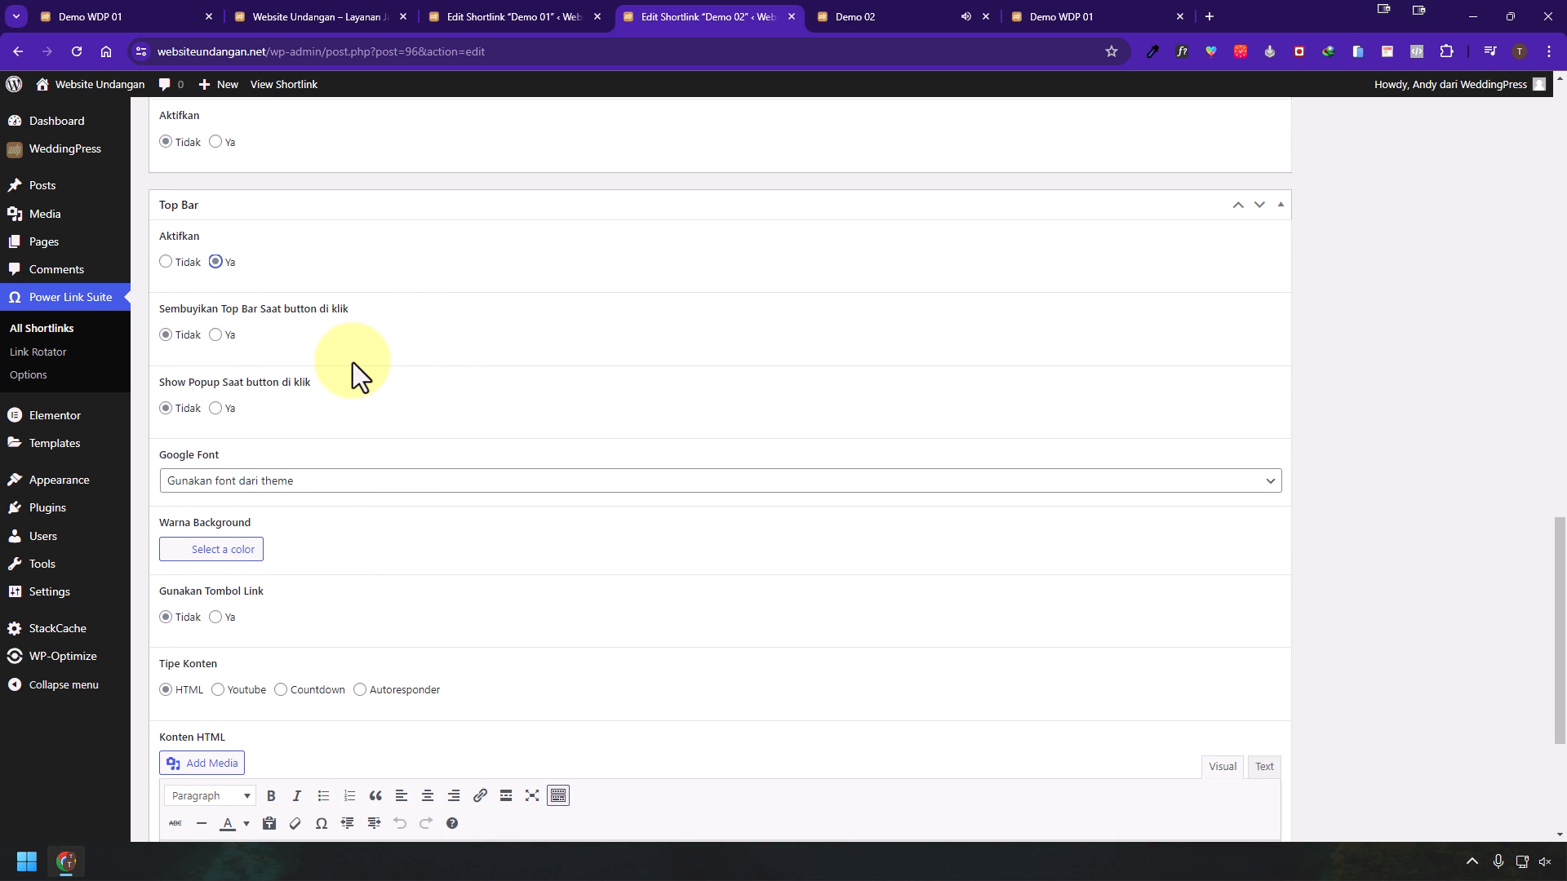
scroll(353, 364, down, 1)
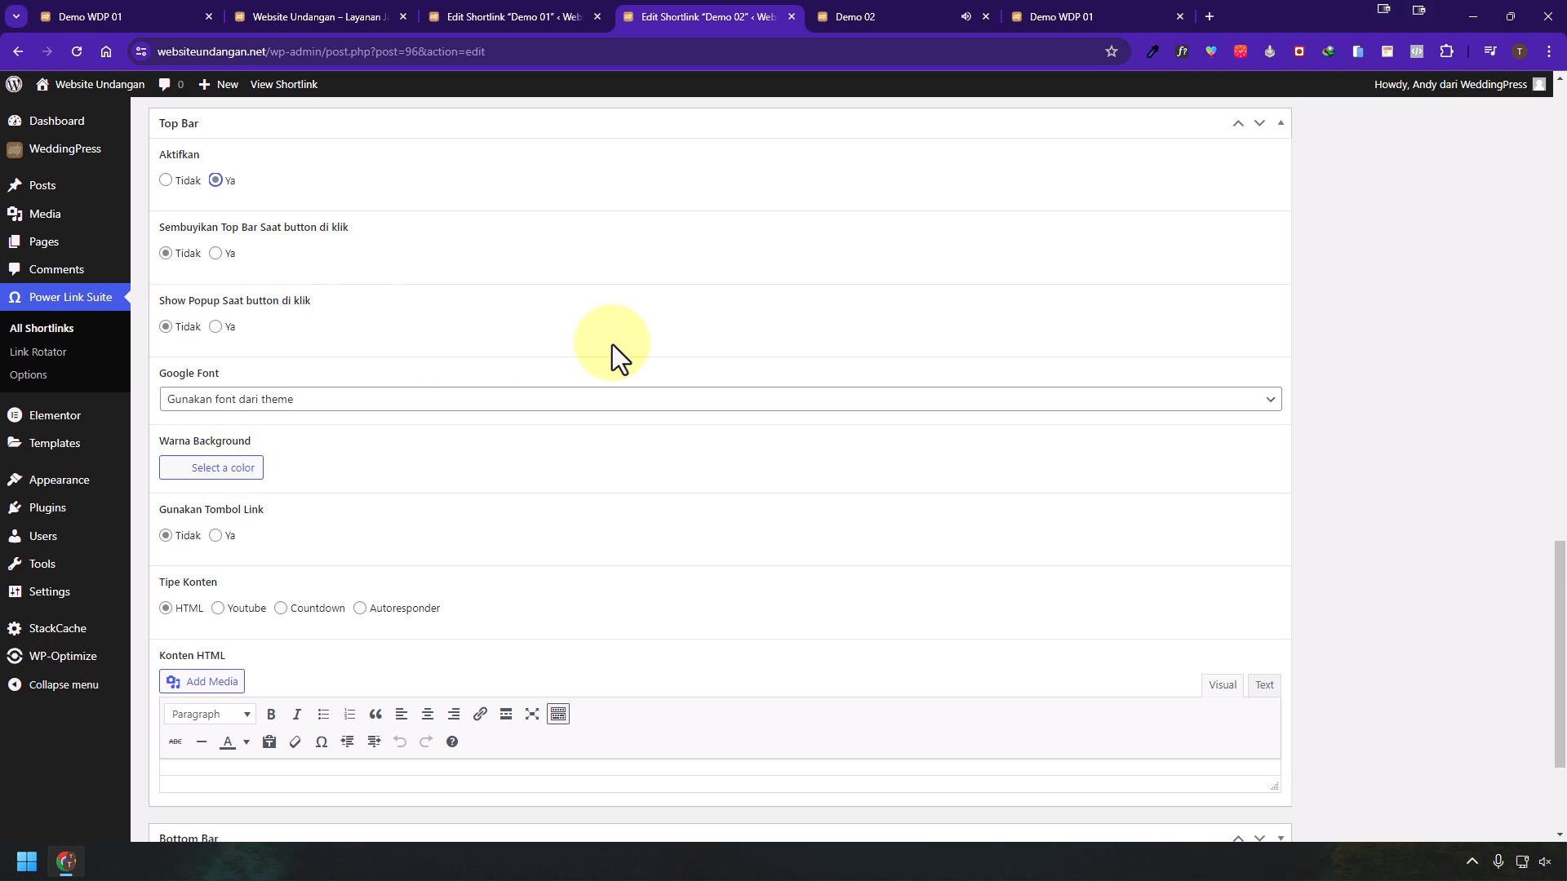
- Set the Google Font of Demo 02's top bar to Poppins
scroll(612, 344, down, 2)
click(404, 236)
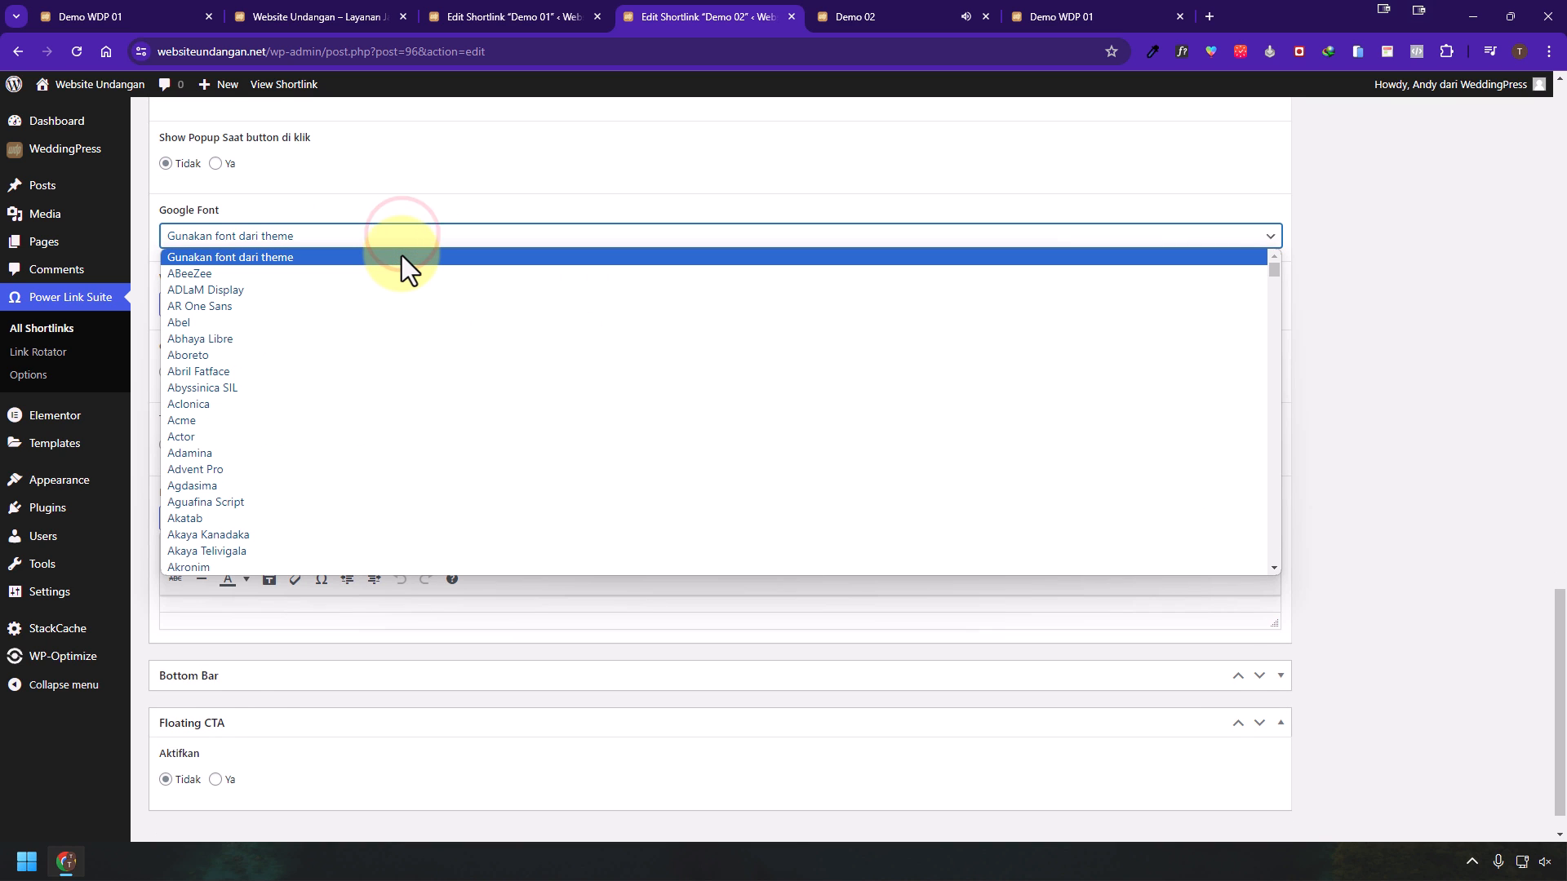
text(pop)
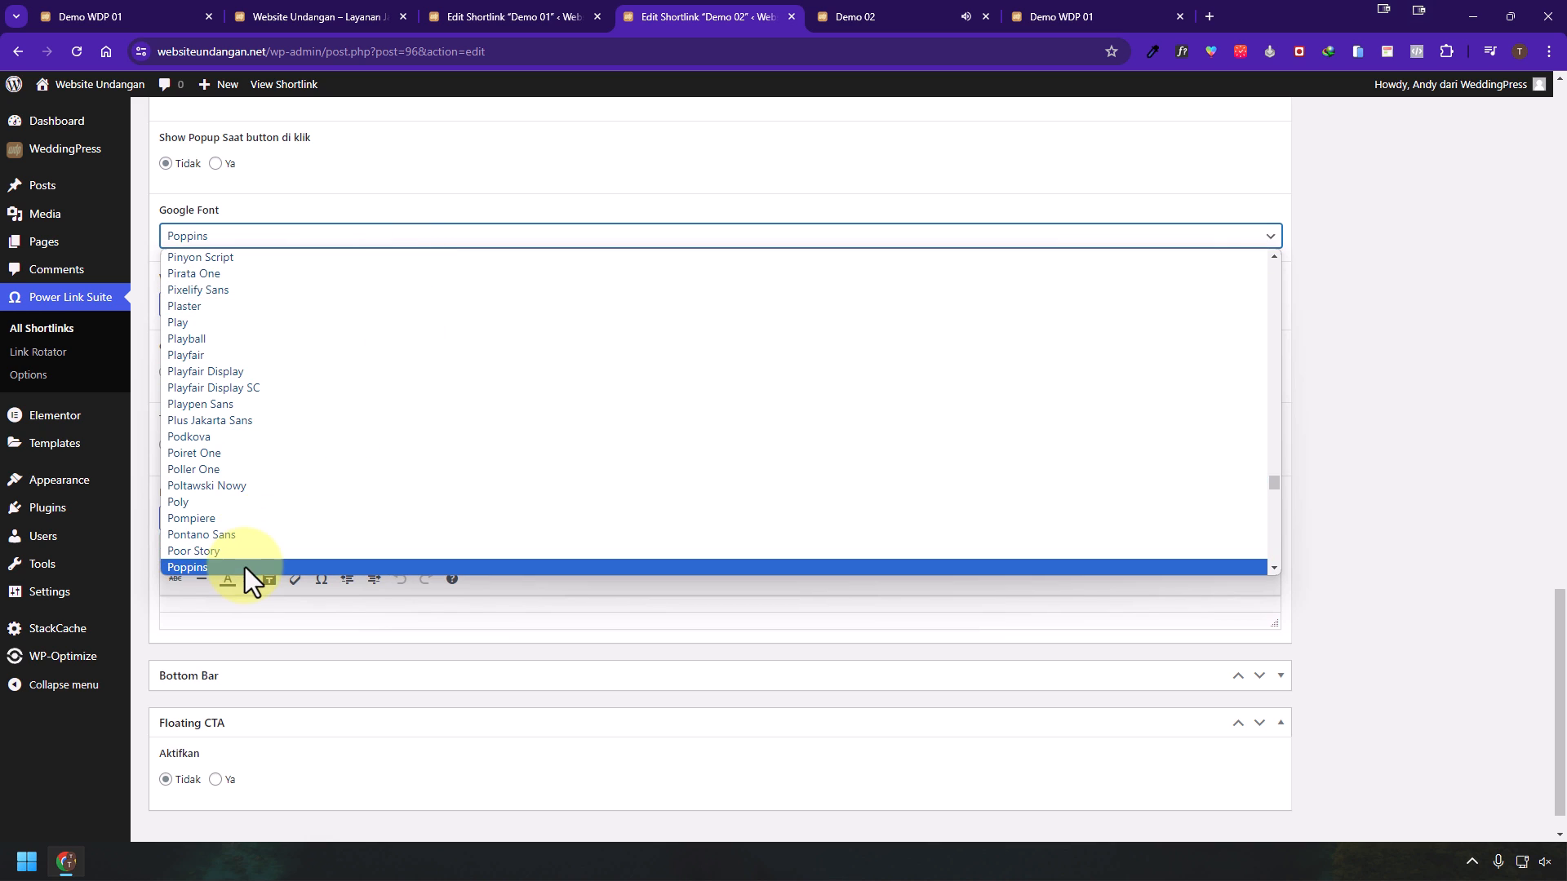
click(244, 566)
- Copy the Warna Background hex code 232323 from Demo 01's top bar settings
scroll(555, 496, down, 1)
click(244, 265)
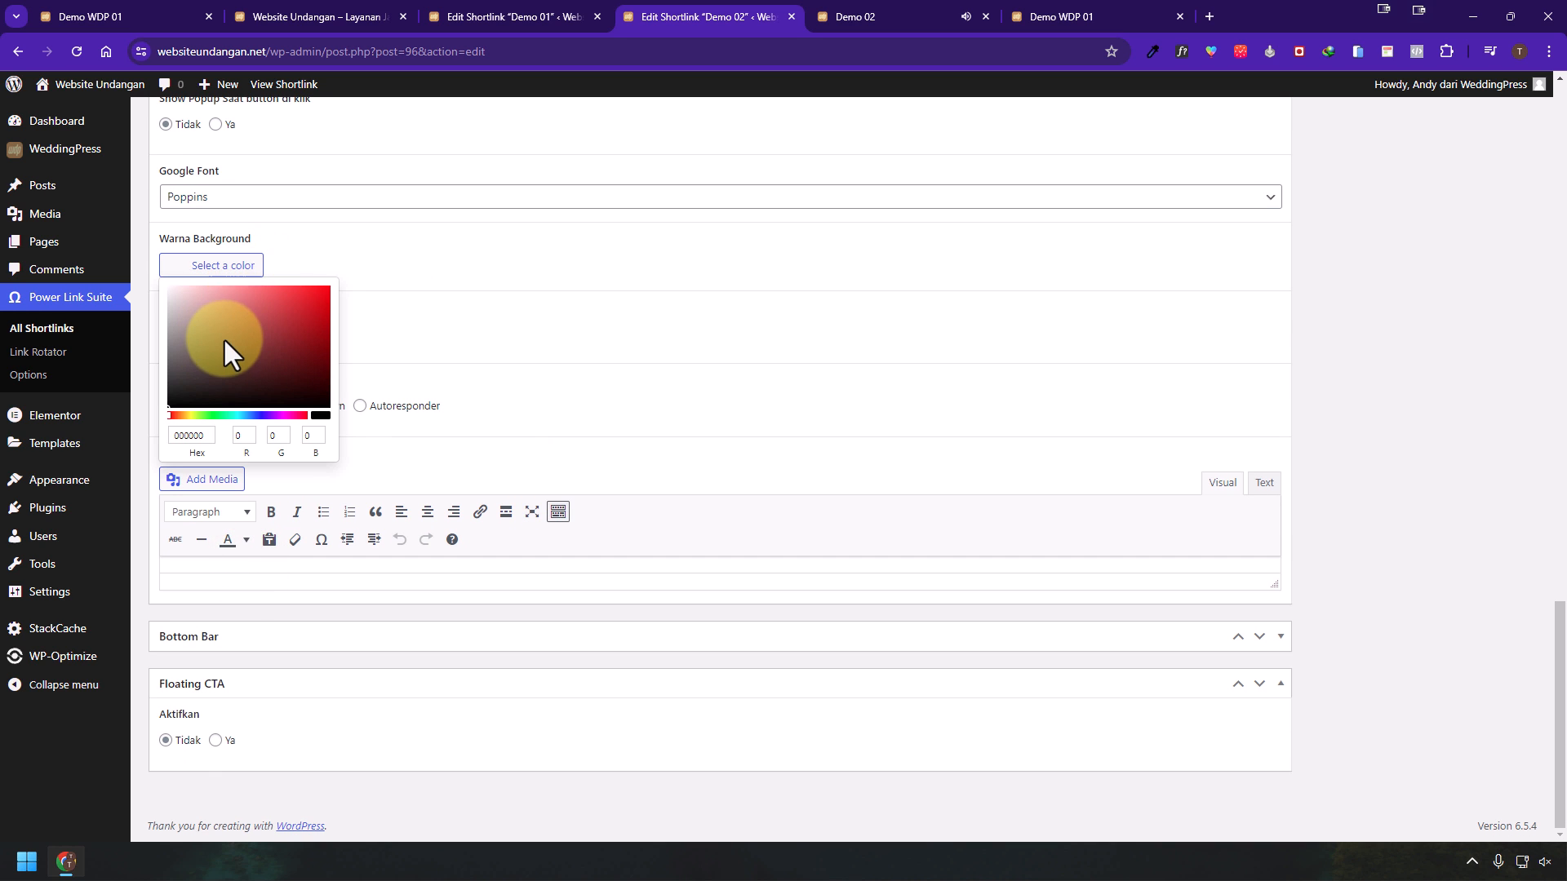
click(445, 18)
scroll(568, 477, down, 8)
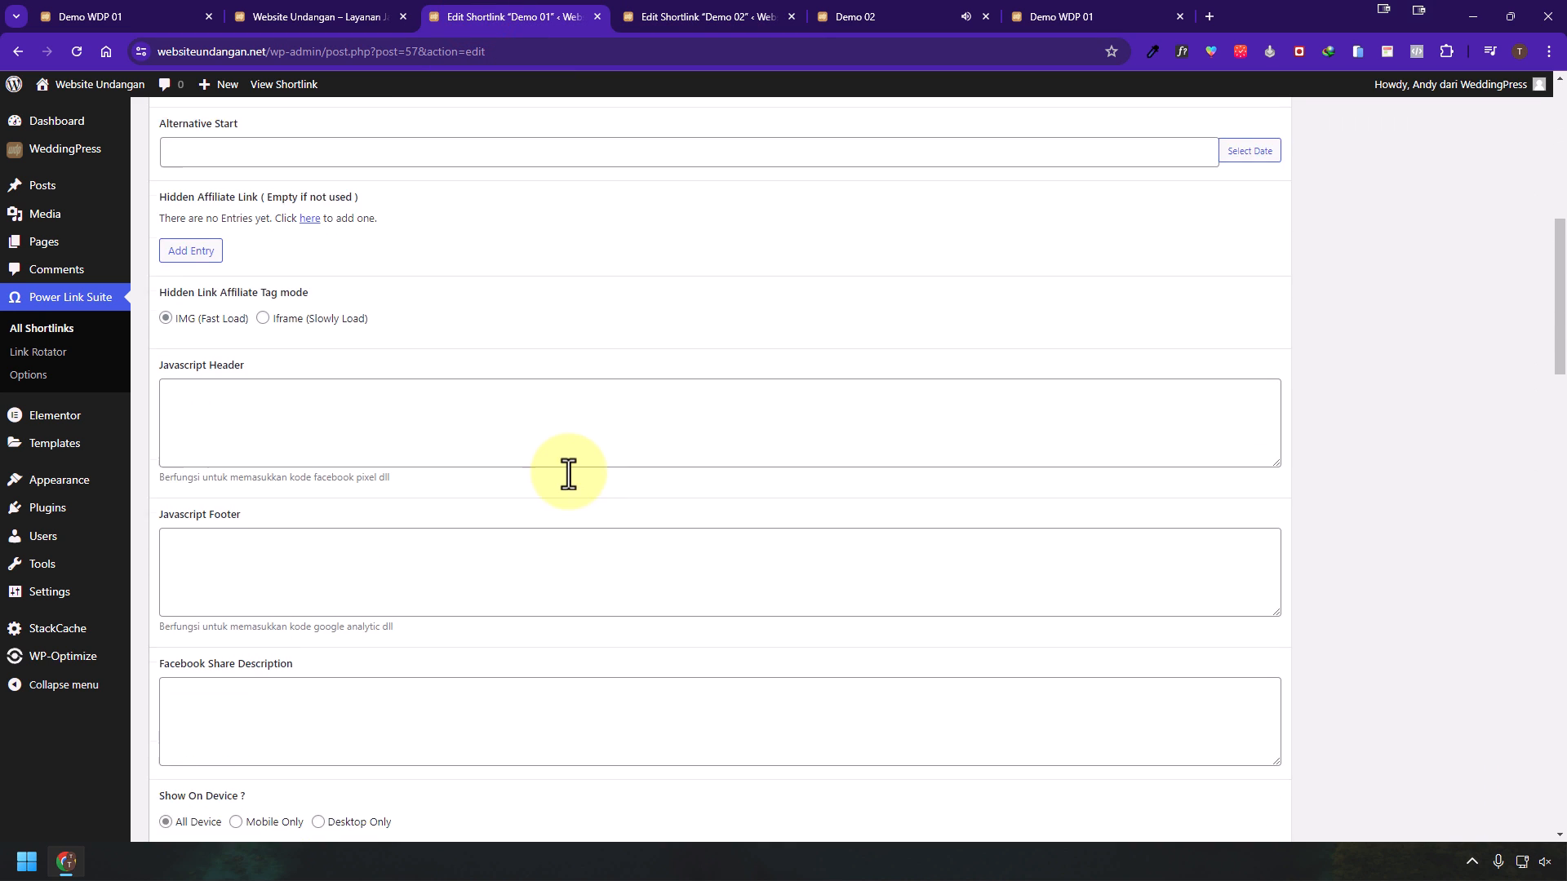
scroll(569, 474, down, 8)
scroll(233, 405, down, 3)
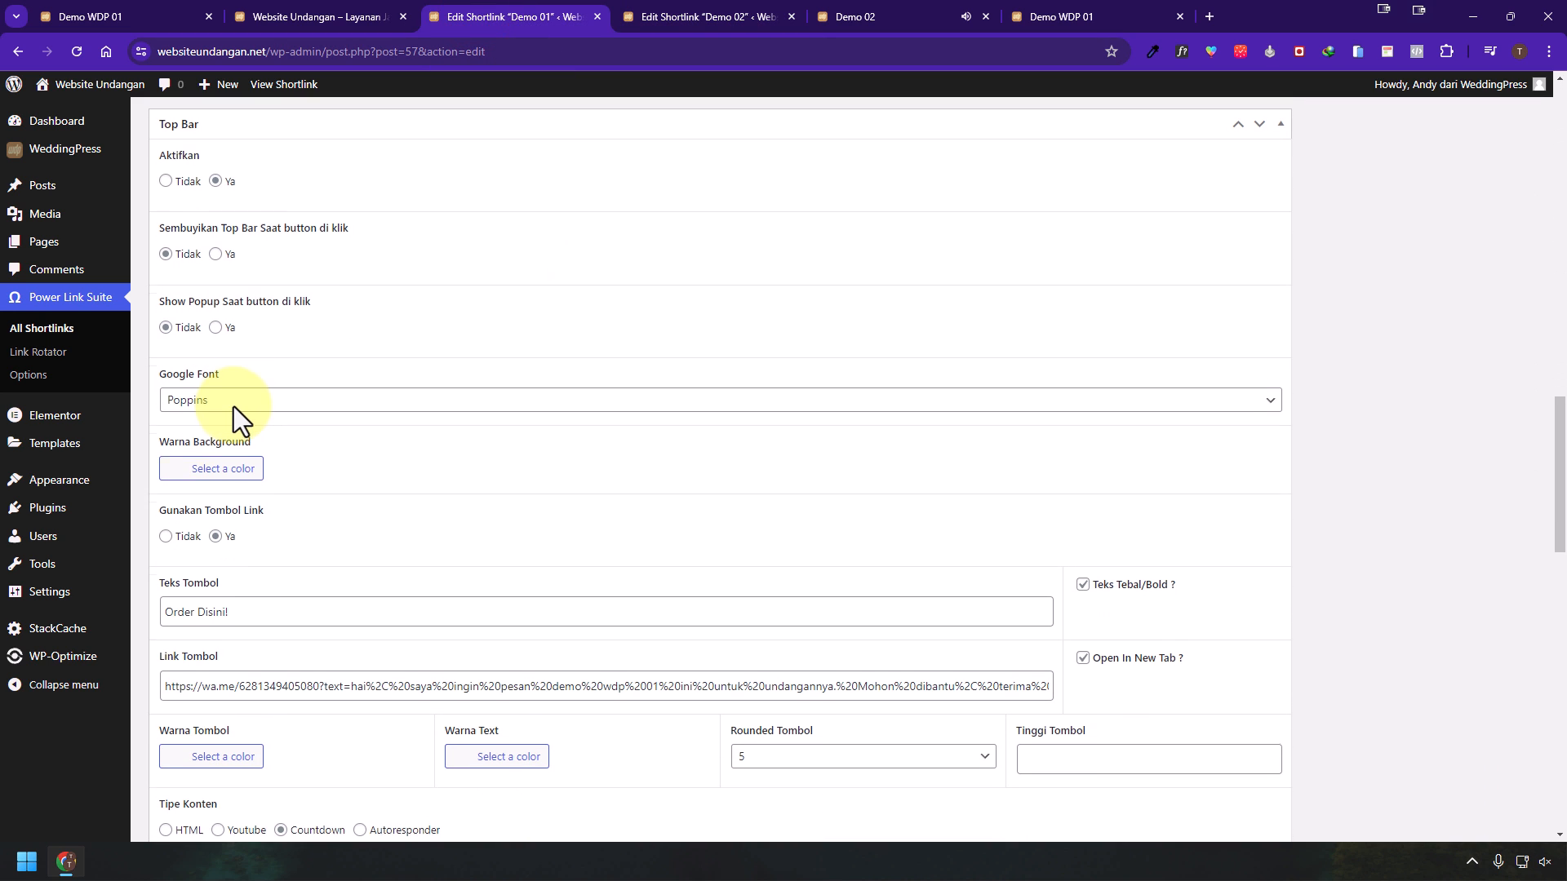
click(232, 469)
double_click(189, 638)
key(ctrl+c)
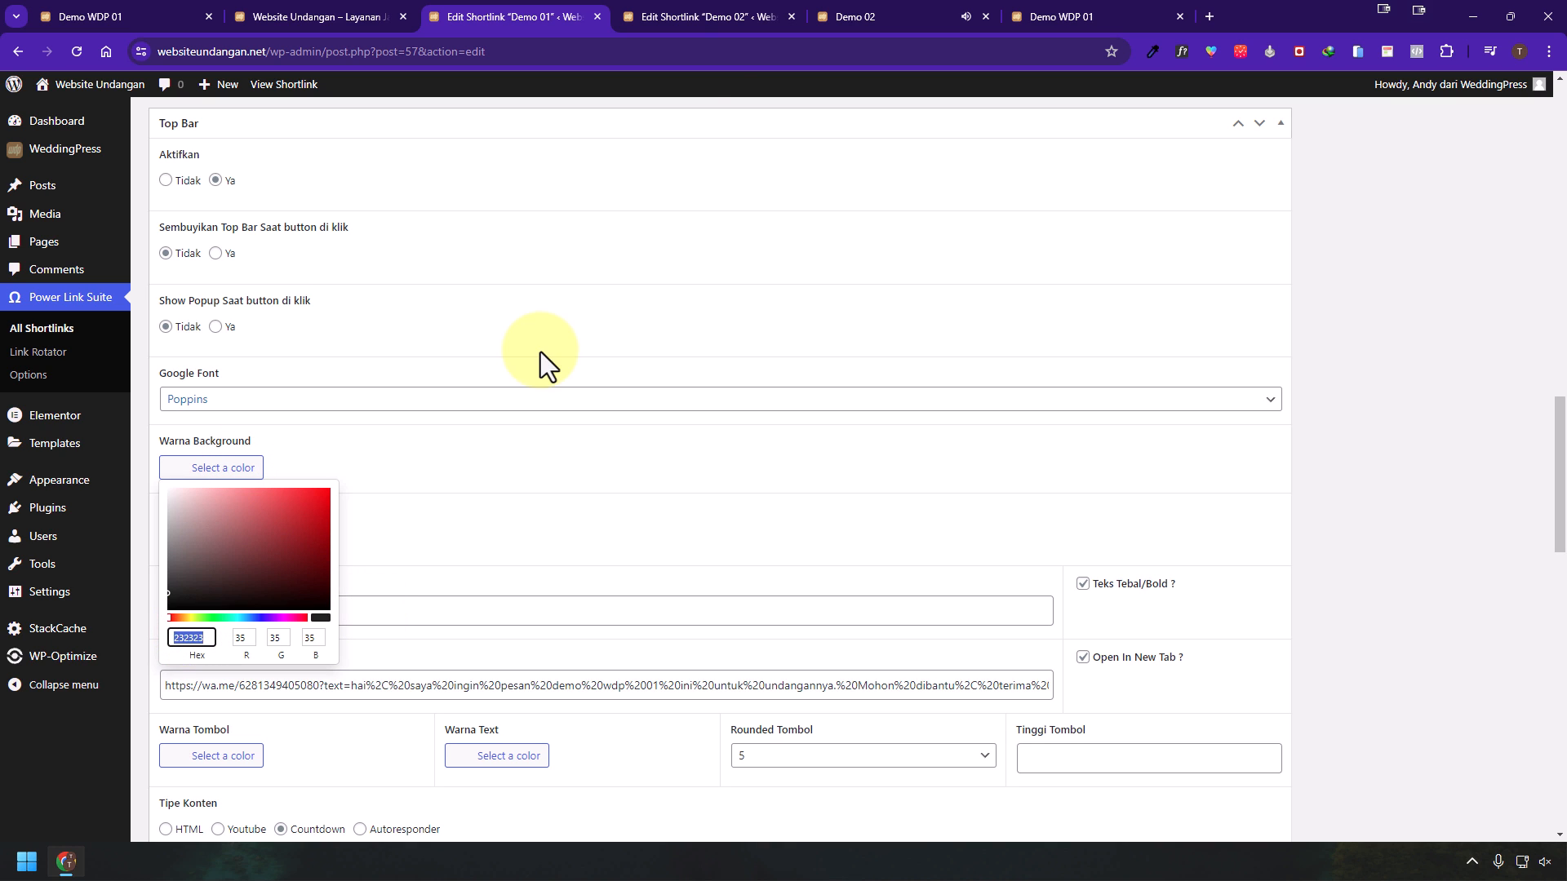
- Set the Warna Background of Demo 02's top bar to the copied hex code 232323
click(727, 20)
click(210, 375)
mouse_move(218, 363)
mouse_down()
mouse_move(260, 320)
mouse_move(229, 368)
mouse_move(276, 366)
mouse_move(190, 388)
mouse_up()
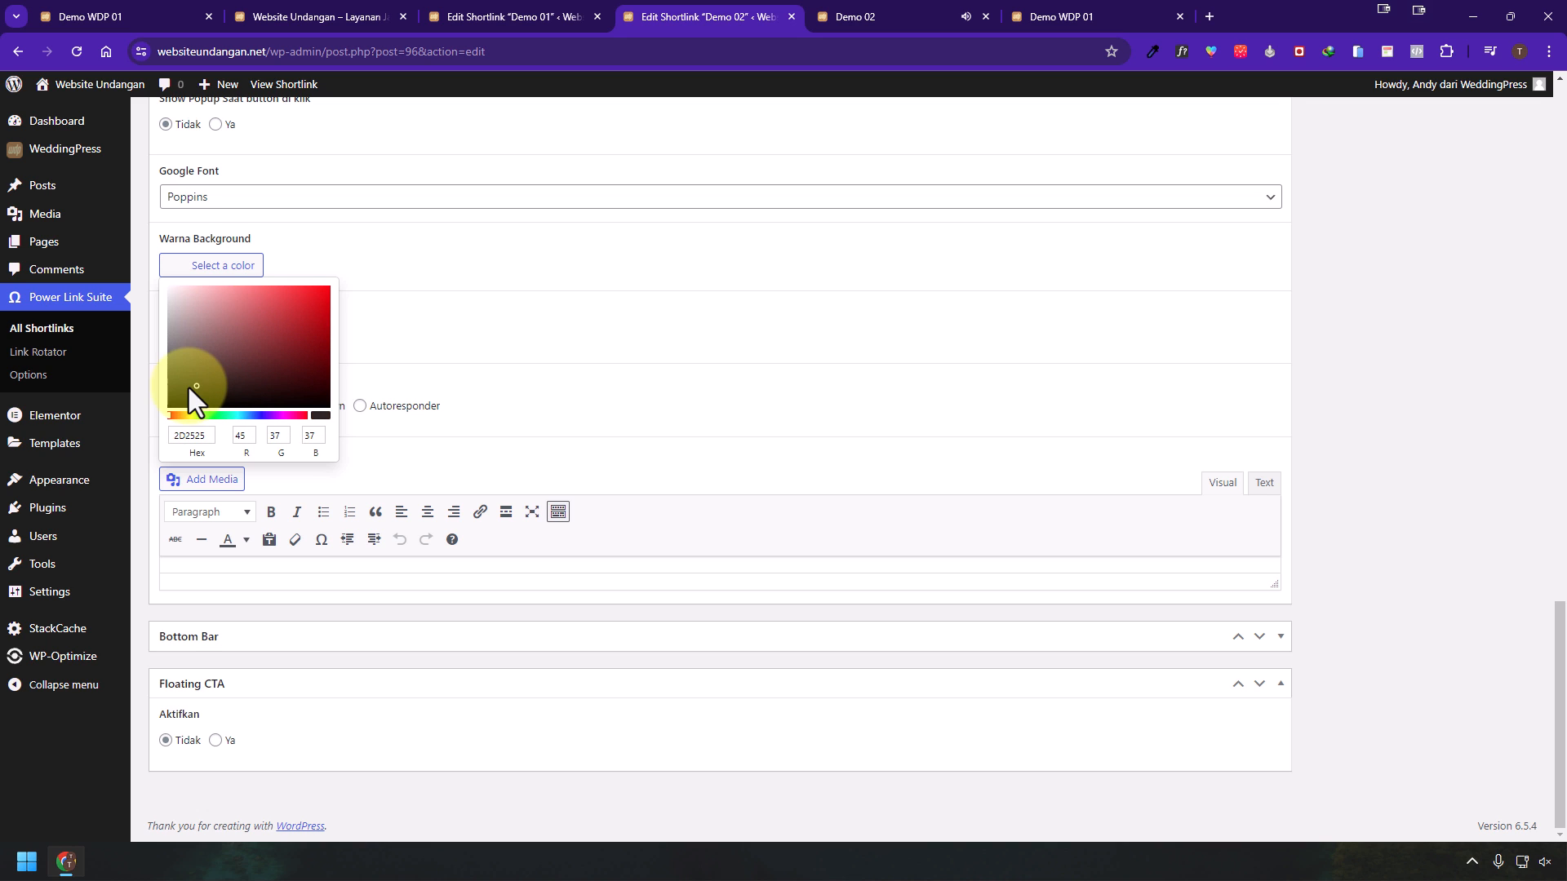
double_click(192, 436)
key(ctrl+v)
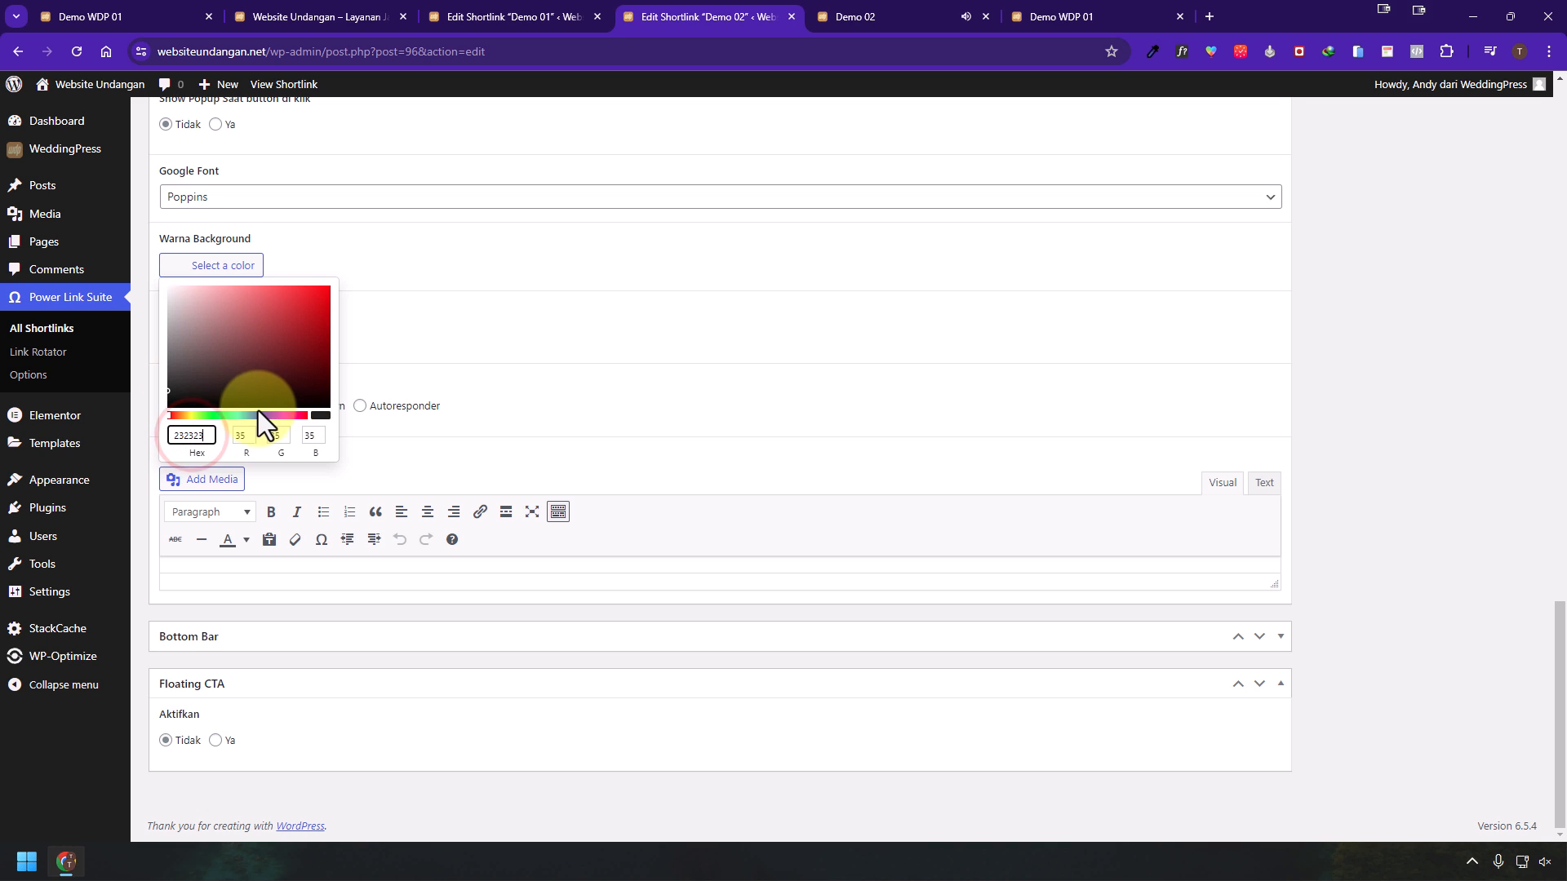
click(662, 338)
scroll(674, 345, up, 1)
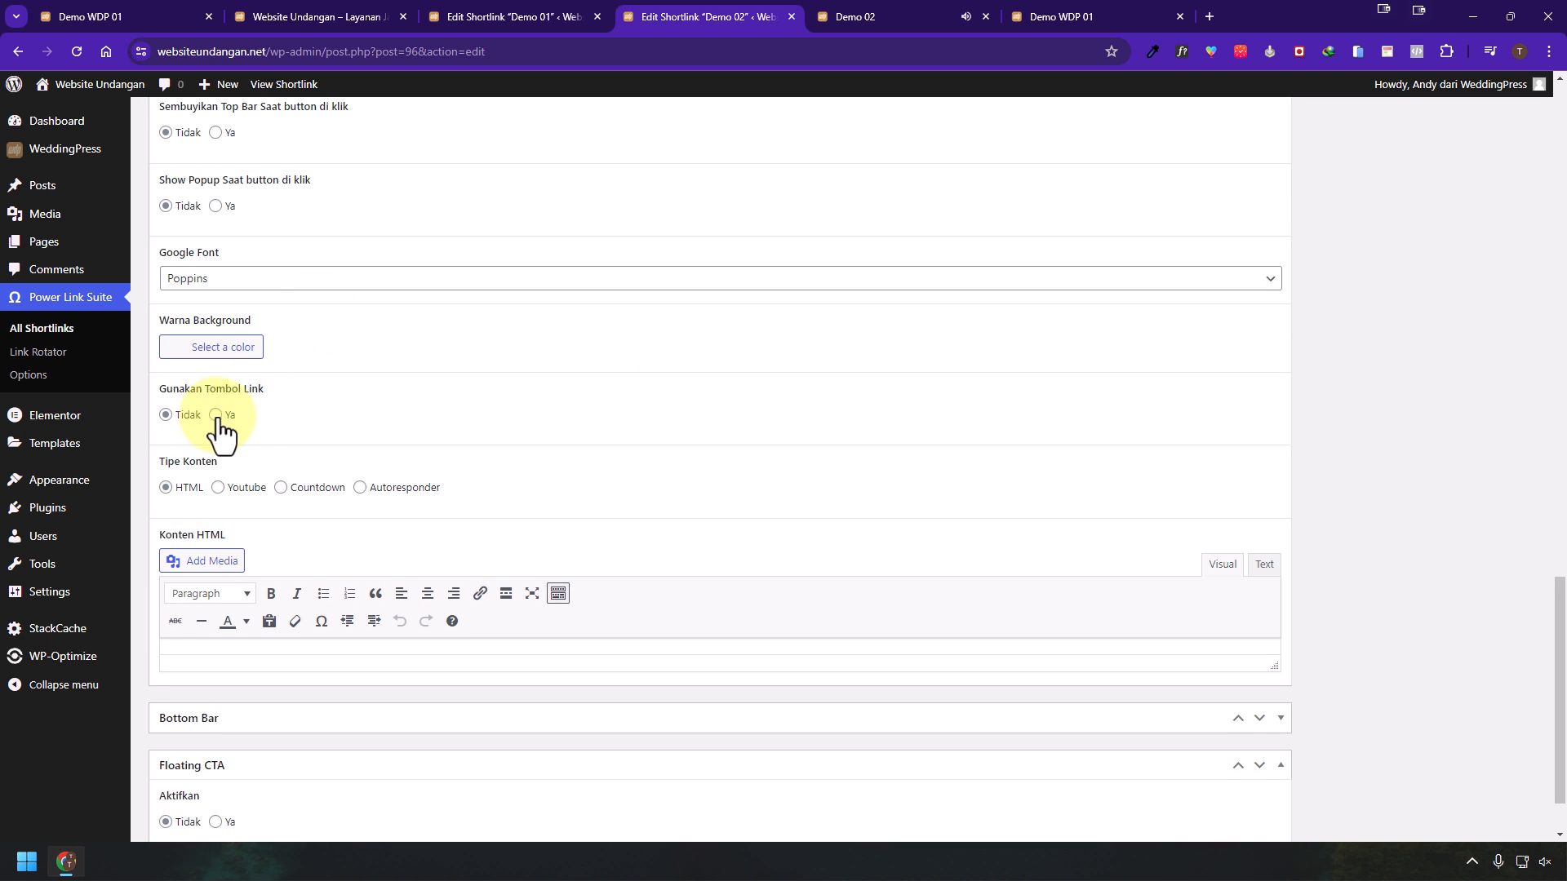
- Enable the link button in Demo 02's top bar and set its text to "Order Disini!", copied from Demo 01's settings
click(1124, 12)
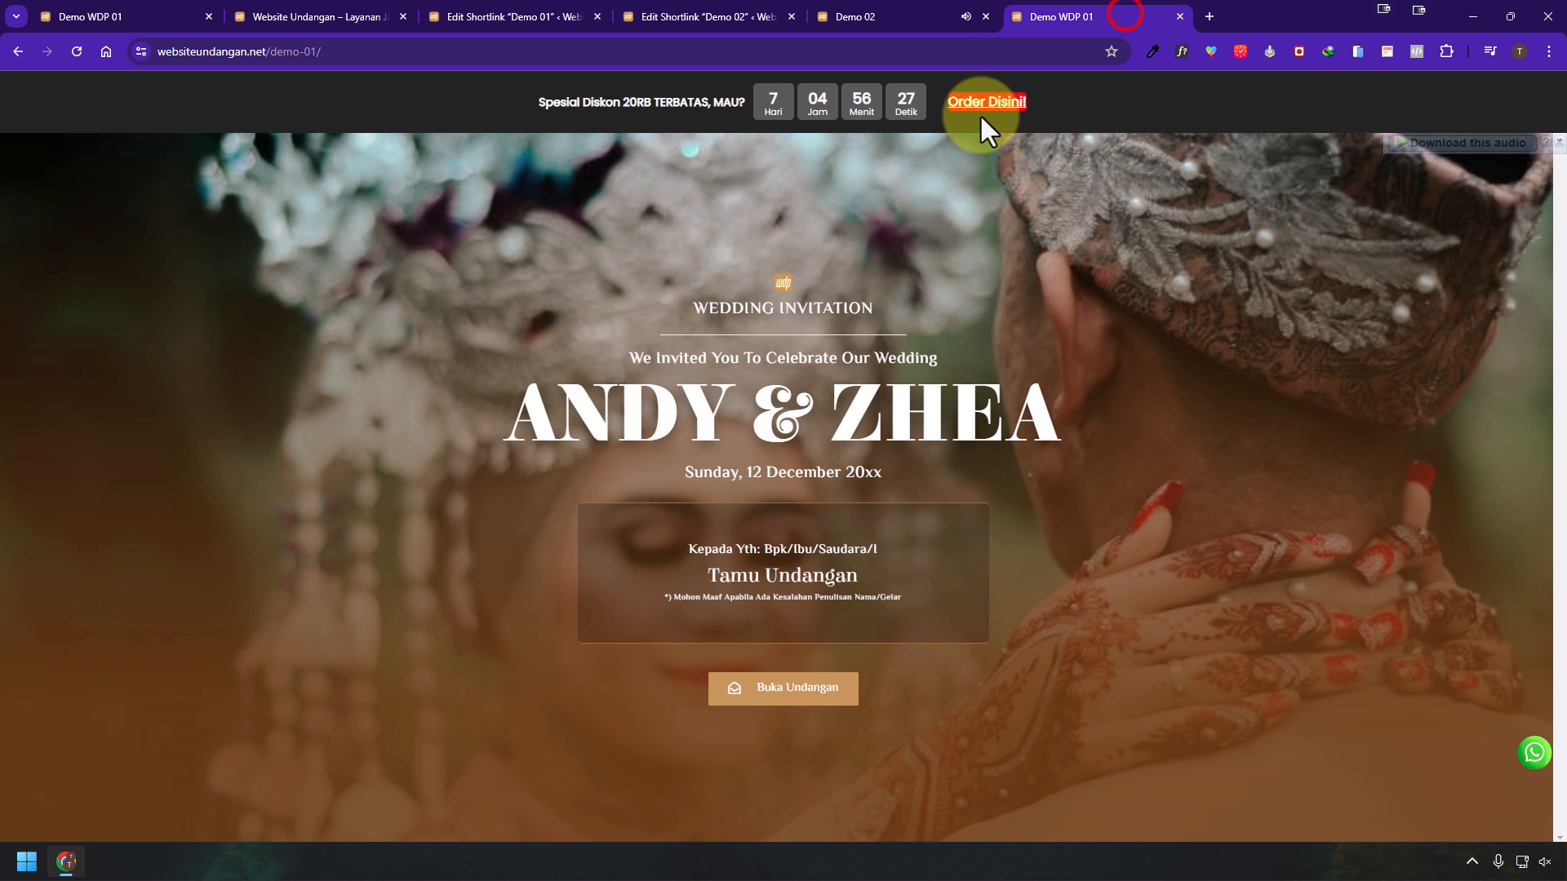
click(739, 16)
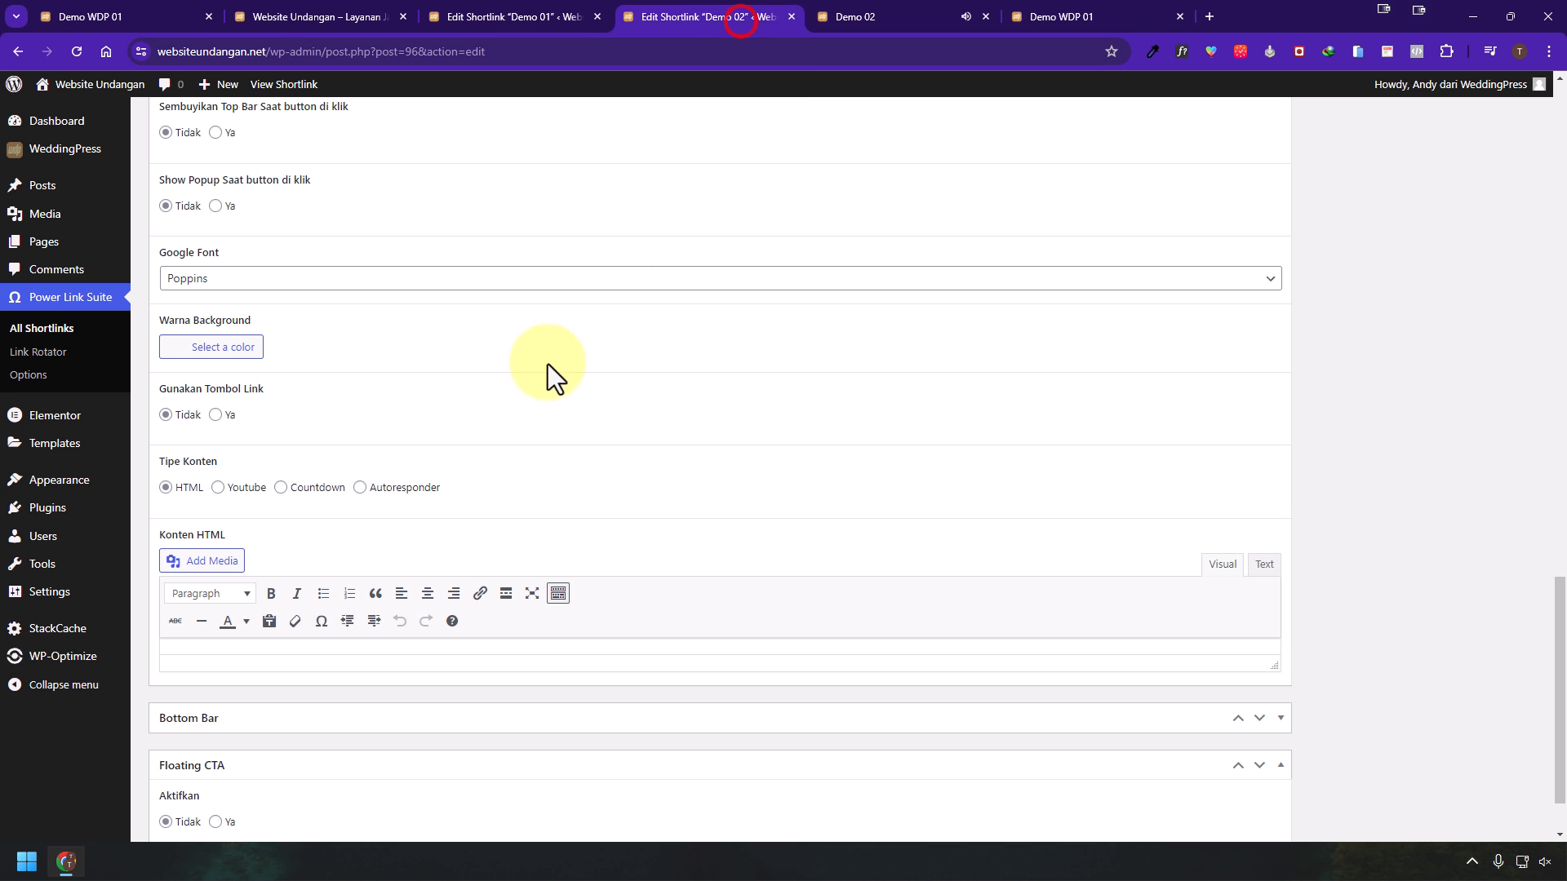
click(217, 416)
click(473, 17)
scroll(1379, 413, down, 3)
click(1448, 400)
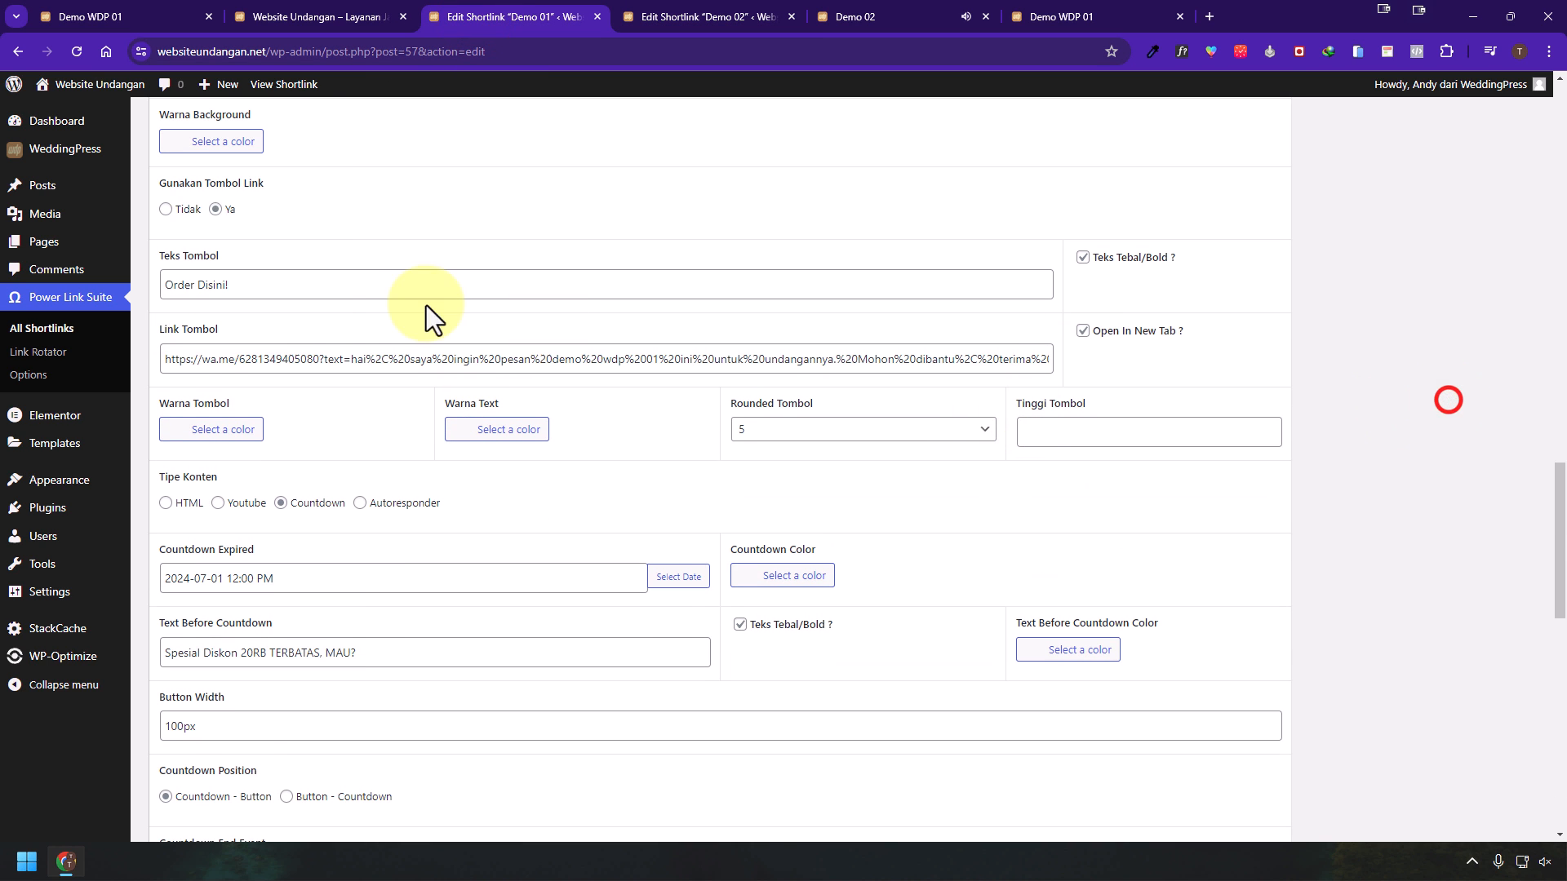
triple_click(367, 290)
key(ctrl+c)
click(722, 17)
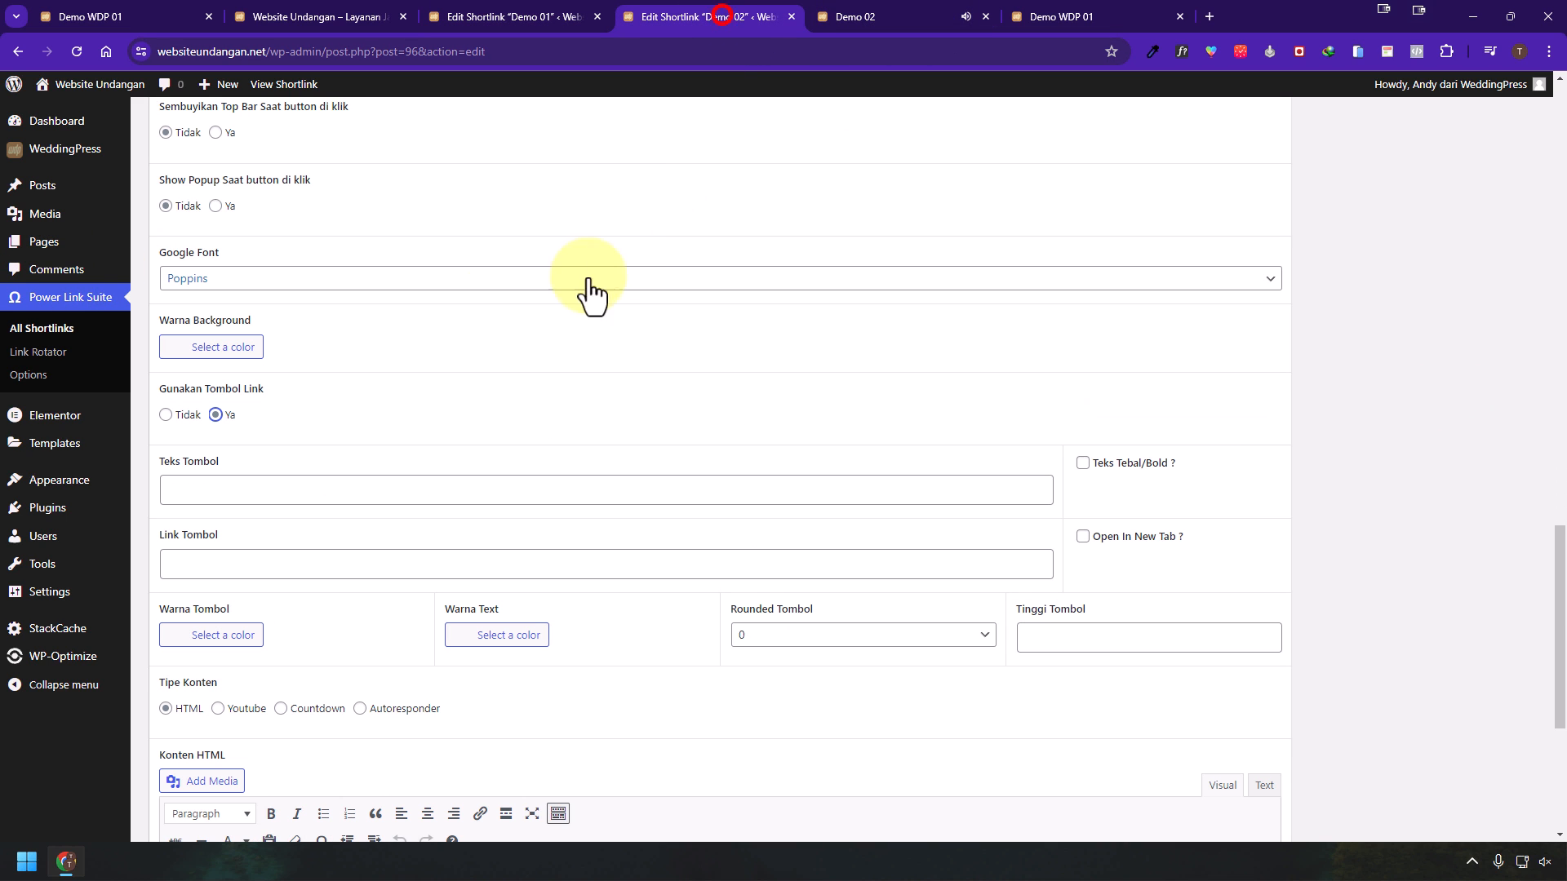
click(302, 496)
key(ctrl+v)
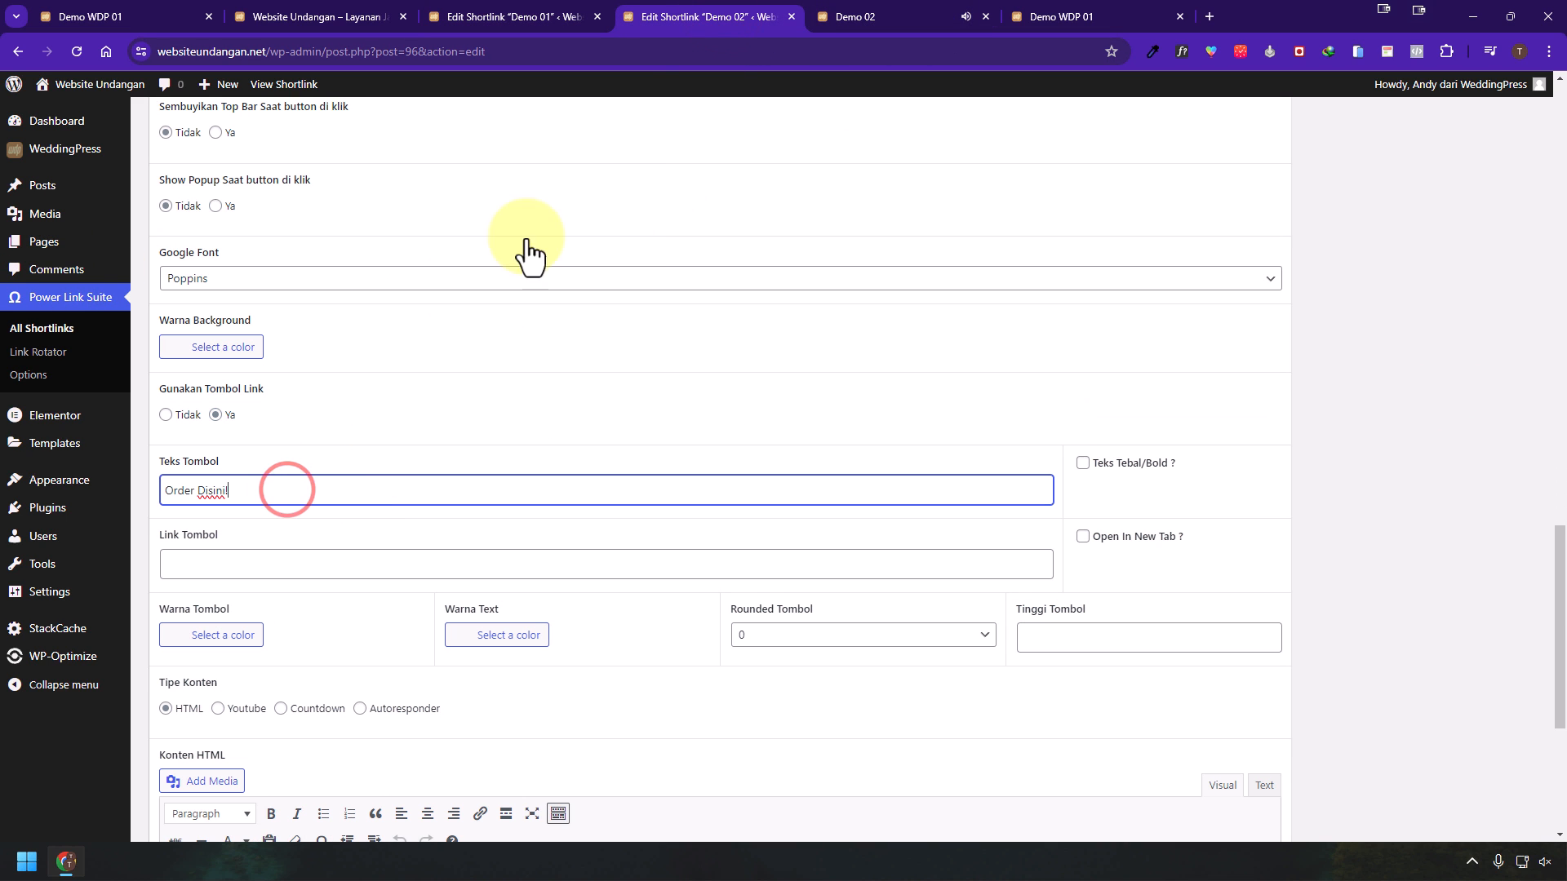
- Copy Demo 01's WhatsApp button link into Demo 02's Link Tombol, and enable bold button text and opening in a new tab
click(513, 24)
triple_click(570, 359)
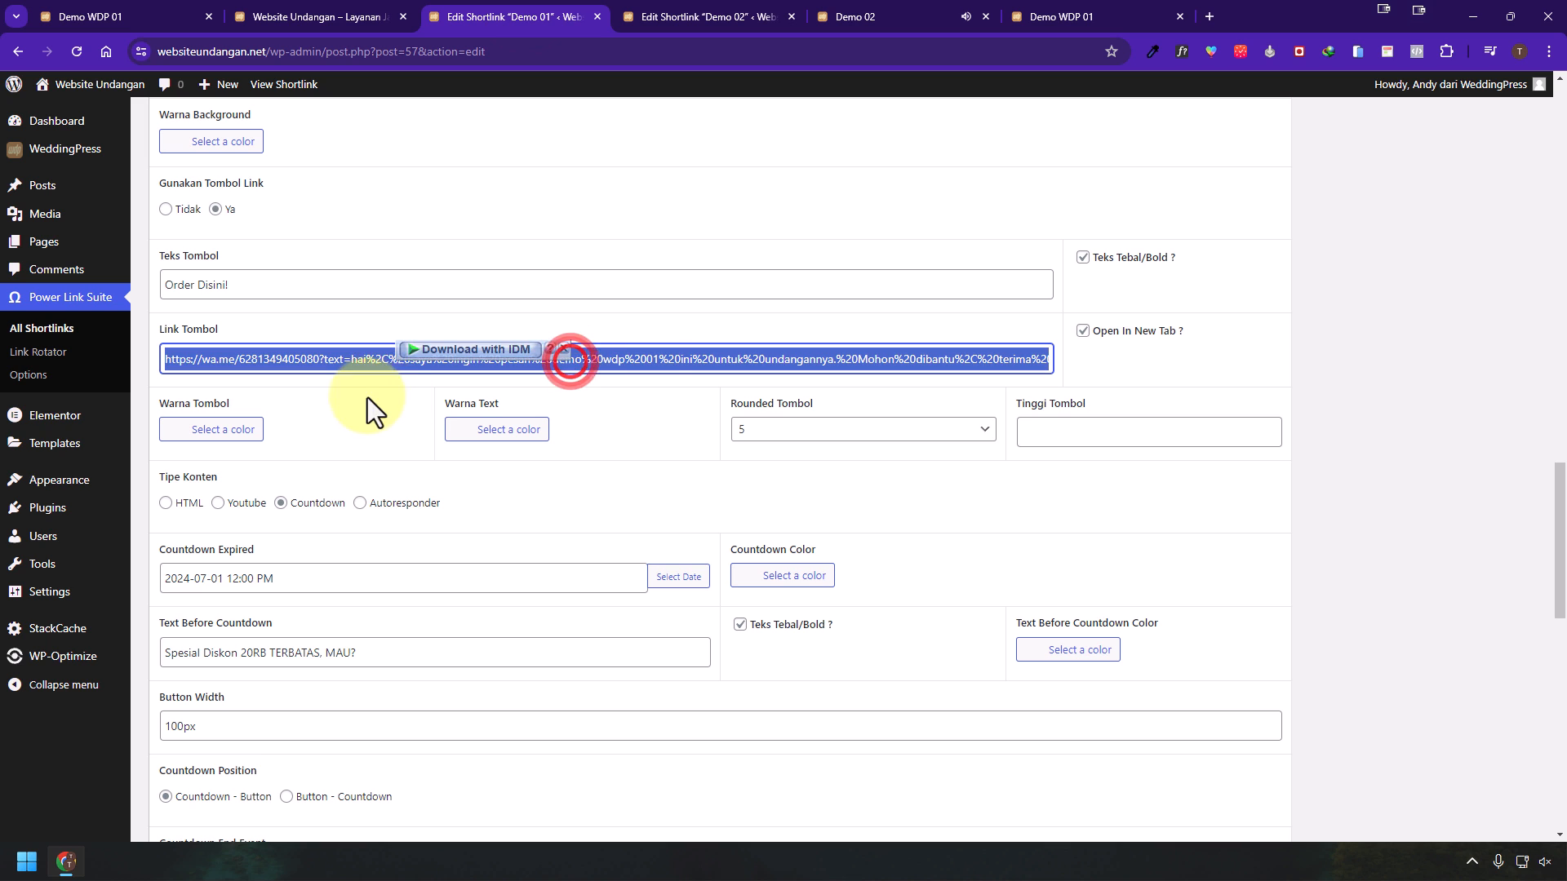
click(694, 10)
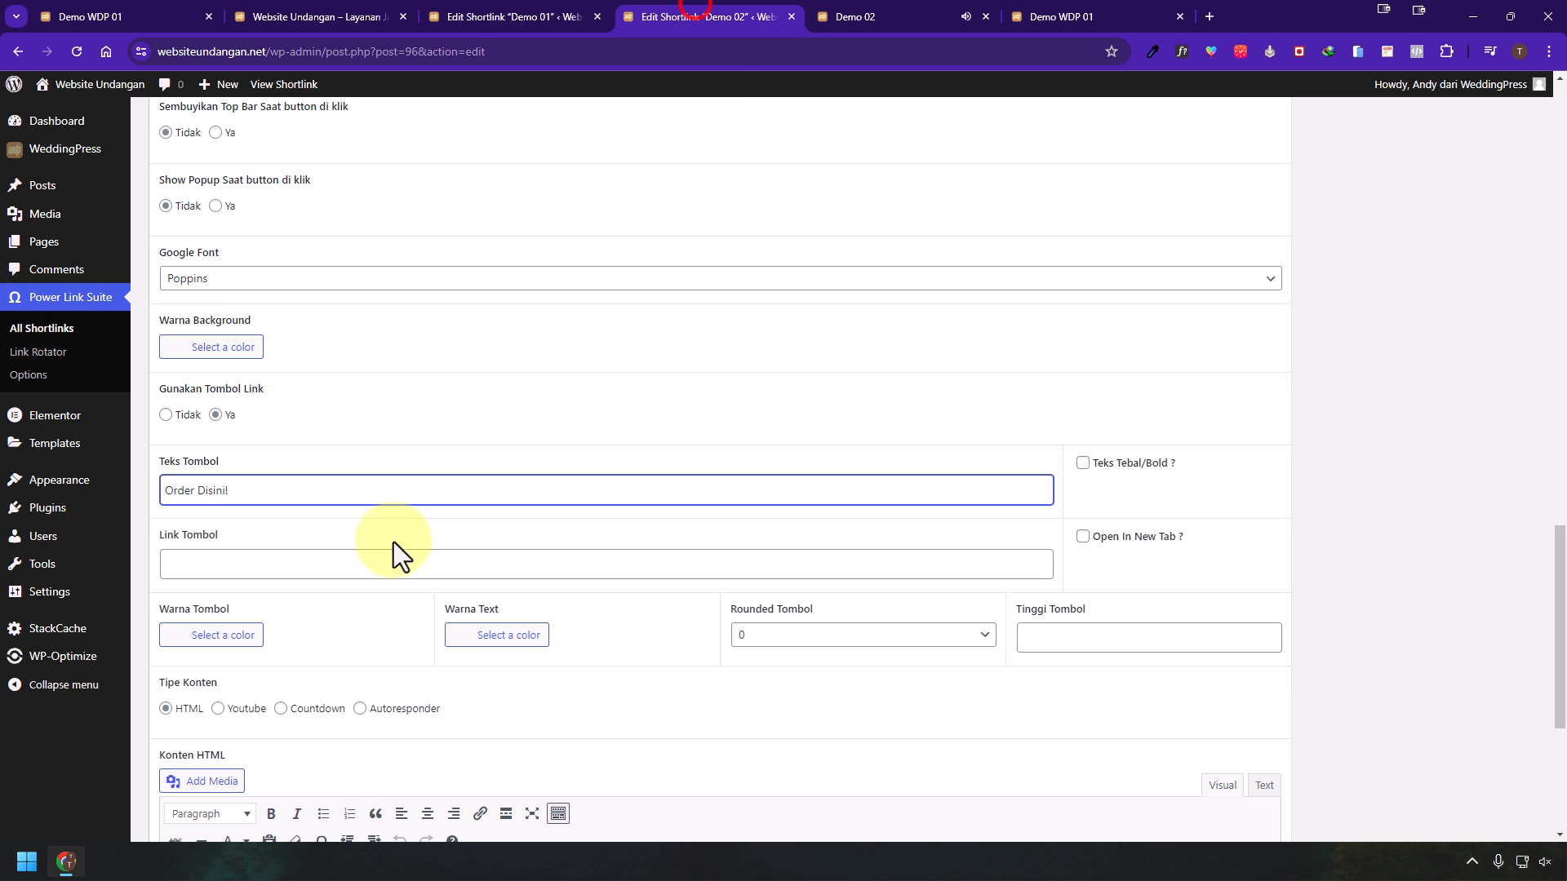
click(389, 560)
key(ctrl+v)
click(1082, 463)
click(1082, 537)
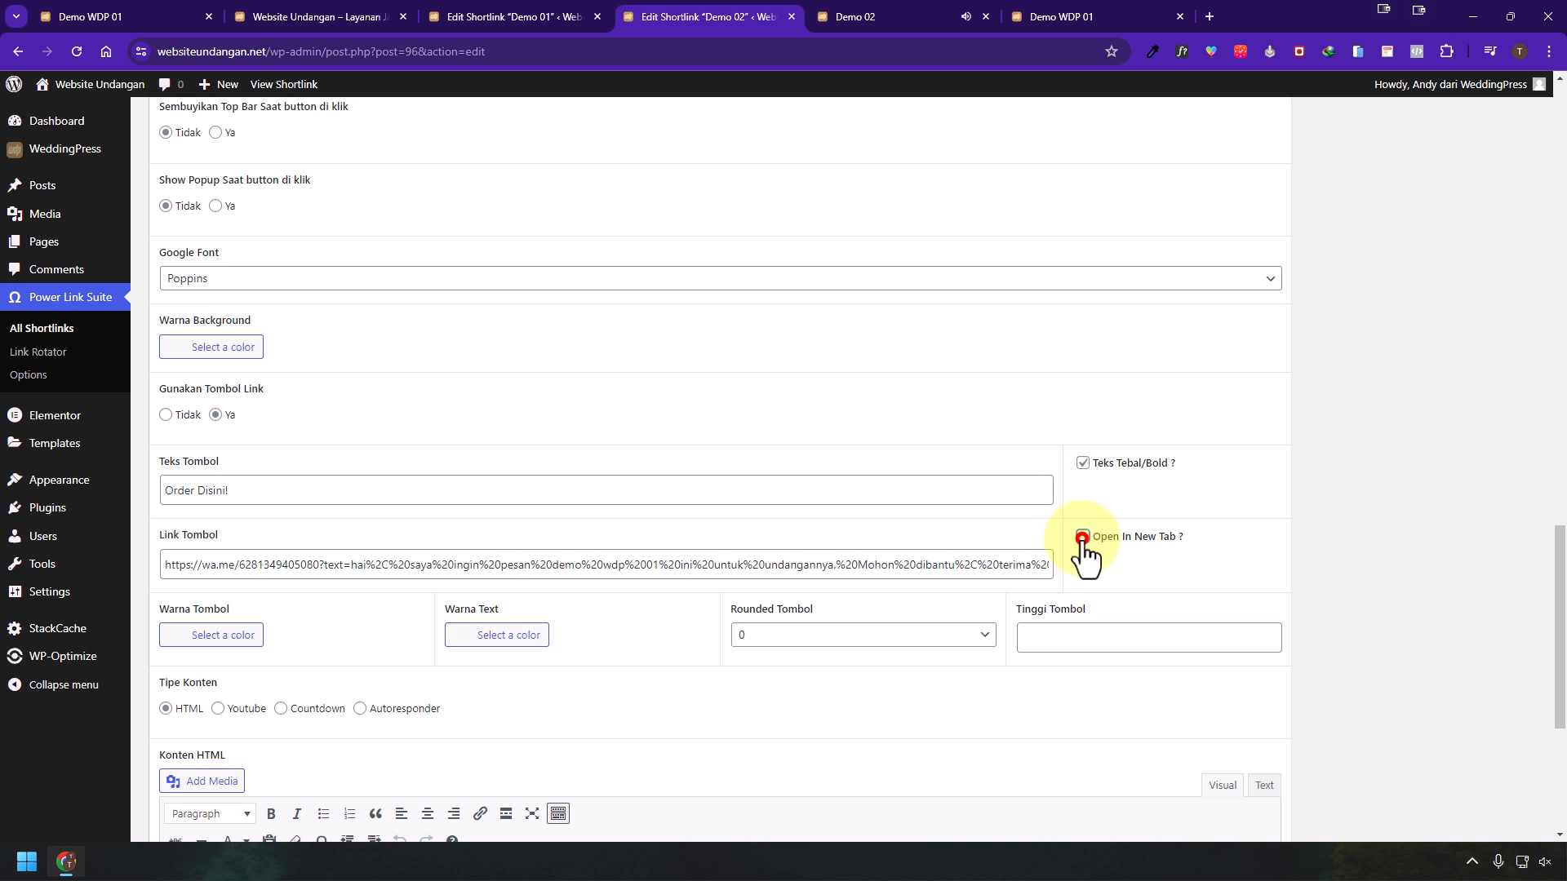
- Style Demo 02's top bar button with white FFFFFF as its colour, red text (about F11E1E) and a rounding of 5
scroll(1396, 489, down, 4)
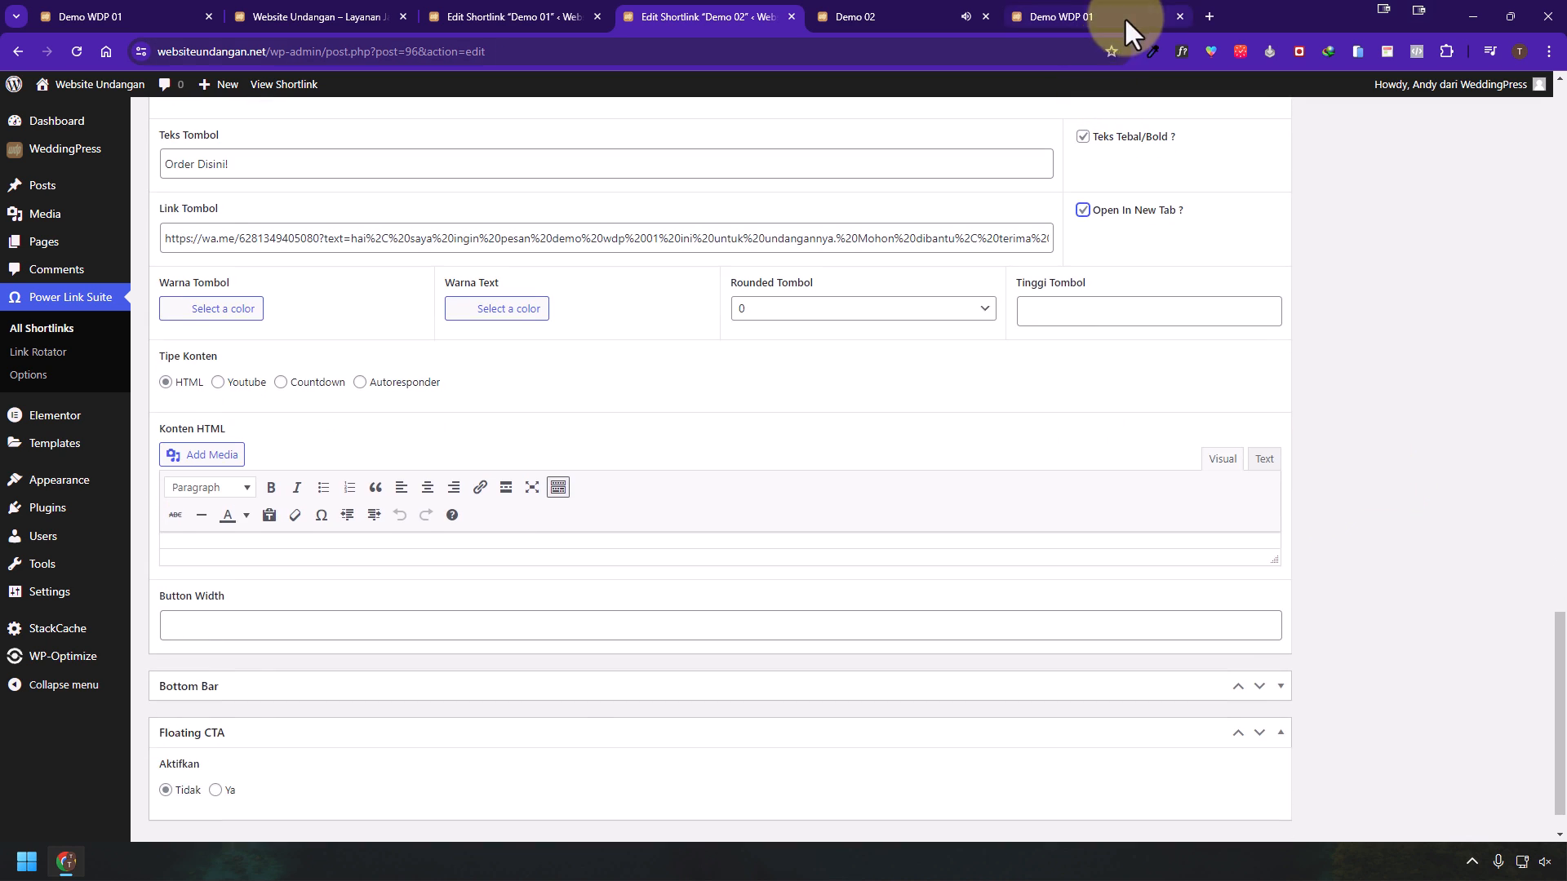
click(249, 307)
click(202, 380)
drag(197, 366, 165, 327)
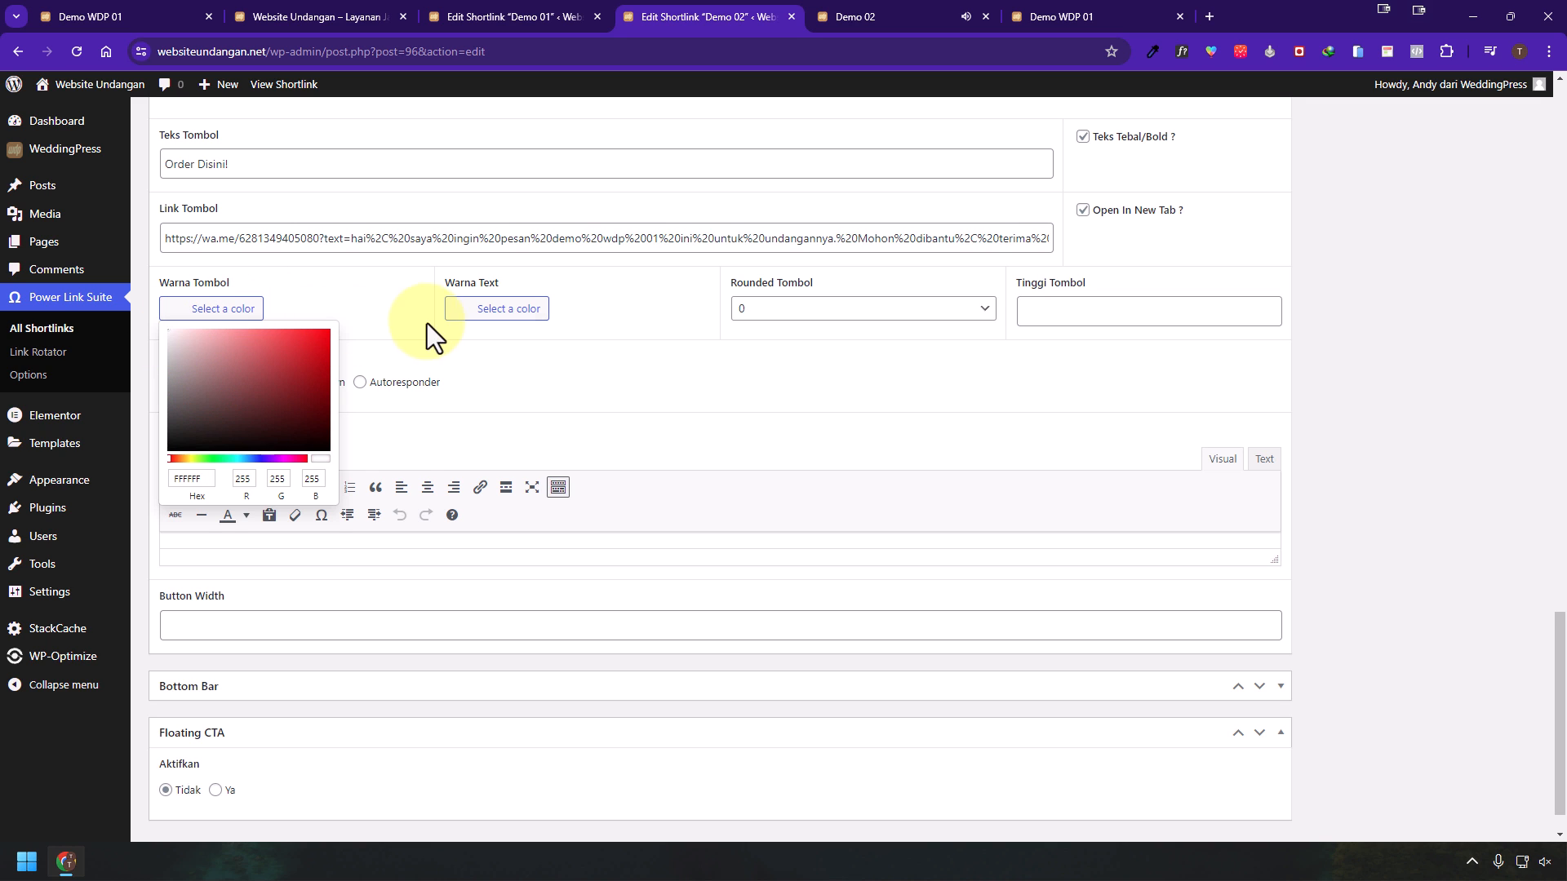
click(487, 318)
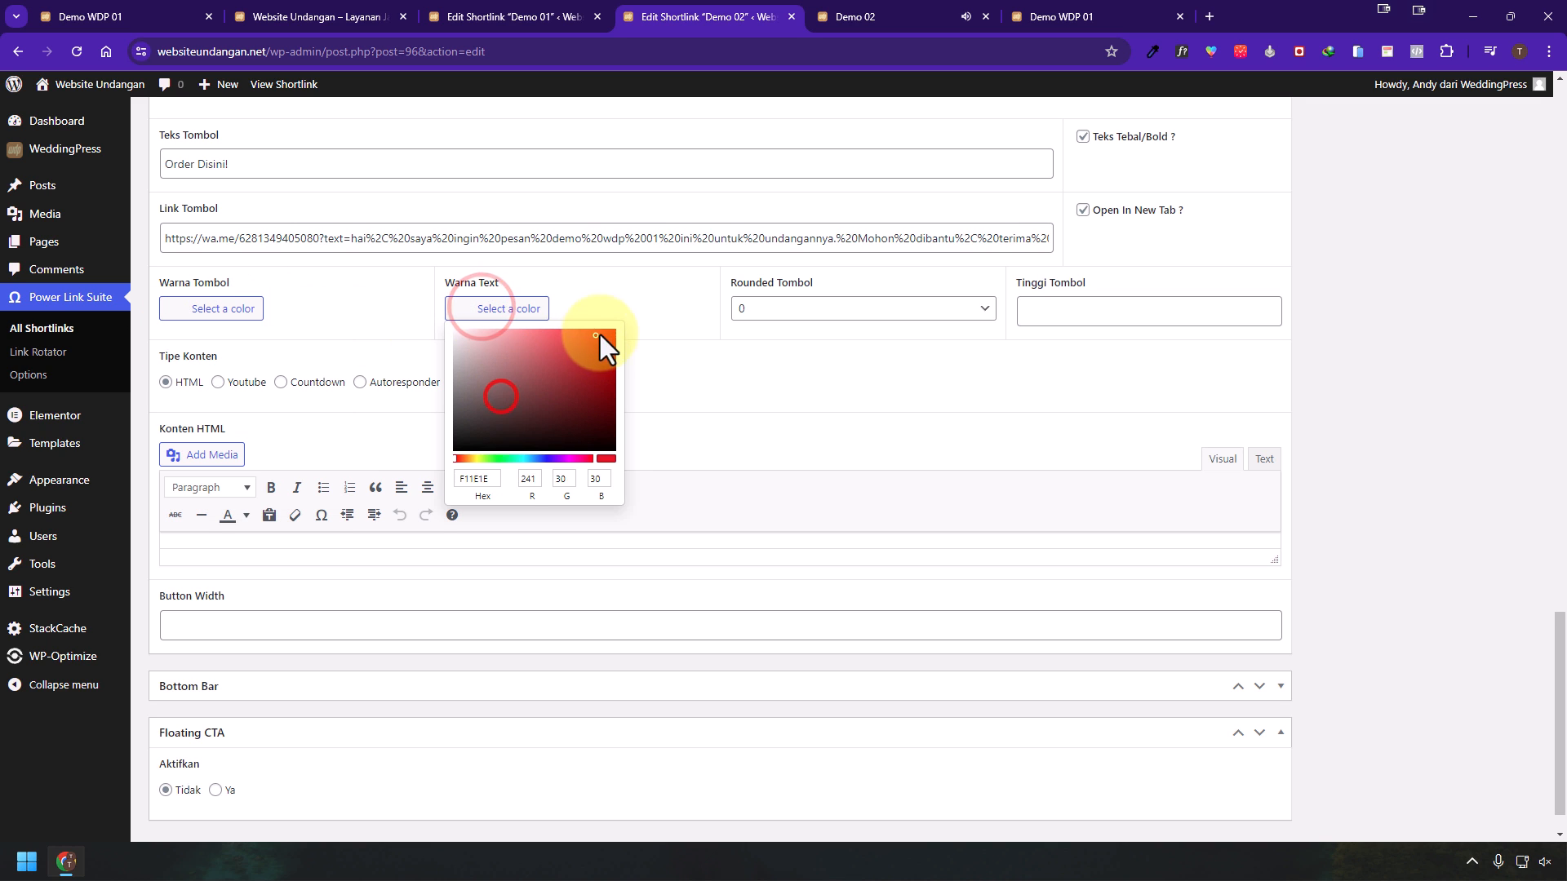
click(894, 308)
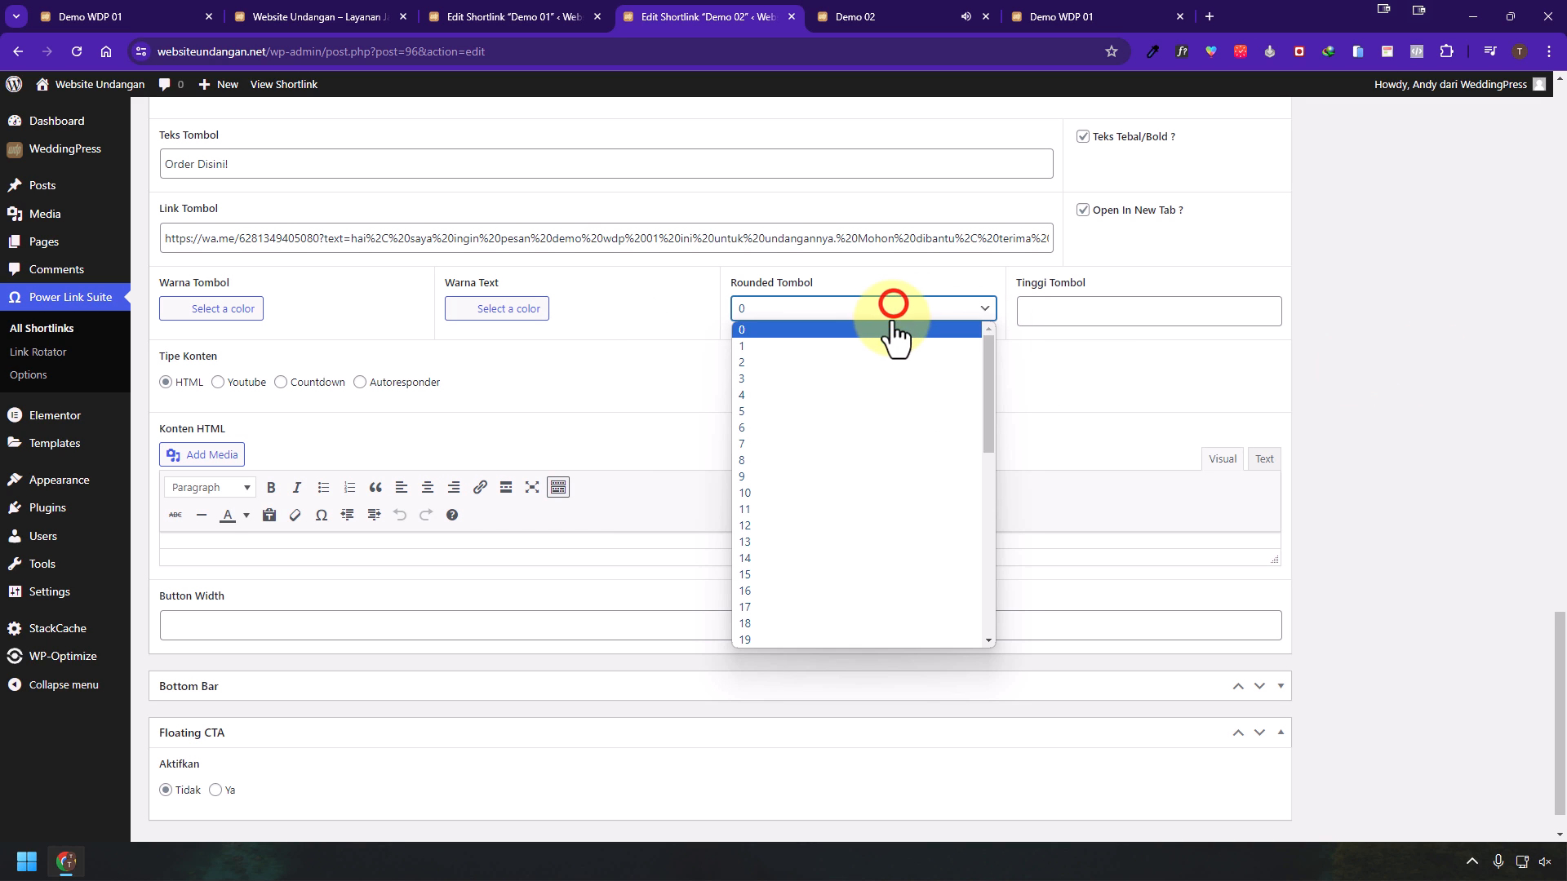
click(867, 411)
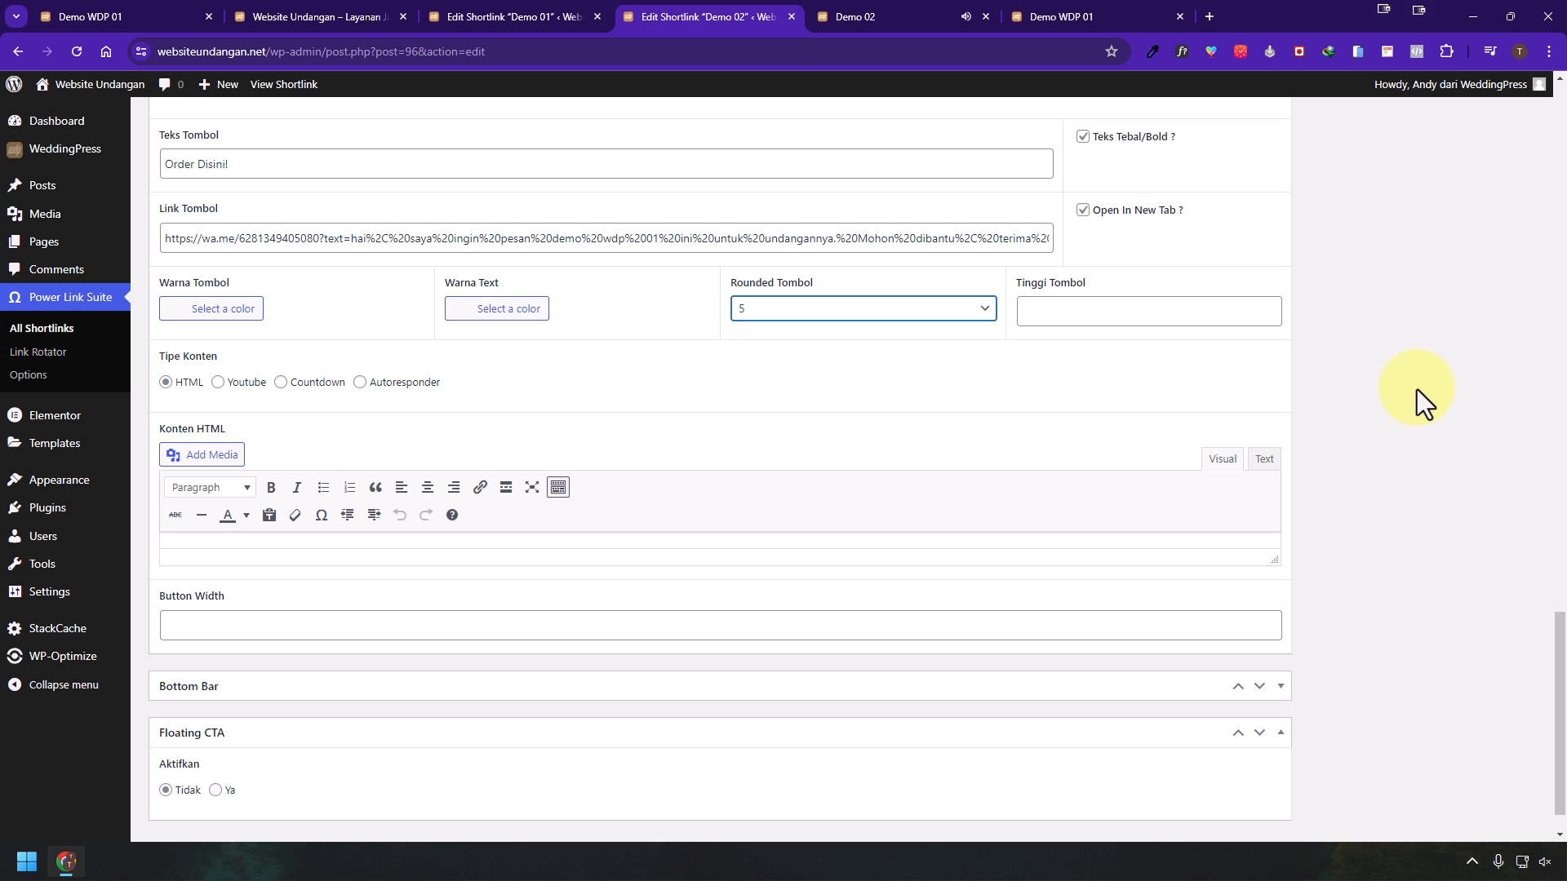
click(1084, 15)
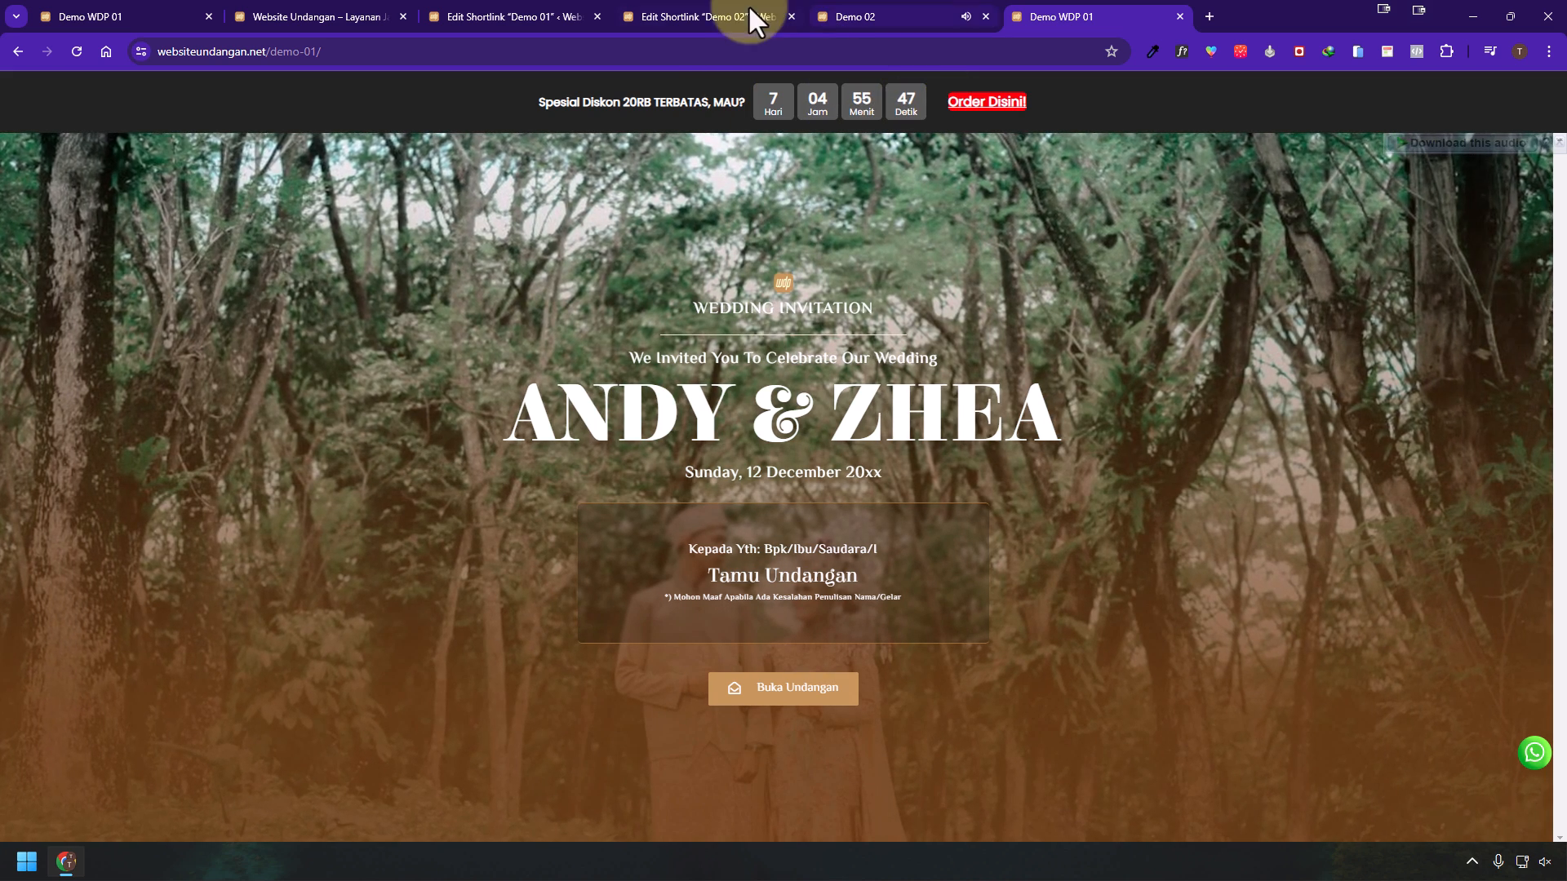
click(693, 11)
scroll(329, 445, down, 1)
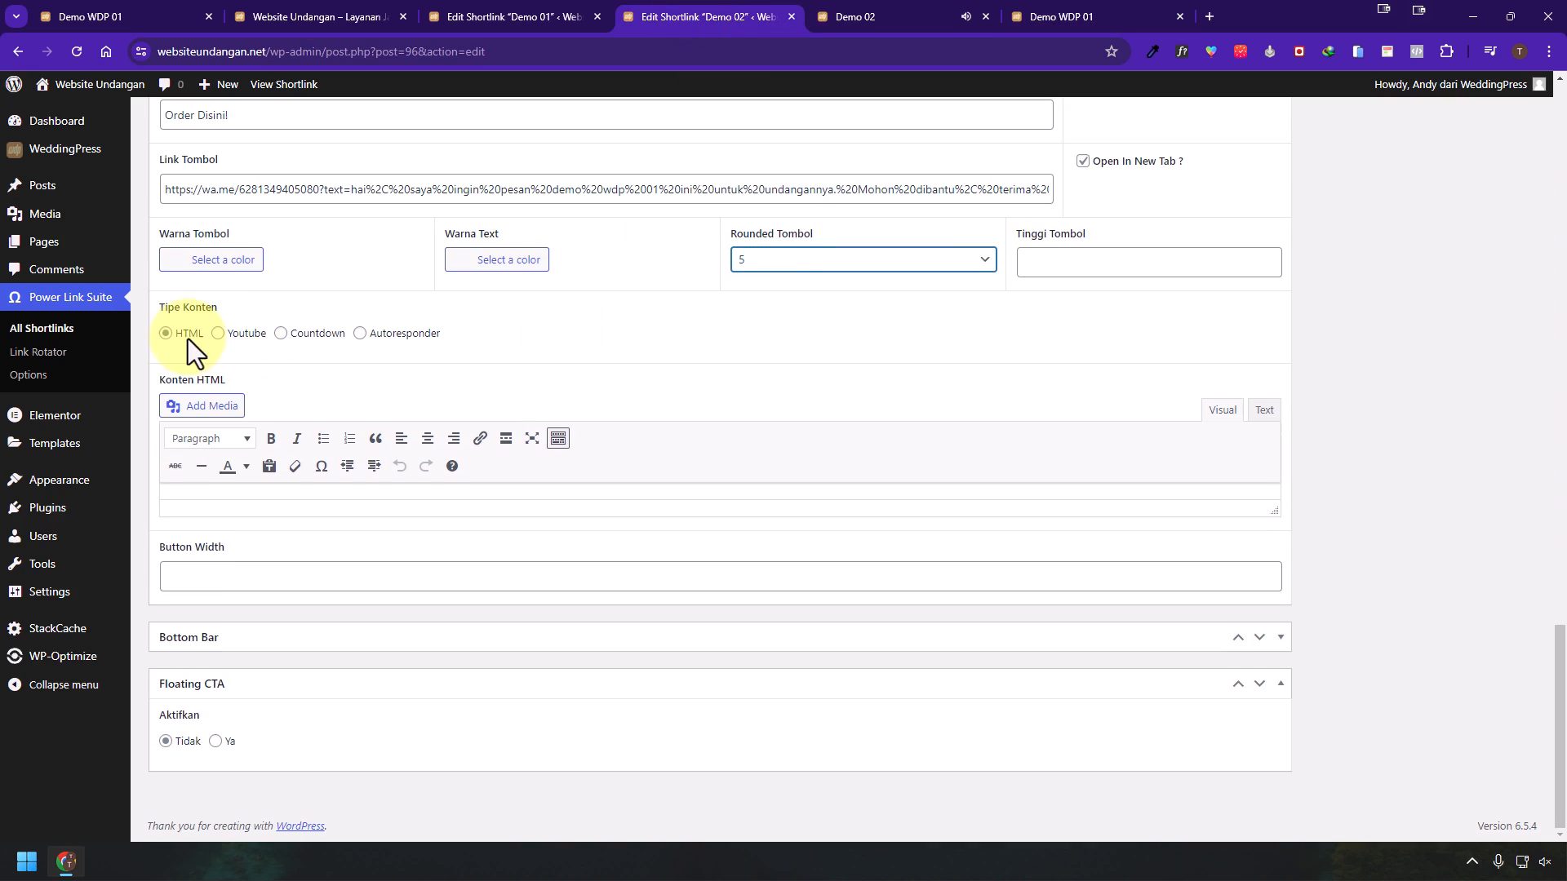
click(292, 334)
click(491, 405)
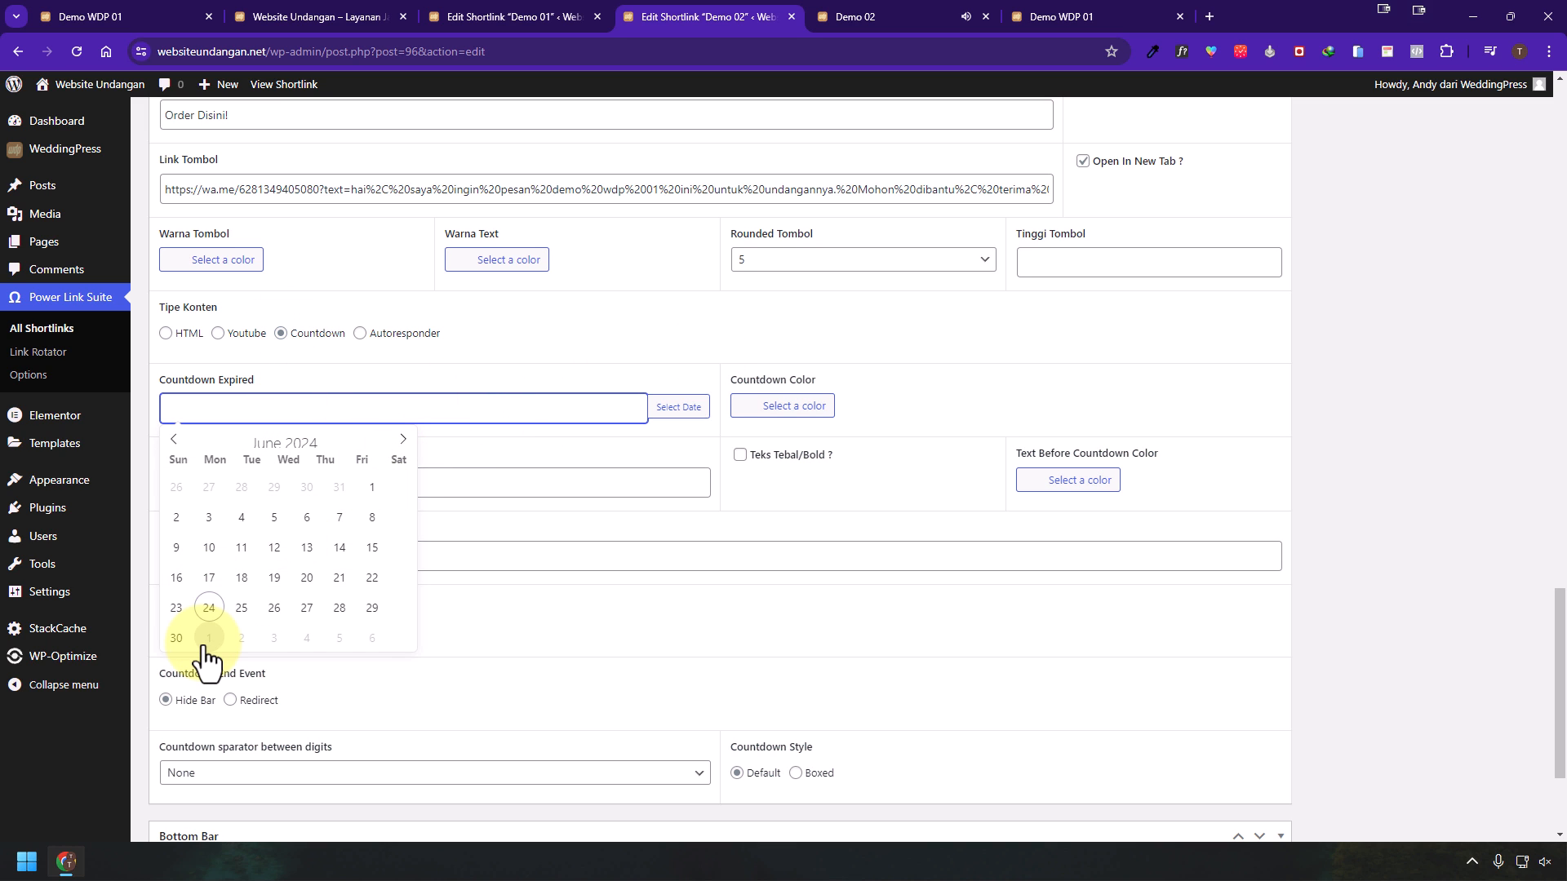
click(207, 640)
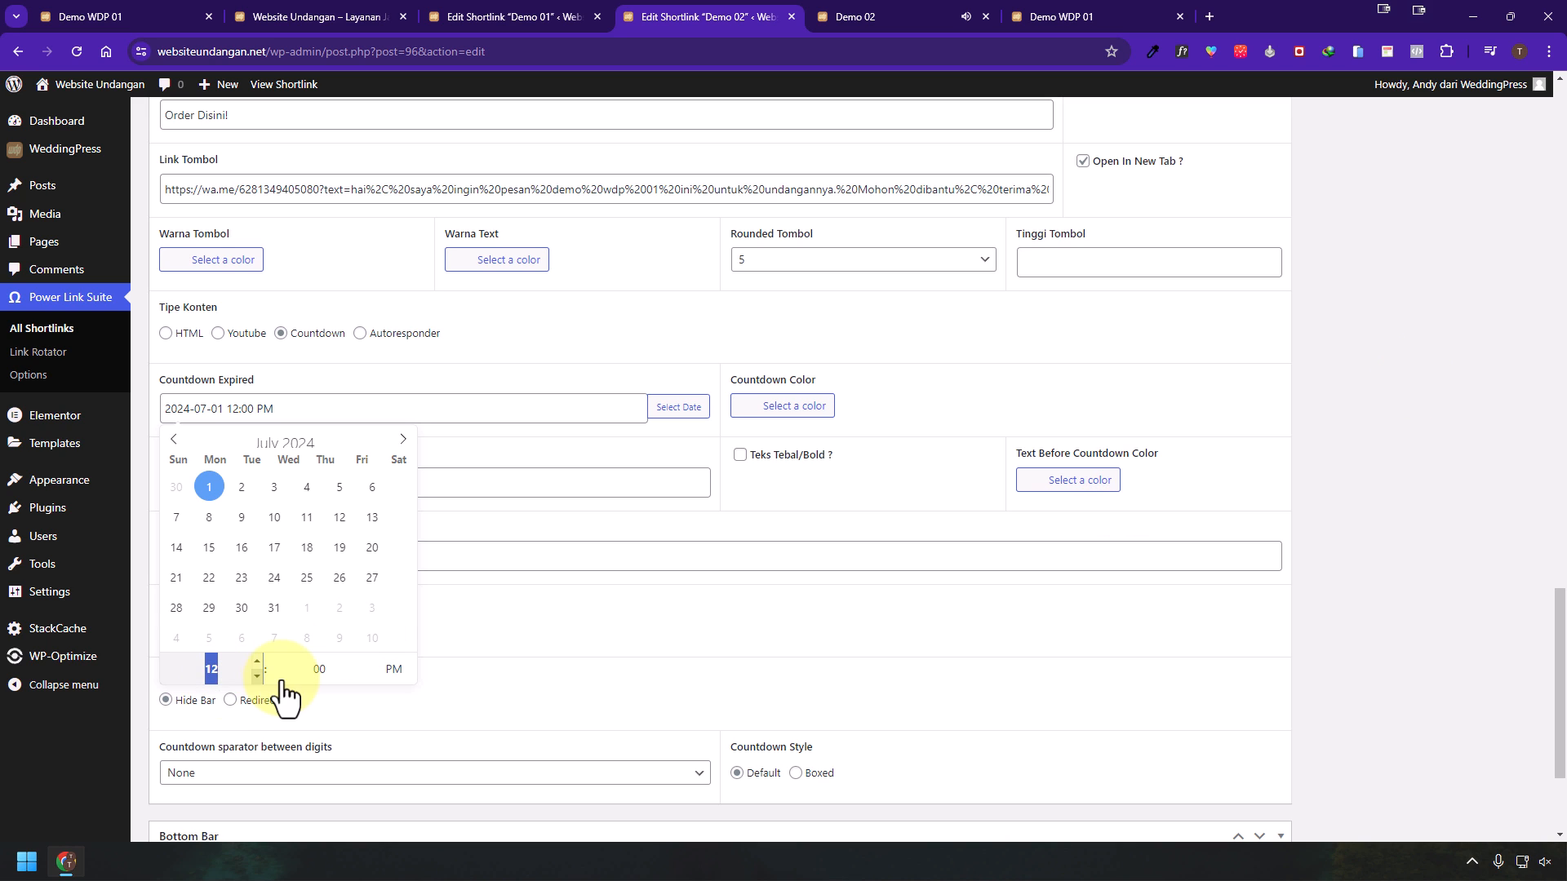
click(1375, 369)
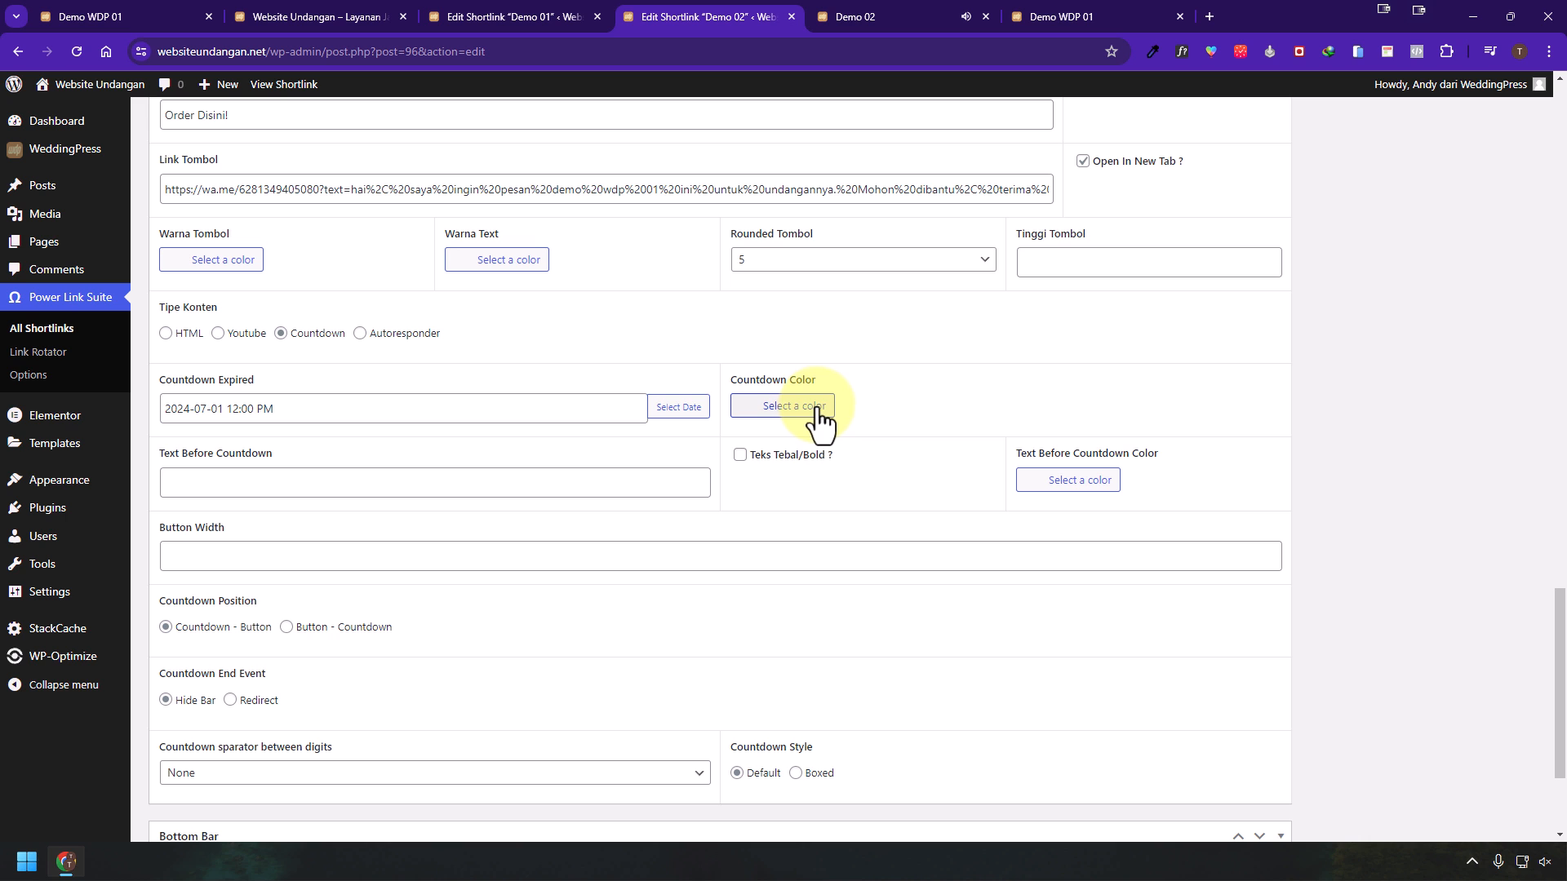
- Set Demo 02's Text Before Countdown to "Spesial Diskon 20RB TERBATAS, MAU?", copied from Demo 01's settings
click(552, 33)
scroll(687, 536, down, 8)
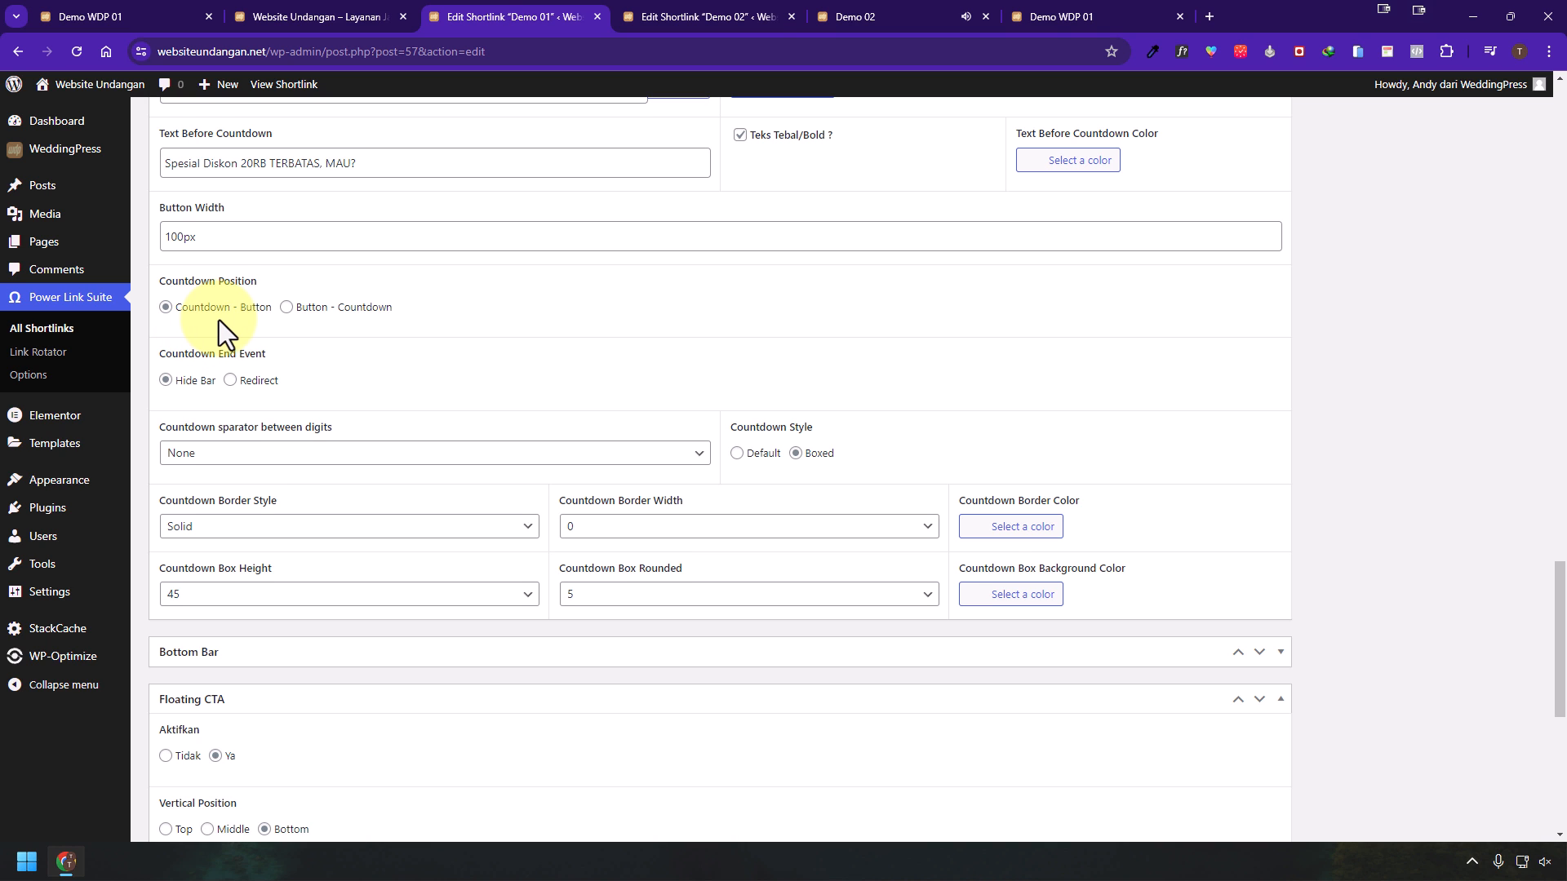
scroll(218, 320, up, 2)
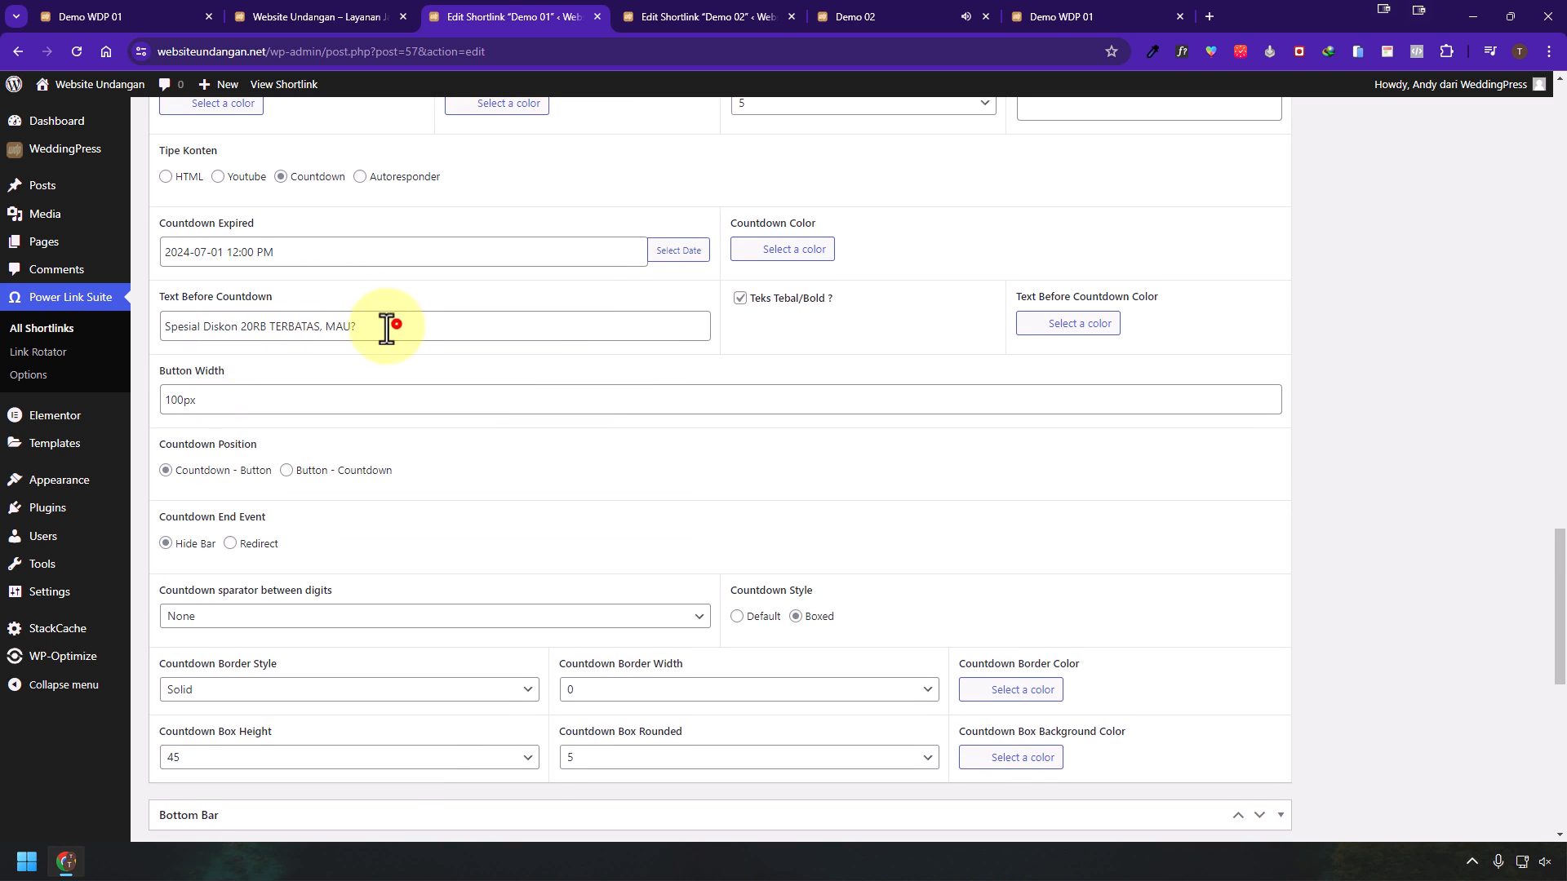
drag(387, 326, 170, 325)
key(ctrl+c)
click(733, 20)
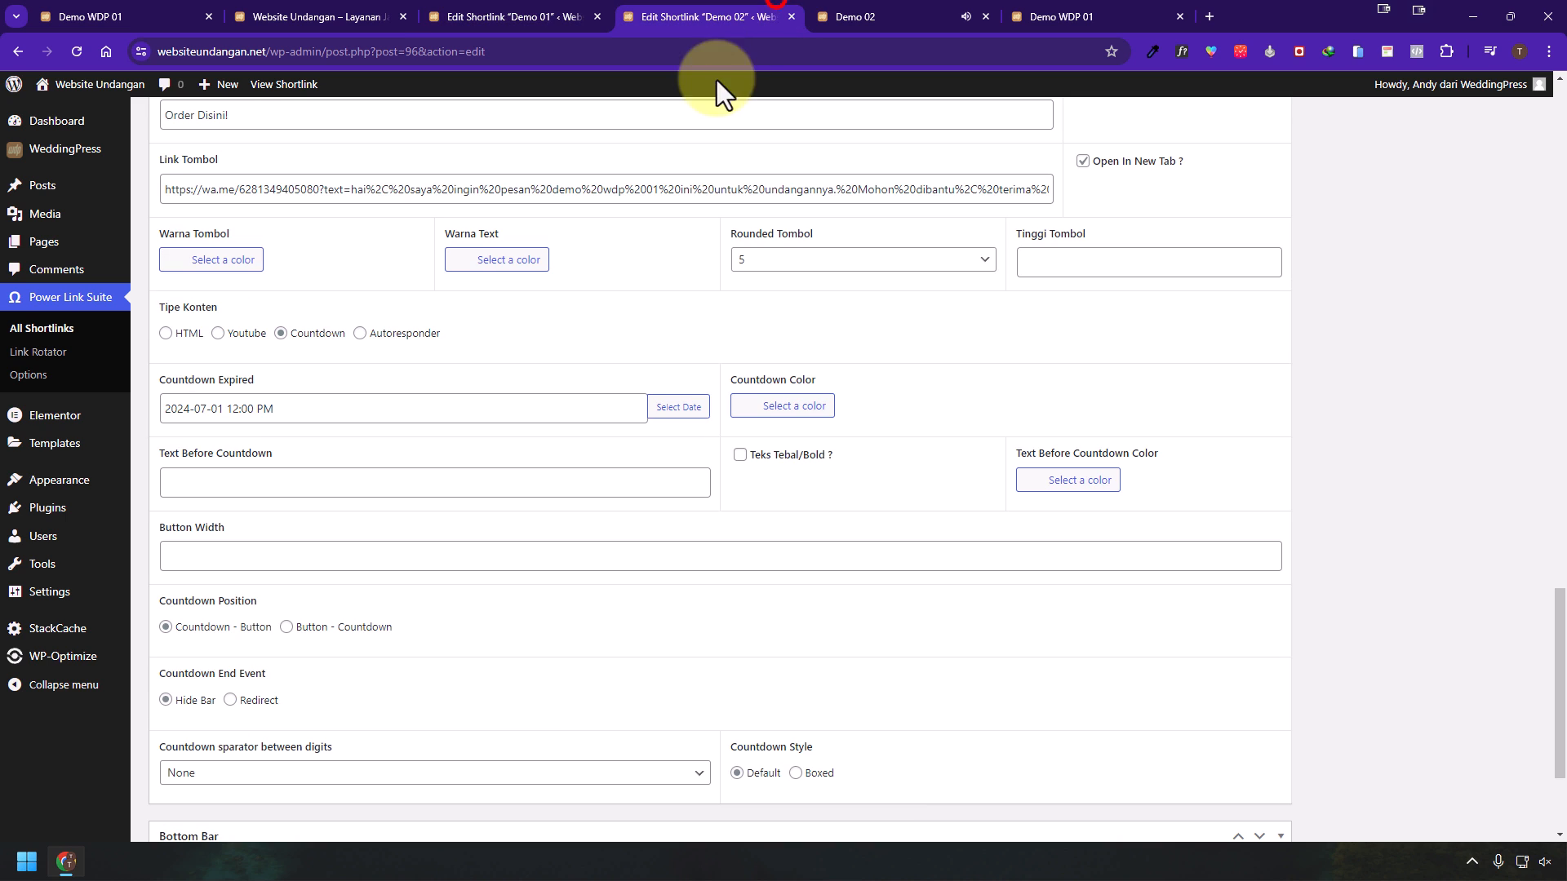
click(444, 480)
key(ctrl+v)
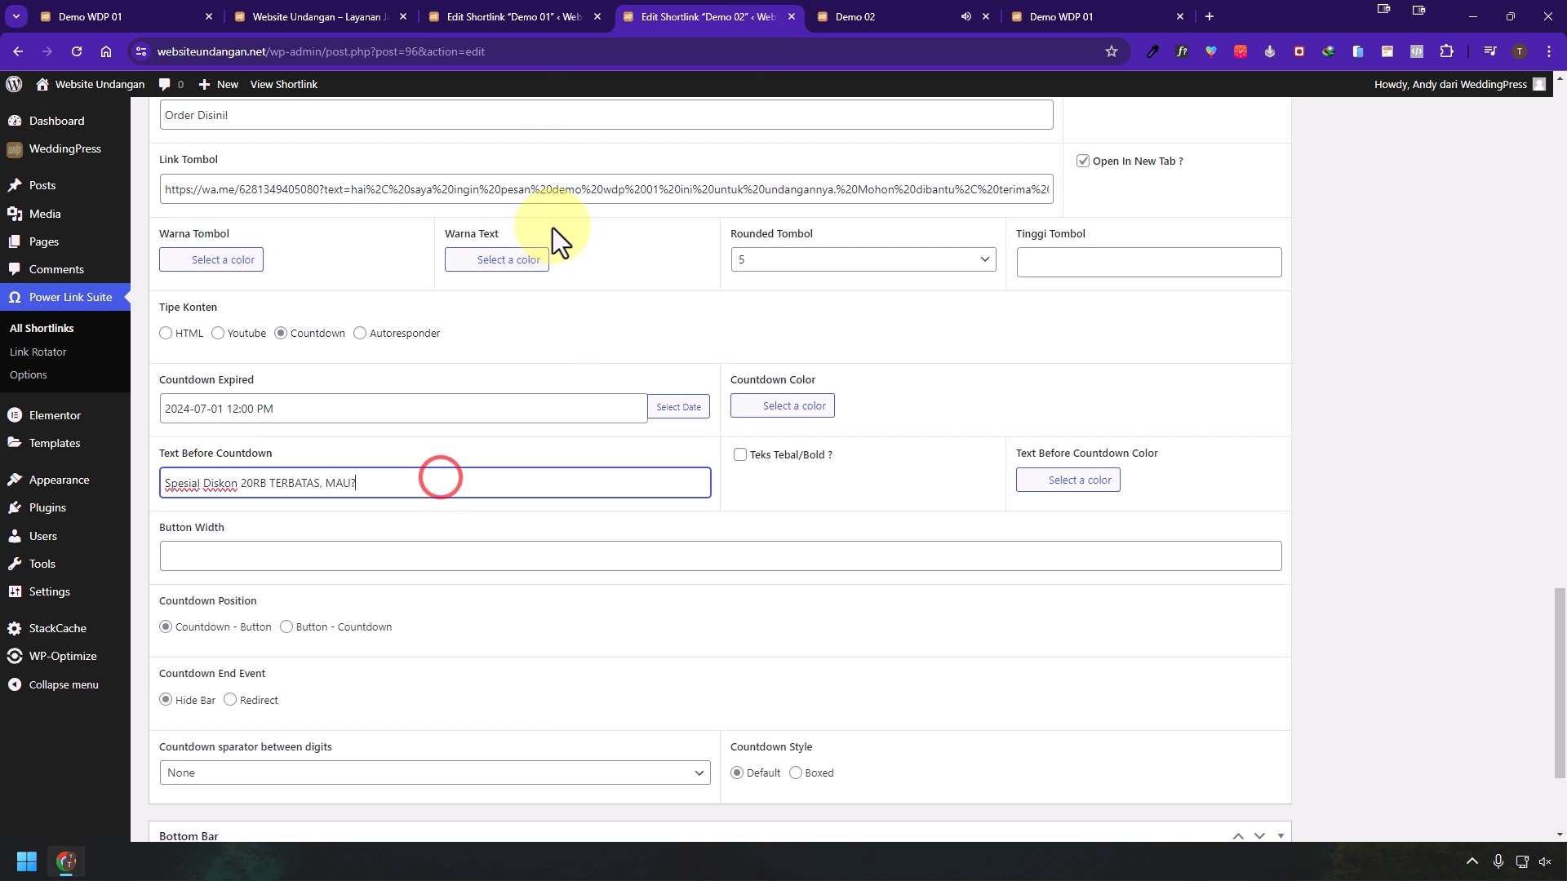
- Check the Countdown Color and Text Before Countdown Color used in Demo 01's top bar settings
click(525, 27)
click(821, 254)
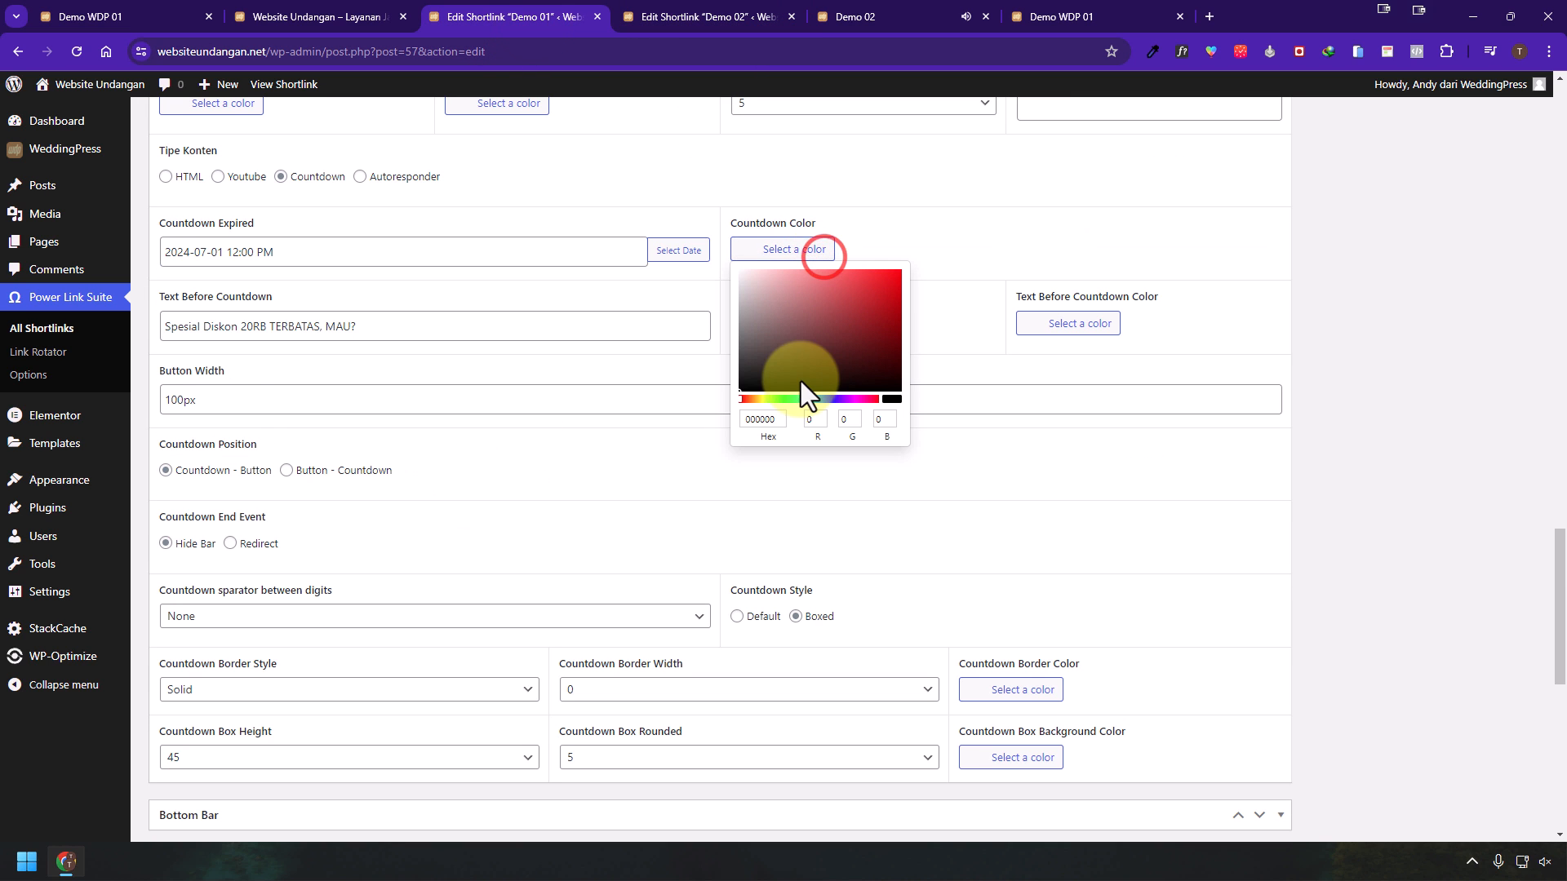
click(1312, 328)
click(1055, 327)
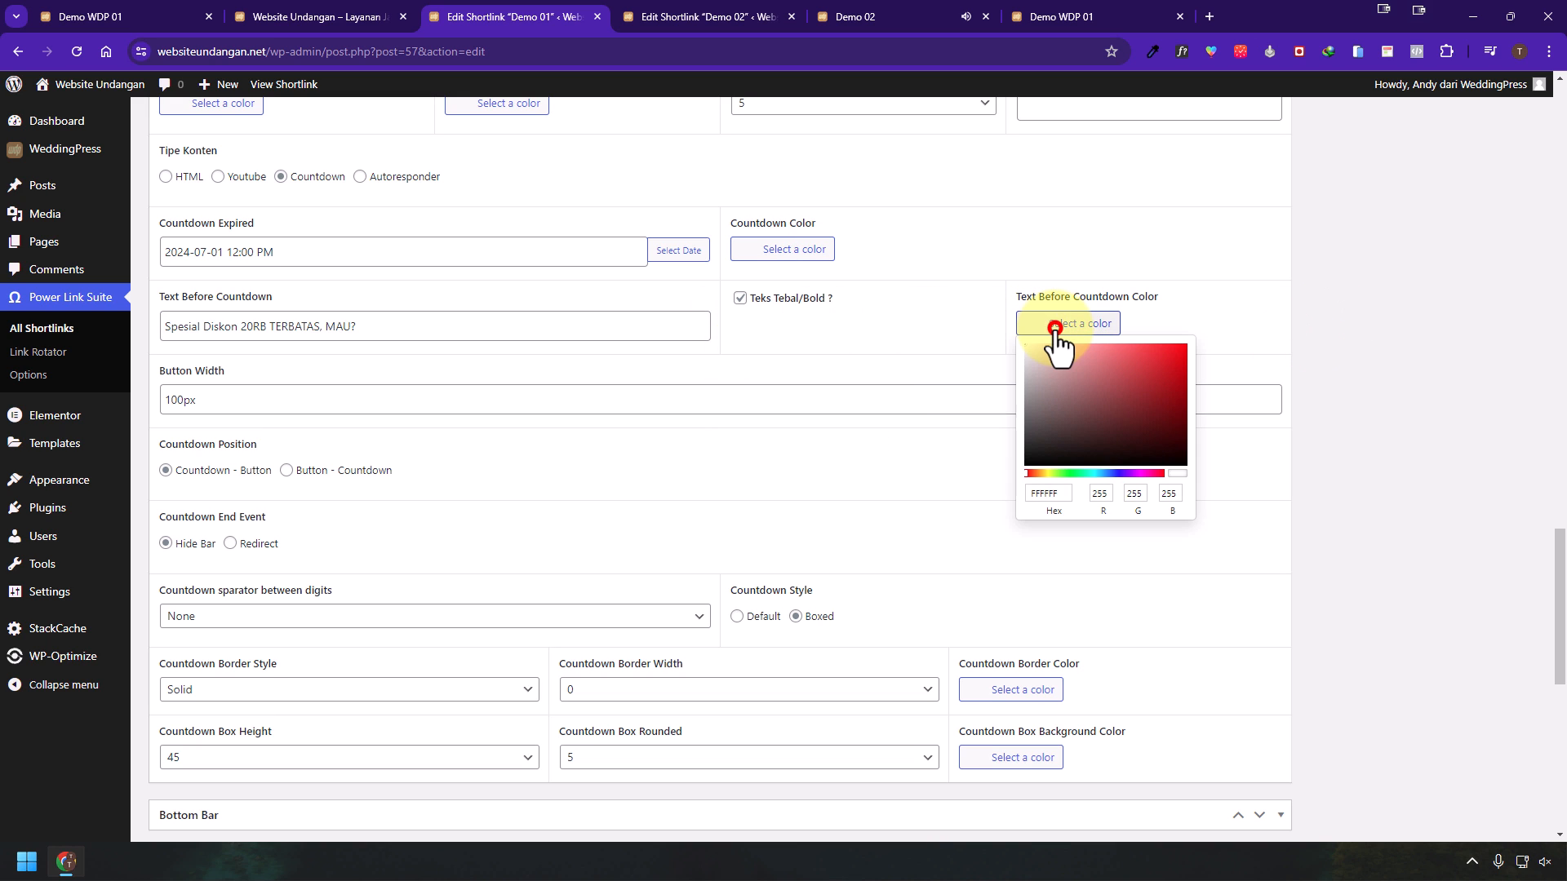
click(1365, 372)
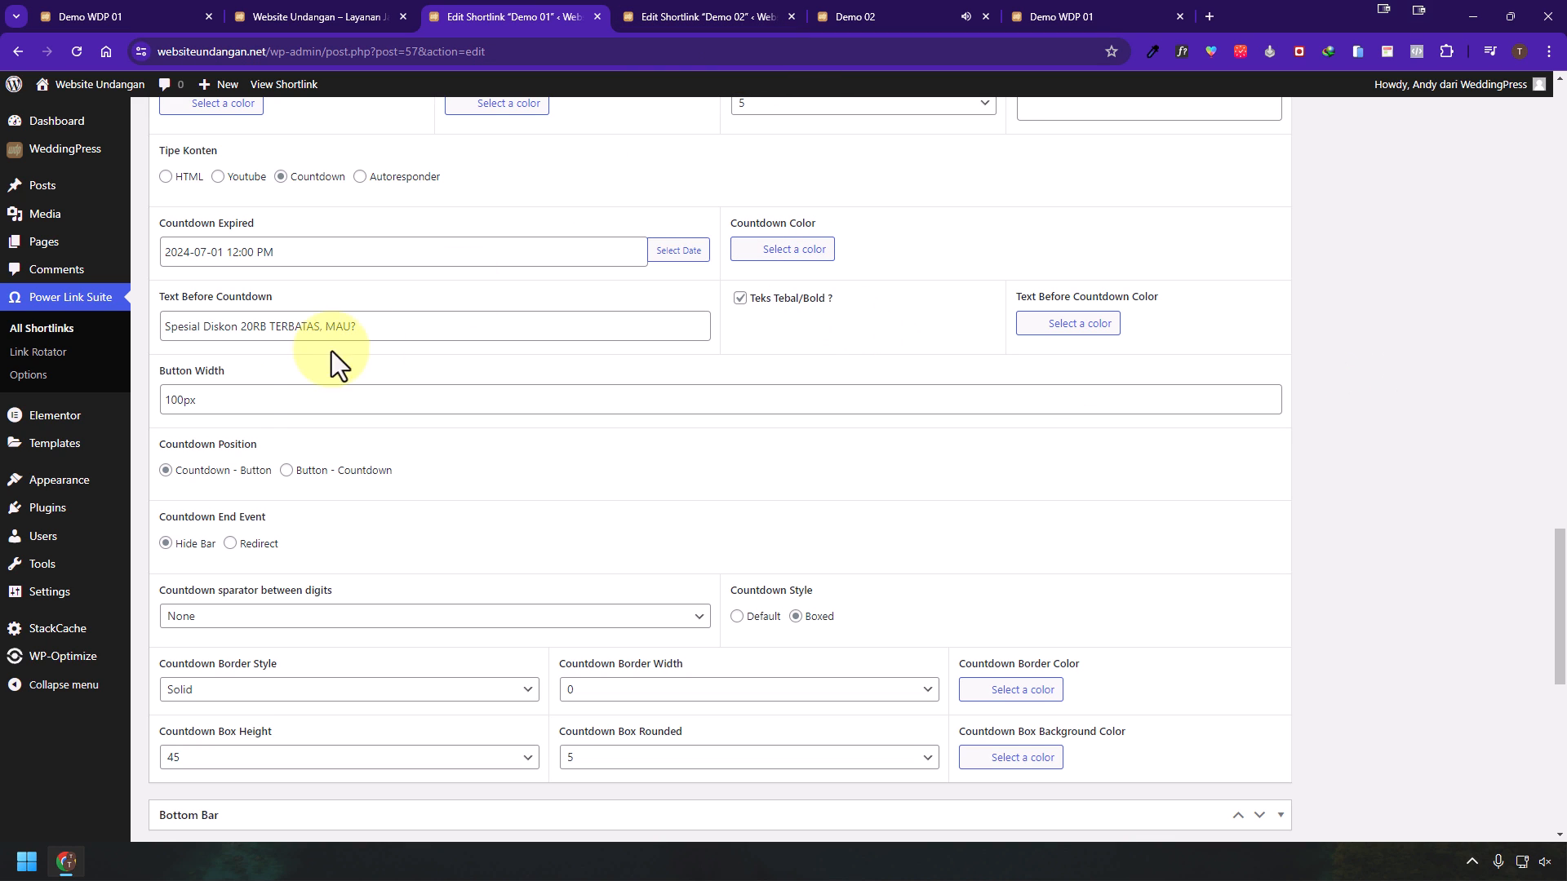
- Set Demo 02's Button Width to 100px, copied from Demo 01, and make the text before the countdown bold
drag(251, 397, 129, 389)
key(ctrl+c)
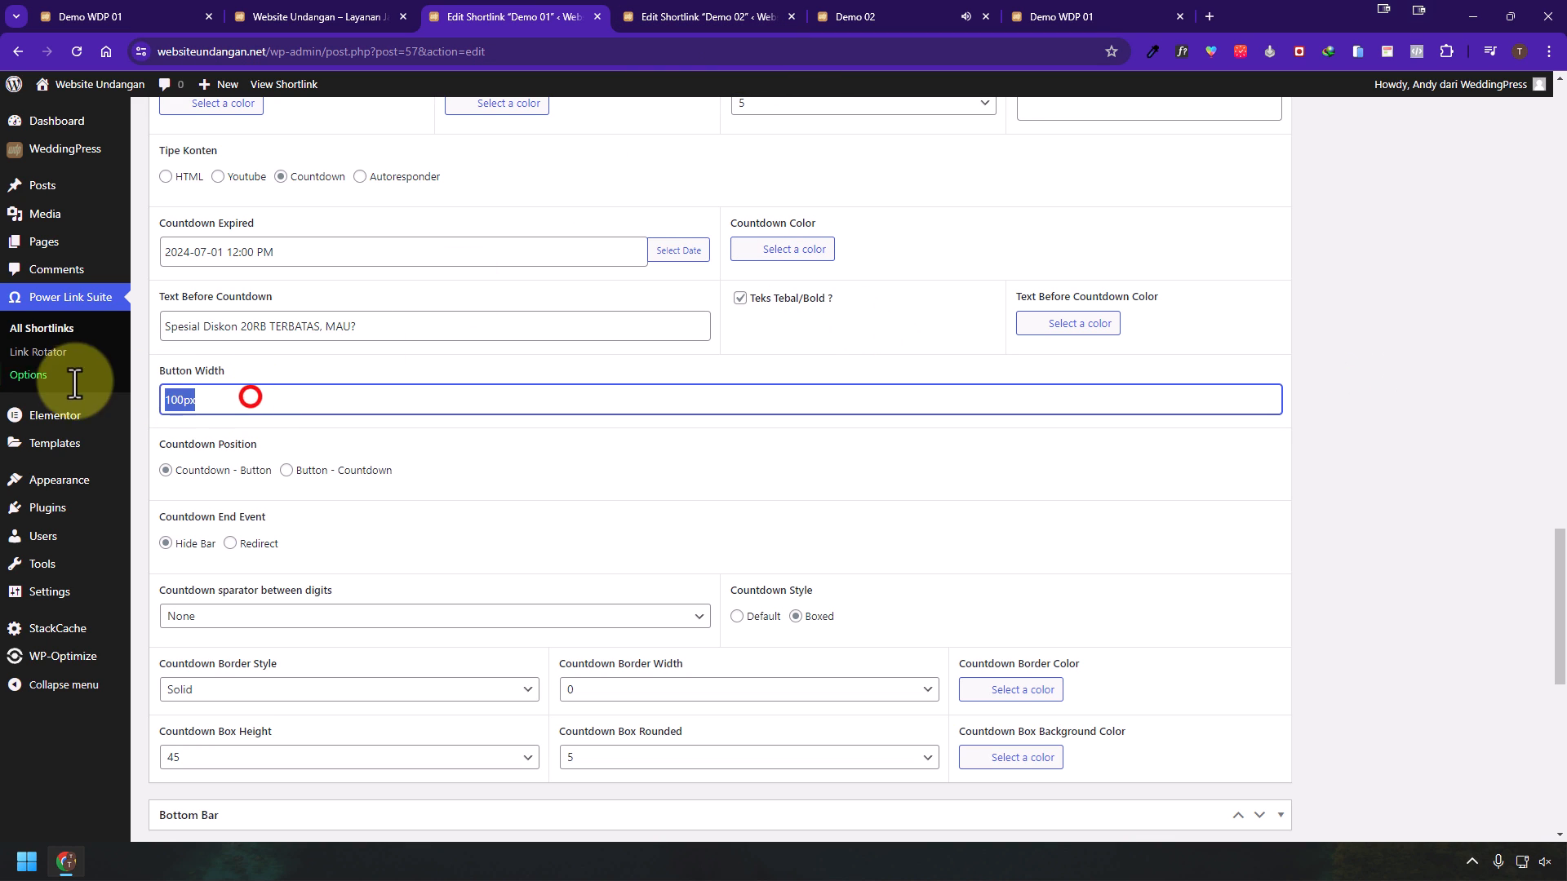
click(699, 21)
click(482, 549)
key(ctrl+v)
click(740, 454)
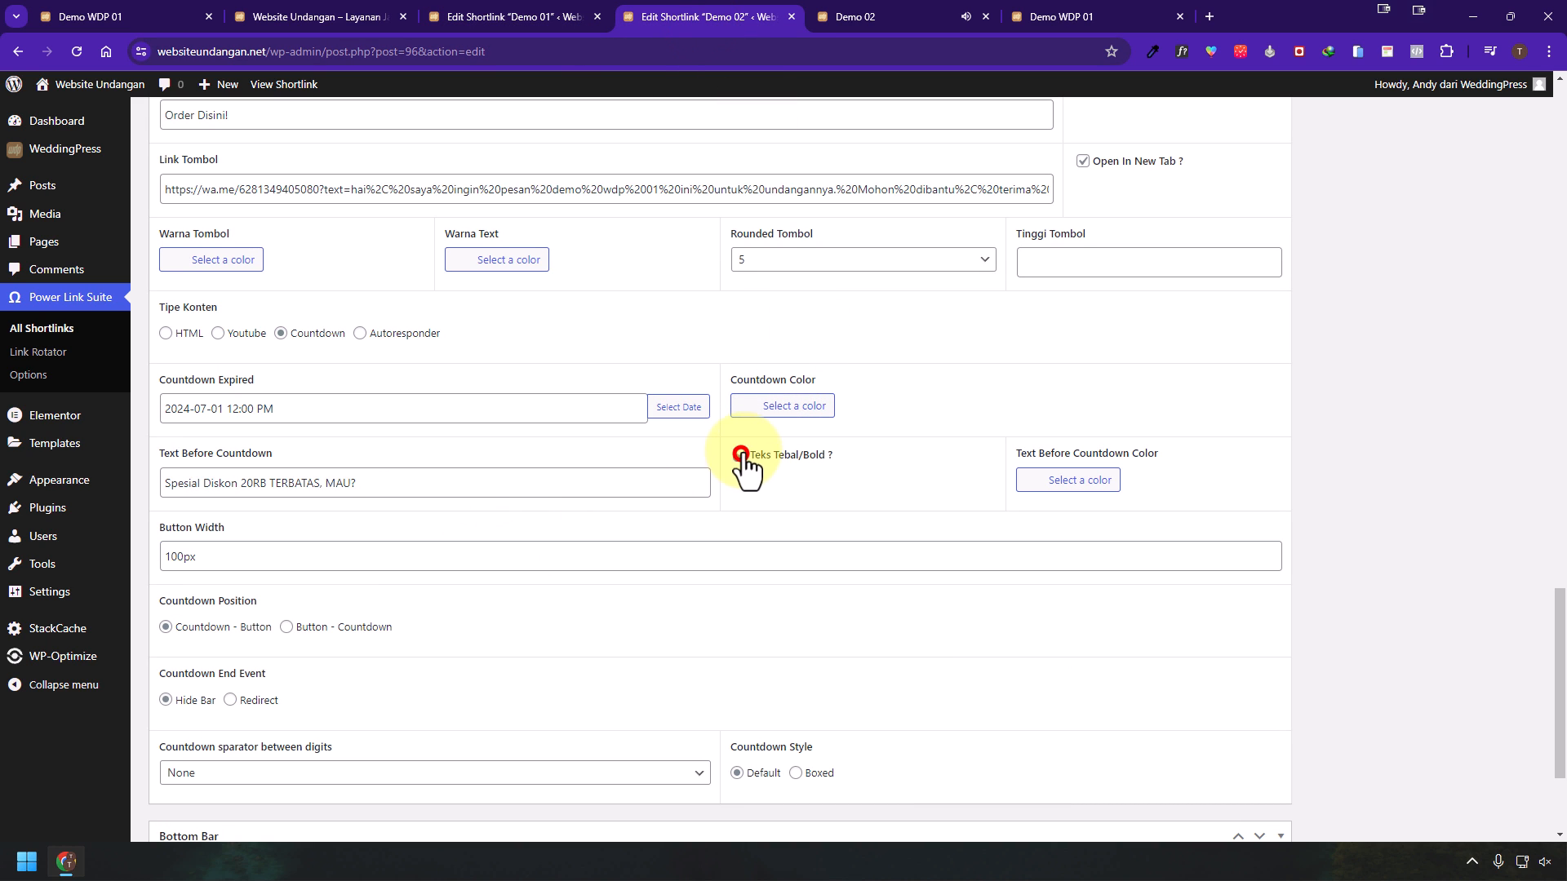
- Set Demo 02's Countdown Color to black after comparing it with Demo 01's Countdown Color setting
click(786, 406)
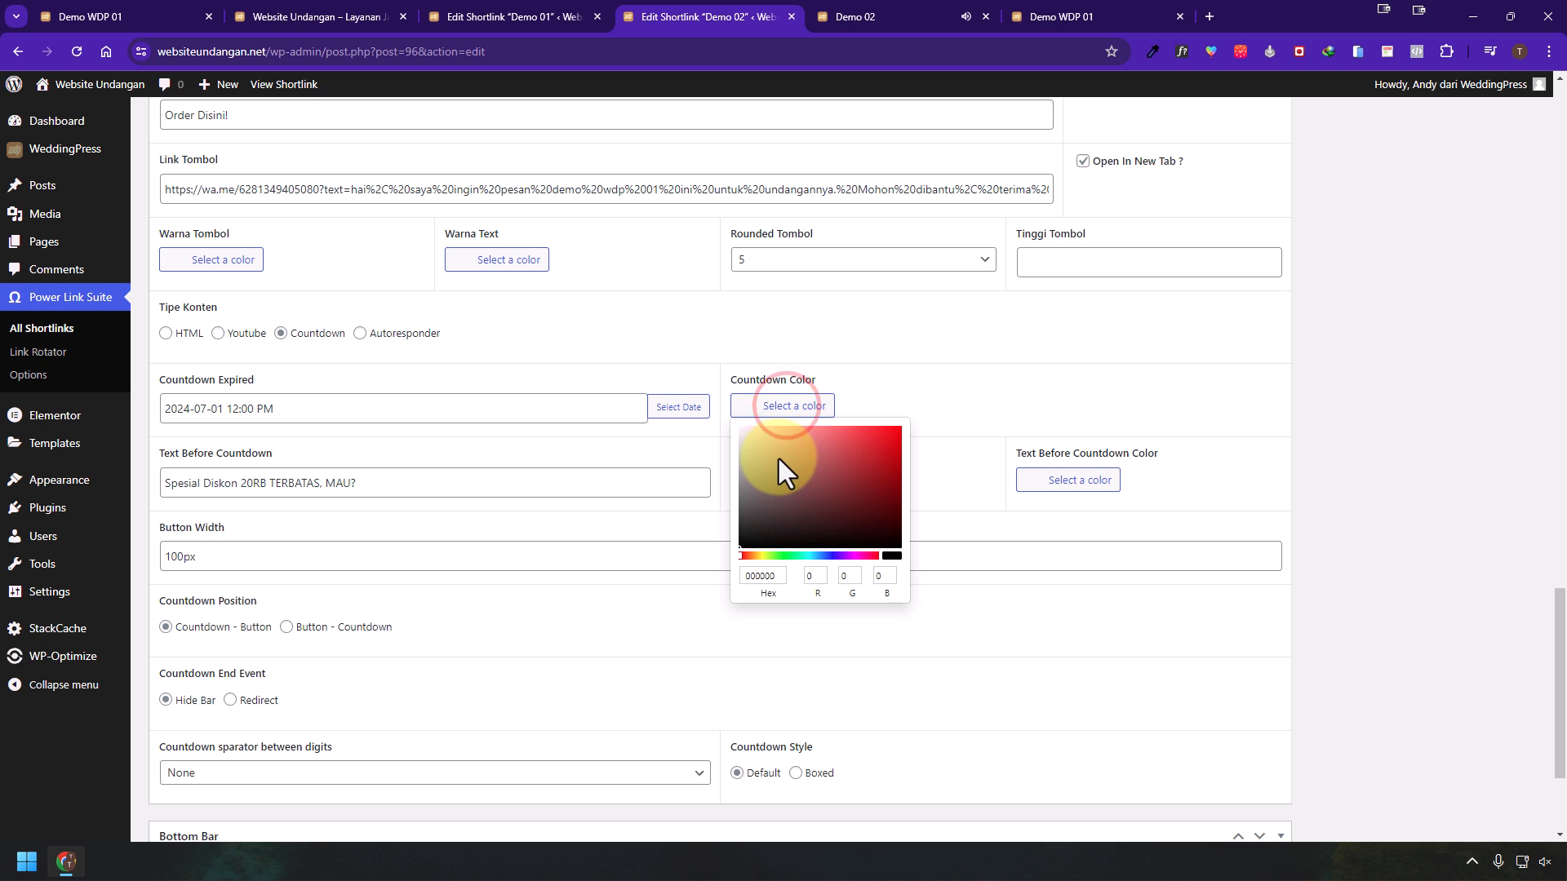
drag(776, 458, 716, 415)
click(522, 17)
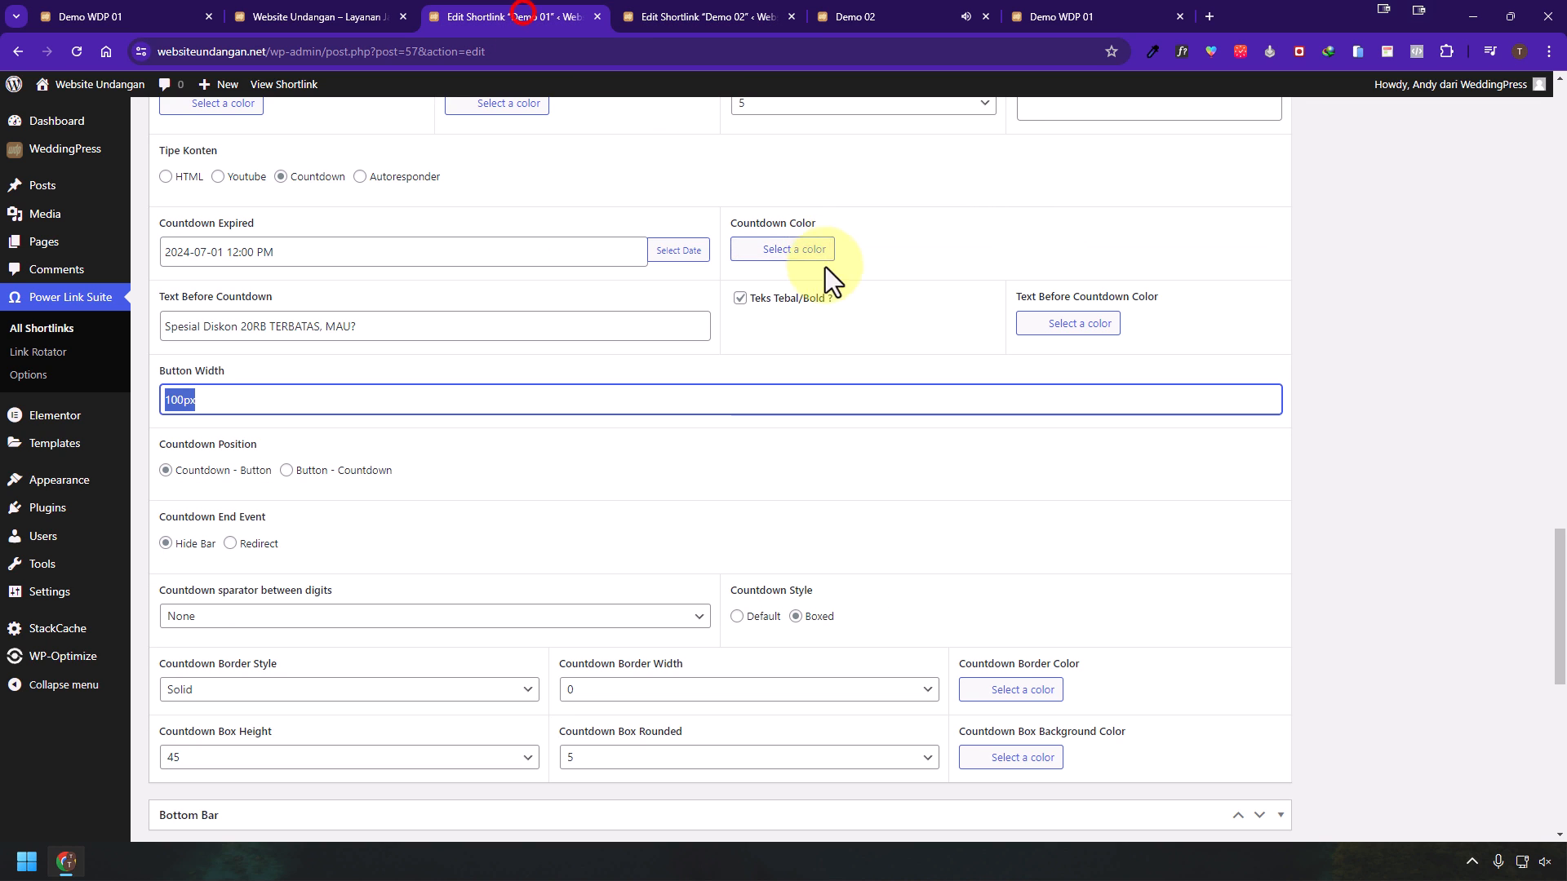
click(812, 250)
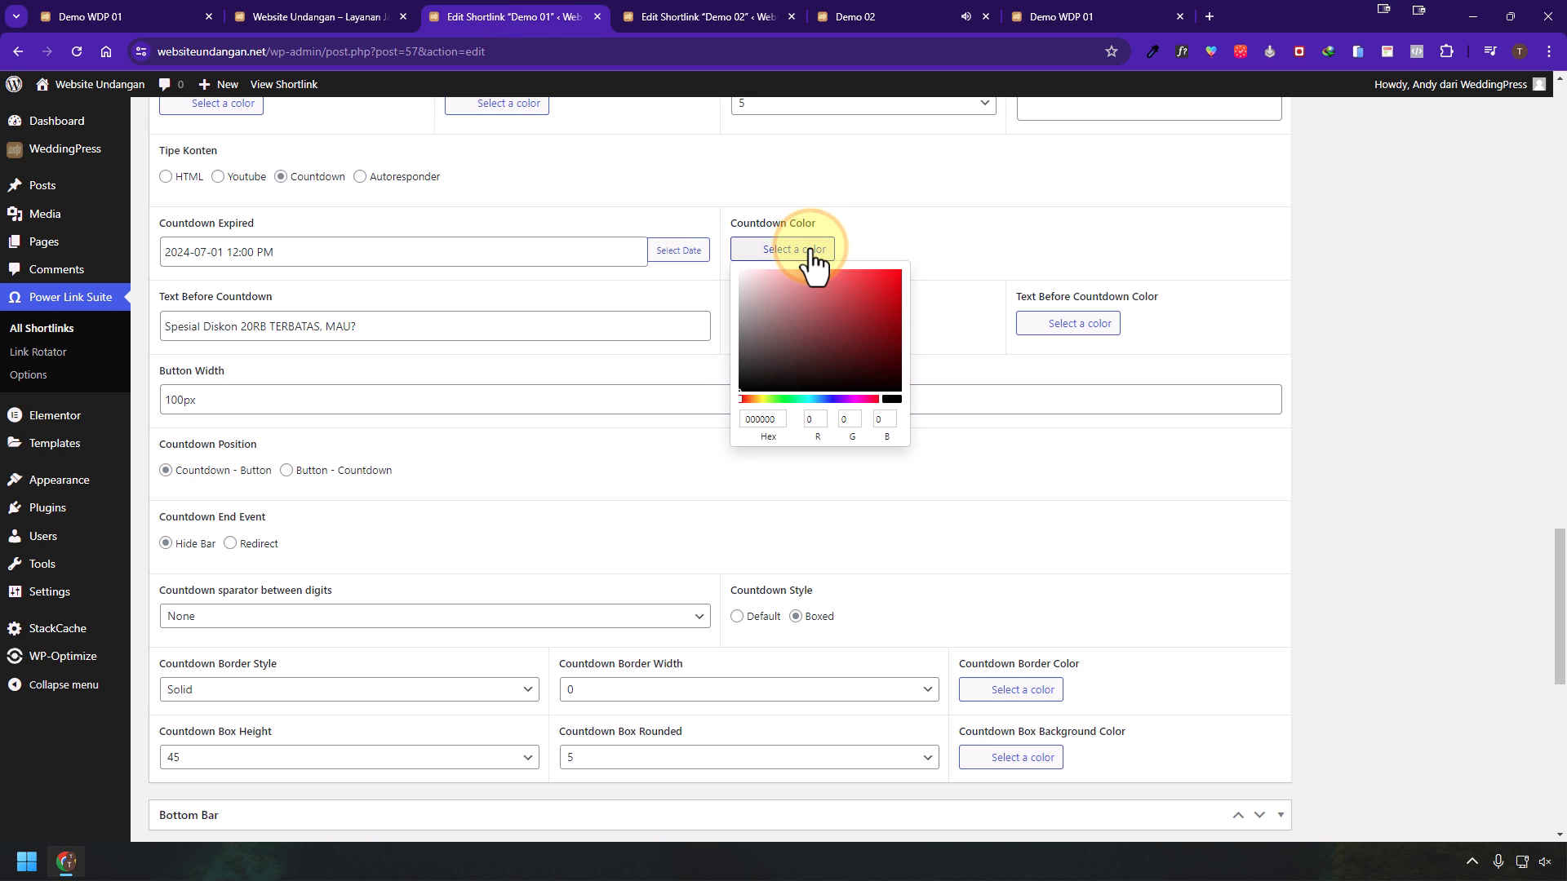
click(744, 18)
drag(820, 472, 909, 552)
click(1388, 513)
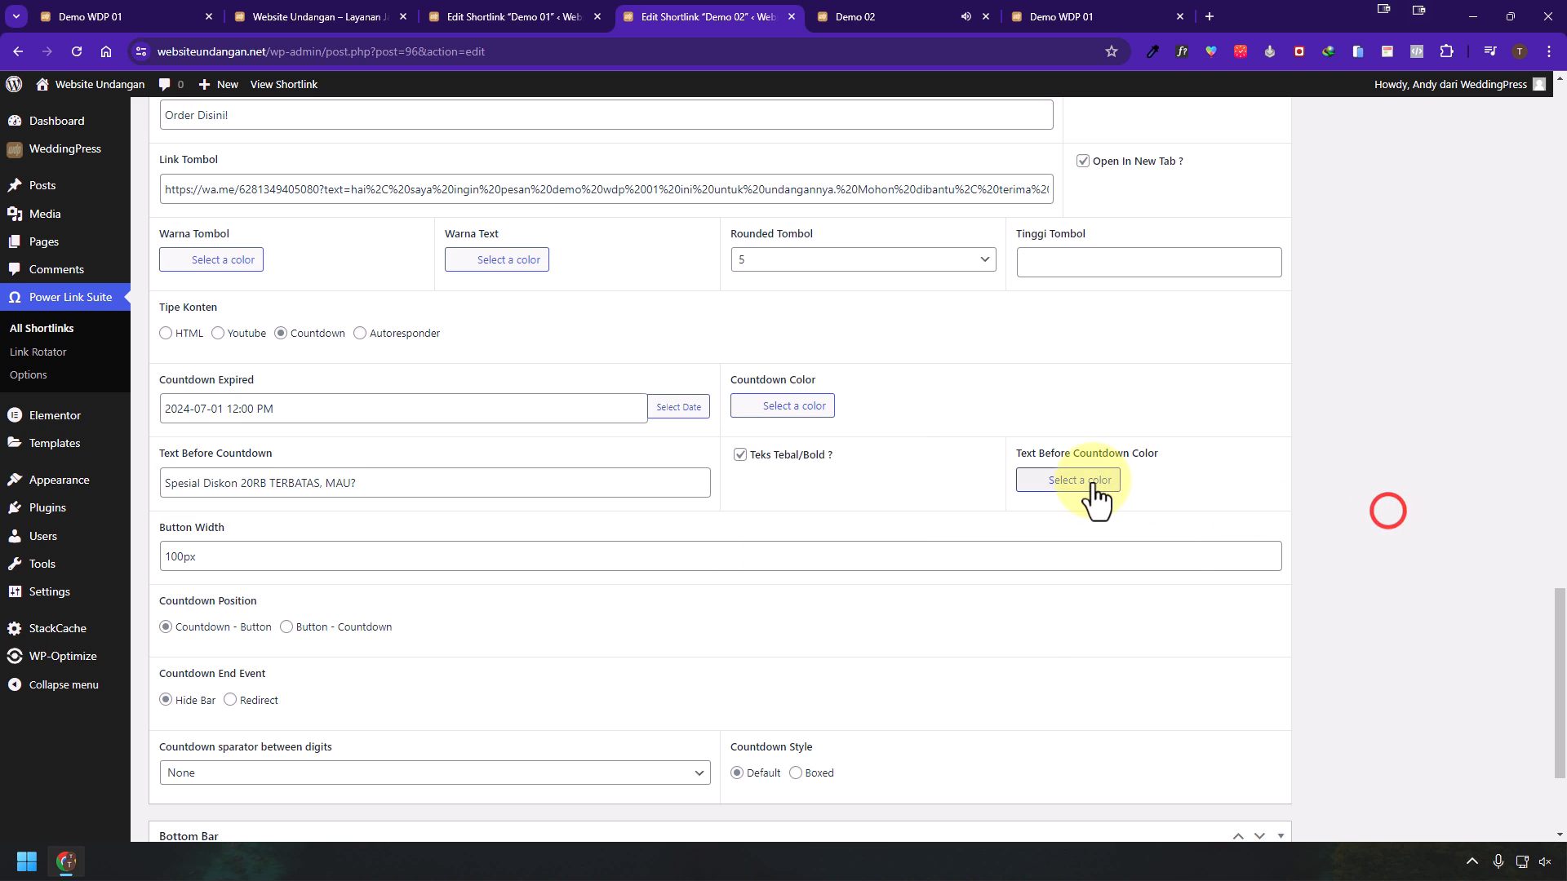
- Set the Text Before Countdown Color of Demo 02's top bar to white
click(1086, 480)
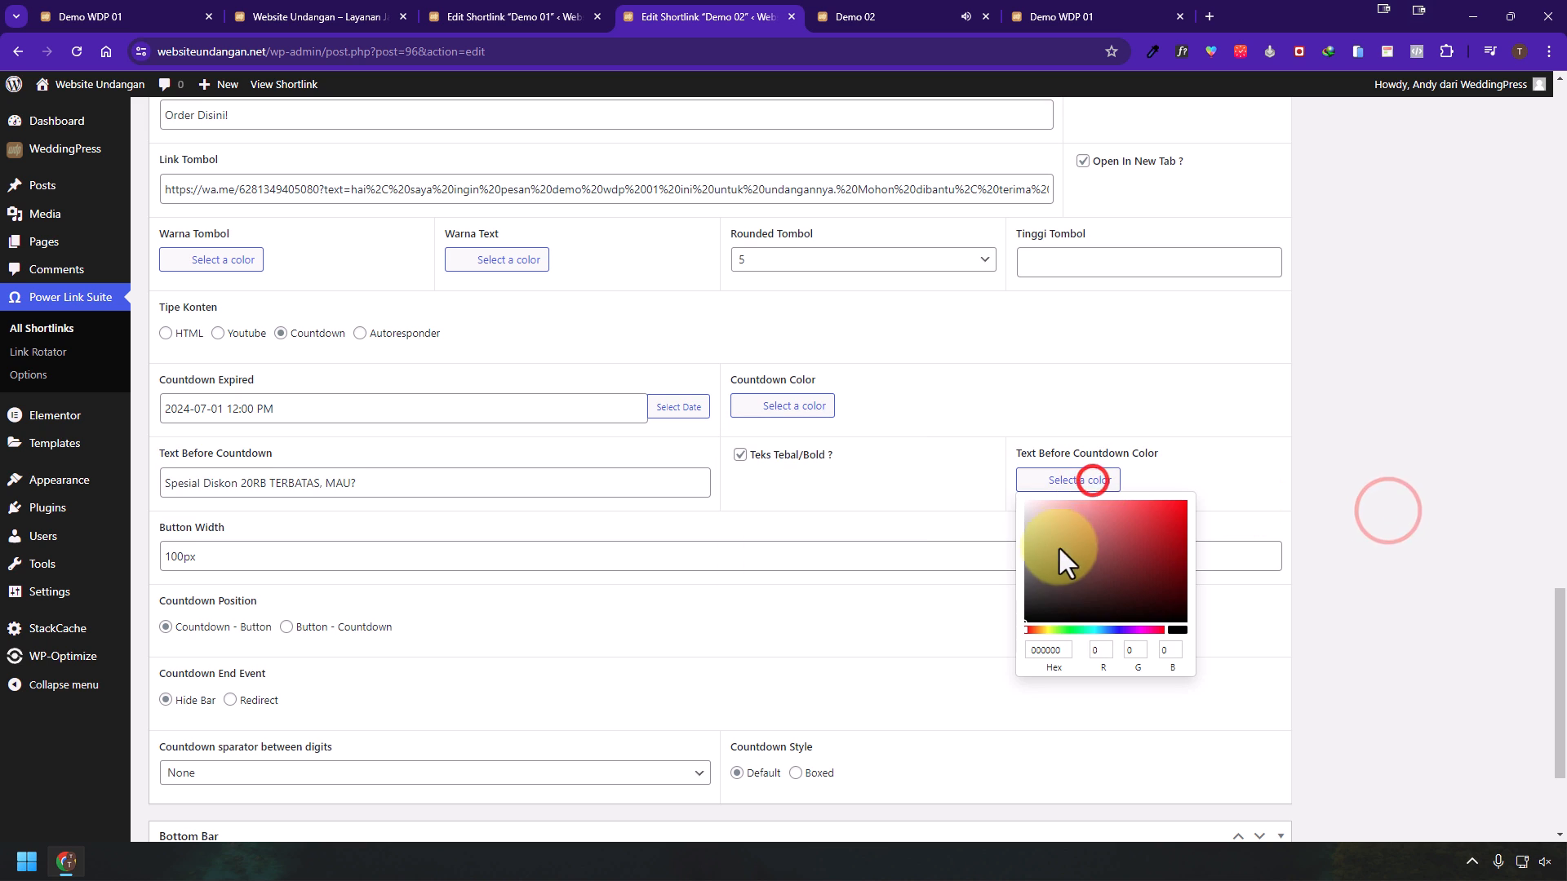
click(1445, 482)
scroll(1255, 532, down, 2)
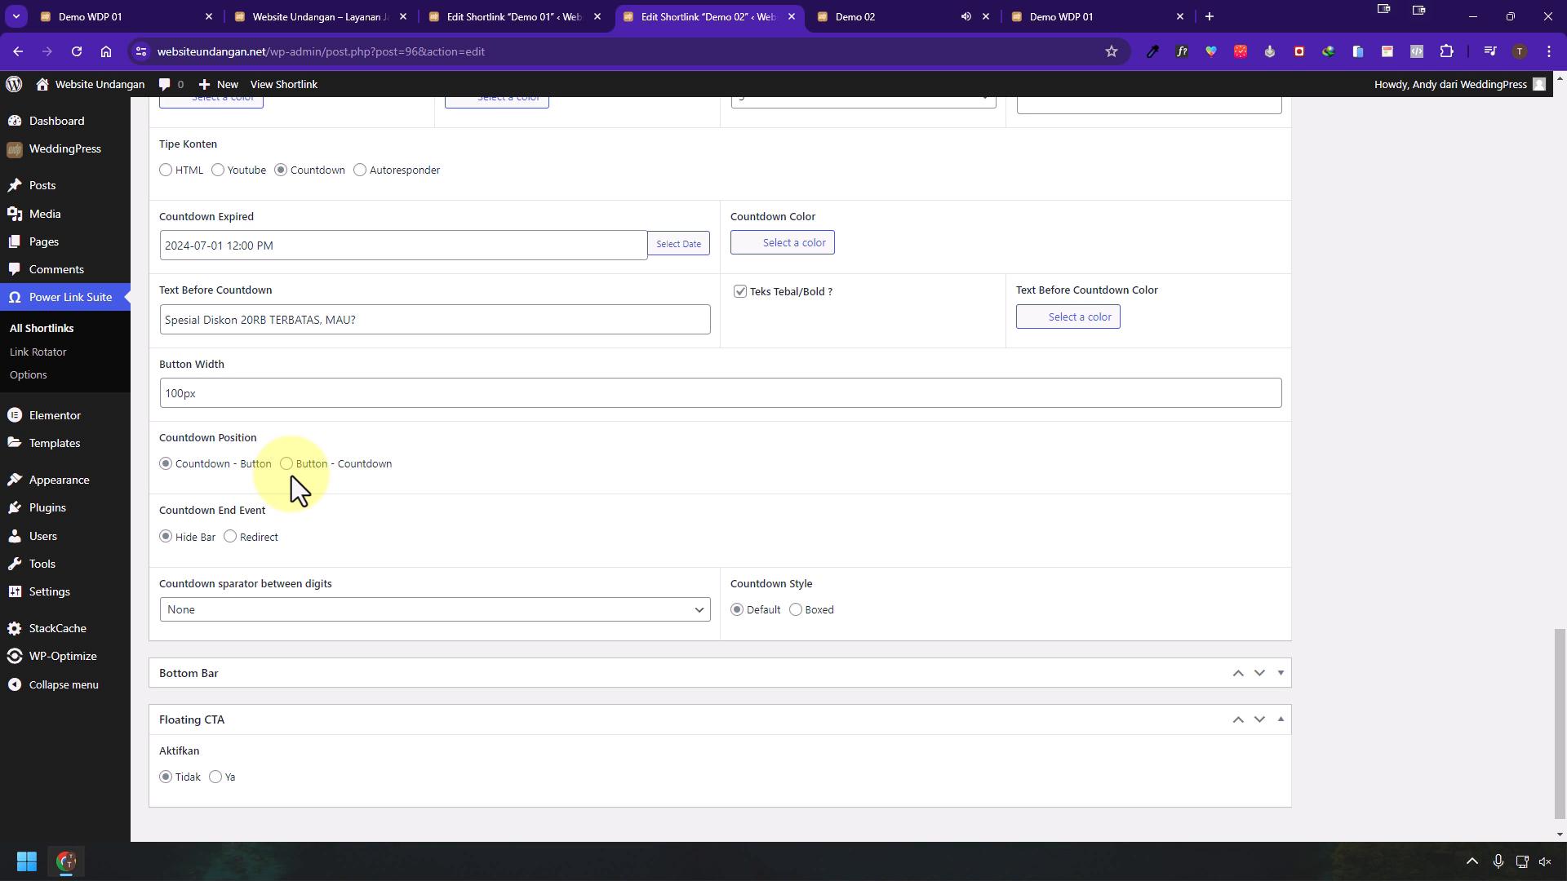
- Check the live Demo 01 top bar for reference and set Demo 02's Countdown Style to Boxed
click(1019, 17)
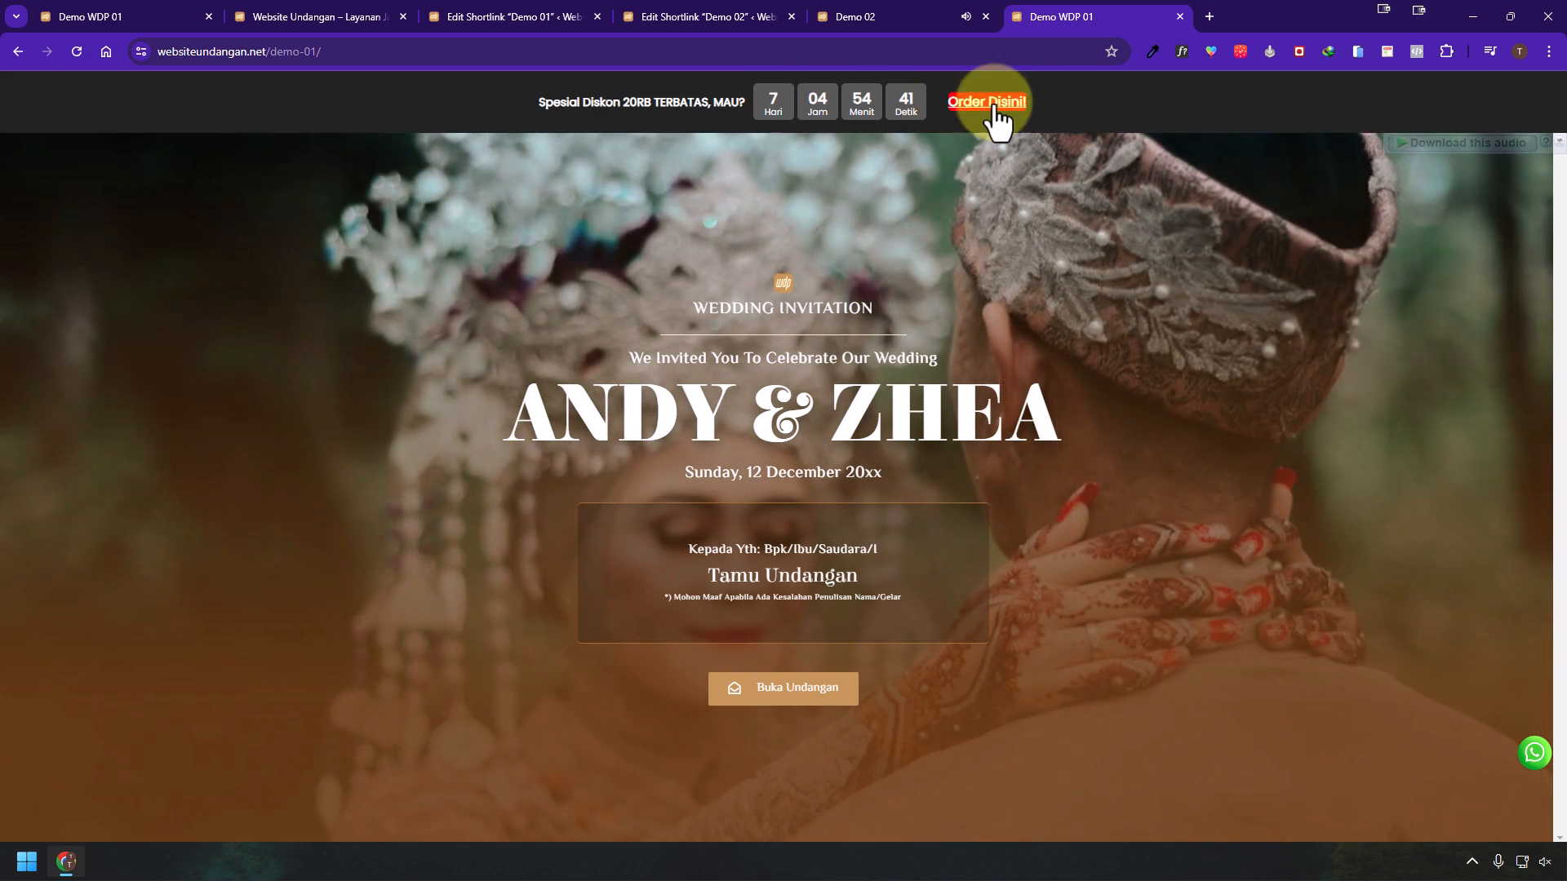
click(740, 15)
scroll(340, 610, down, 1)
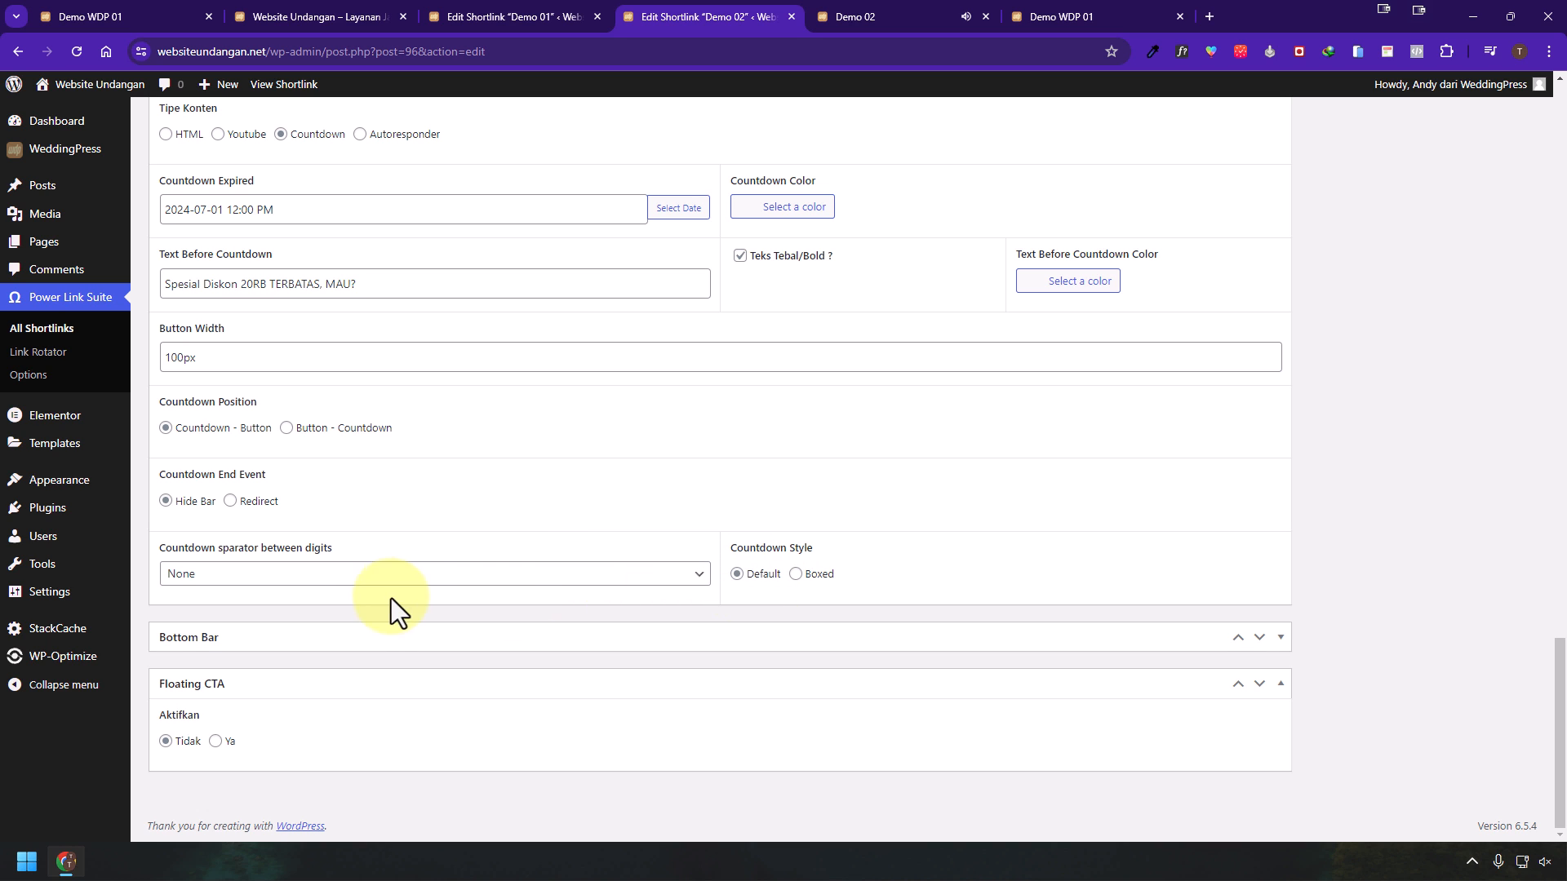
click(797, 575)
scroll(540, 586, down, 2)
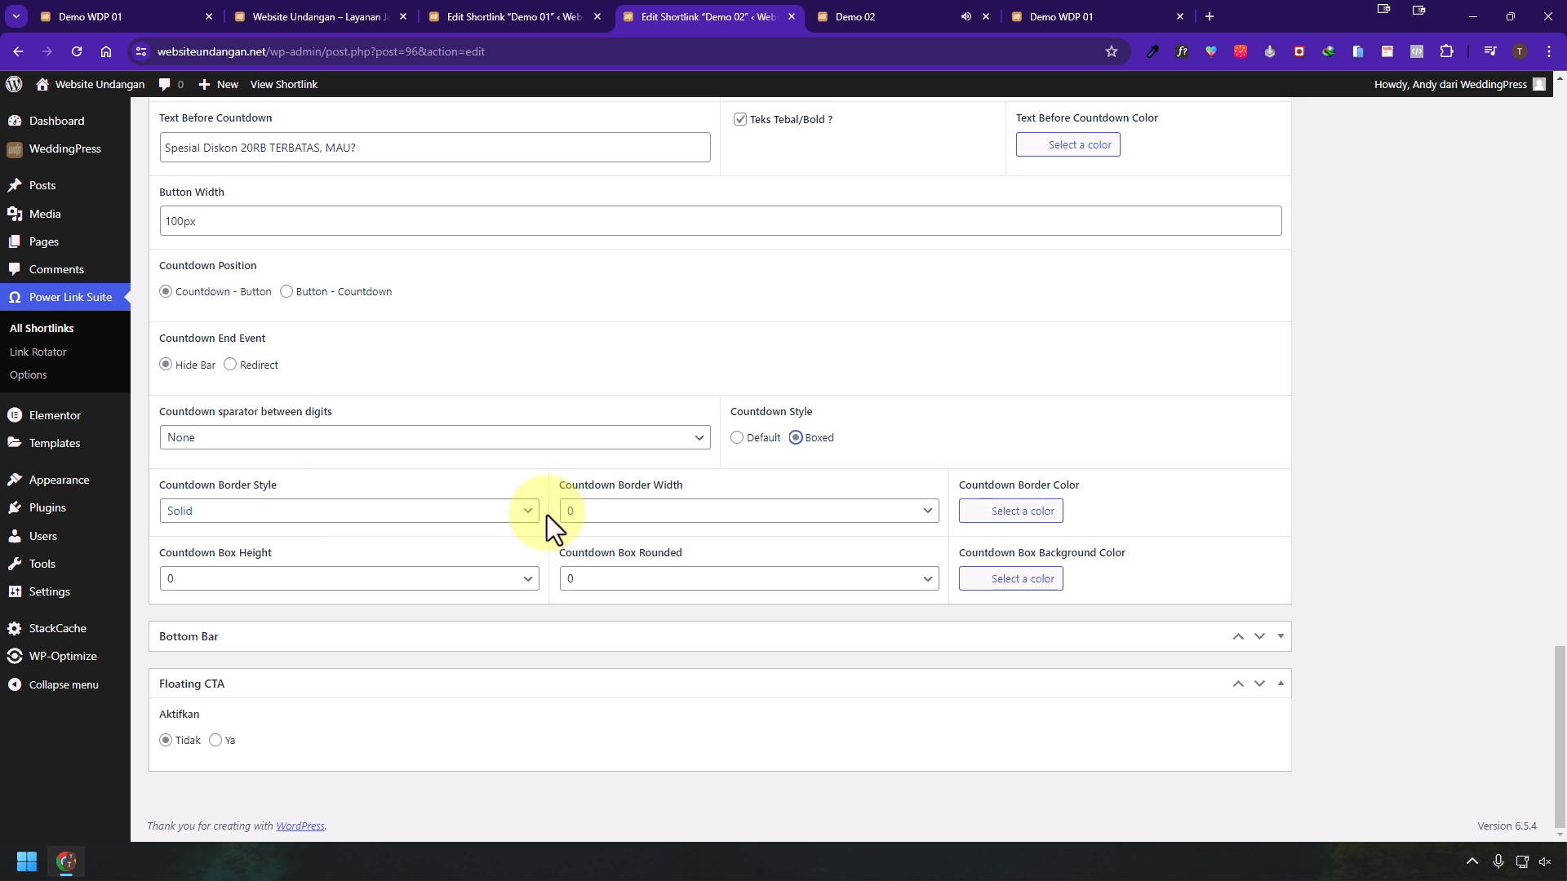
click(596, 511)
click(585, 615)
click(627, 511)
click(625, 532)
- Set Demo 02's Countdown Box Height to 45 and its Countdown Box Rounded value to 5
click(370, 581)
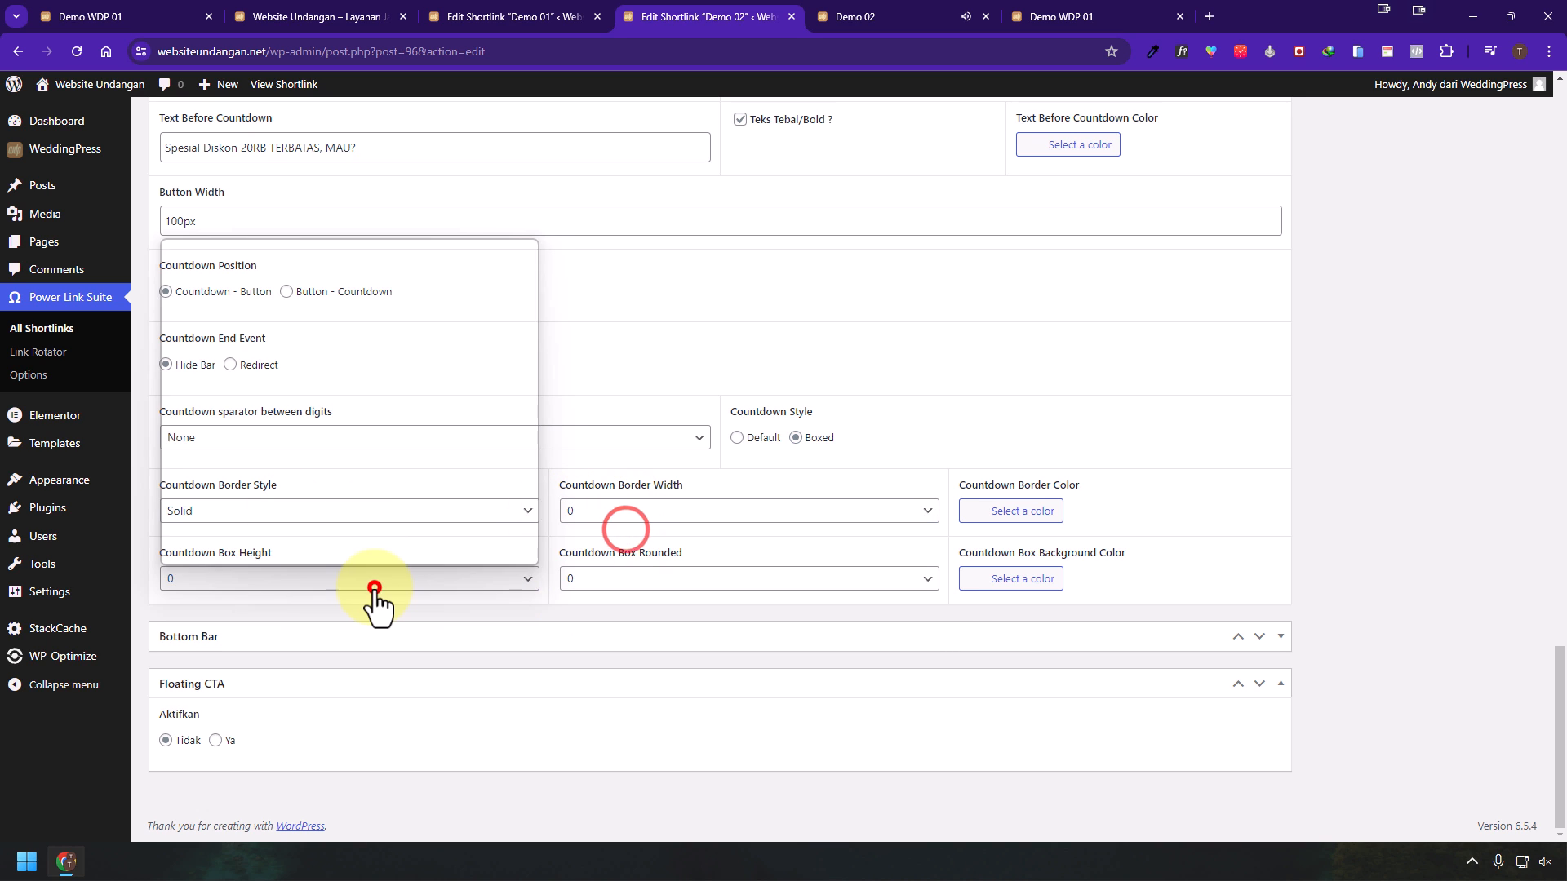
scroll(370, 490, down, 6)
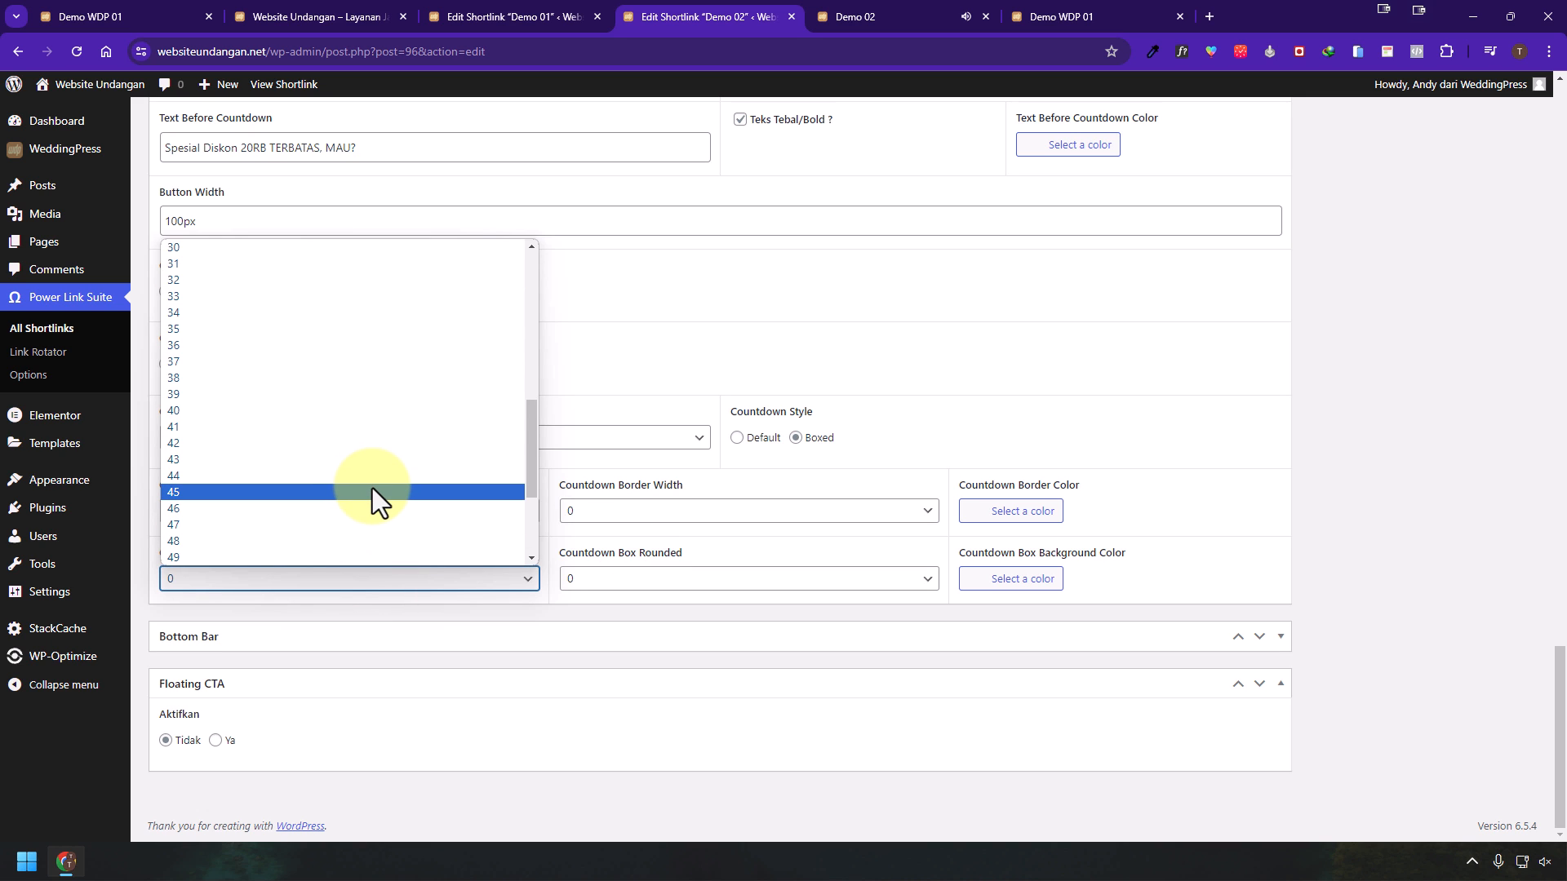
click(373, 491)
click(604, 581)
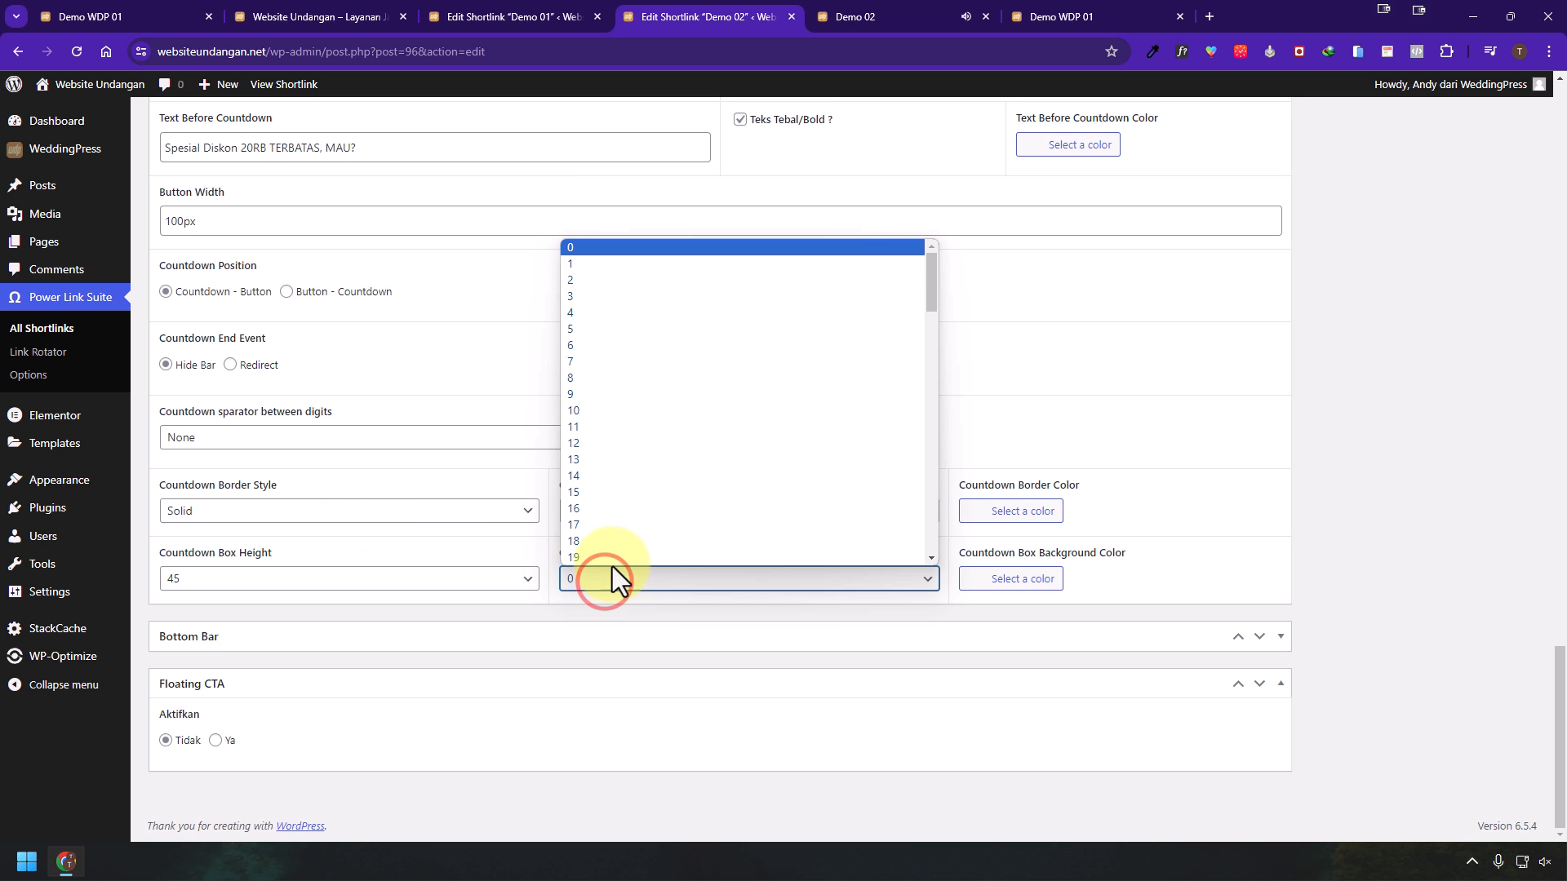
click(1348, 395)
click(632, 584)
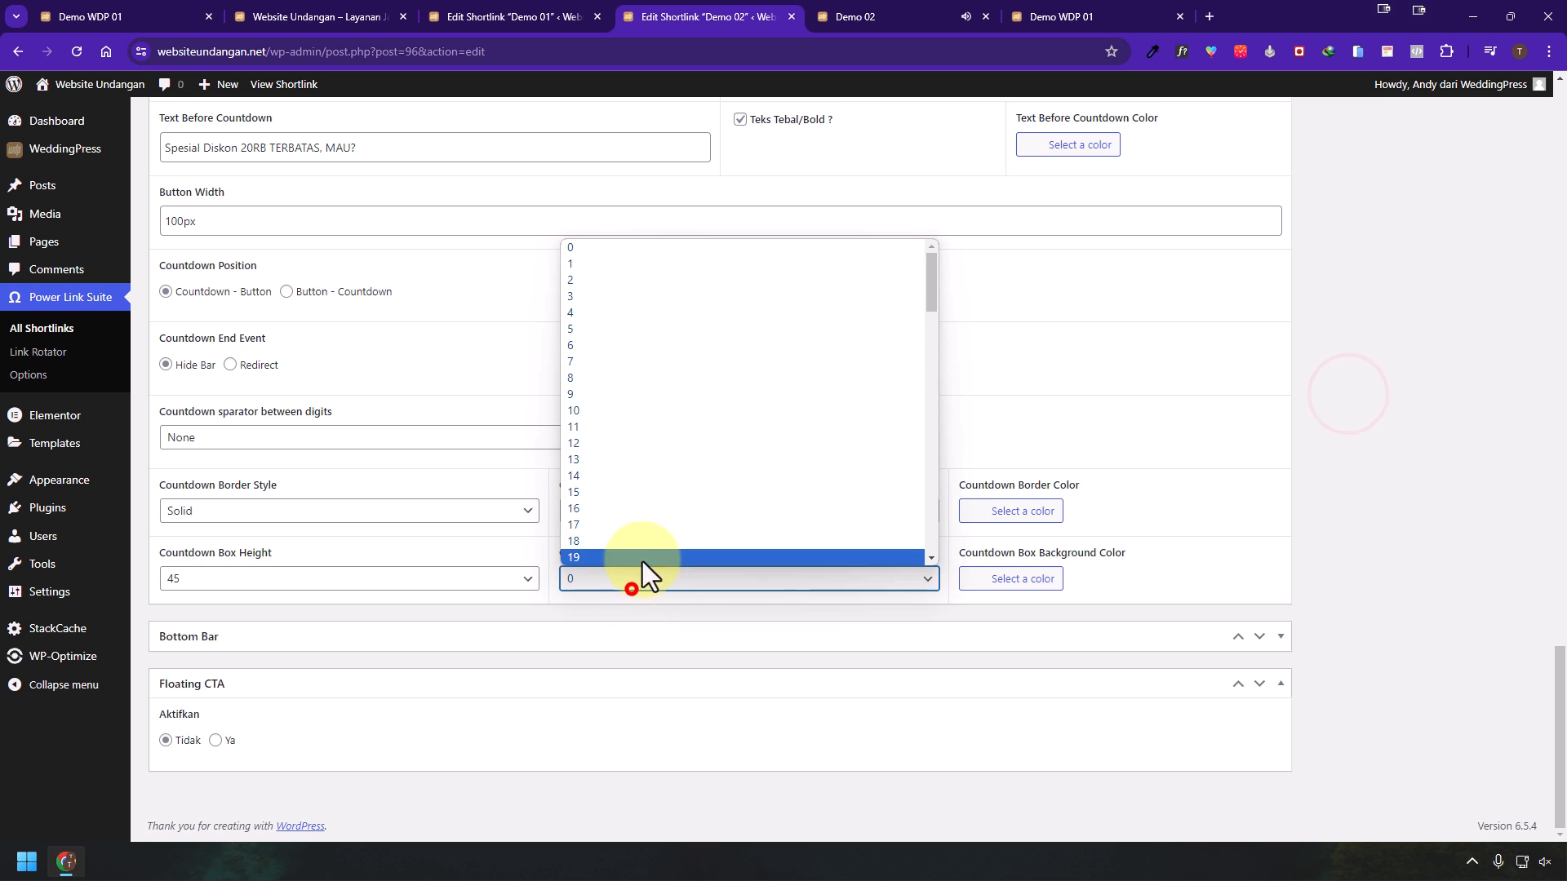
click(732, 327)
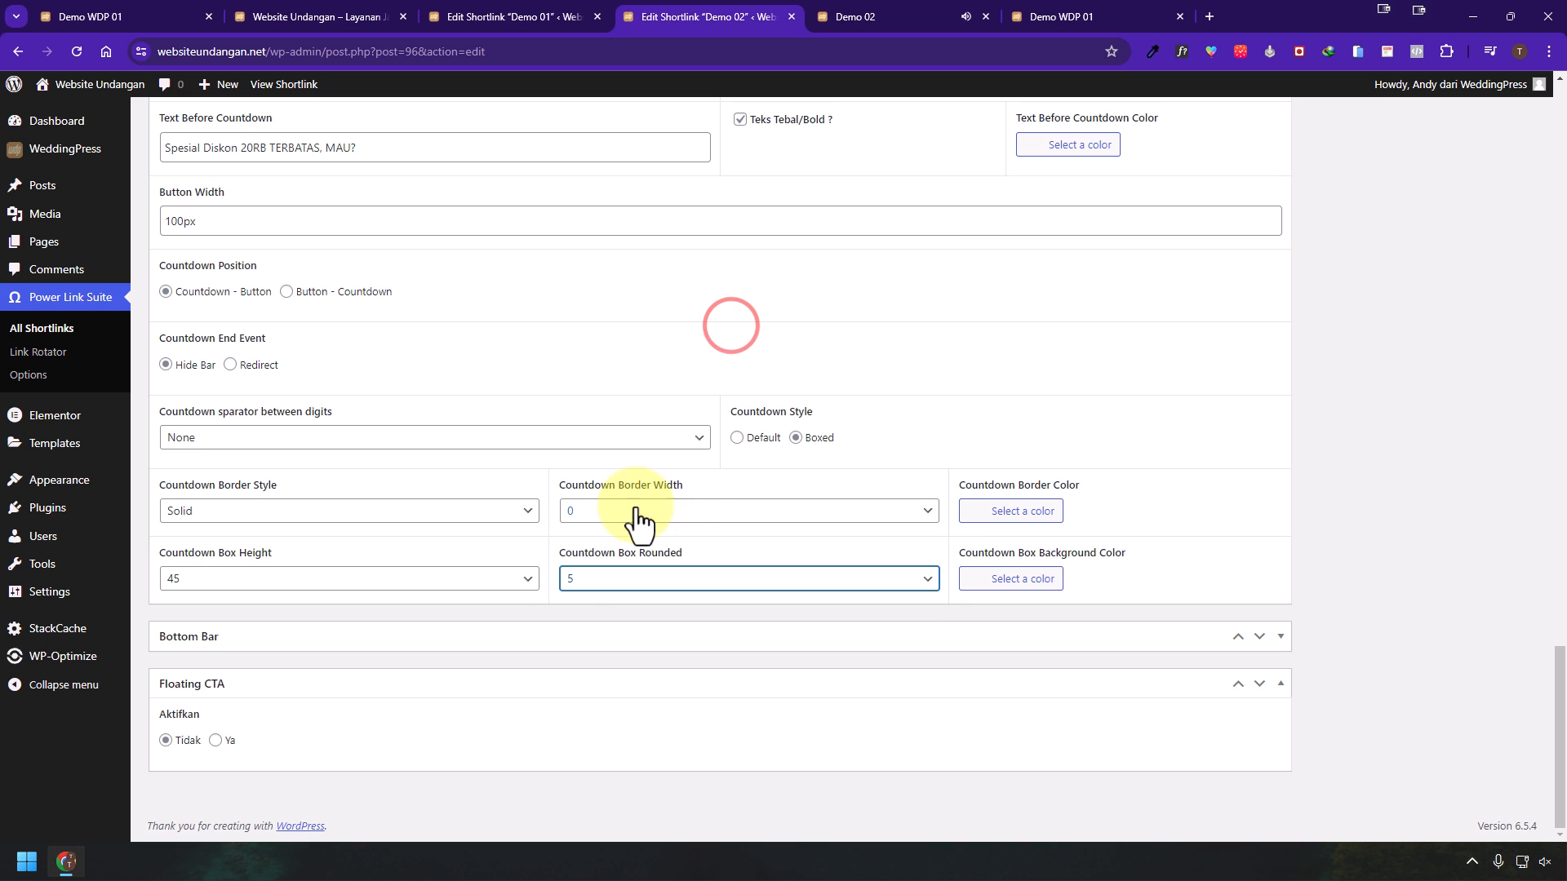
- Set the Countdown Box Background Color to dark gray 313131 and update the Demo 02 shortlink
click(1054, 577)
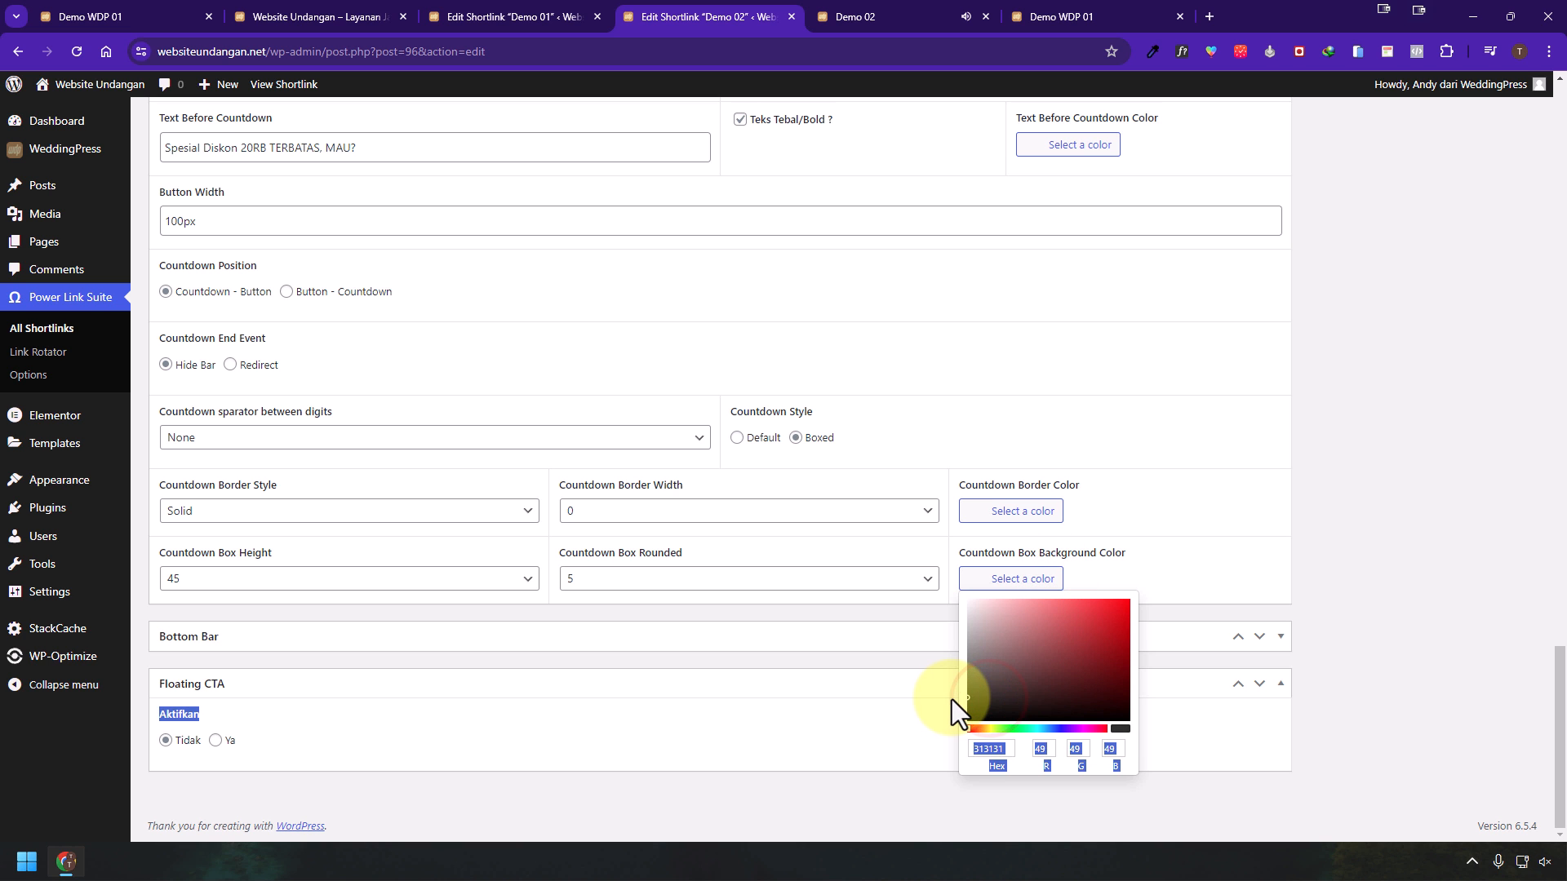
click(1379, 563)
scroll(1384, 560, up, 20)
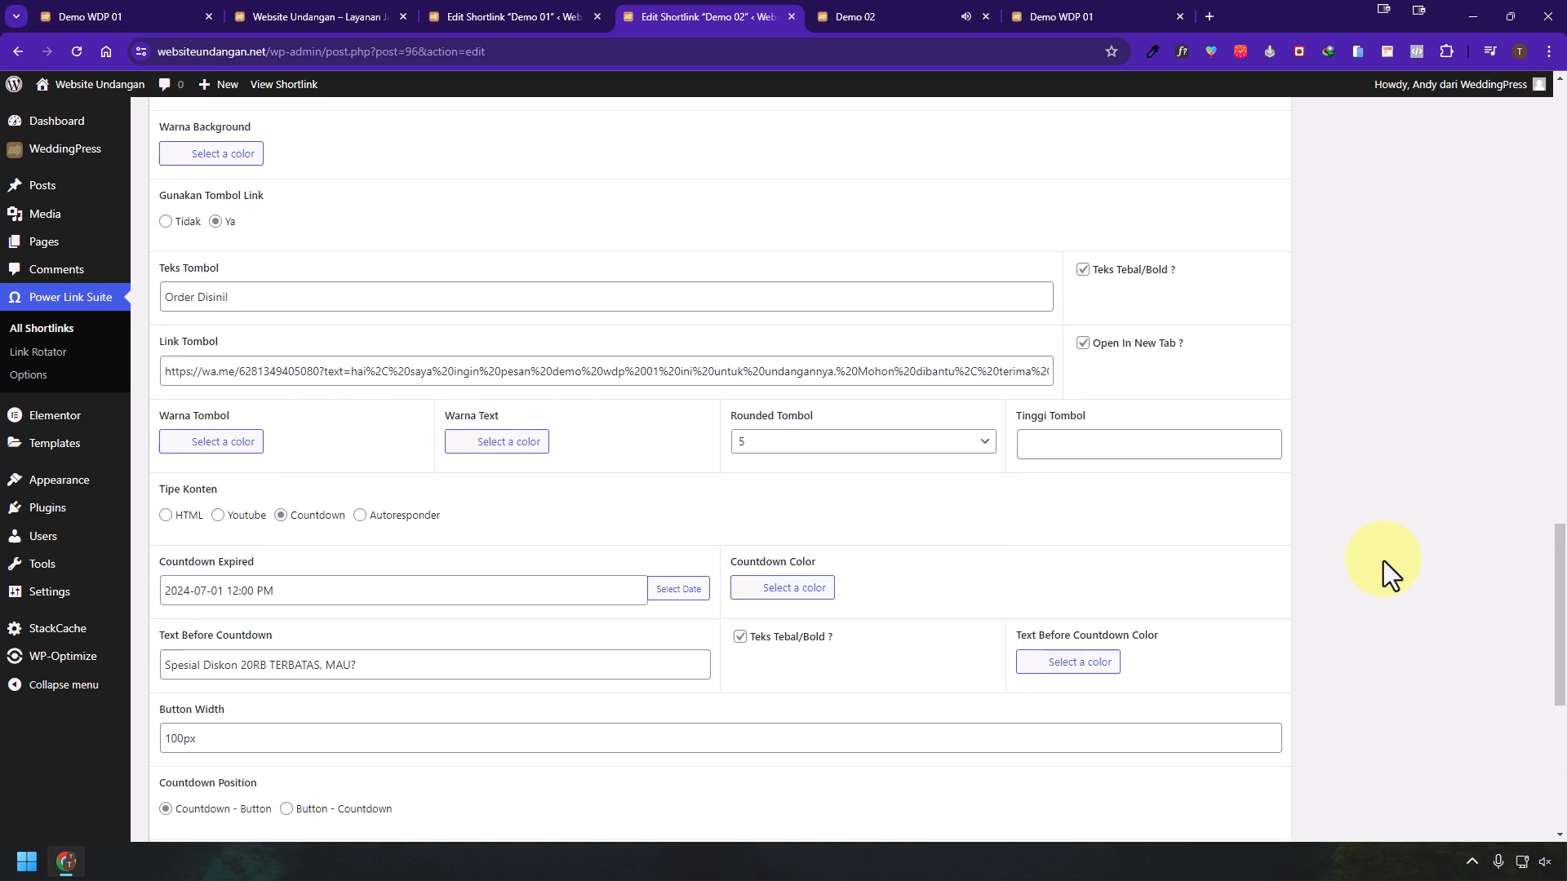
scroll(1432, 295, up, 10)
click(1509, 375)
- Reload the live Demo 02 page to check how its countdown top bar looks
click(843, 15)
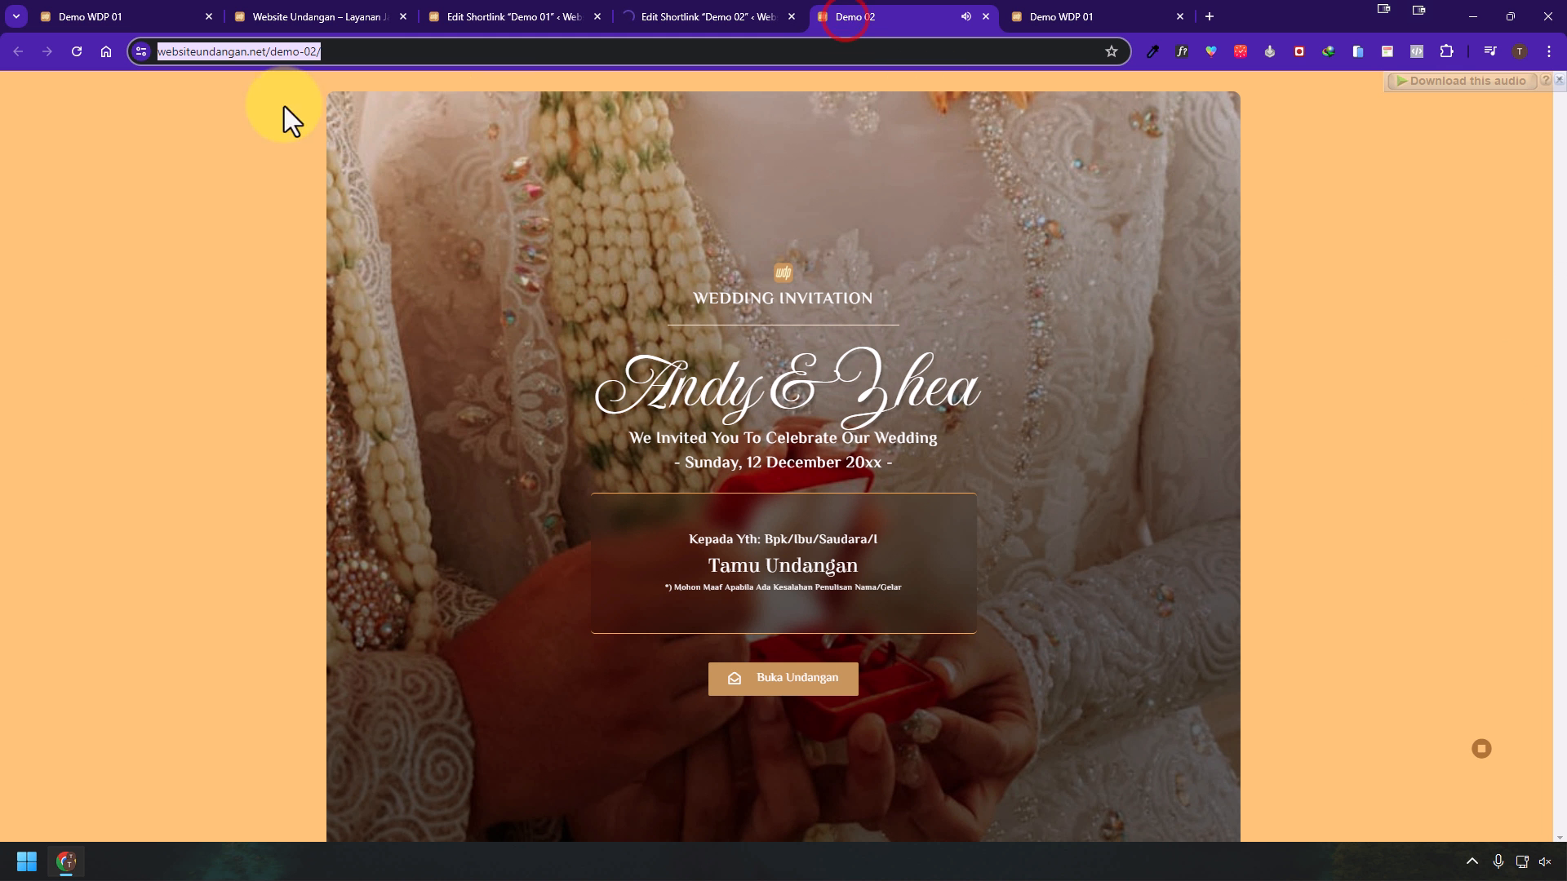
click(715, 15)
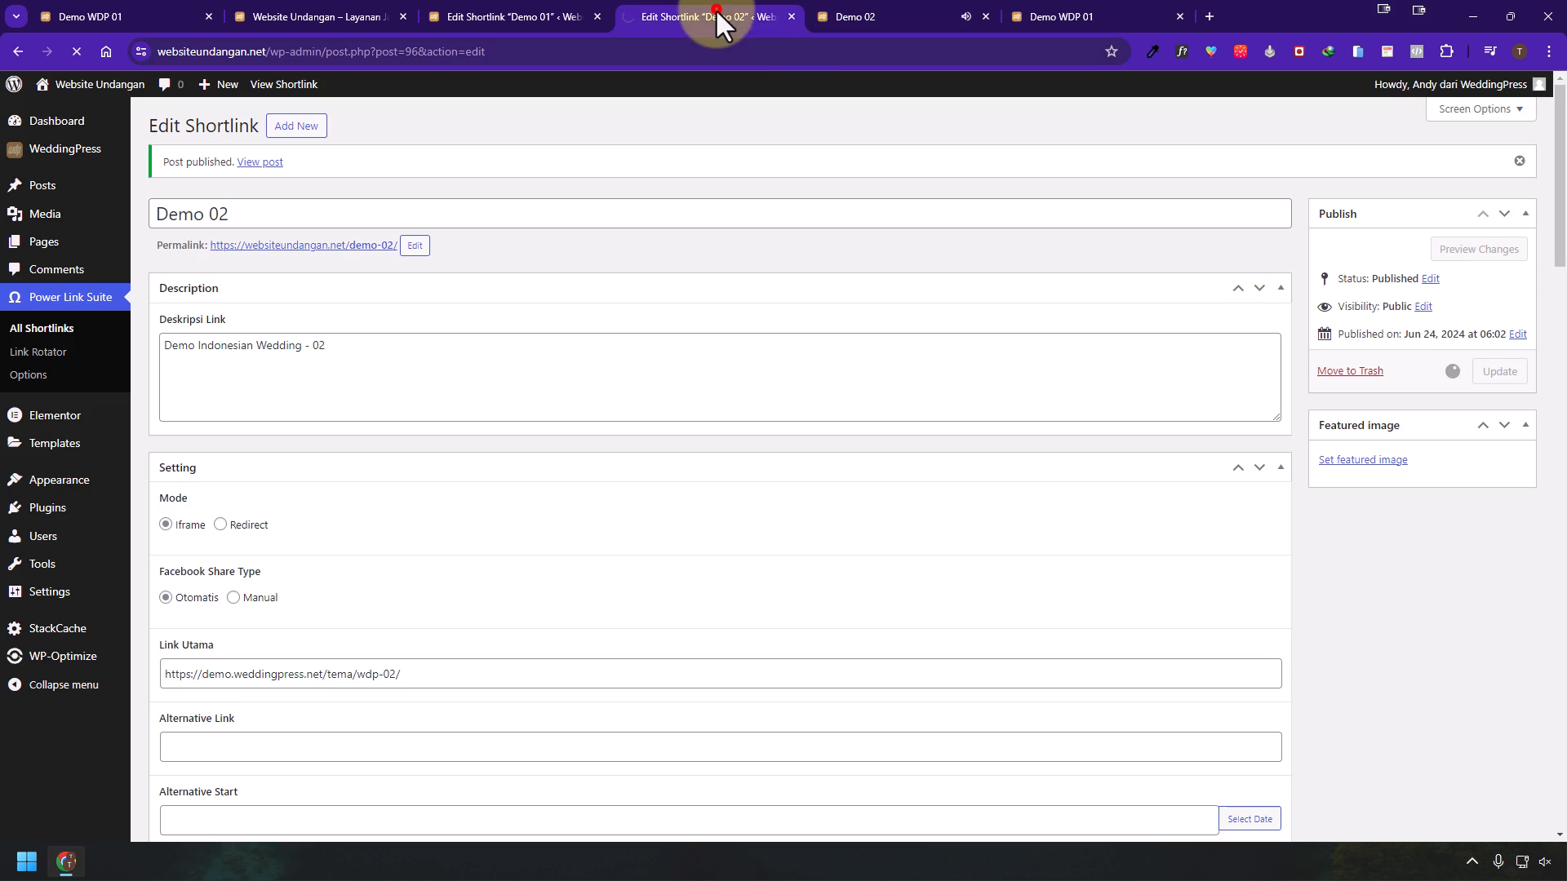
scroll(490, 535, down, 8)
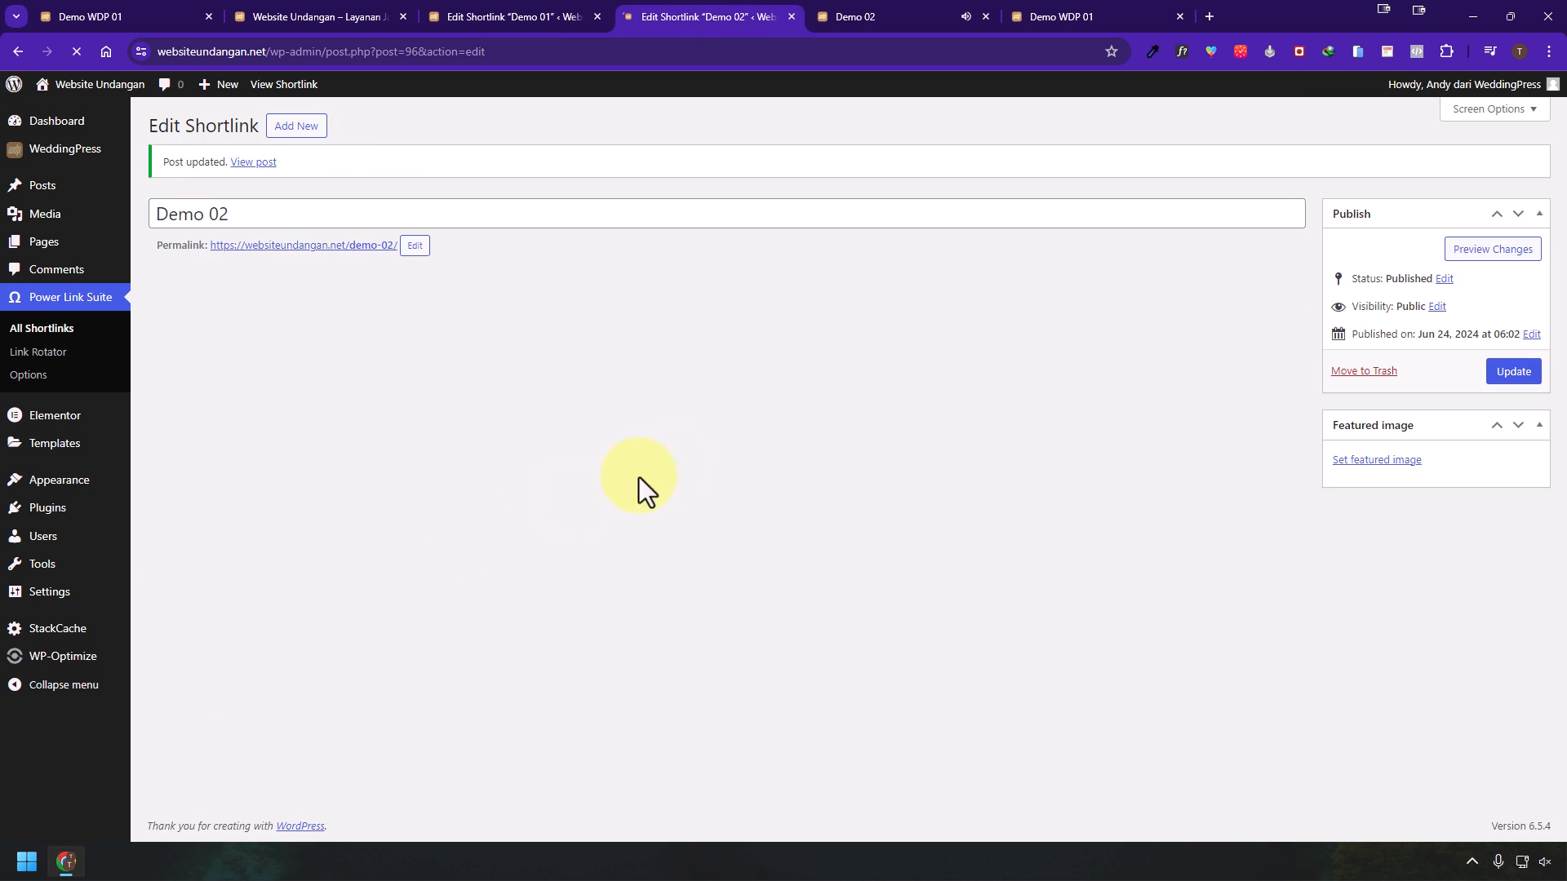
scroll(490, 408, down, 16)
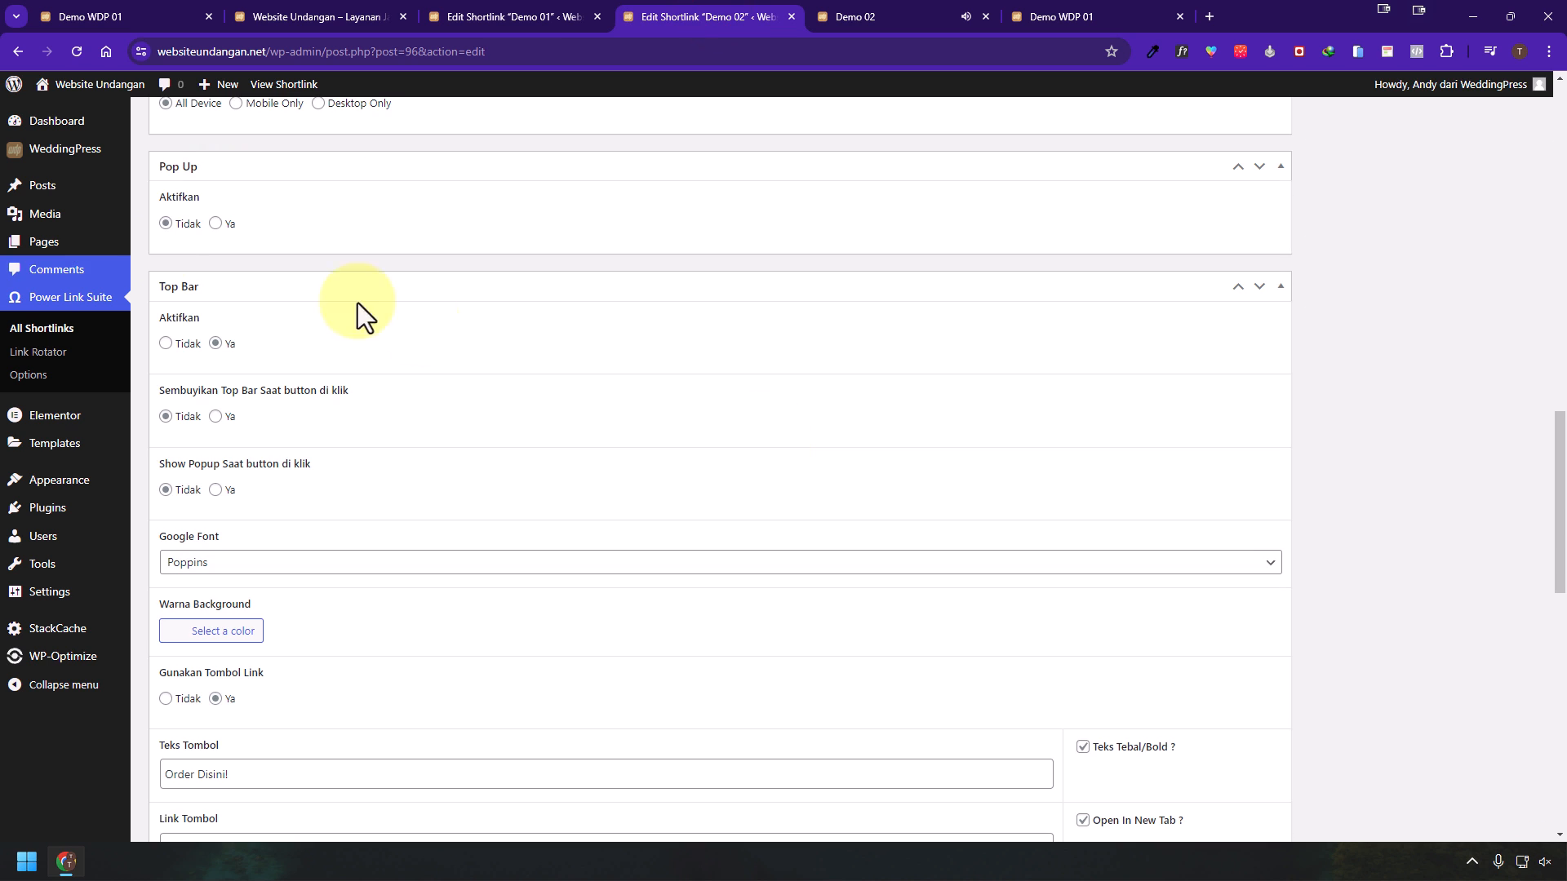
click(921, 19)
click(77, 51)
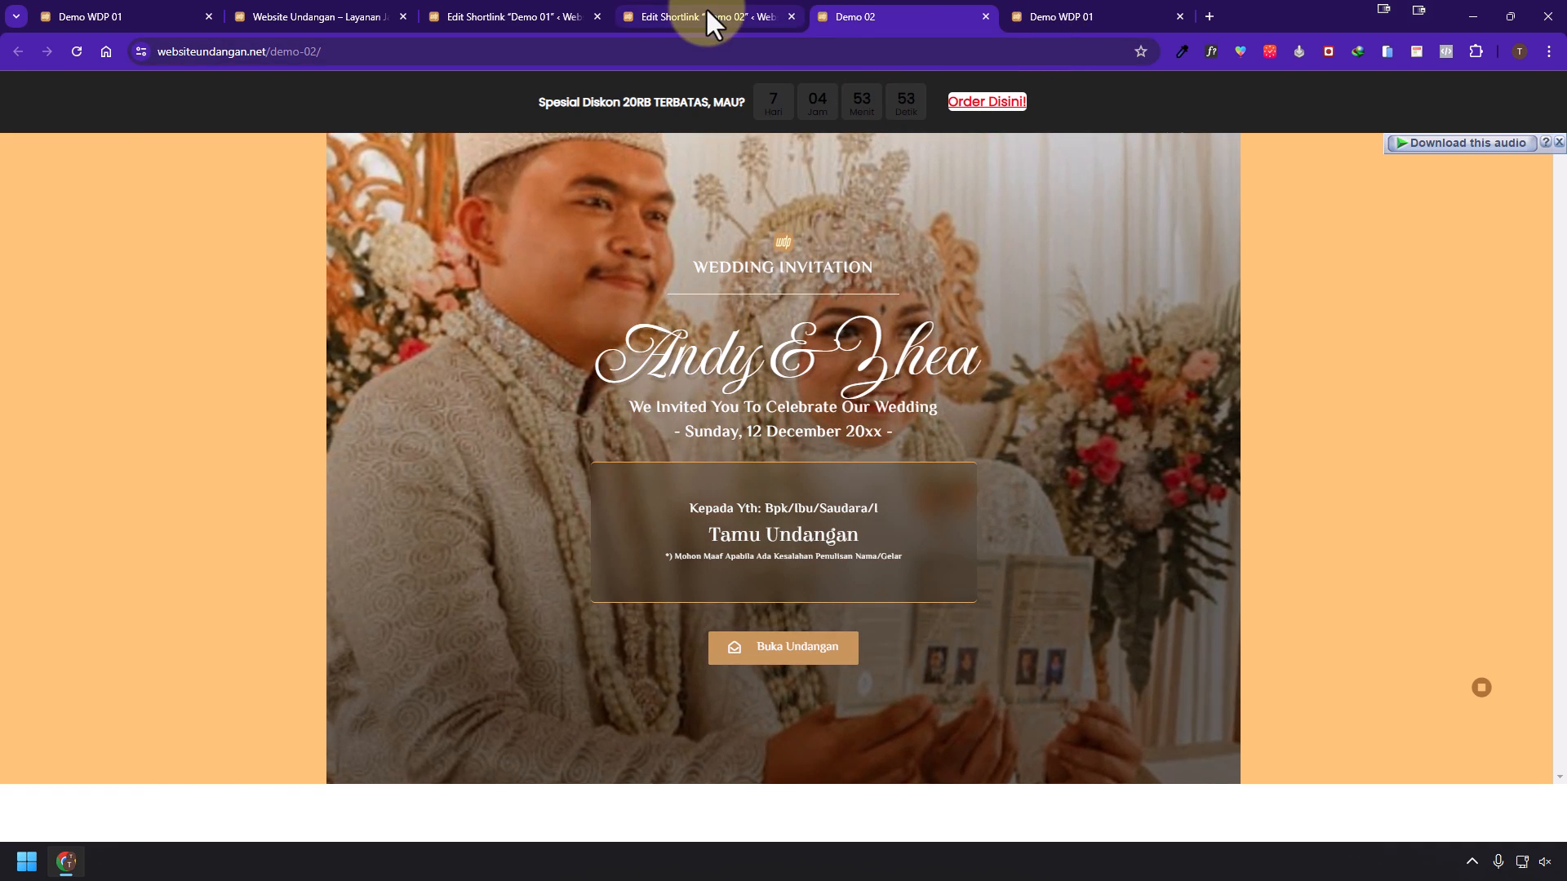
- Lighten Demo 02's Countdown Box Background Color to gray 626262
click(707, 18)
scroll(444, 535, down, 10)
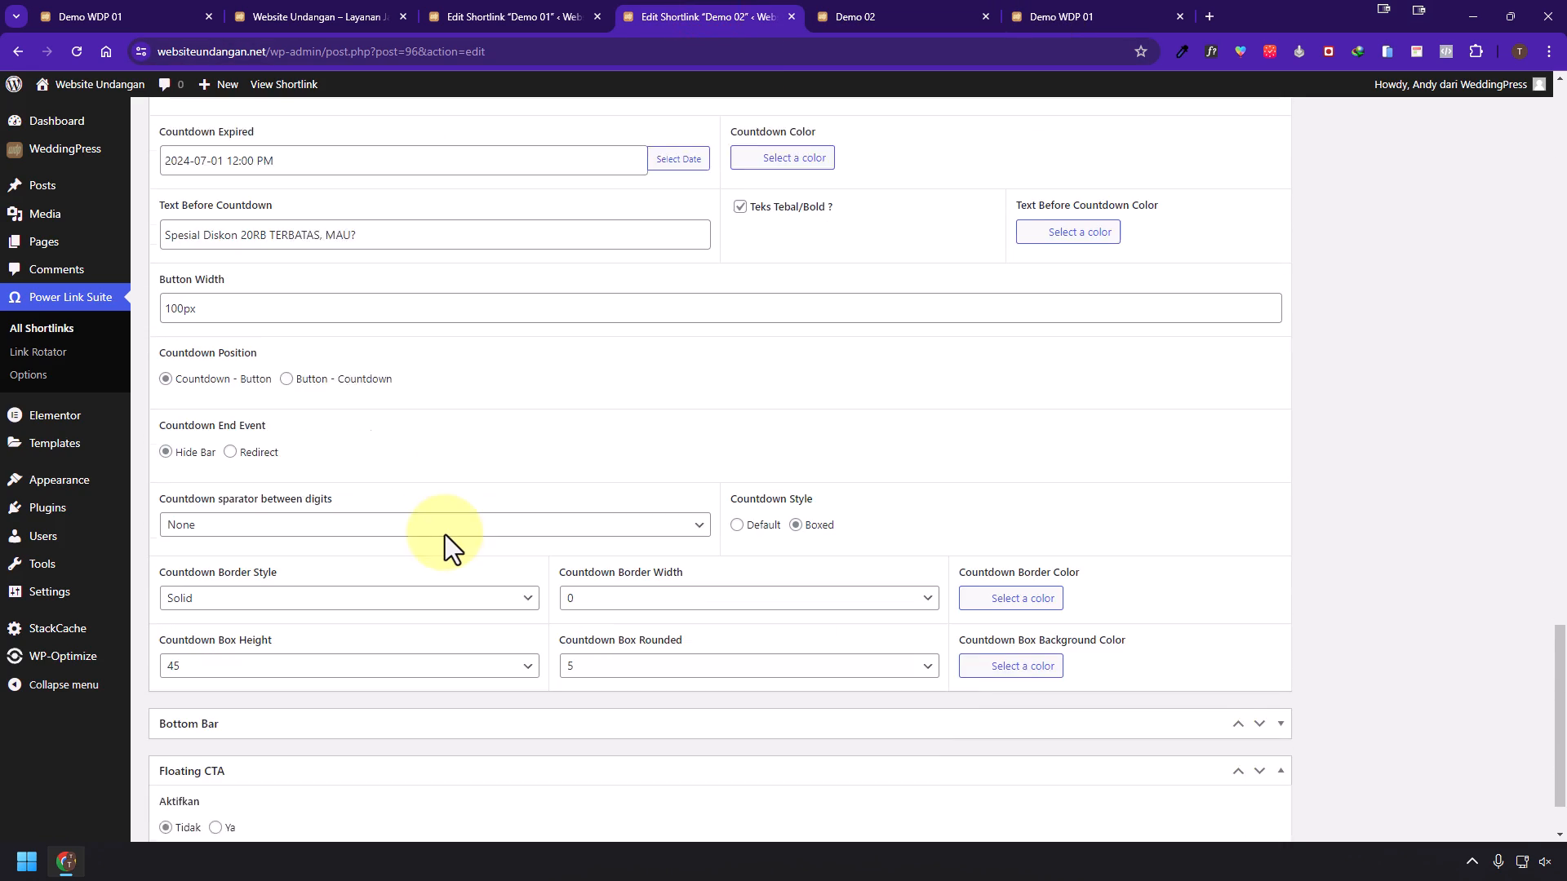
scroll(444, 535, down, 2)
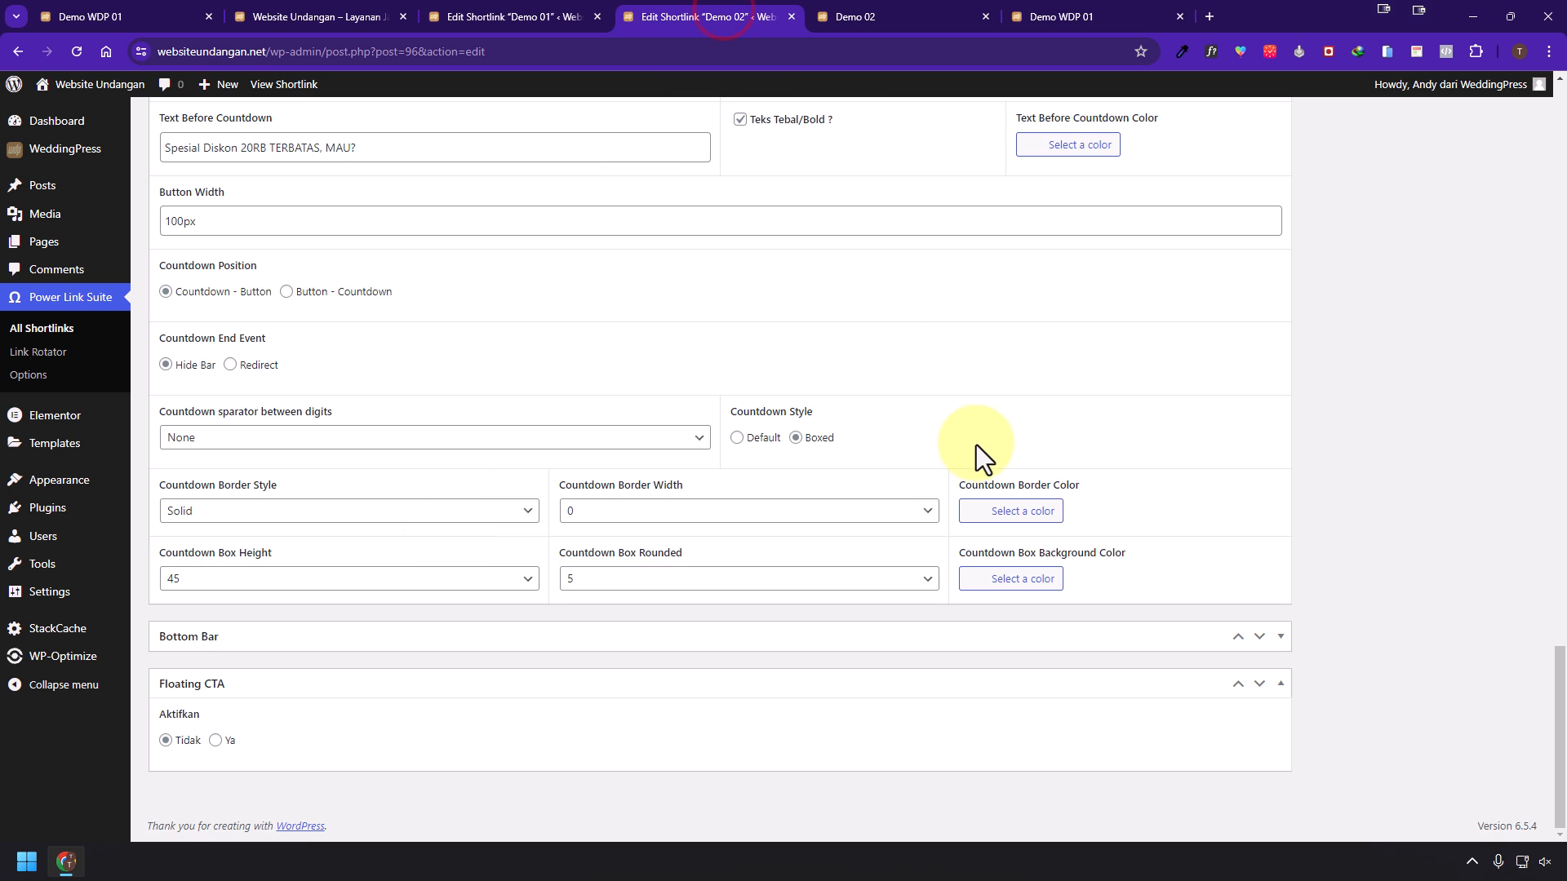
click(1025, 579)
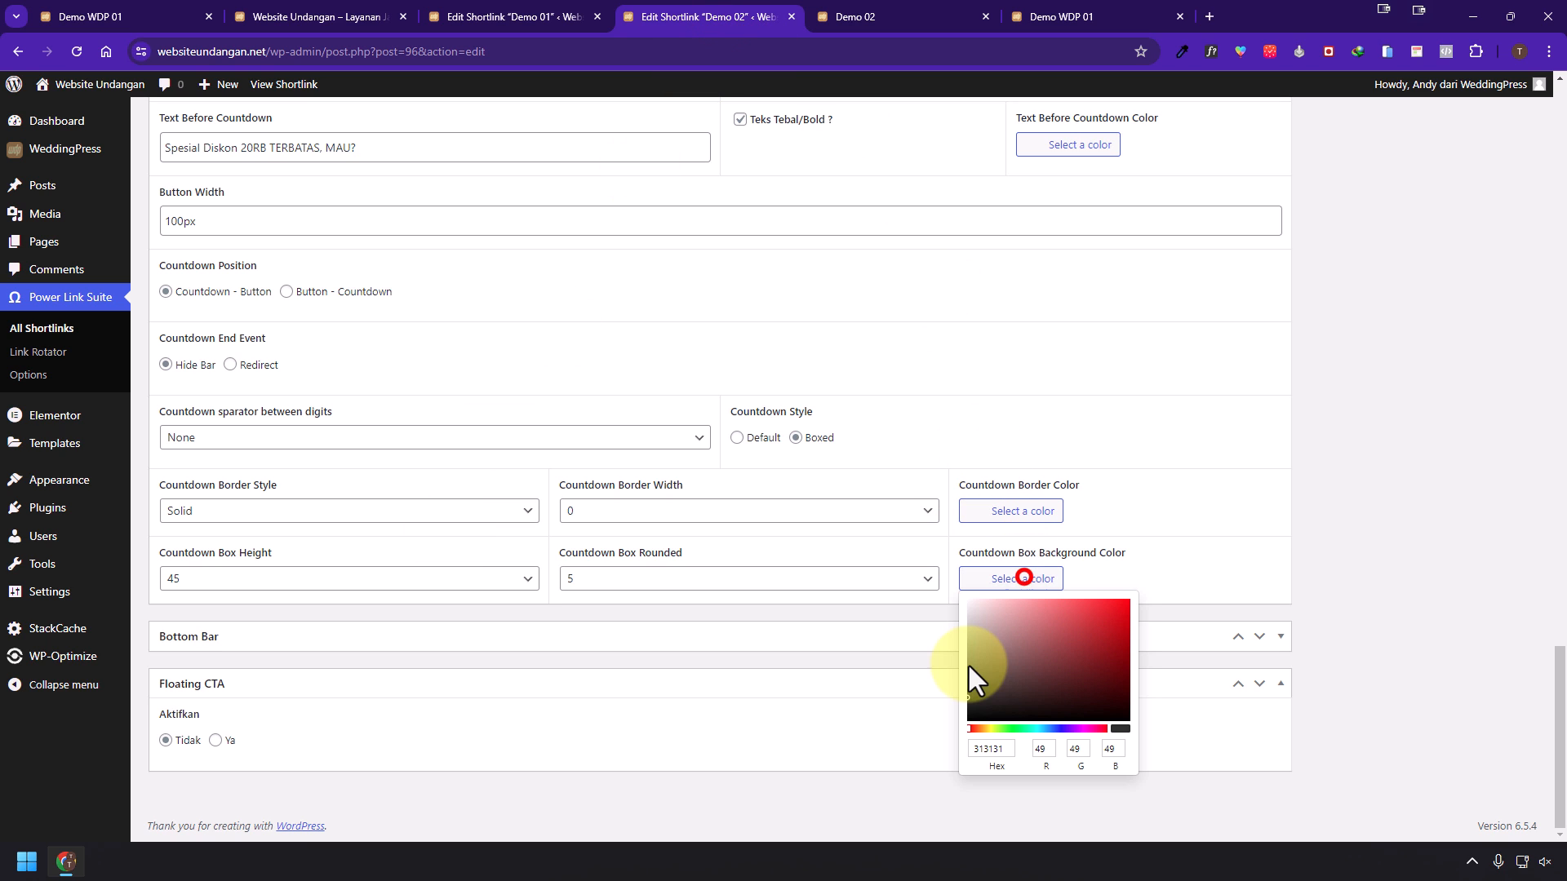
drag(974, 702, 956, 674)
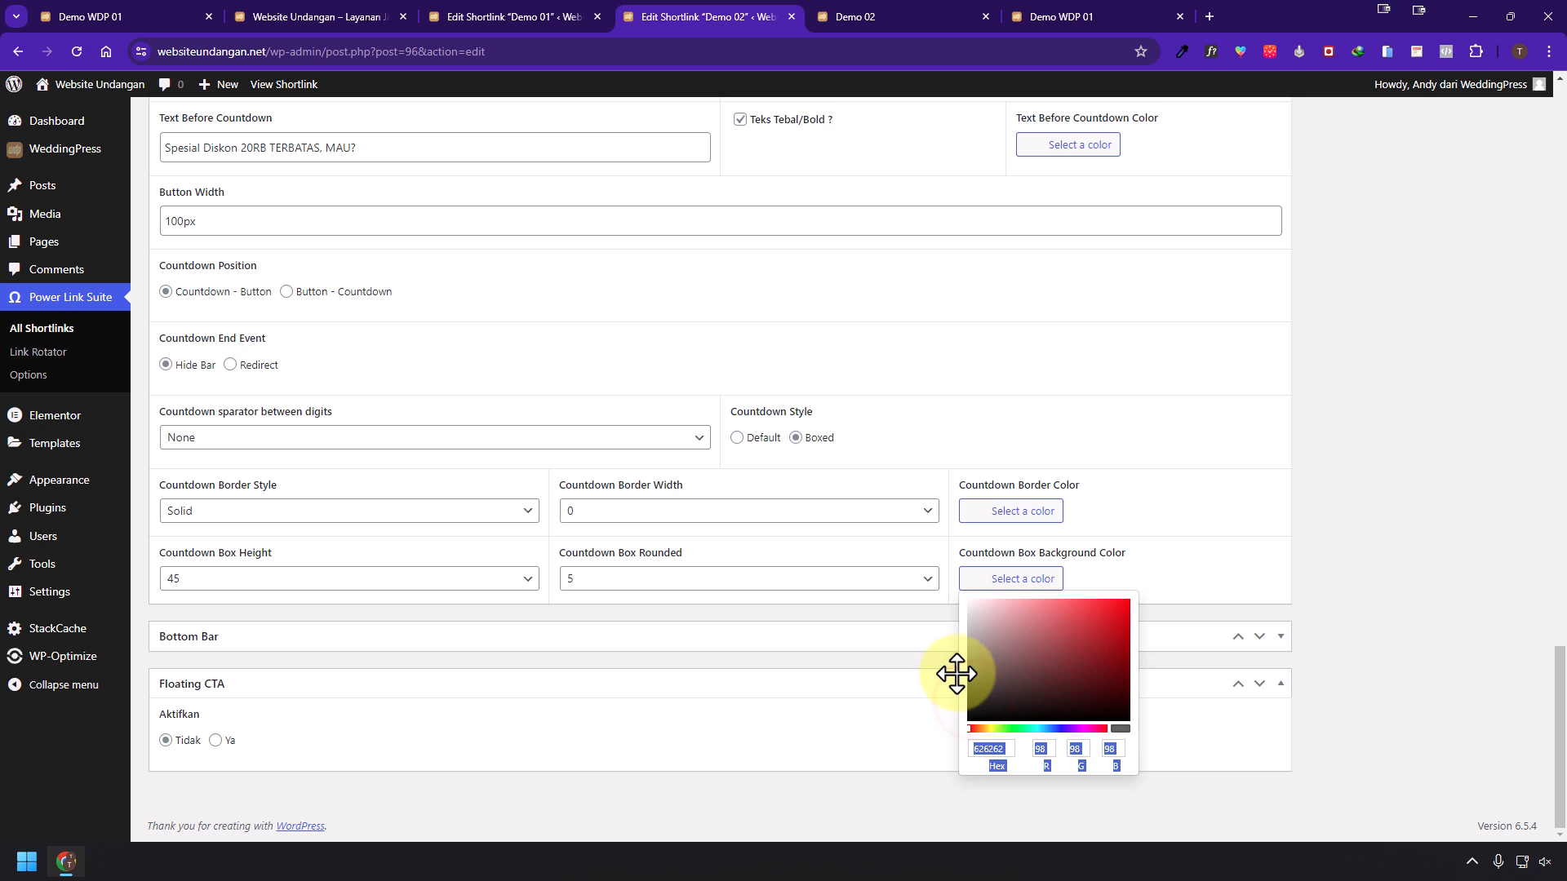
click(1385, 472)
- Set Demo 02's Countdown Color to white and update the shortlink
scroll(722, 490, up, 4)
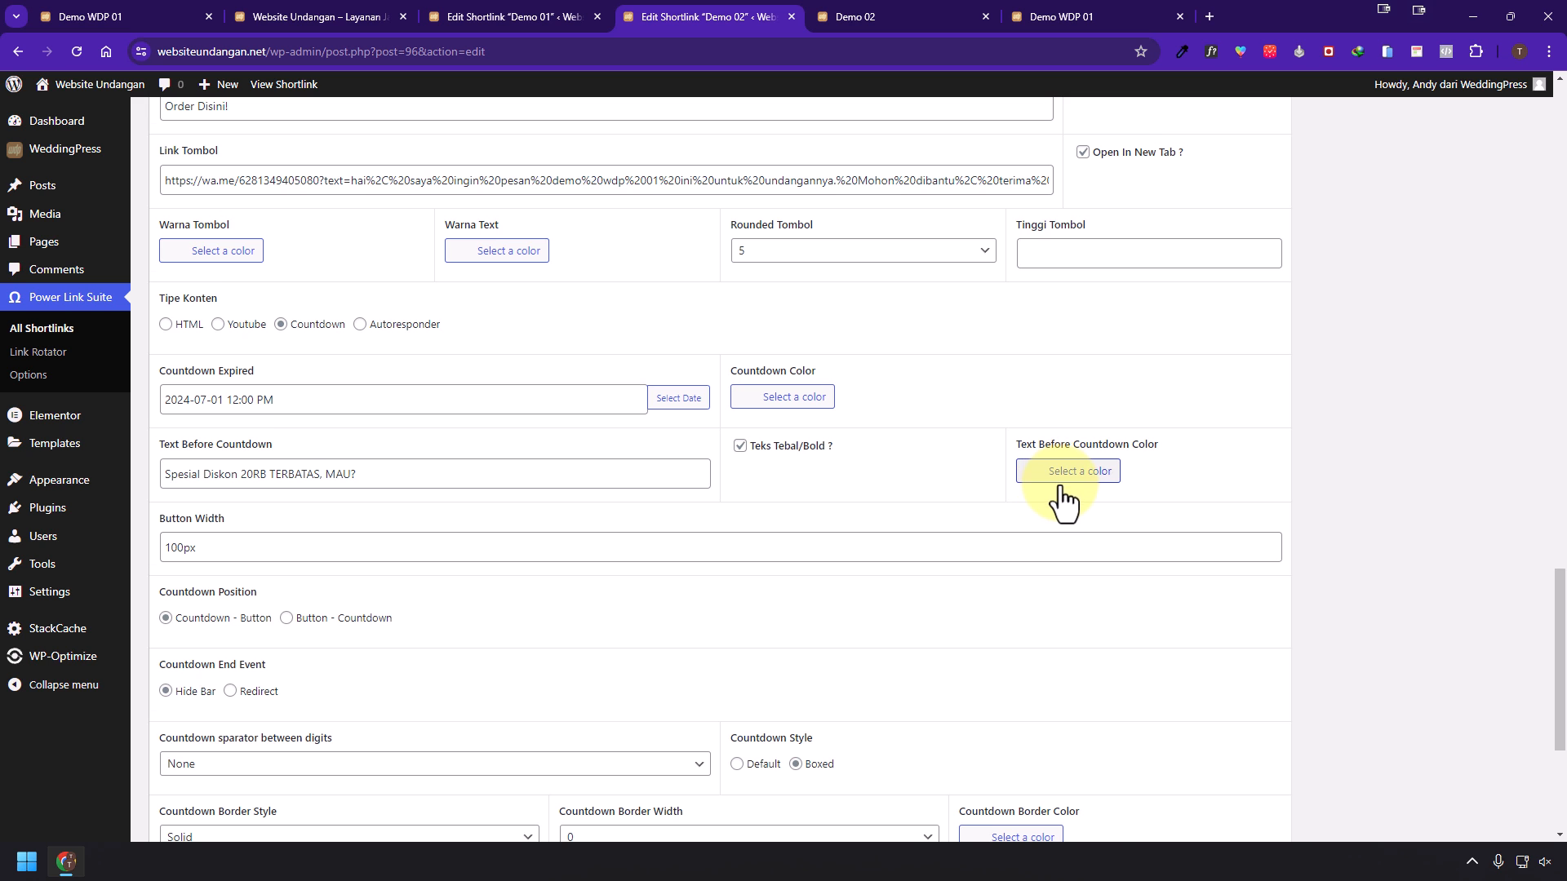
scroll(1053, 482, down, 2)
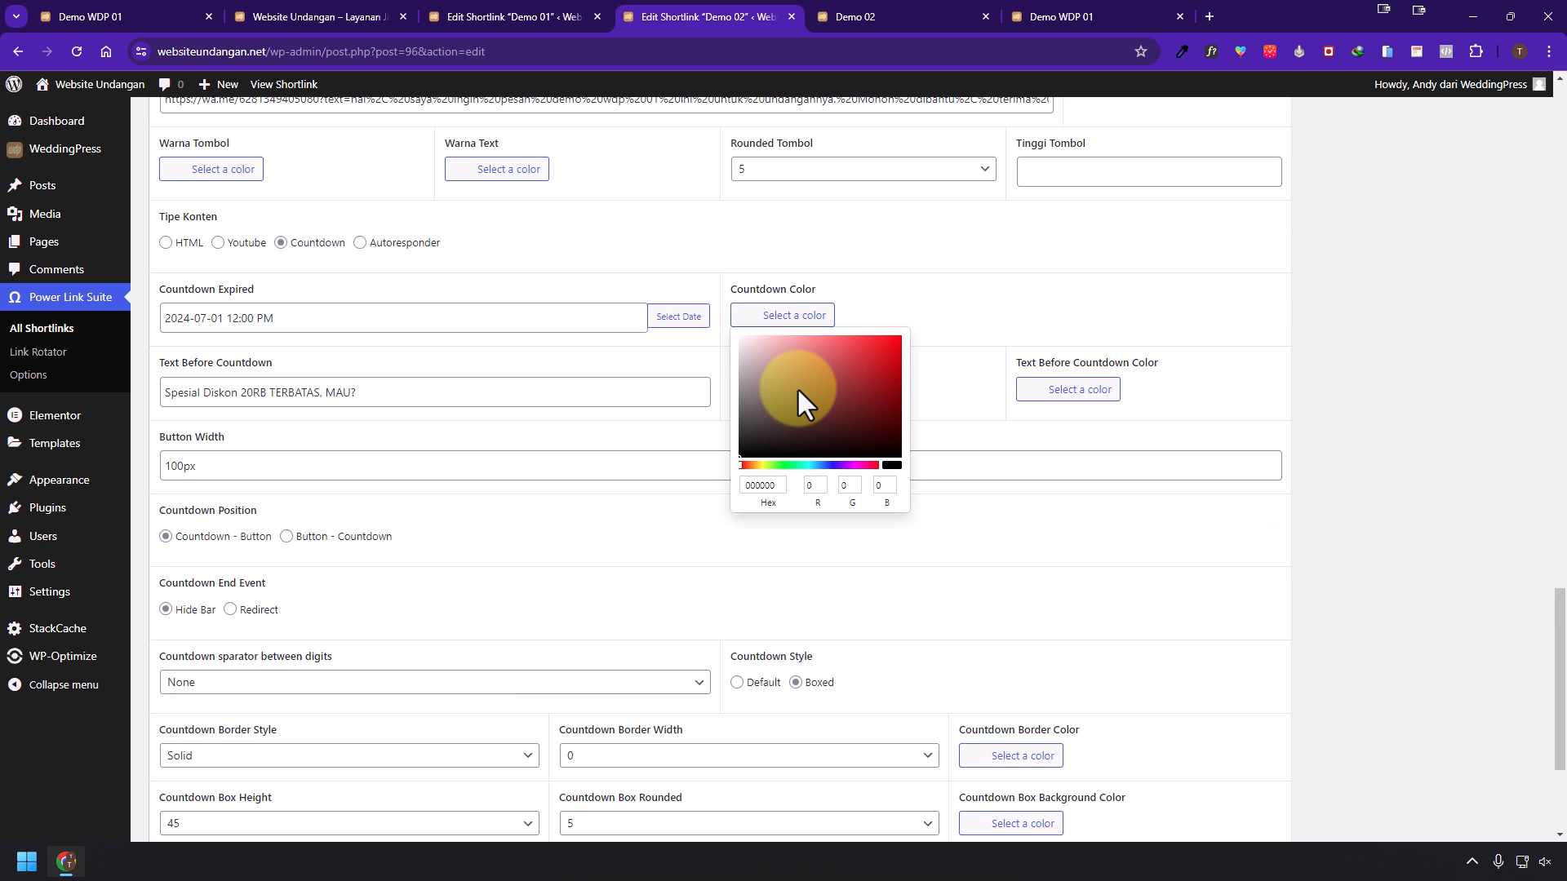
drag(796, 386, 966, 449)
click(1391, 311)
scroll(1300, 340, up, 15)
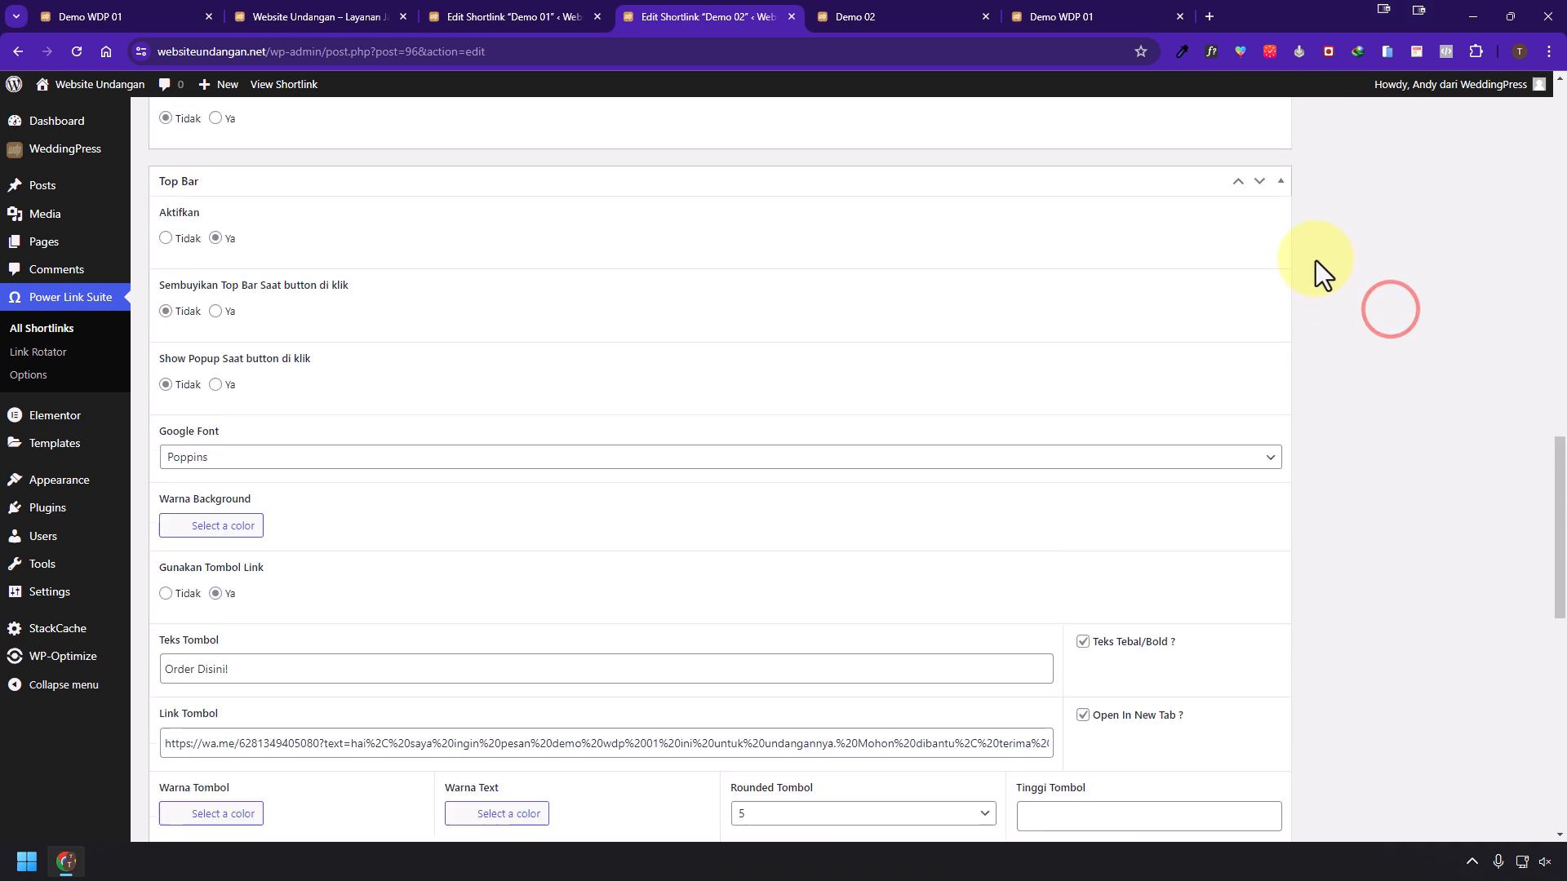
scroll(1476, 256, up, 3)
click(1506, 368)
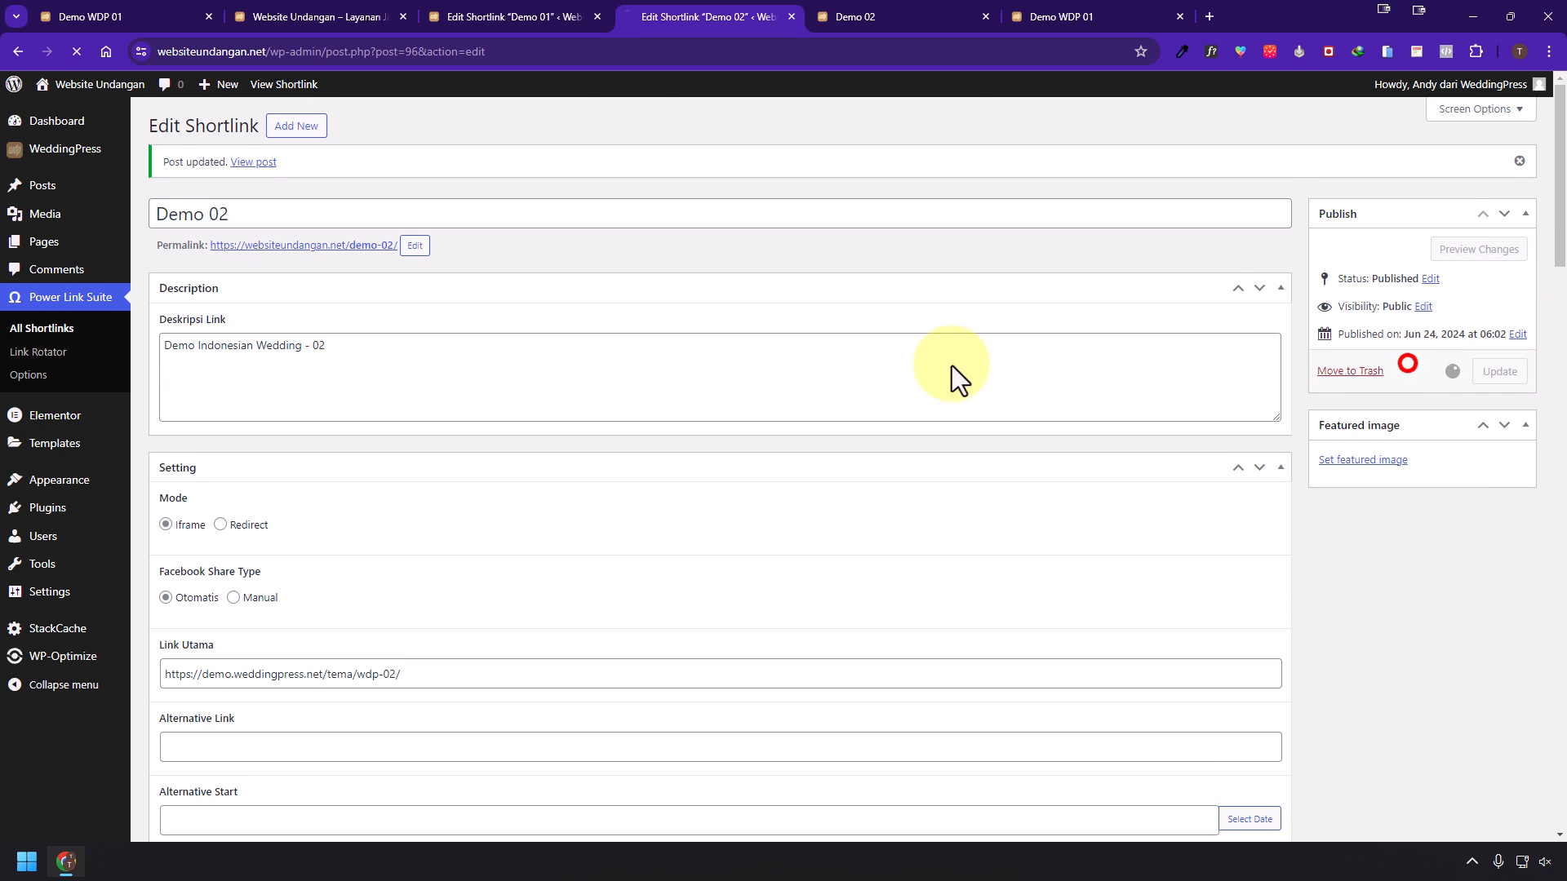
- Reload the live Demo 02 page, open its invitation and check the countdown top bar against the page content
click(885, 15)
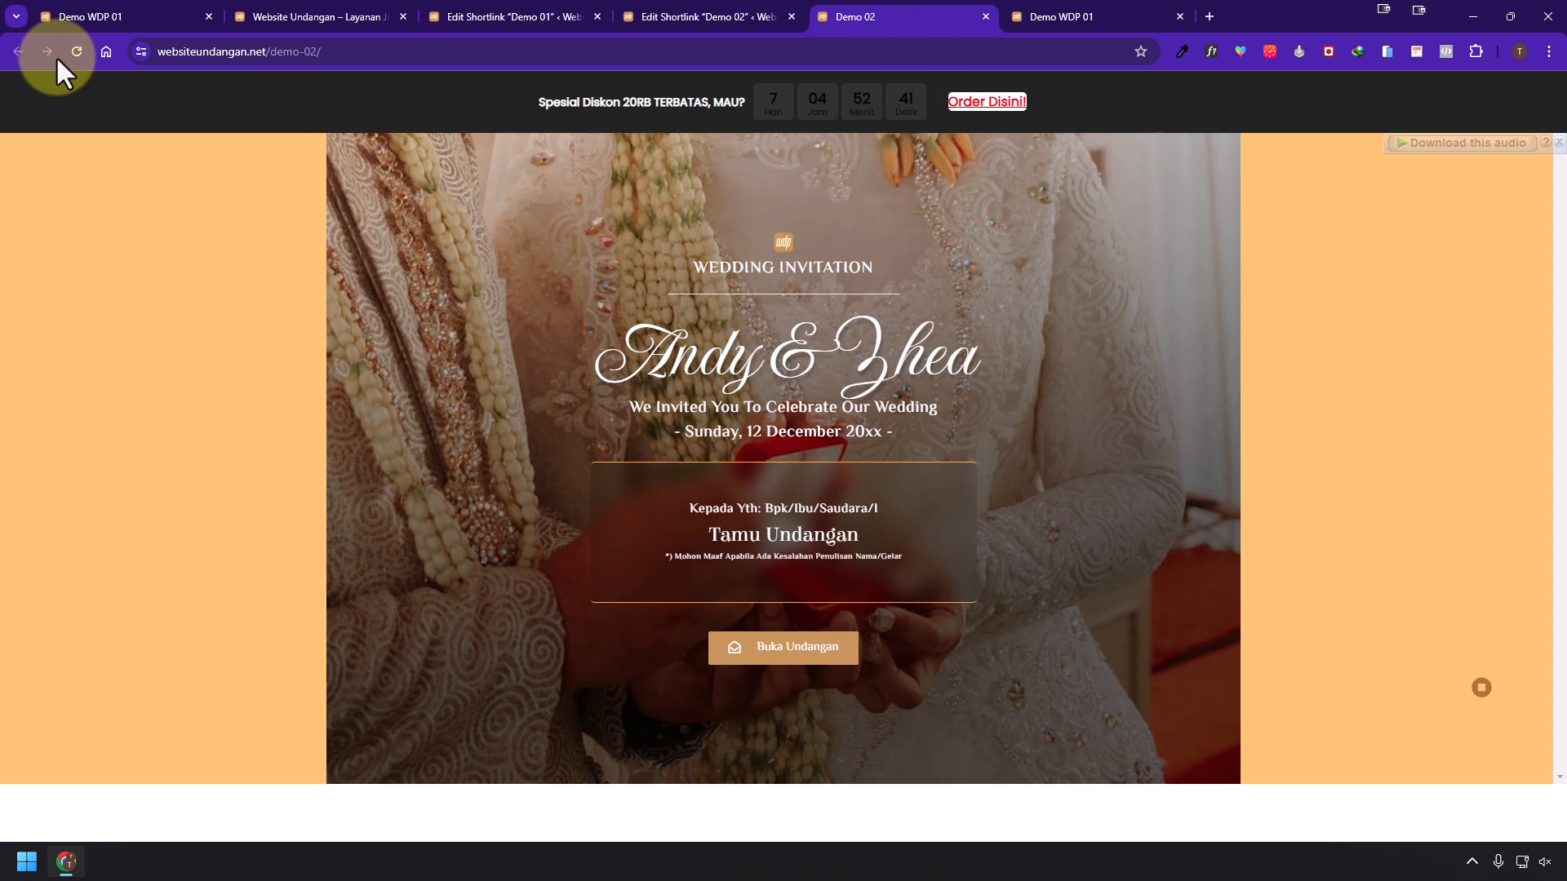
click(76, 51)
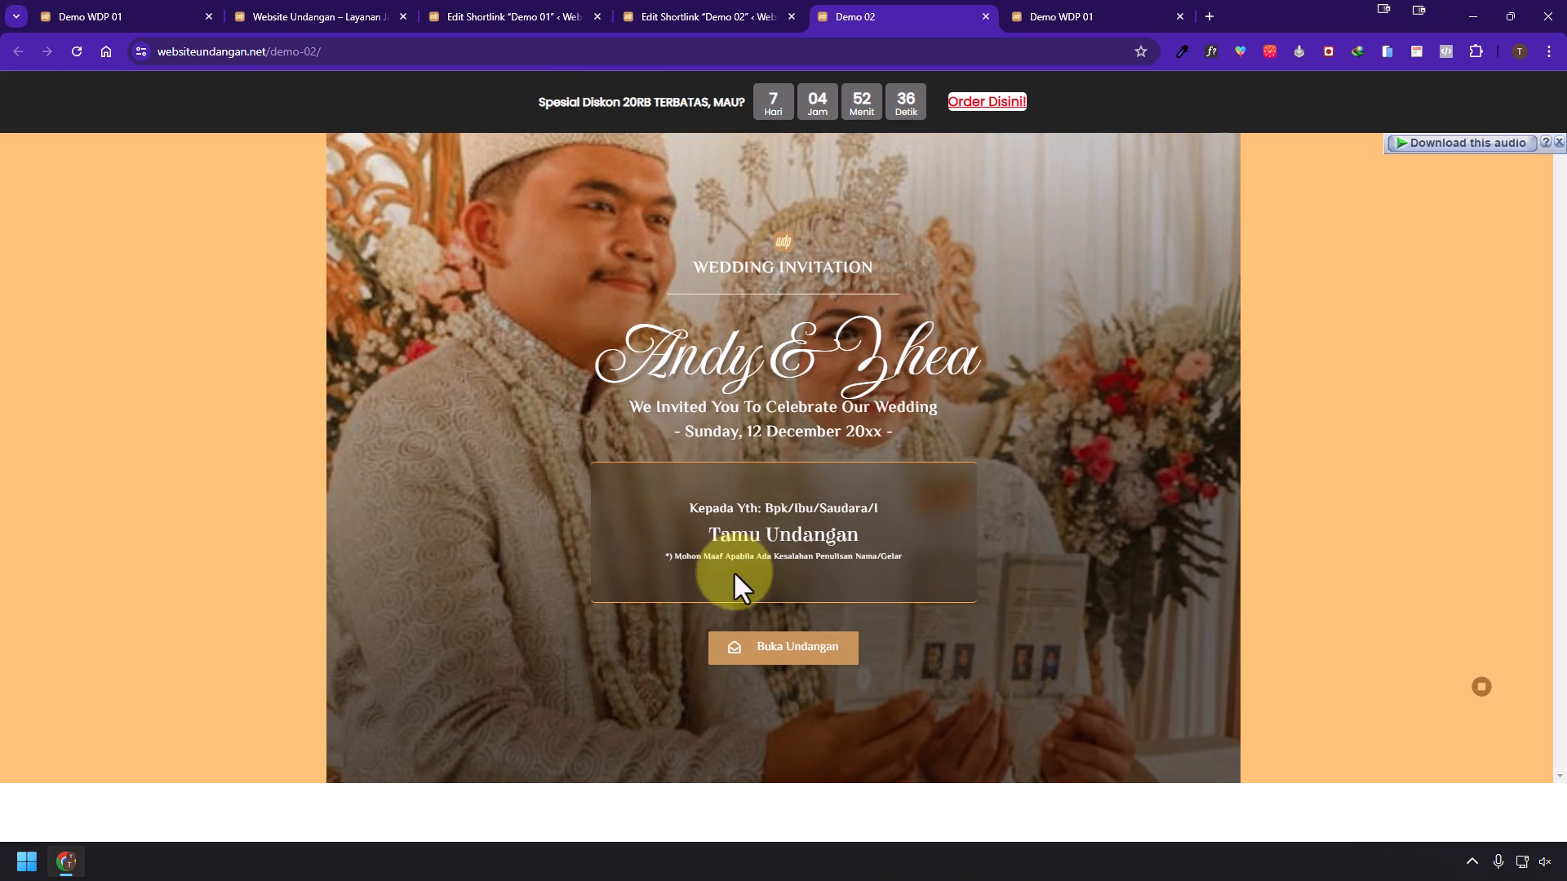
click(775, 645)
scroll(546, 671, down, 7)
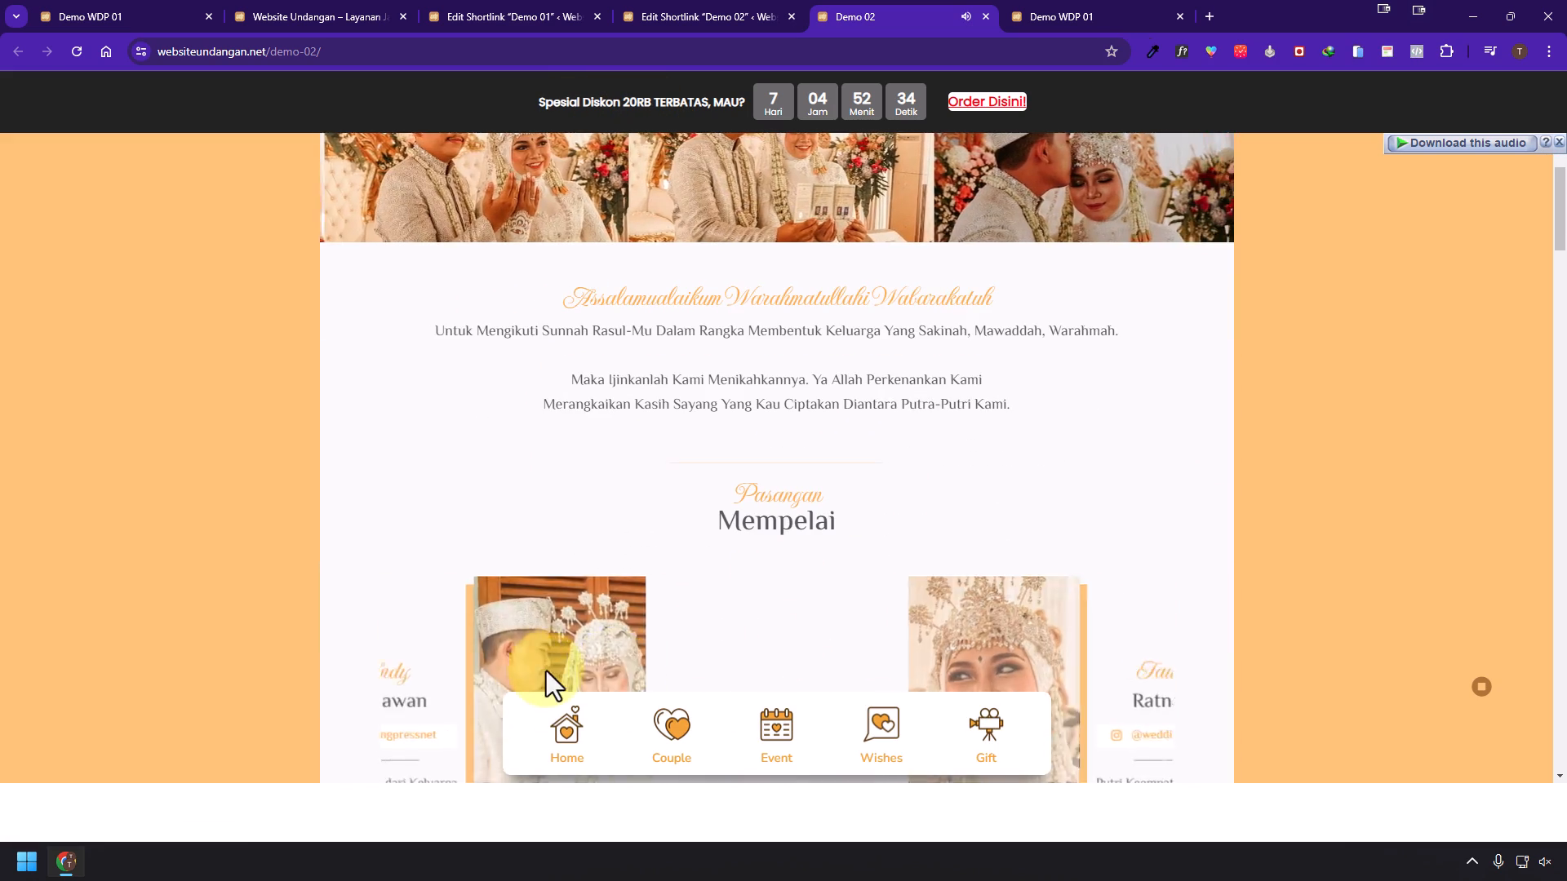
scroll(698, 600, up, 9)
scroll(782, 560, up, 3)
scroll(634, 448, down, 10)
scroll(888, 249, up, 3)
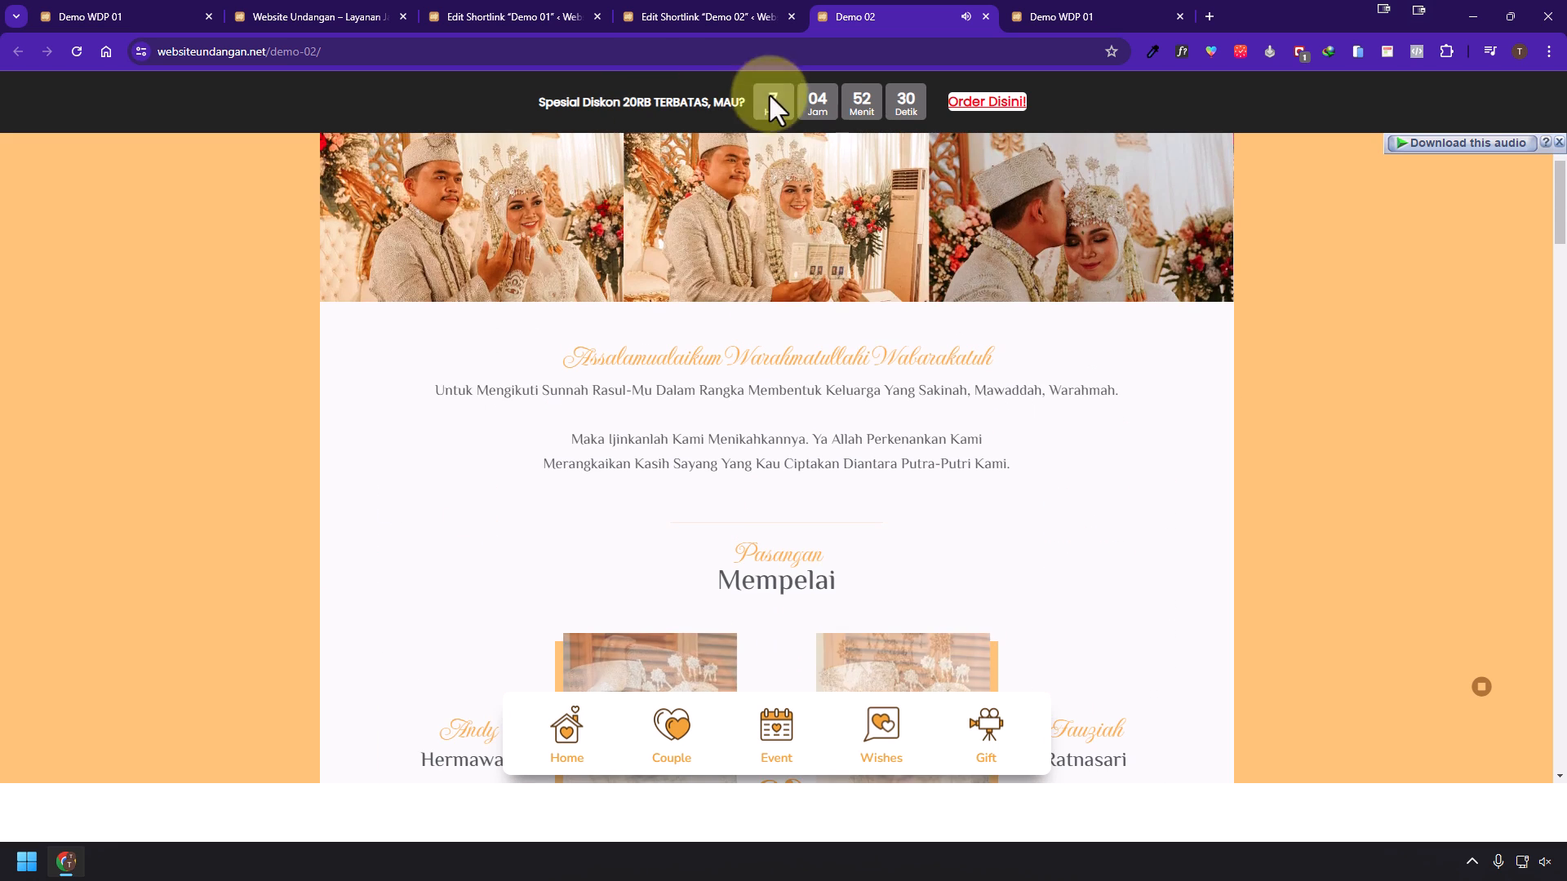
scroll(806, 298, down, 4)
- Preview Demo 02 in the mobile phone simulator, dismiss the audio download overlay and open the invitation
click(1357, 51)
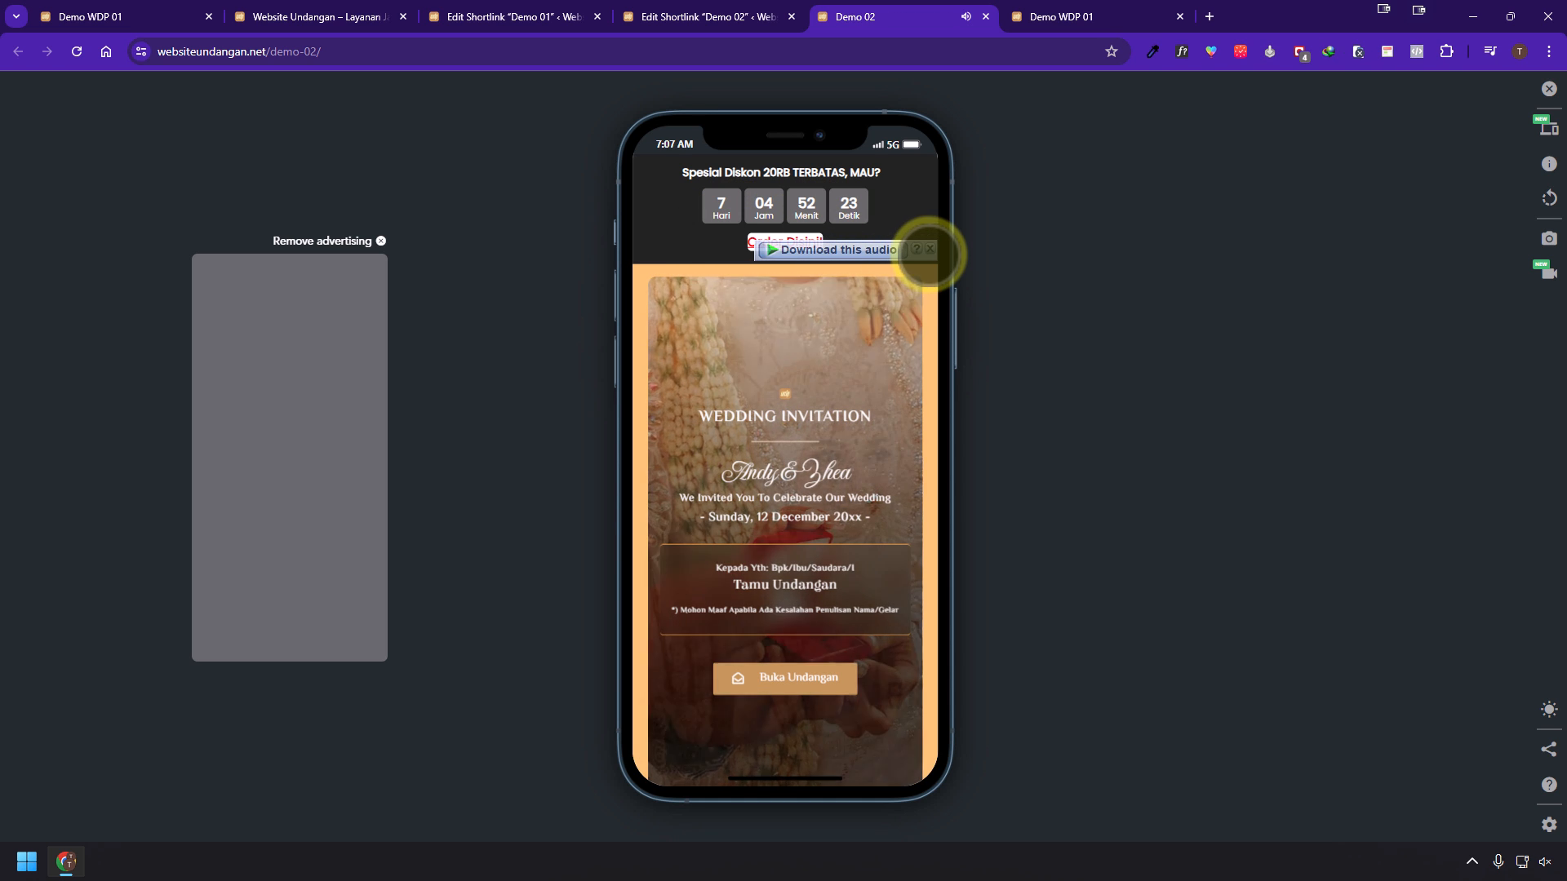
click(930, 249)
click(786, 684)
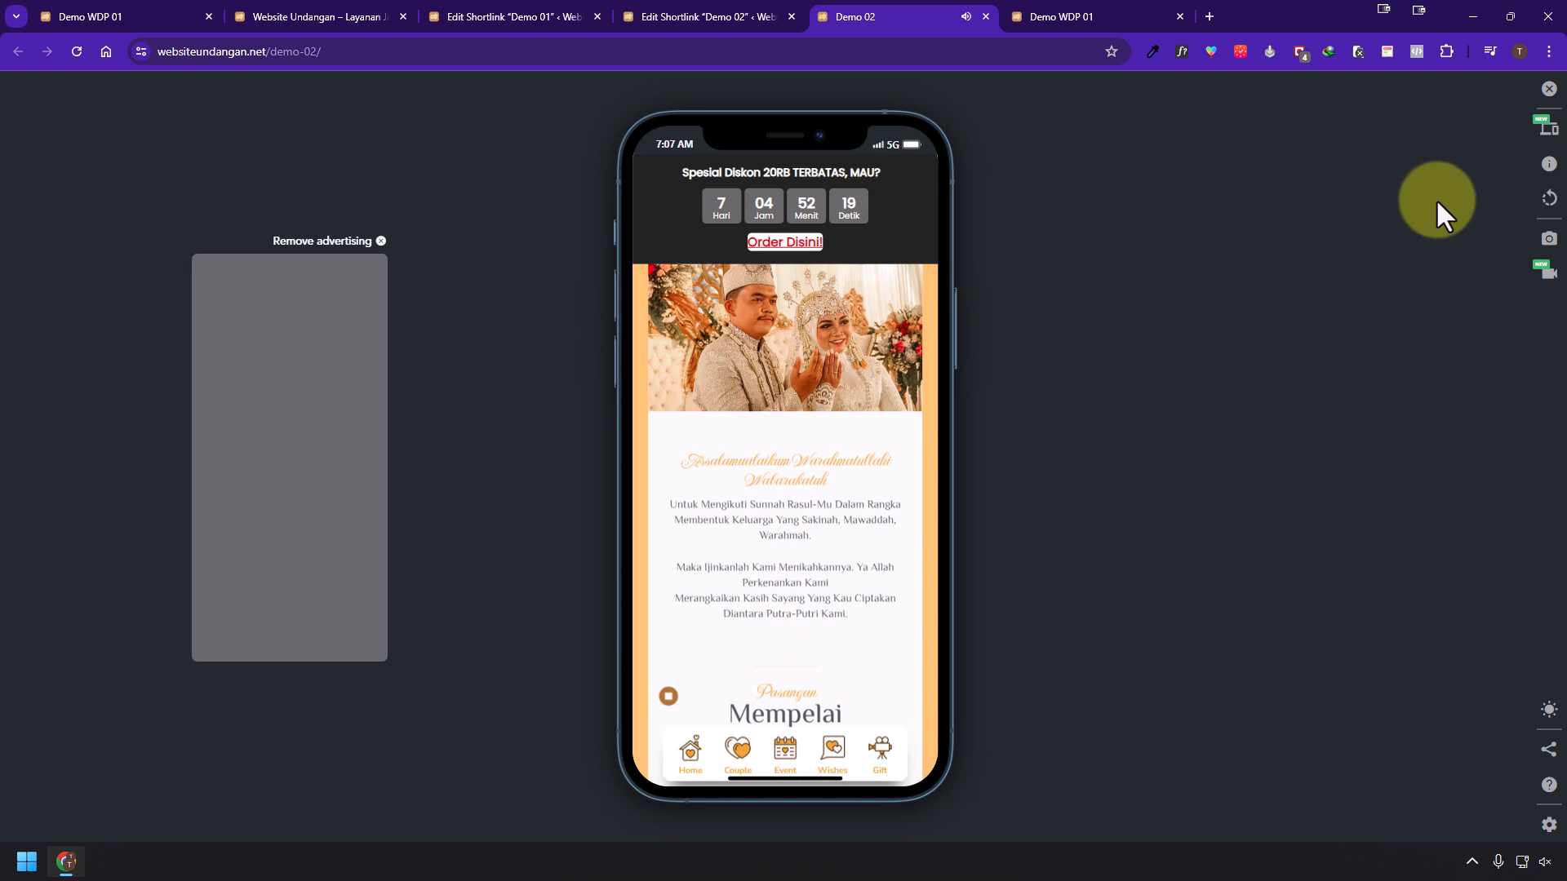
- Switch the simulator to iPad PRO 11 and check Demo 02's countdown top bar on the tablet
click(1546, 132)
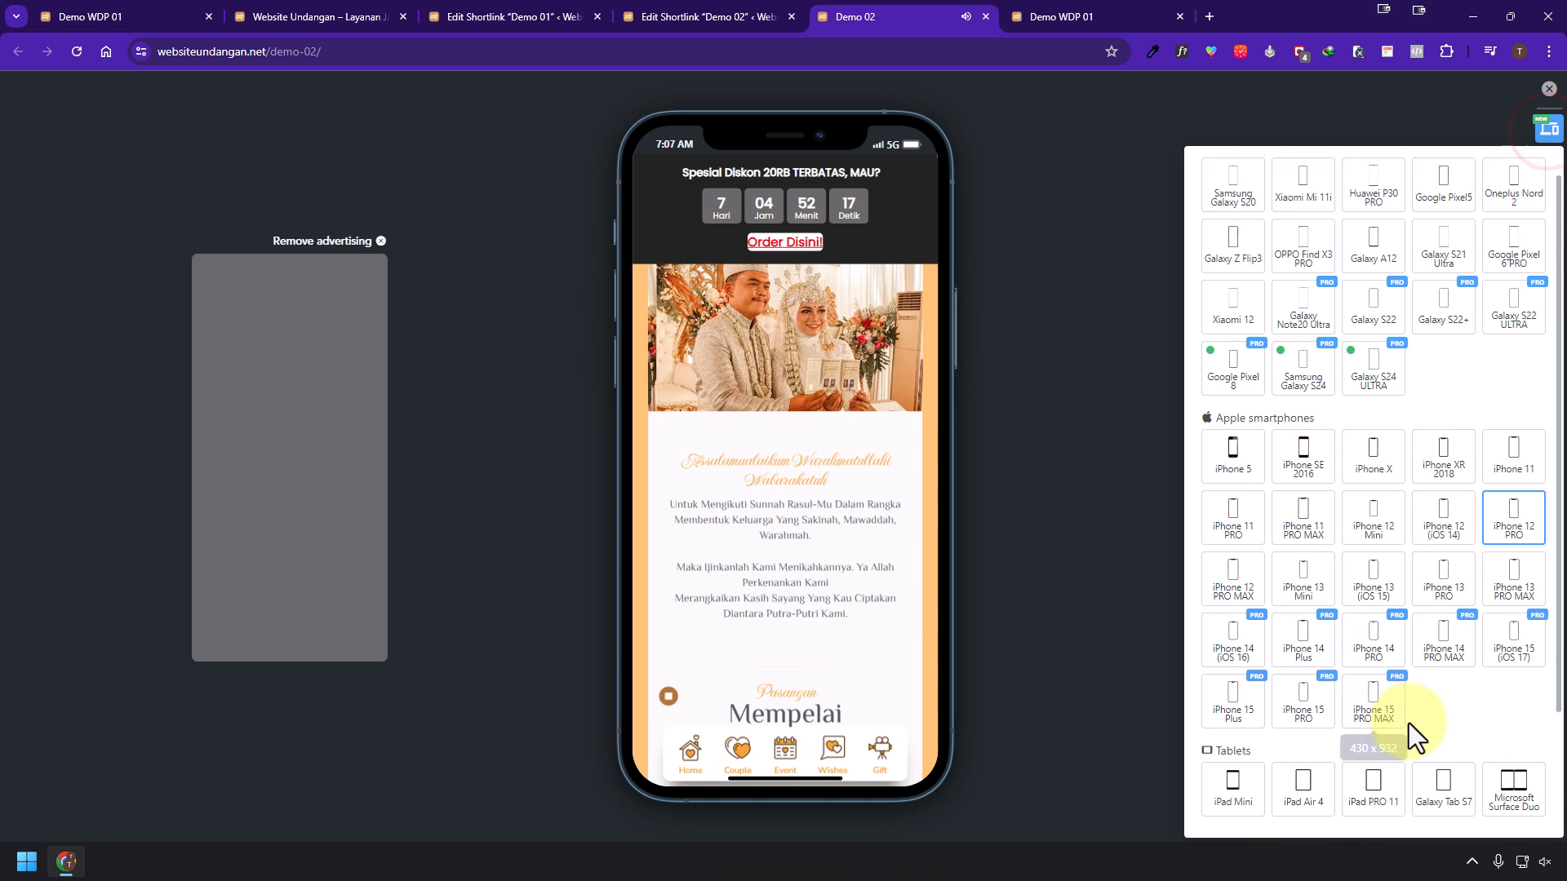
scroll(1404, 735, down, 2)
click(1379, 642)
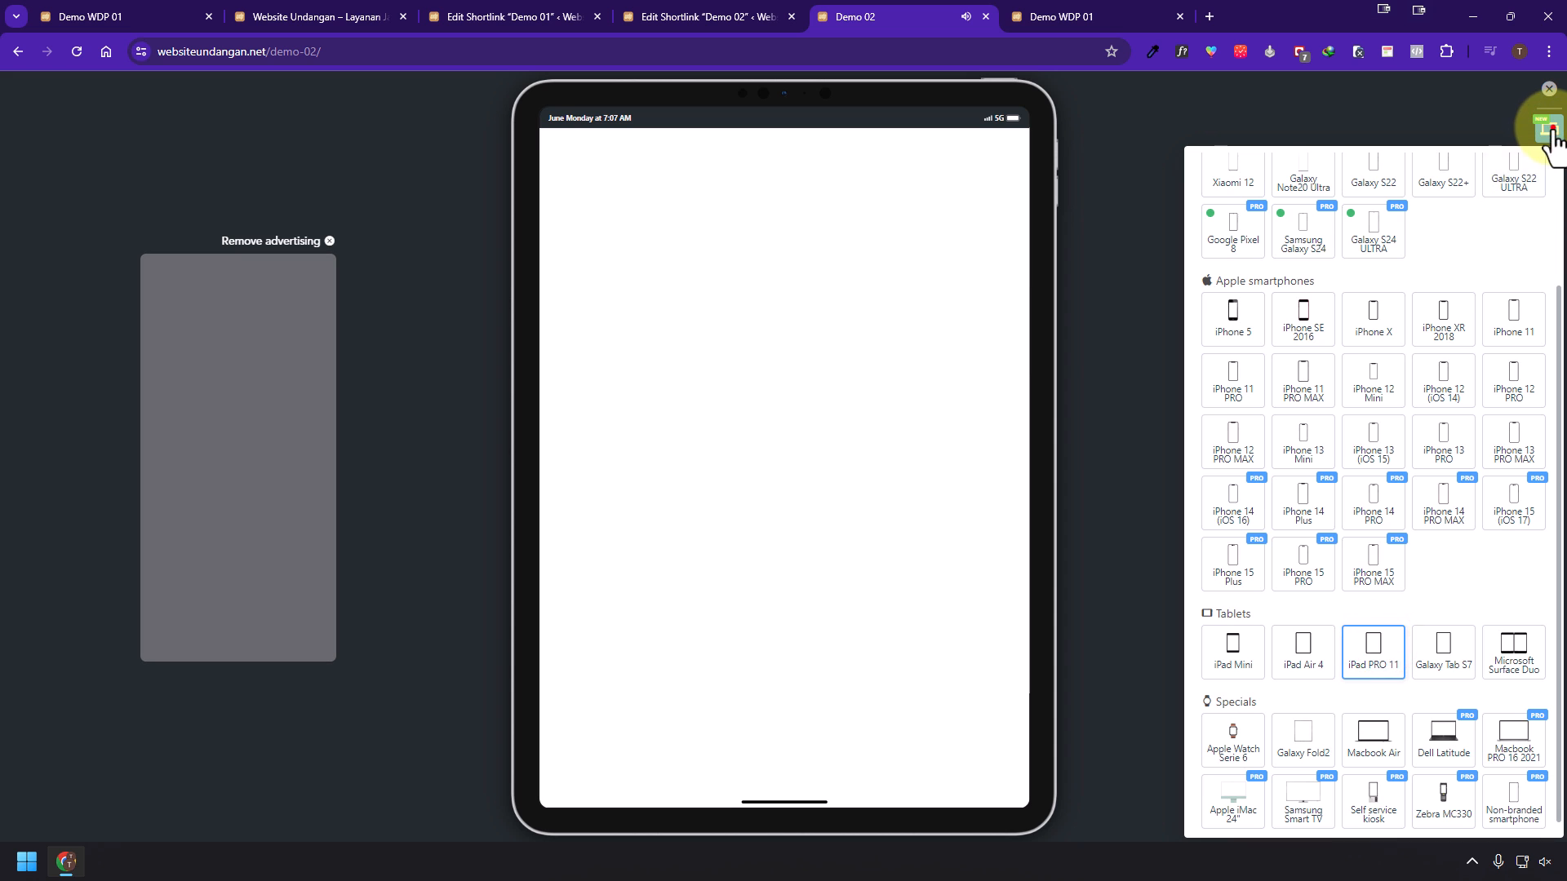
click(1551, 135)
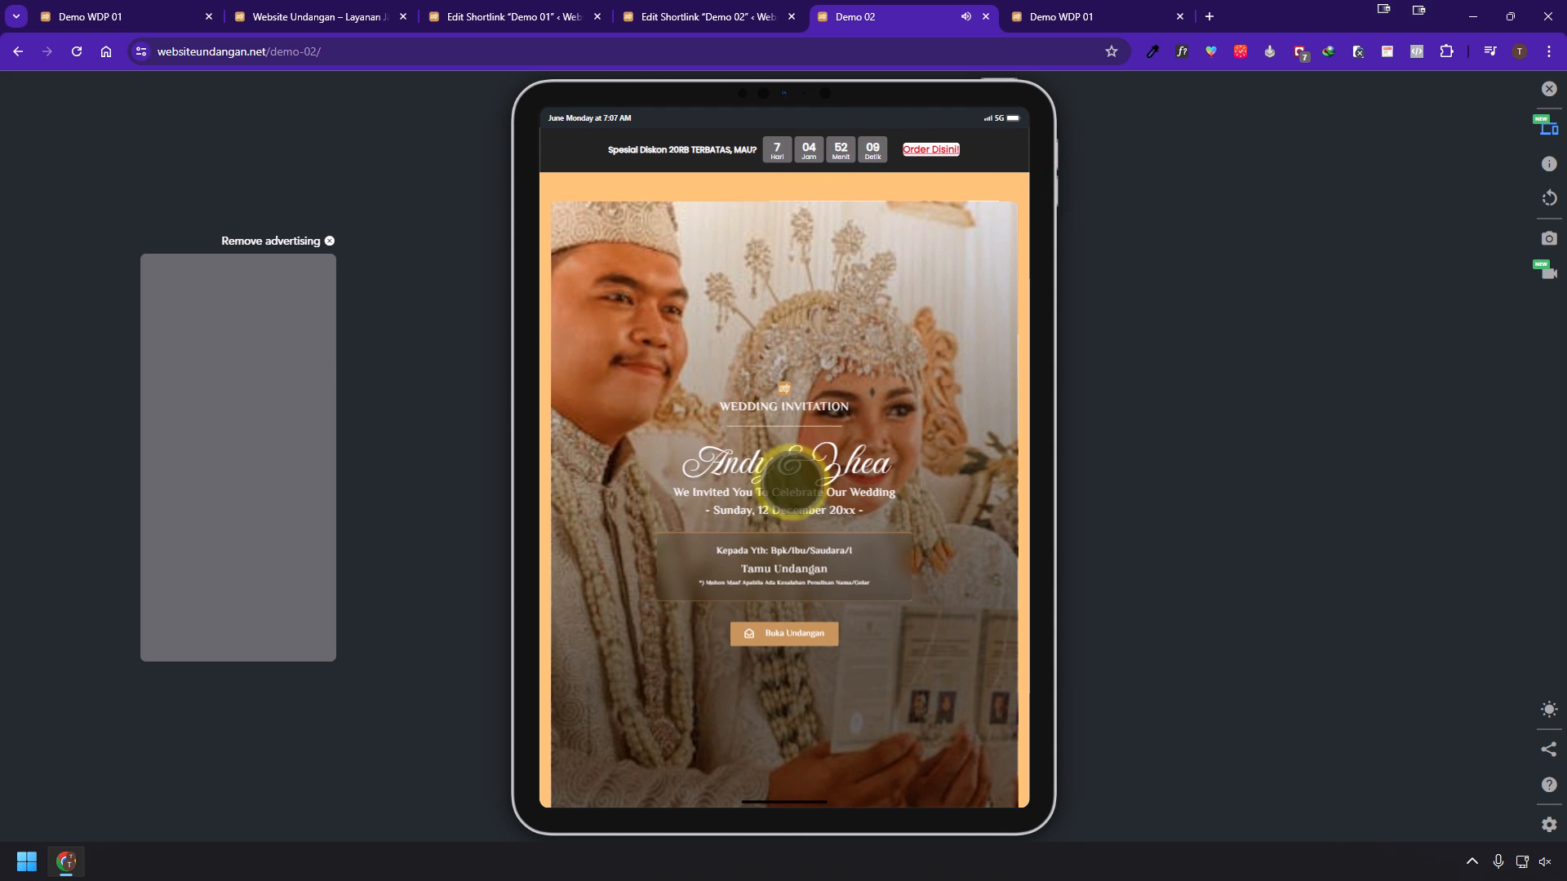
- Preview Demo 02 on the Macbook Air simulator, open the invitation and check the top bar through the page content
click(1550, 128)
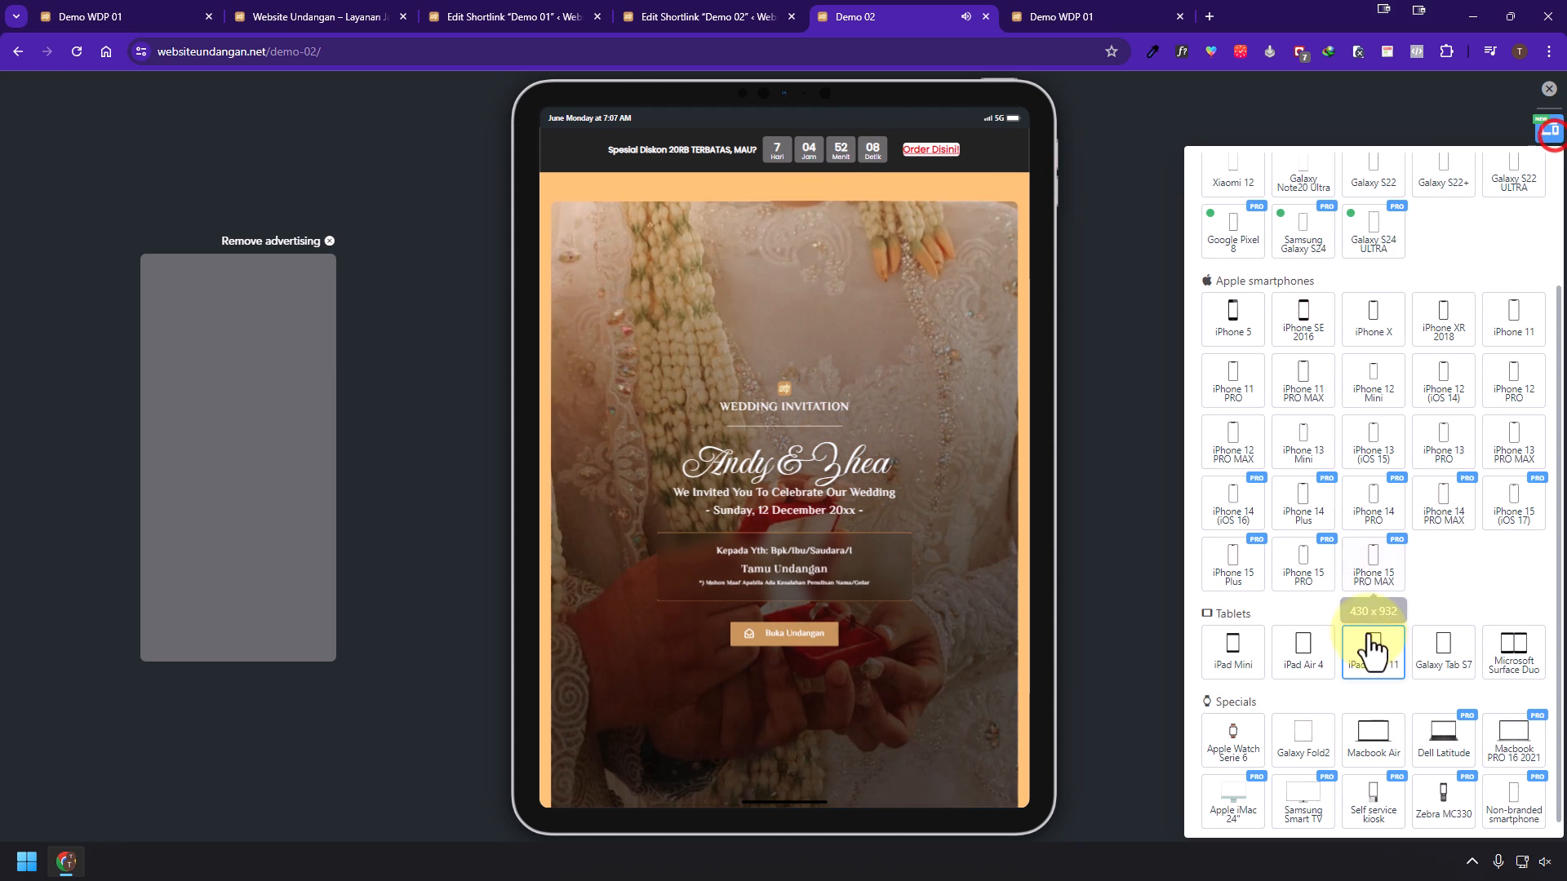
click(1373, 755)
click(1549, 128)
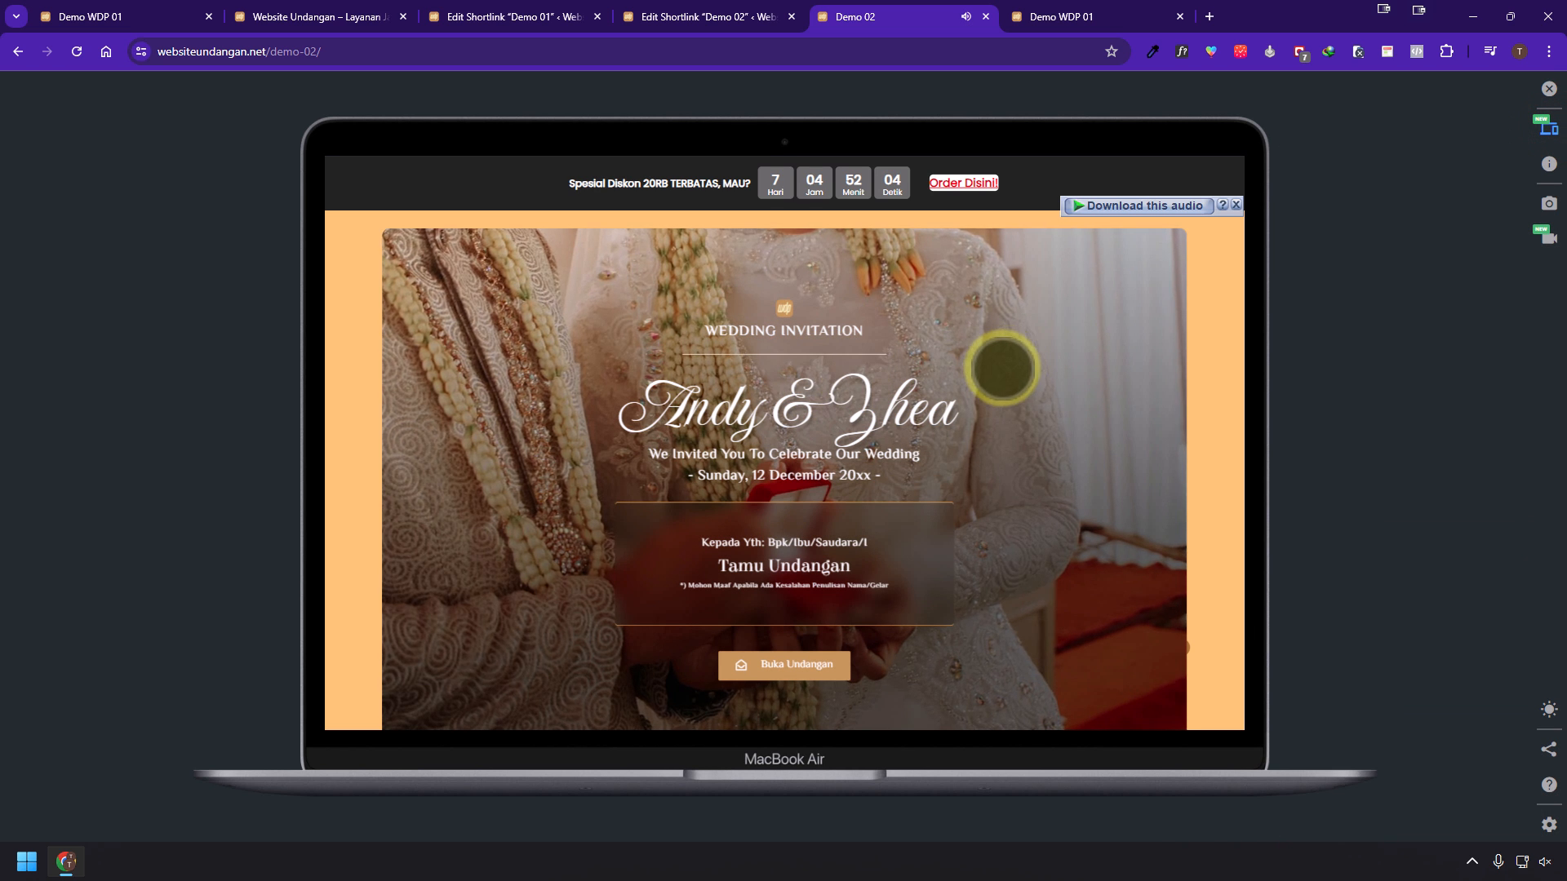
click(828, 673)
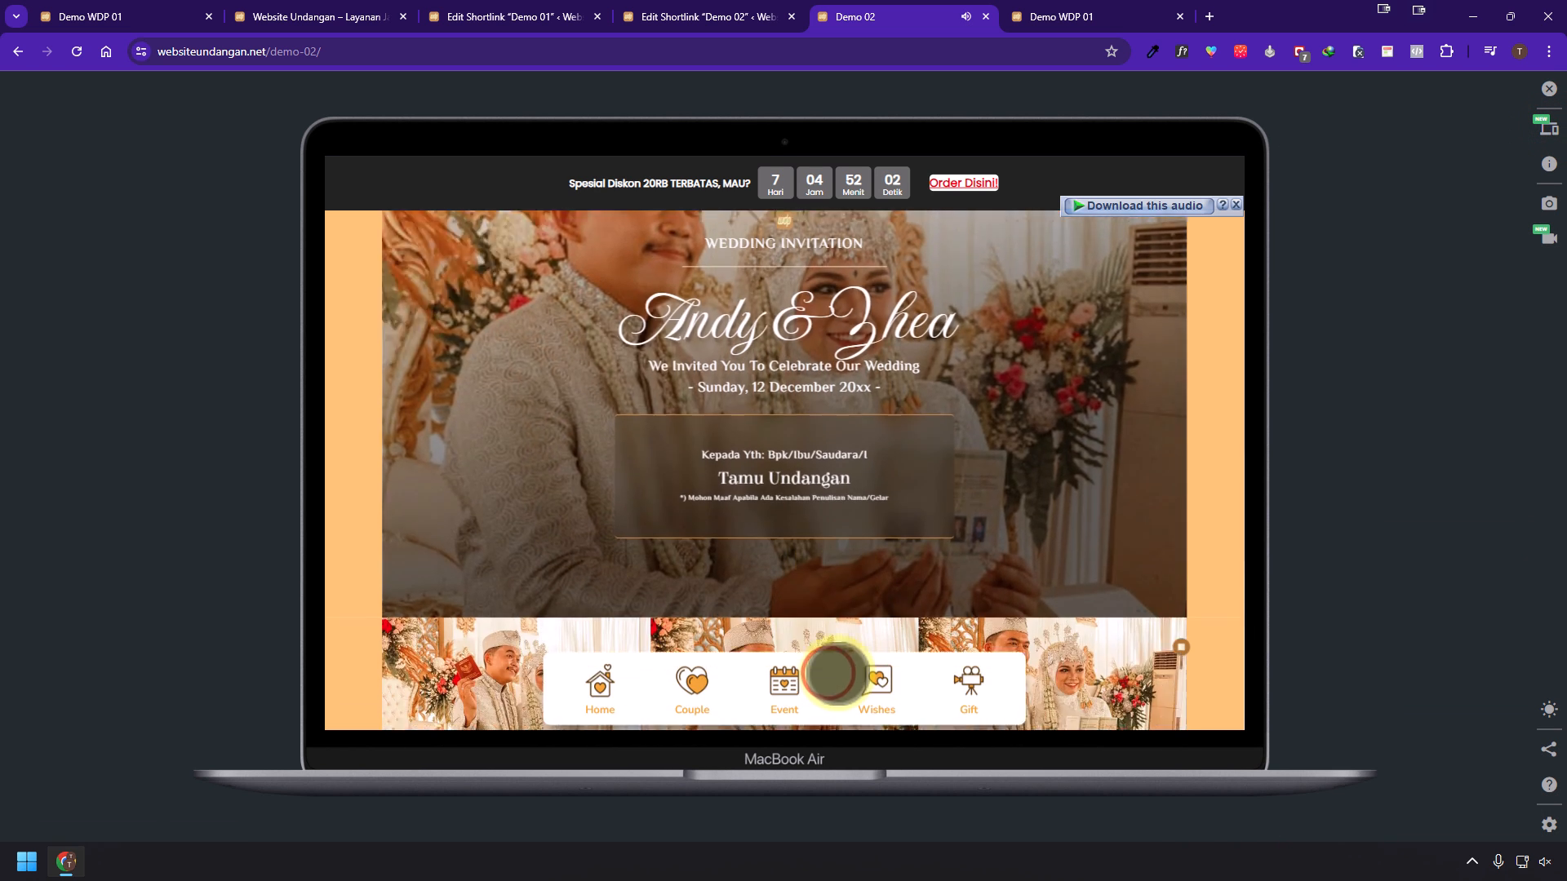
click(854, 666)
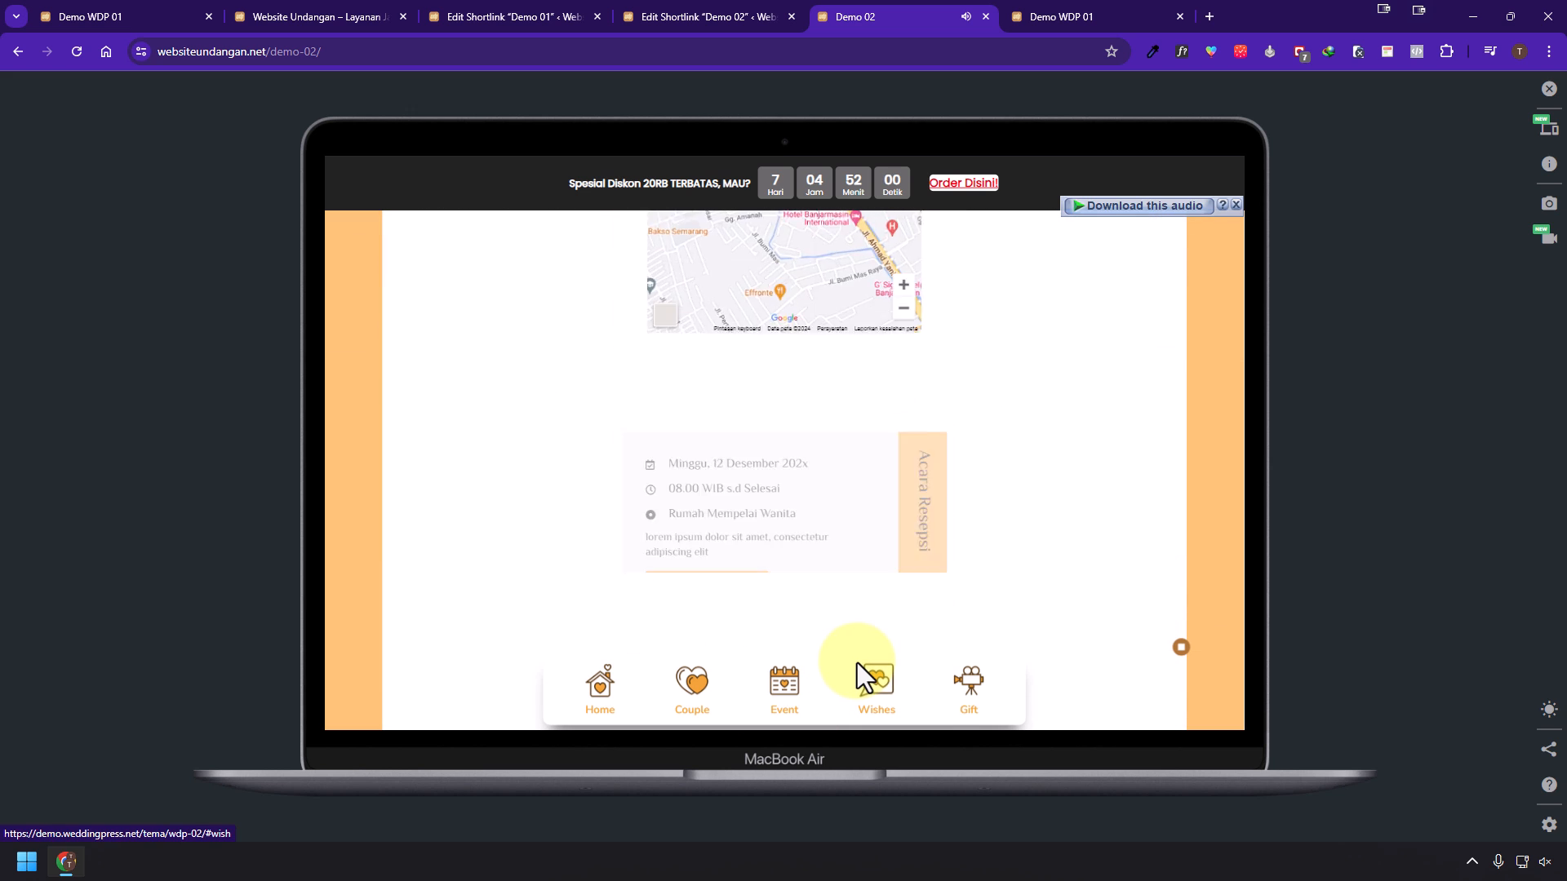
scroll(859, 662, down, 3)
scroll(945, 487, up, 20)
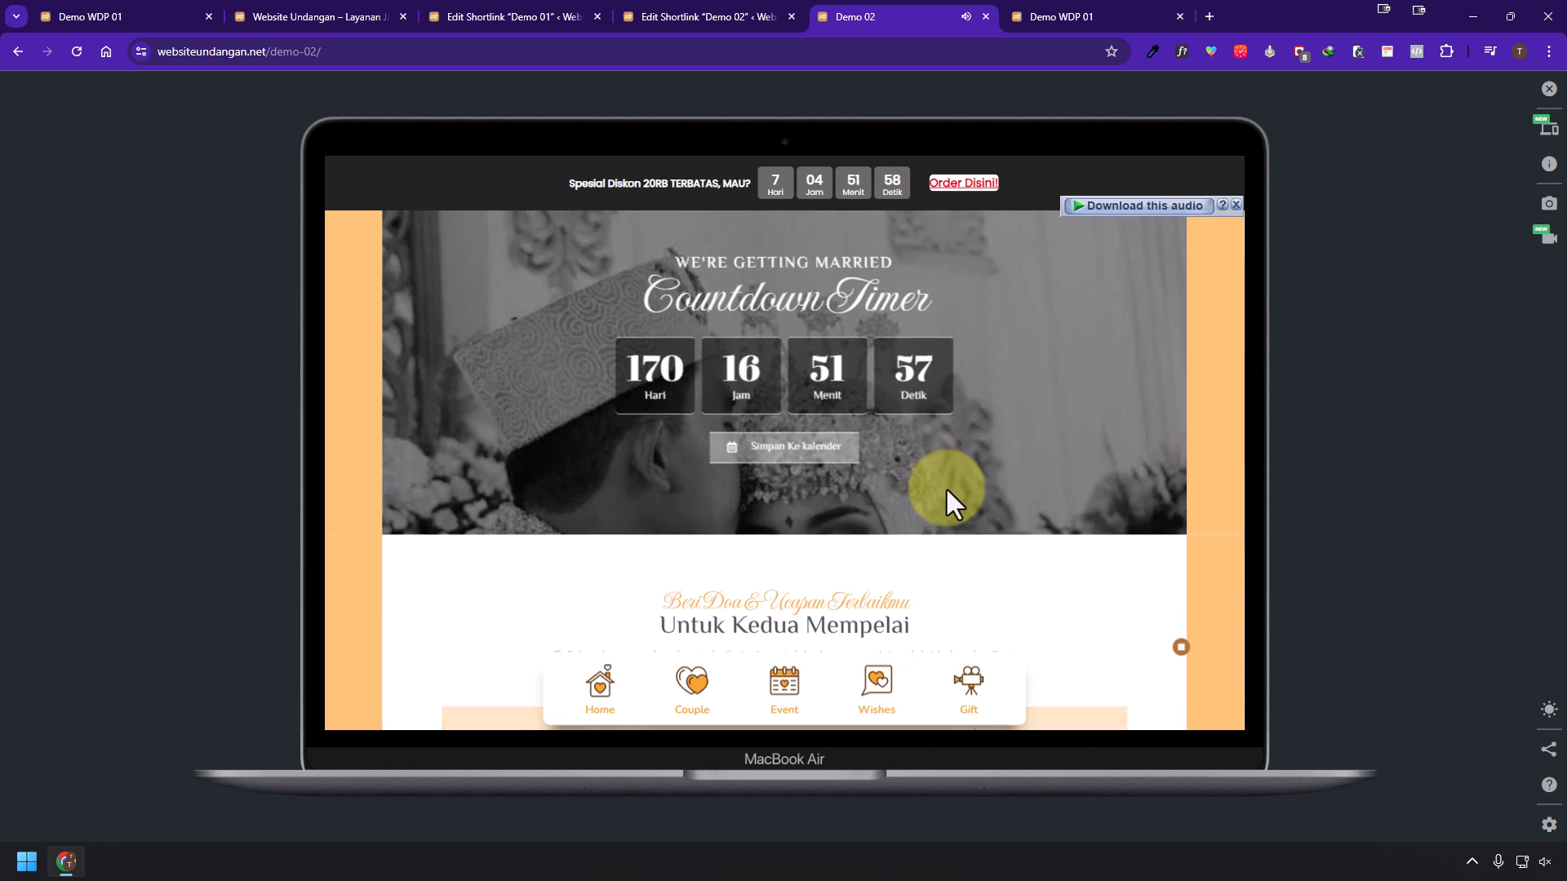
- Review the Demo 02 shortlink's Link Utama and permalink in its edit page
click(740, 25)
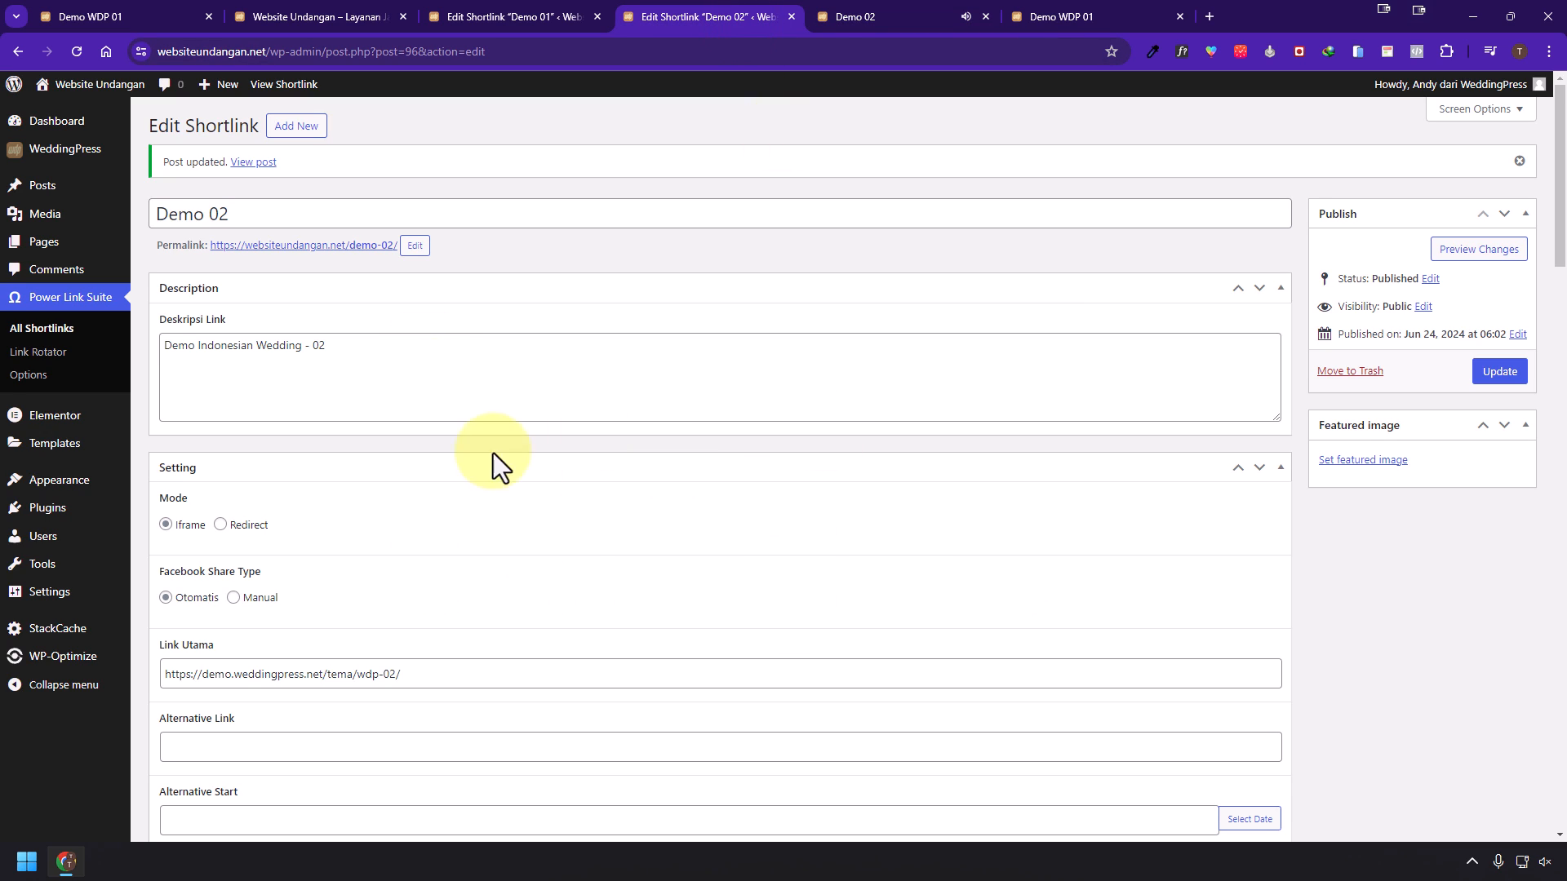
scroll(372, 662, down, 1)
drag(458, 593, 175, 592)
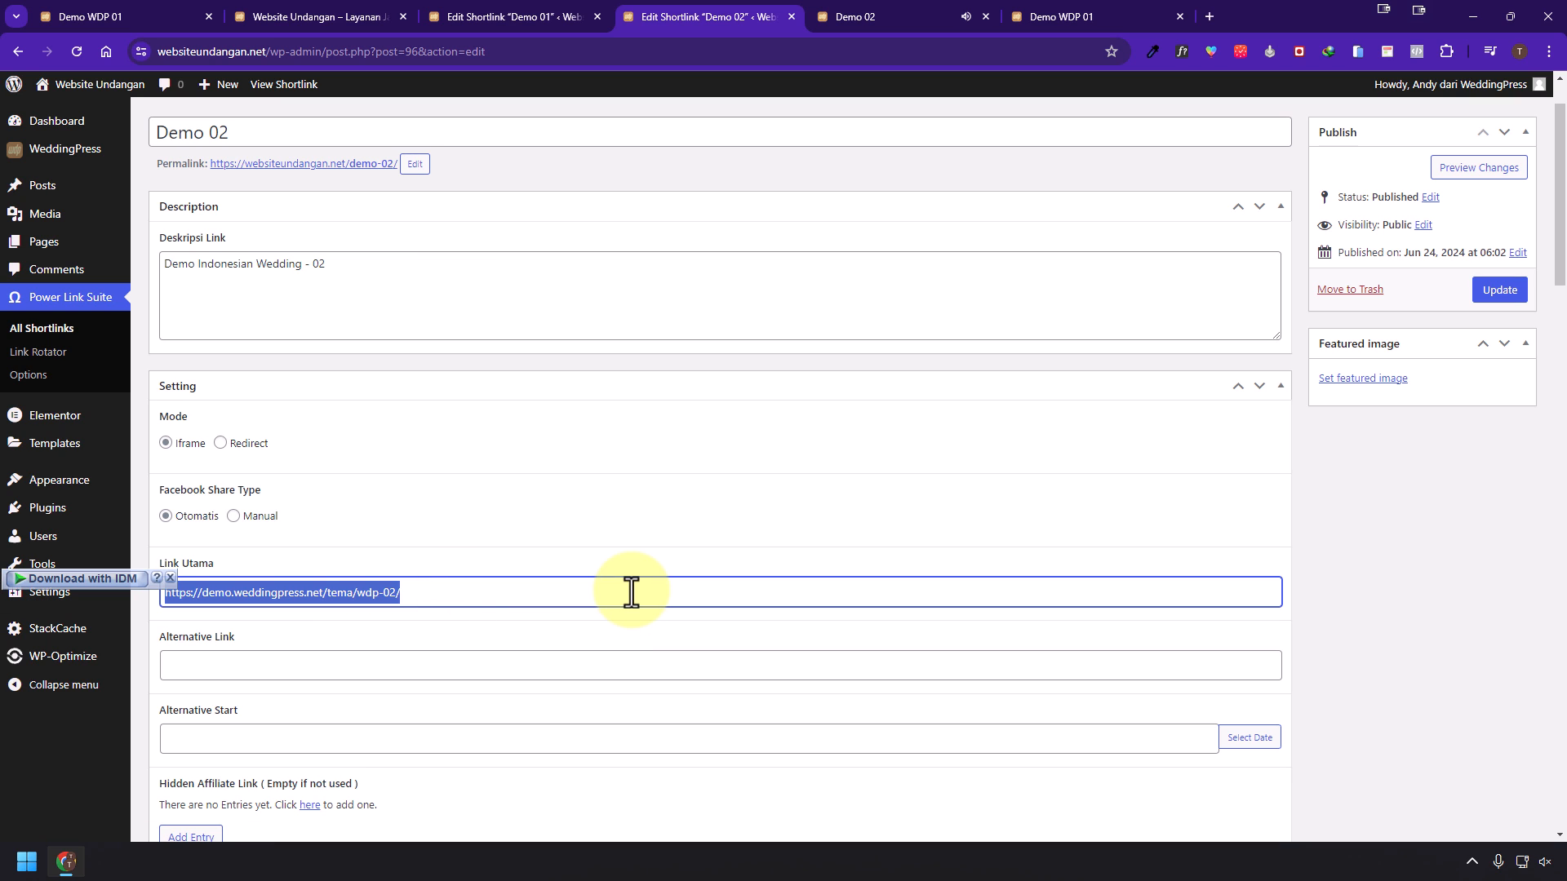
scroll(360, 360, up, 1)
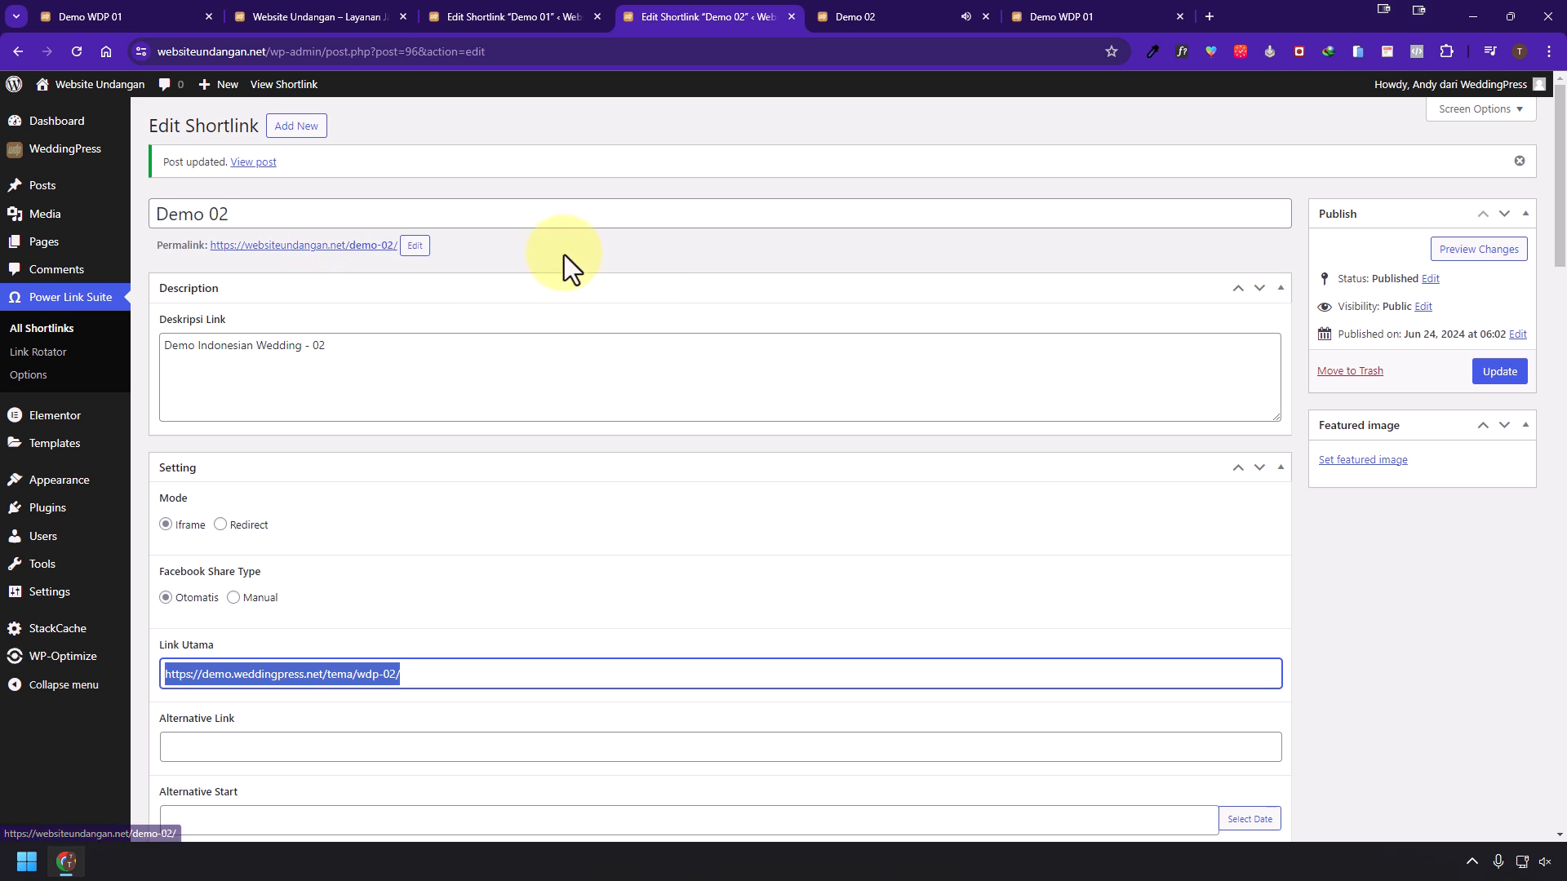
- Copy the live Demo 02 page's address, websiteundangan.net/demo-02/
click(873, 18)
click(531, 51)
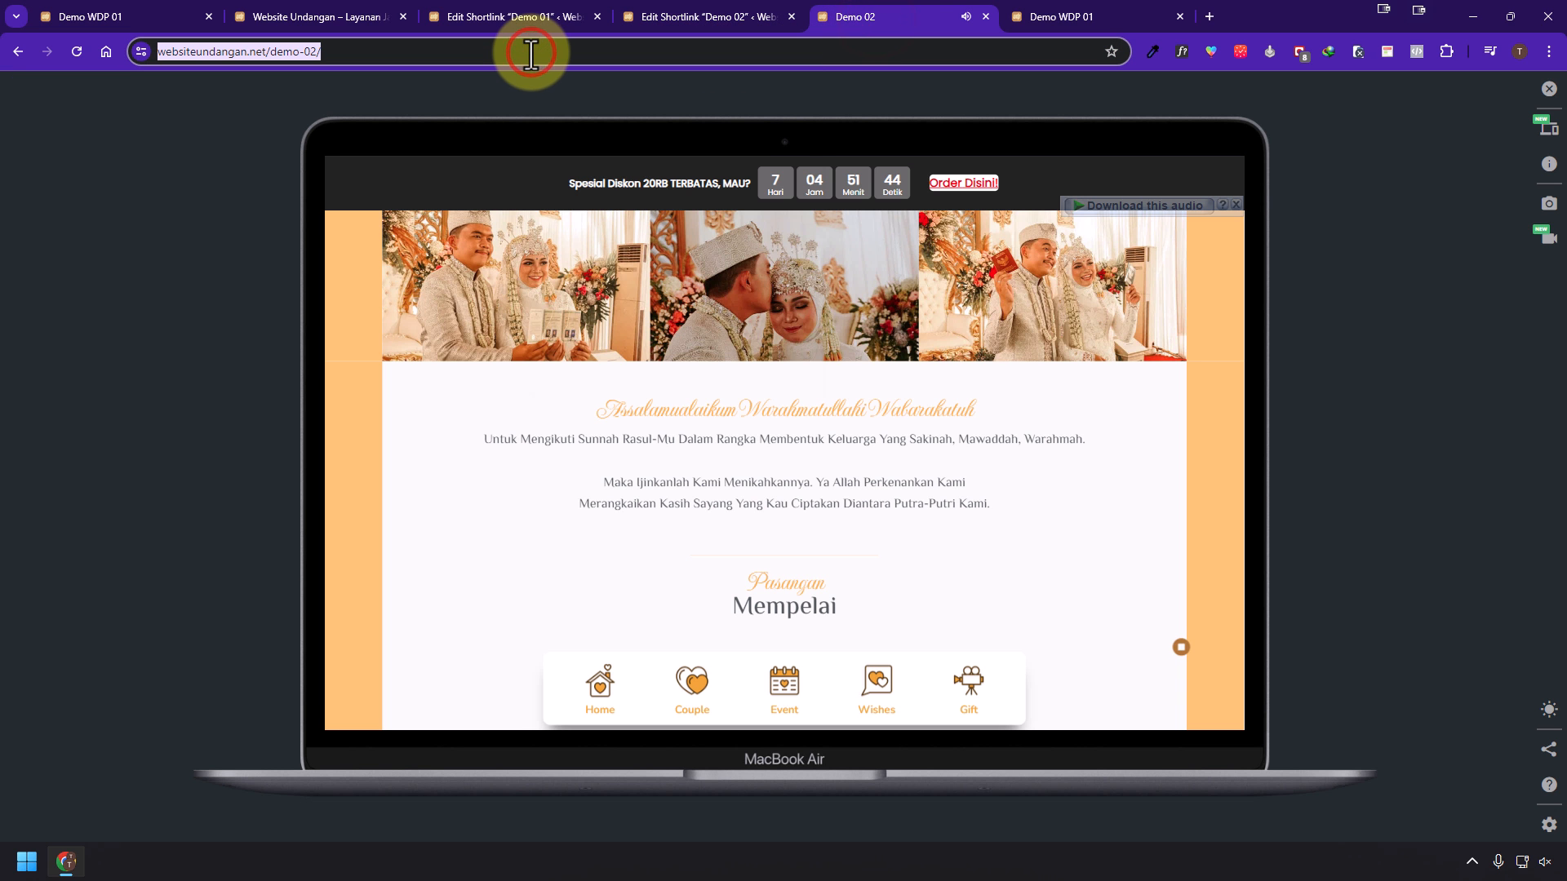
right_click(531, 51)
click(610, 208)
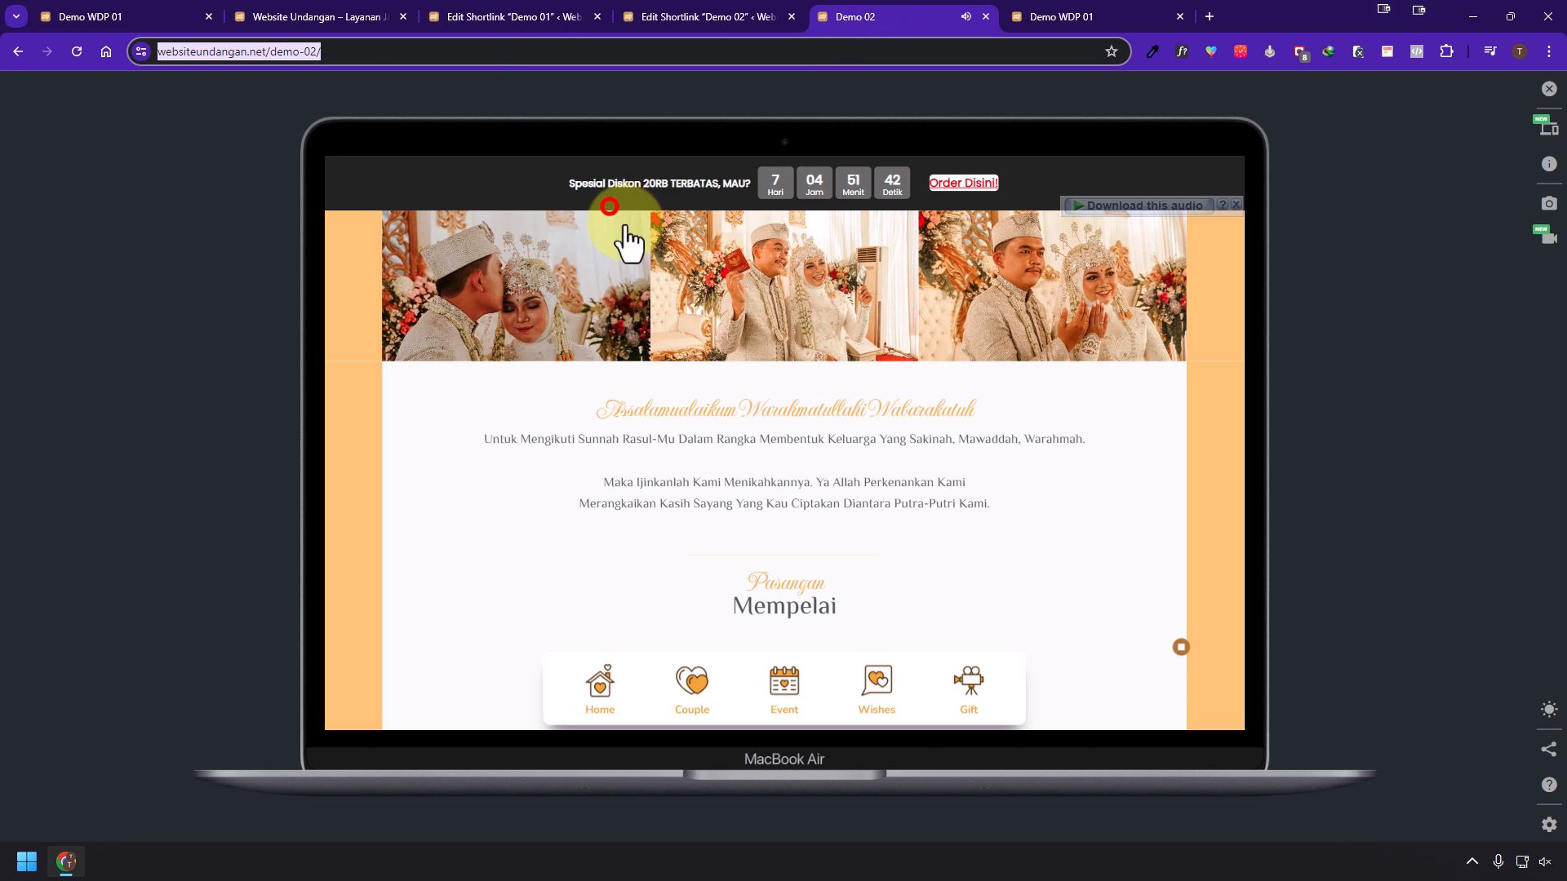
- Open the homepage's Indonesian Wedding - 02 demo, inspect the address it leads to and close the demo page
click(326, 18)
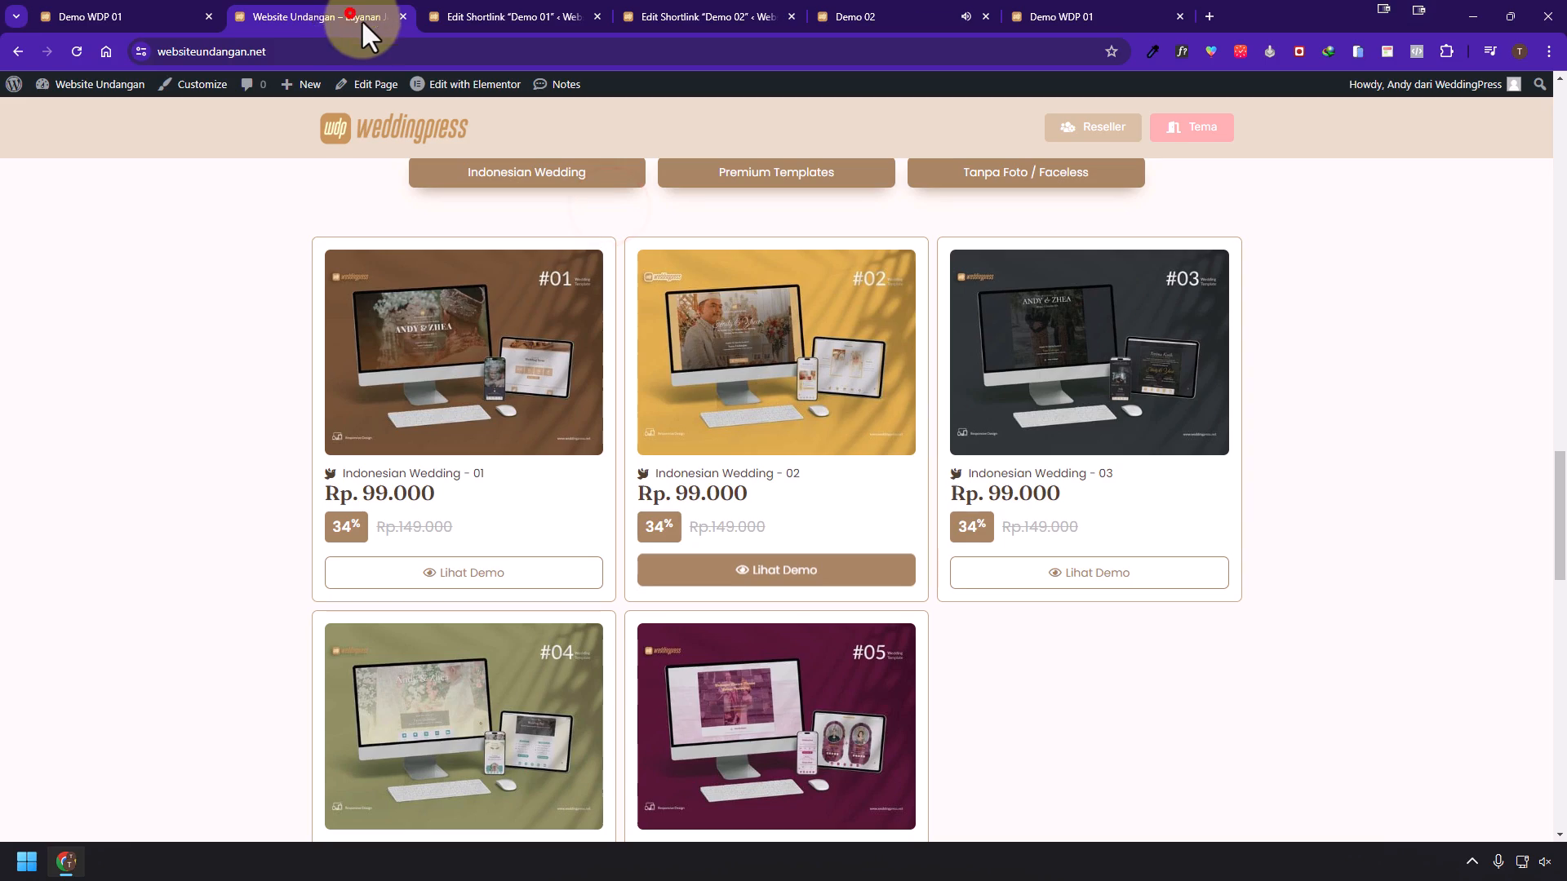
click(790, 575)
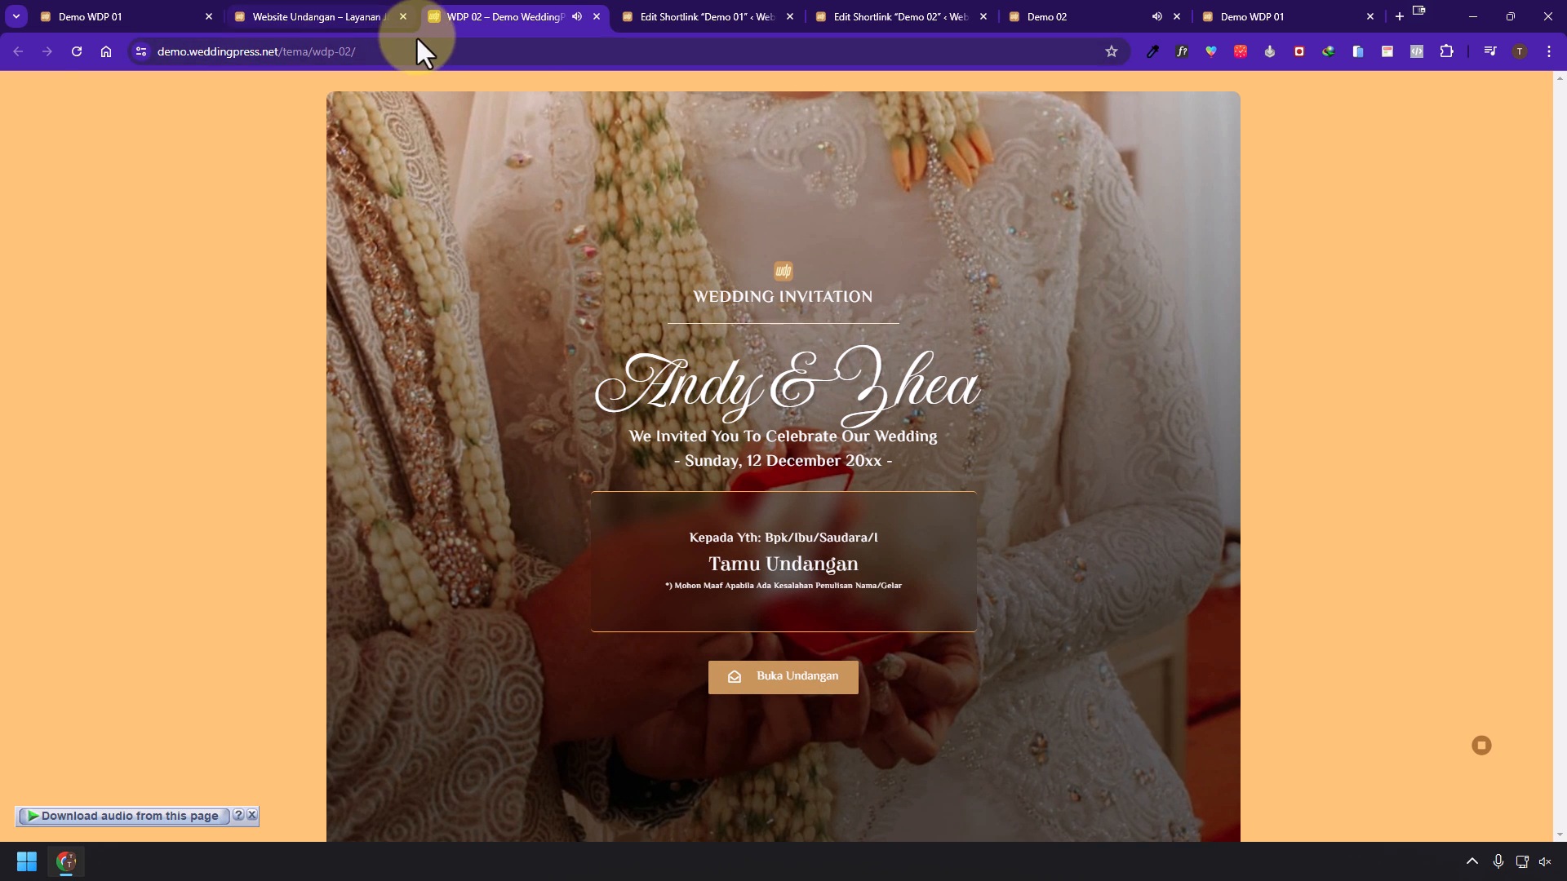
drag(420, 41, 370, 47)
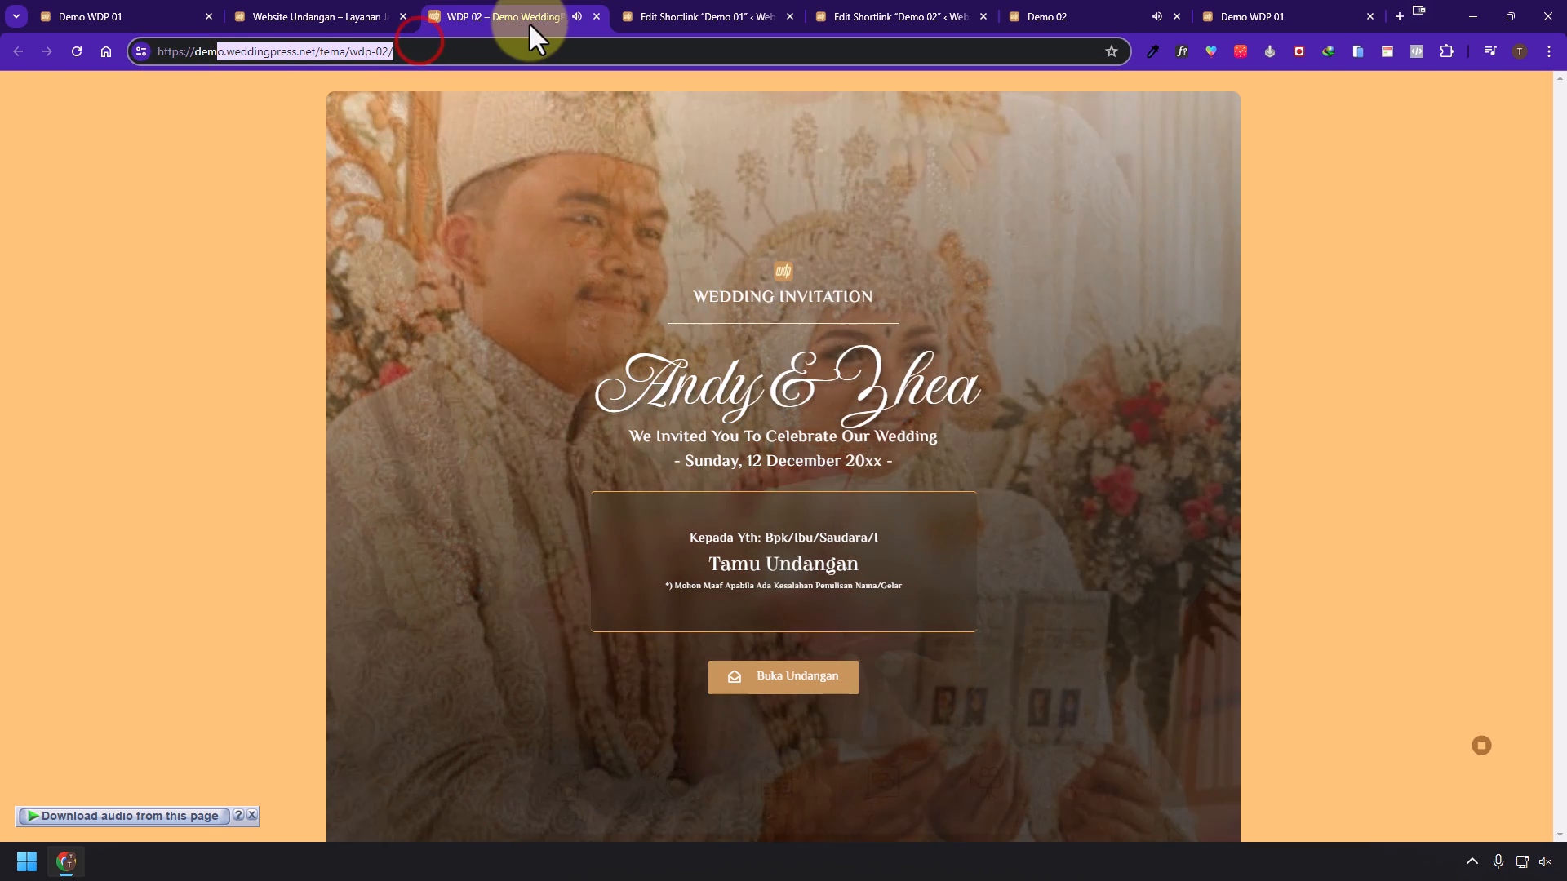
click(597, 17)
click(327, 10)
click(461, 88)
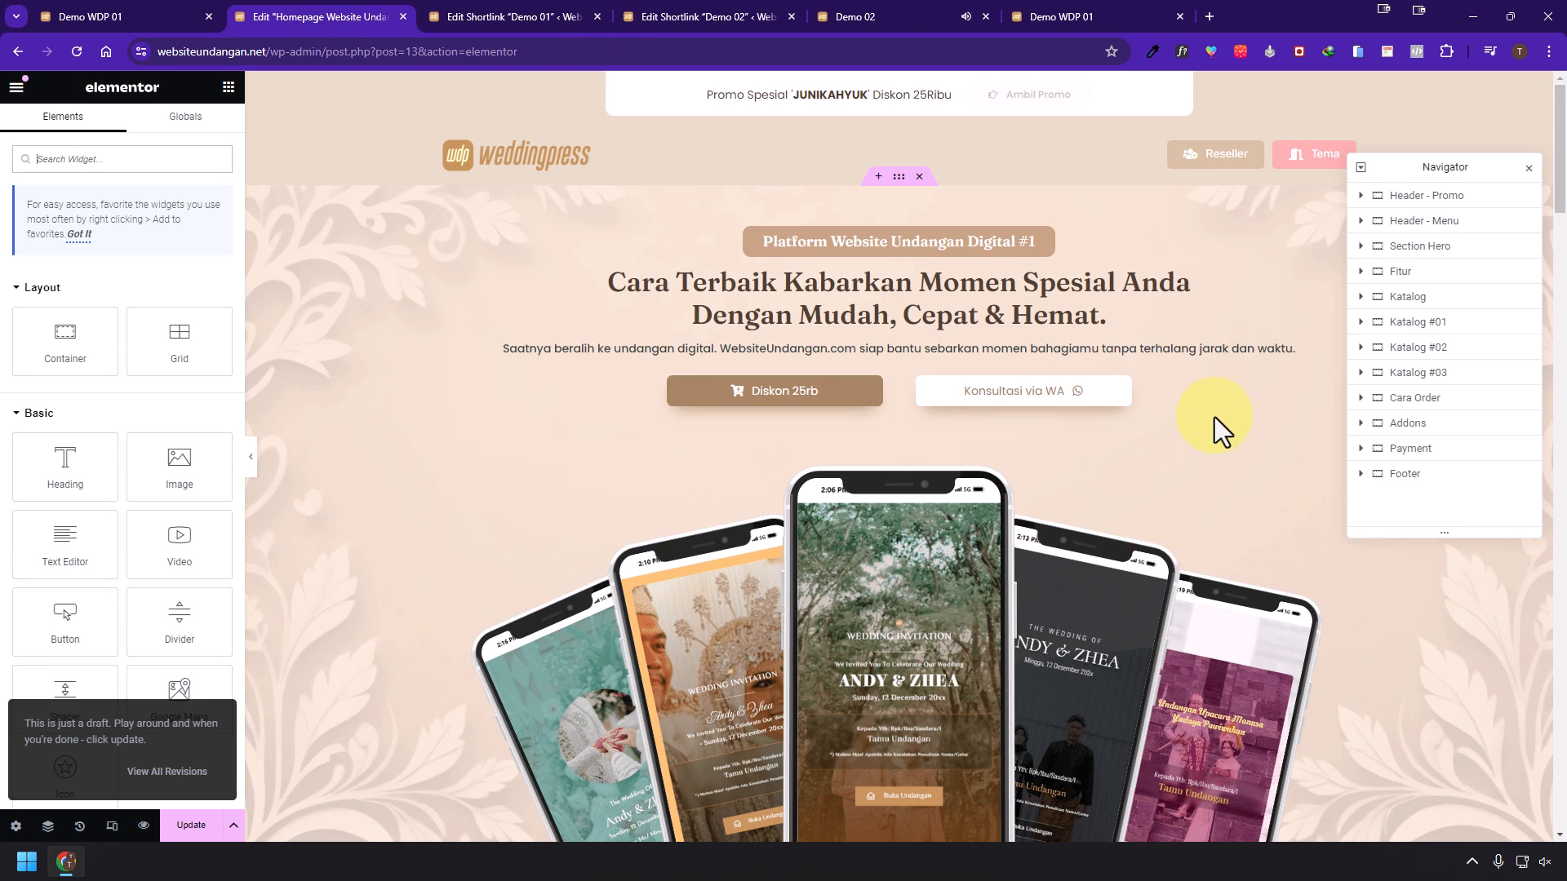
scroll(1115, 454, down, 10)
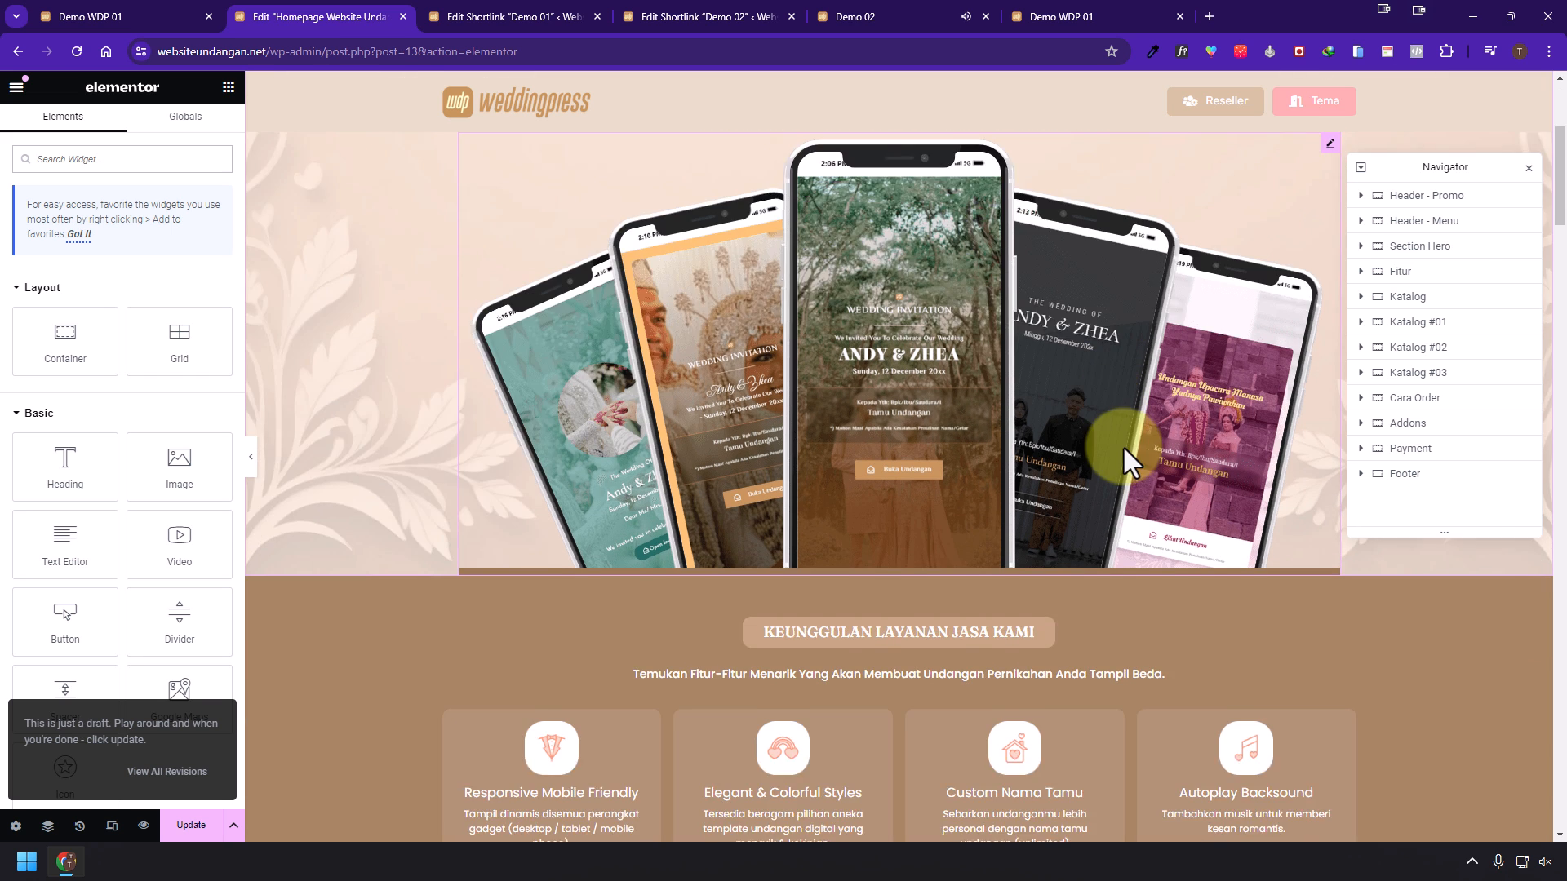
scroll(1124, 448, down, 8)
scroll(1123, 320, up, 4)
scroll(1128, 317, down, 5)
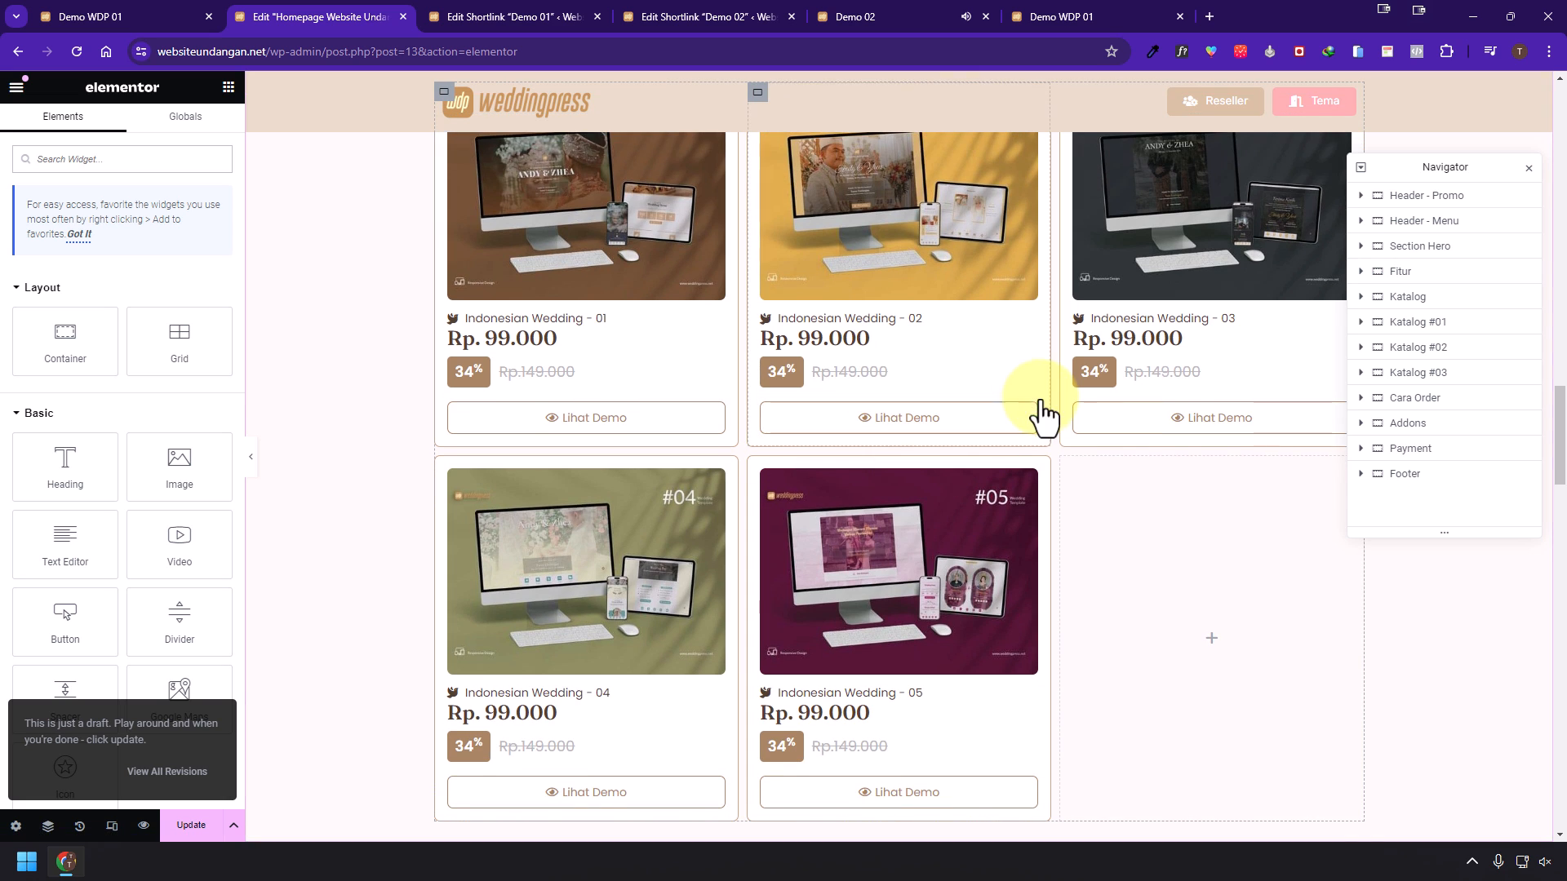
click(1030, 404)
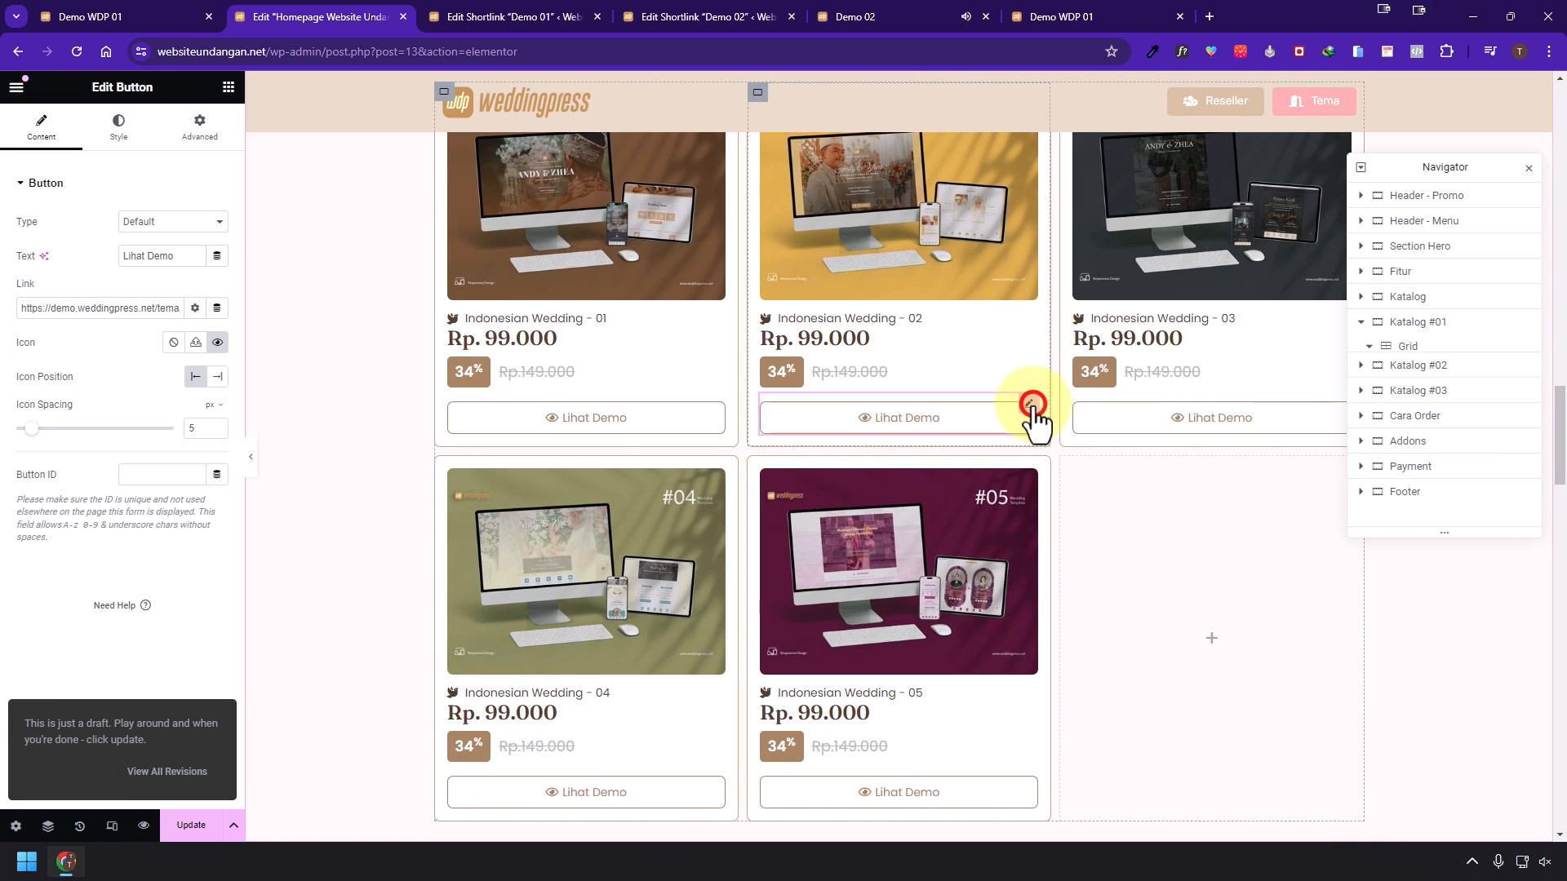
triple_click(123, 307)
key(BackSpace)
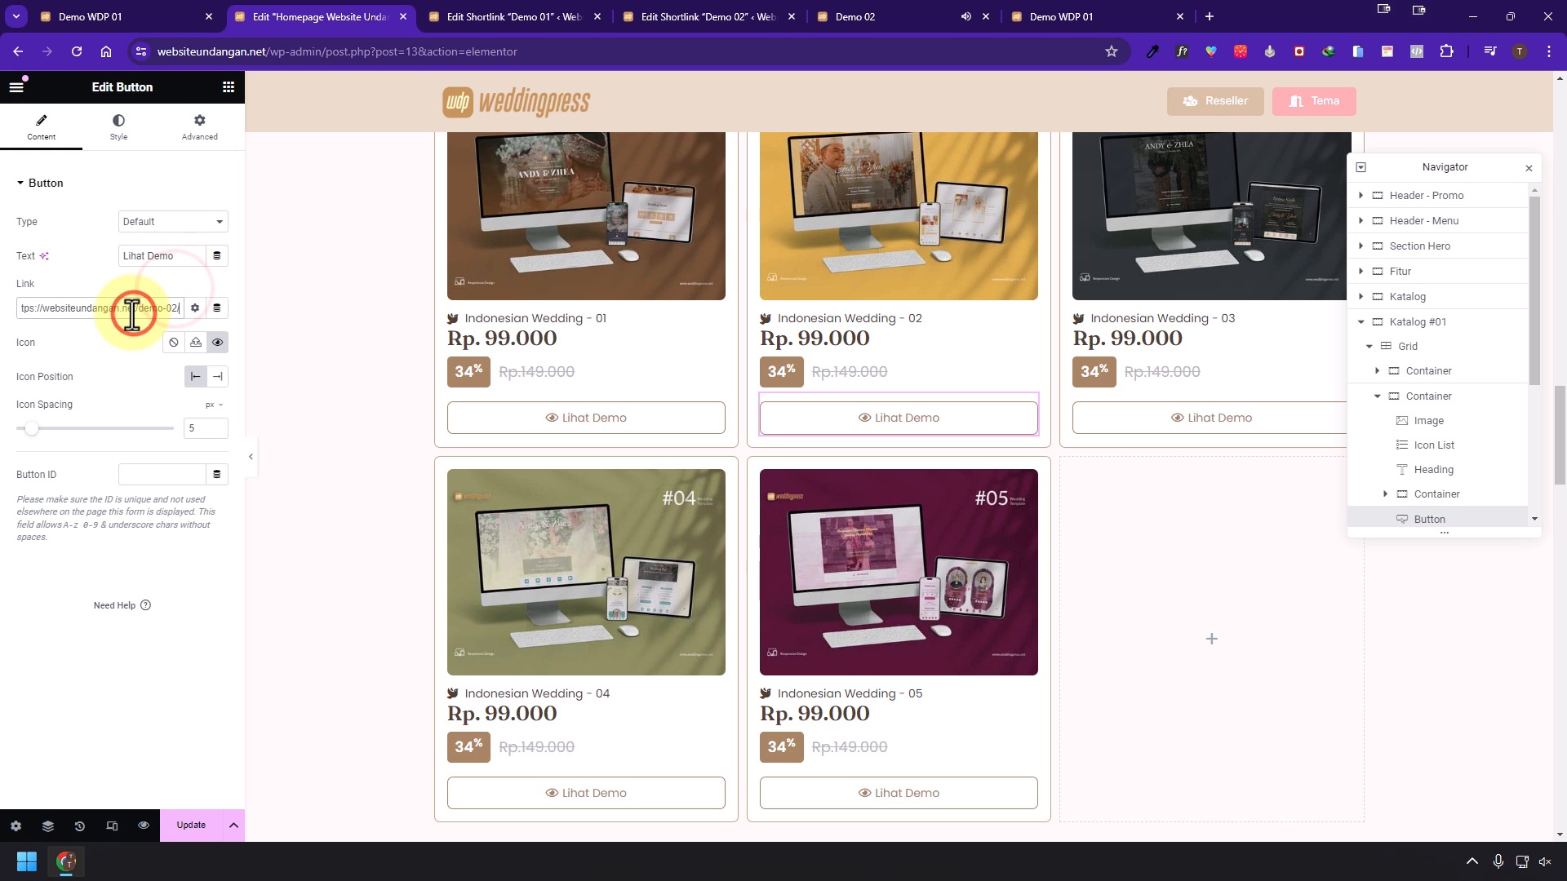
- Check the live Demo 02 page's address and cover, and update the homepage in Elementor
click(851, 18)
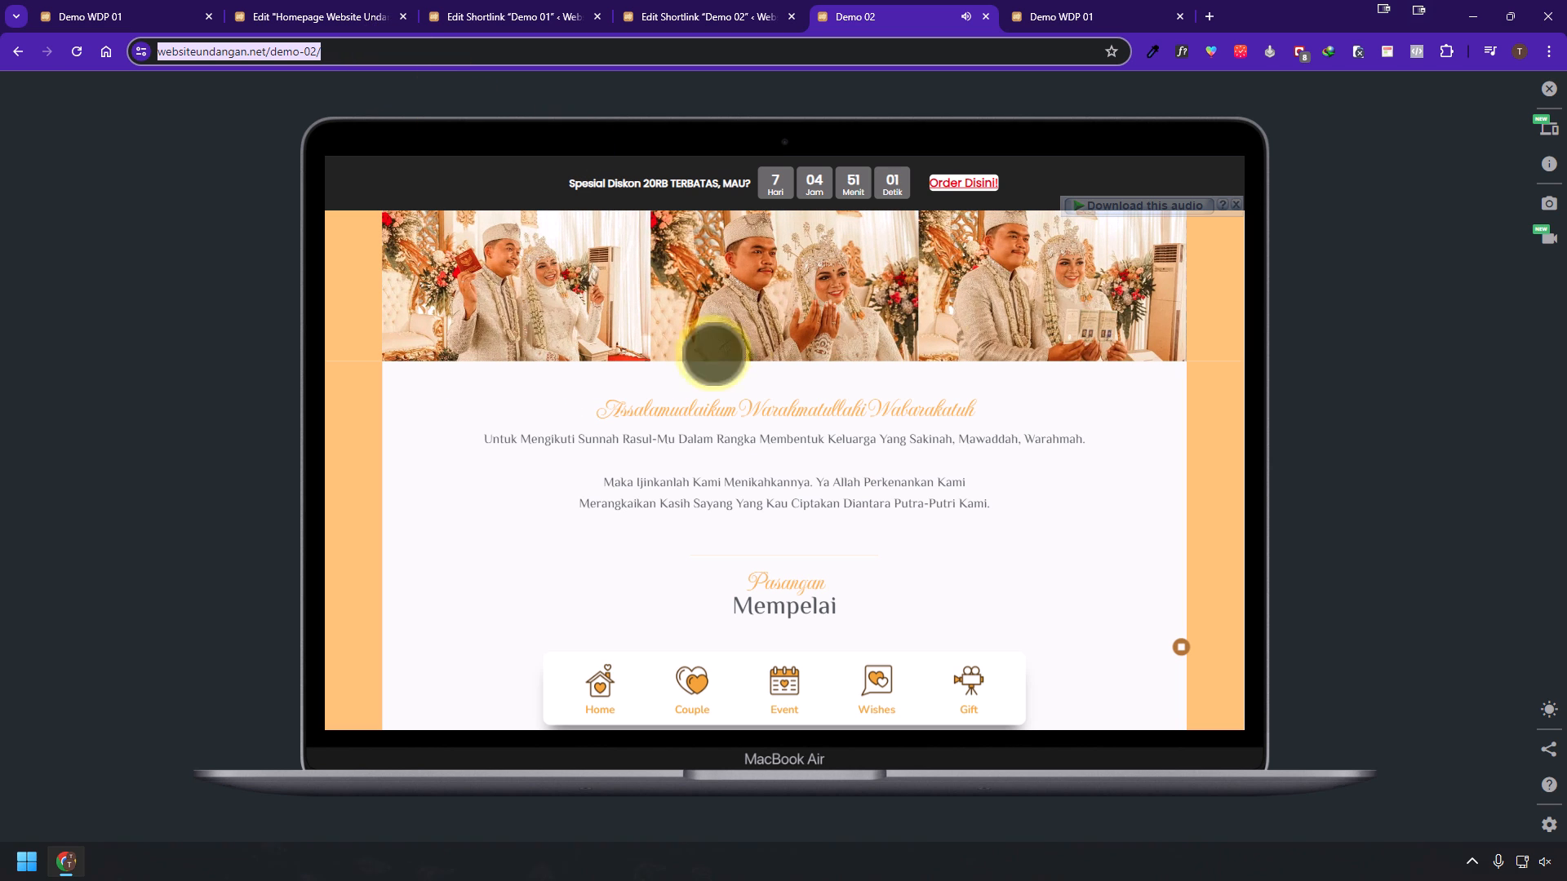
scroll(1059, 408, up, 5)
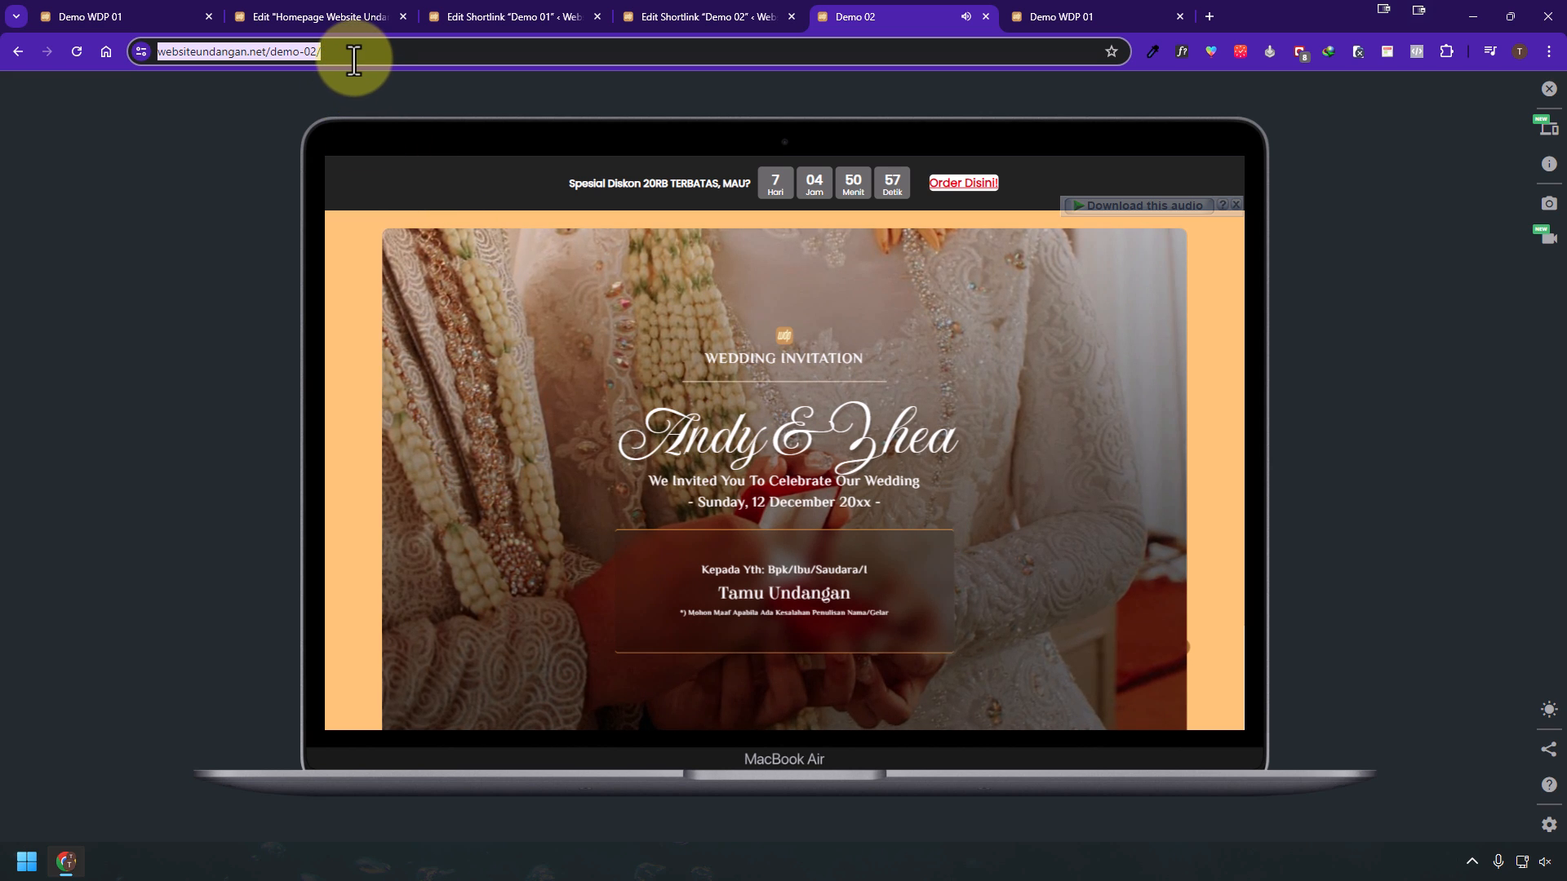
click(356, 20)
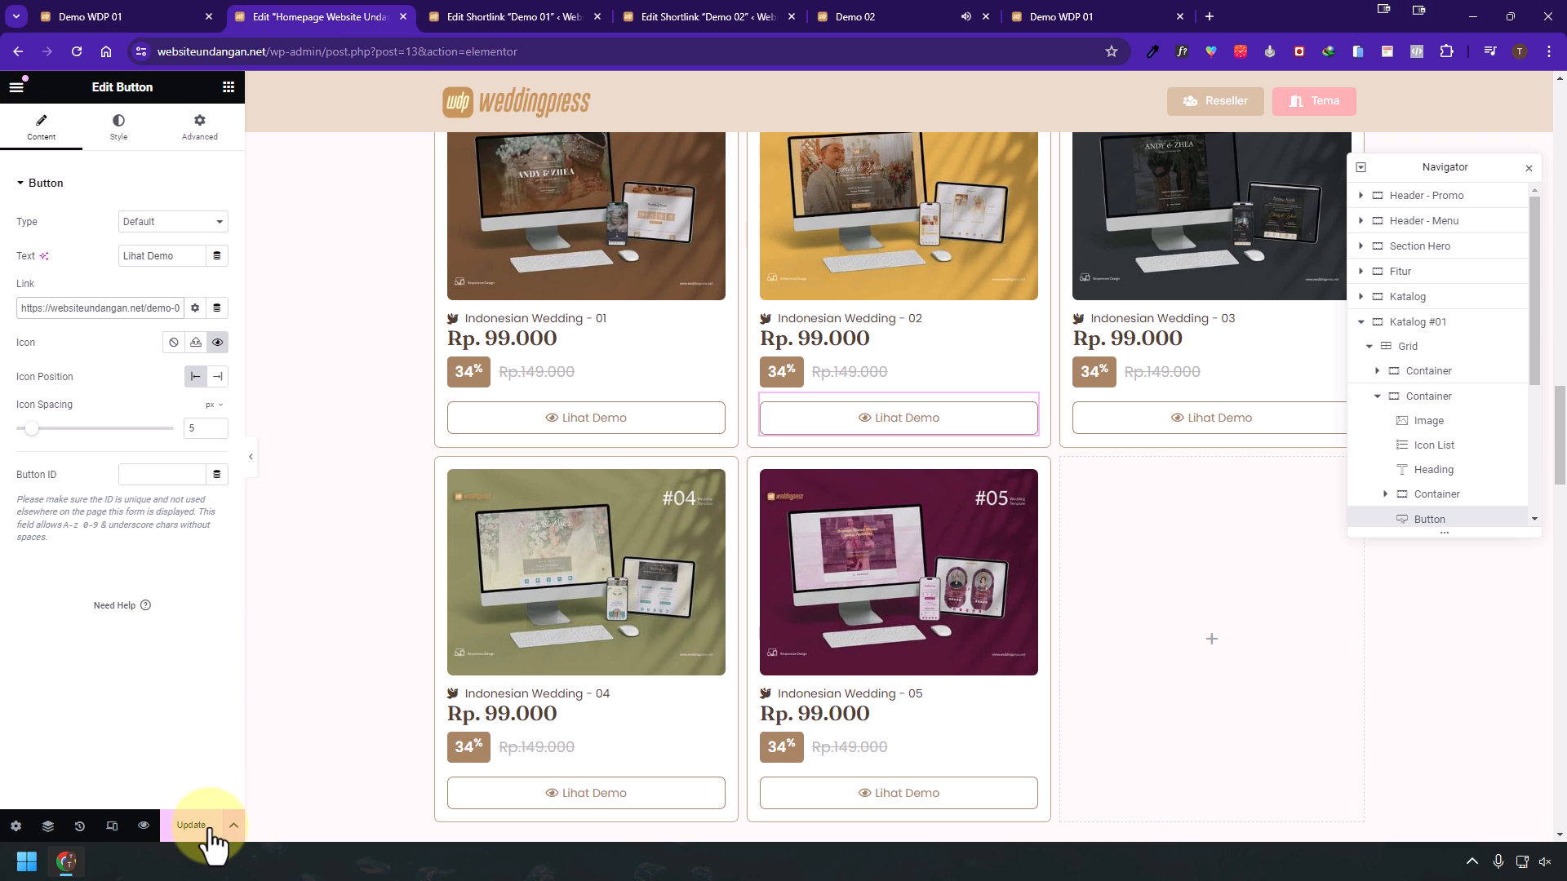
- Dismiss the audio download overlay on Demo 02, review its countdown bar and order link, and return to the homepage editor
click(870, 17)
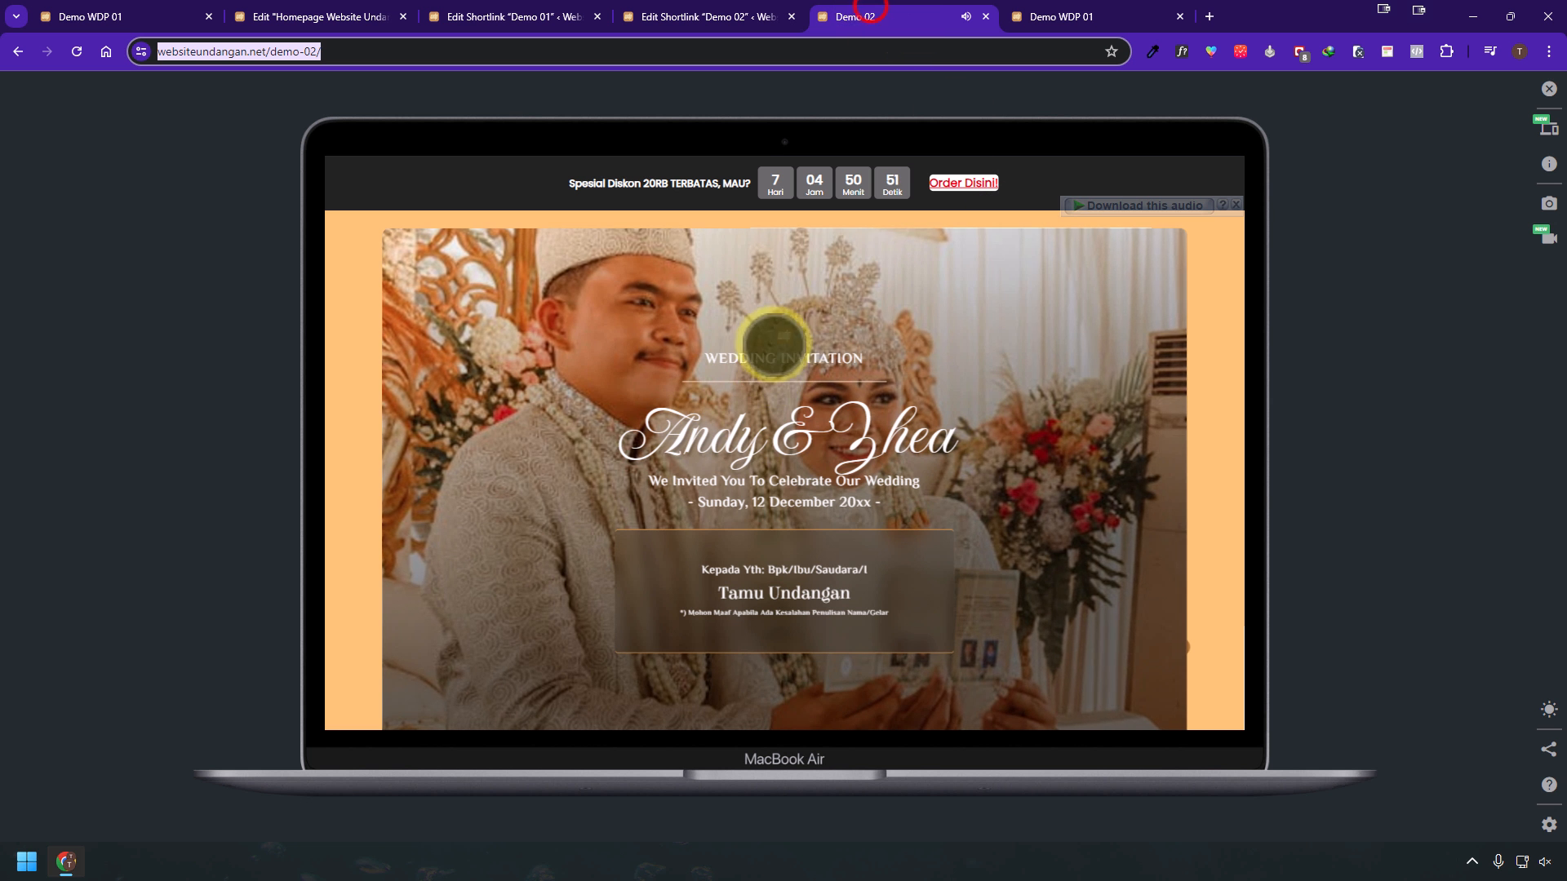
click(1236, 204)
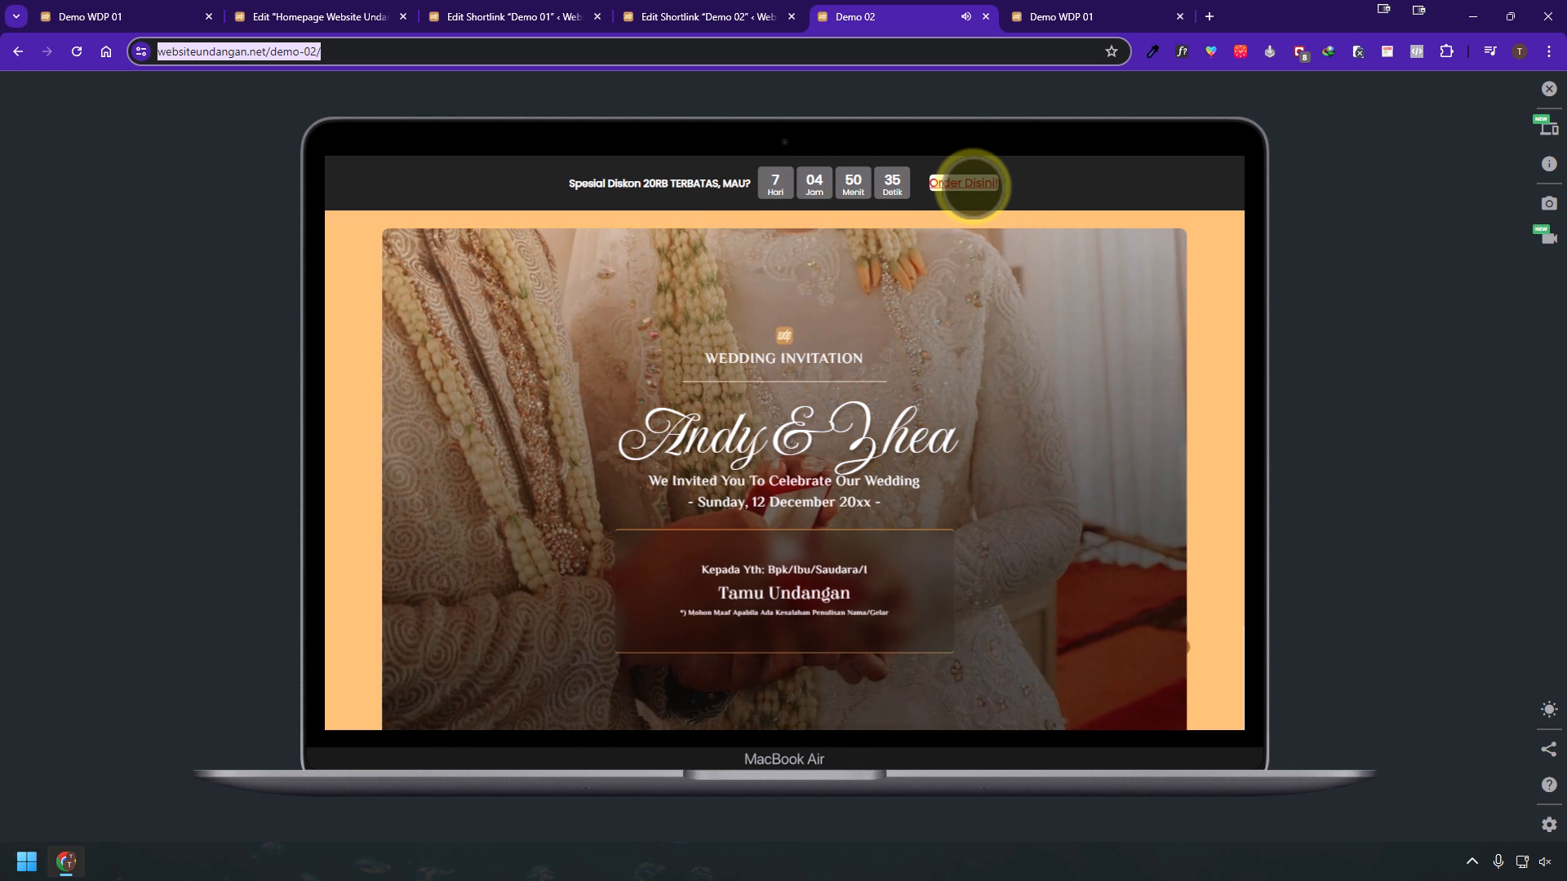
click(320, 14)
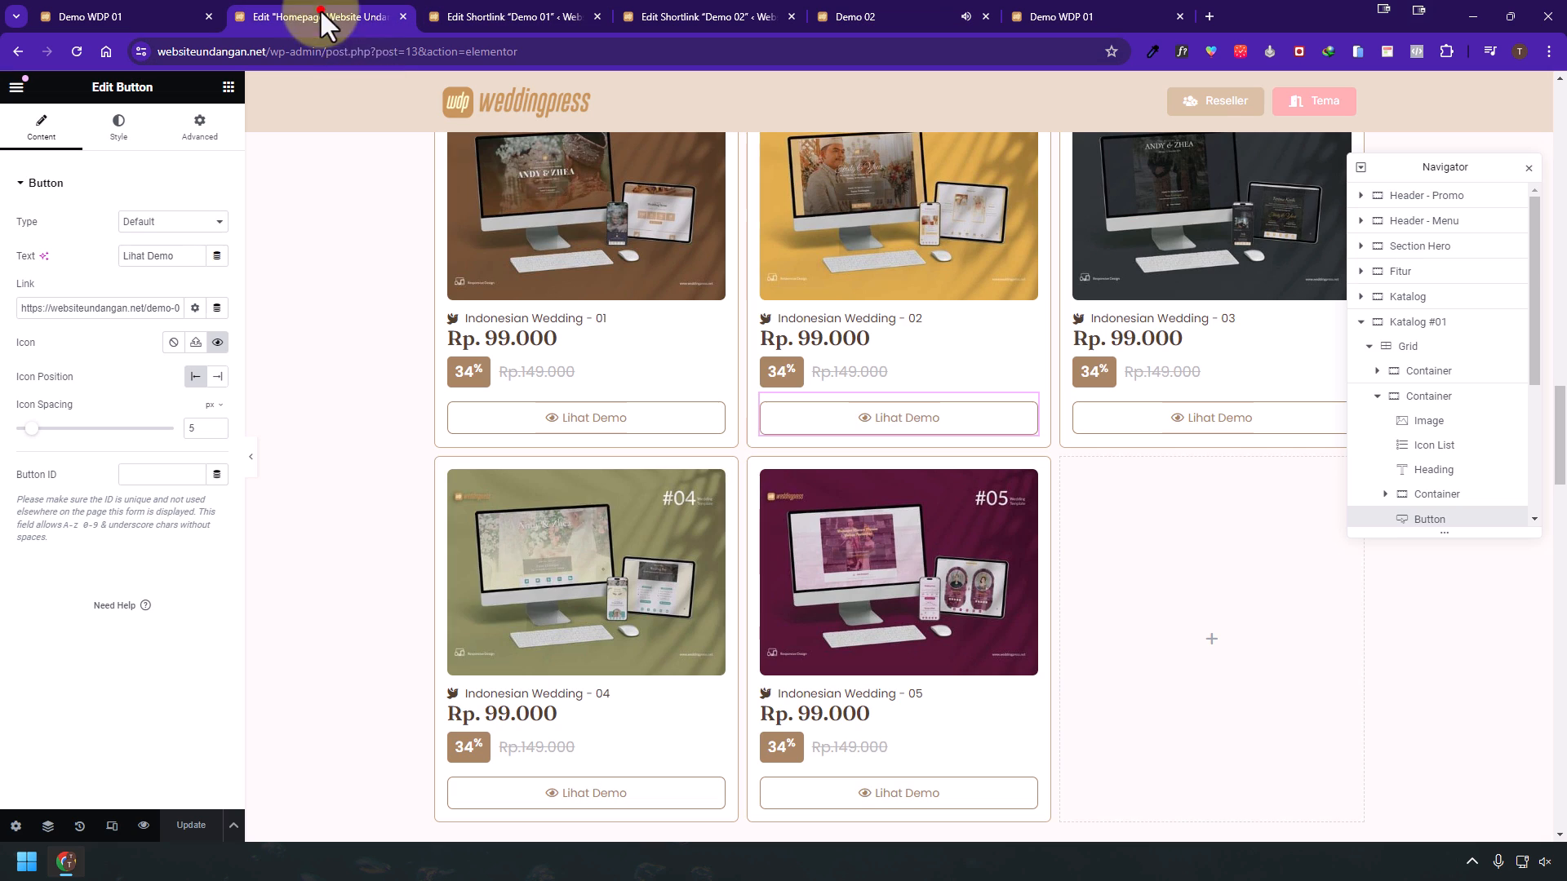
- Preview the homepage, close the promo popup and open the Indonesian Wedding - 02 demo to test its new link
click(144, 826)
scroll(463, 657, down, 10)
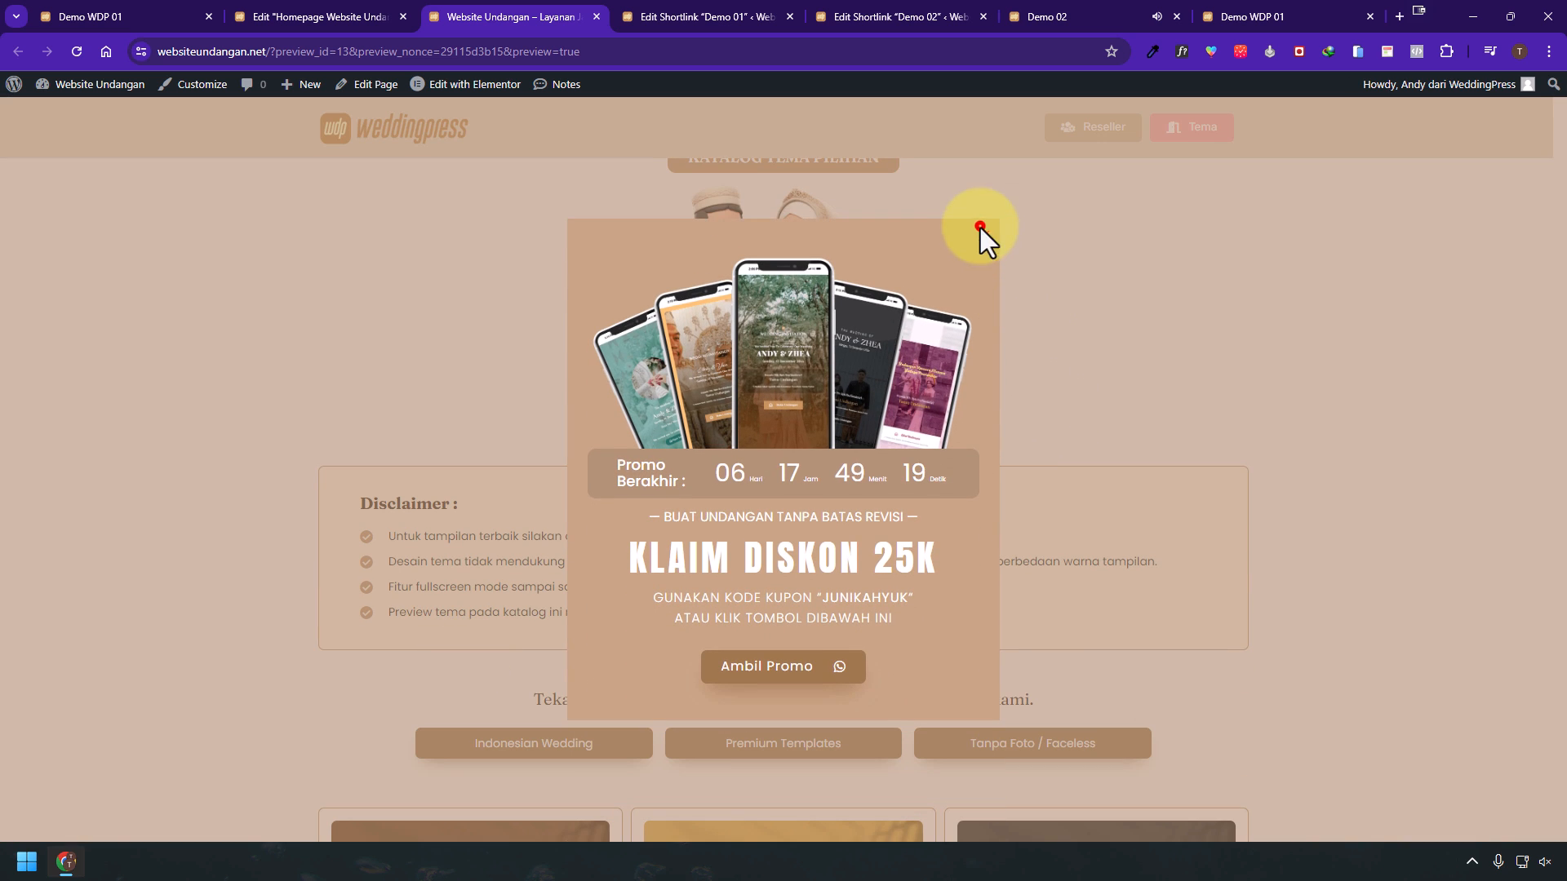
click(980, 228)
scroll(1064, 418, down, 5)
scroll(767, 444, down, 3)
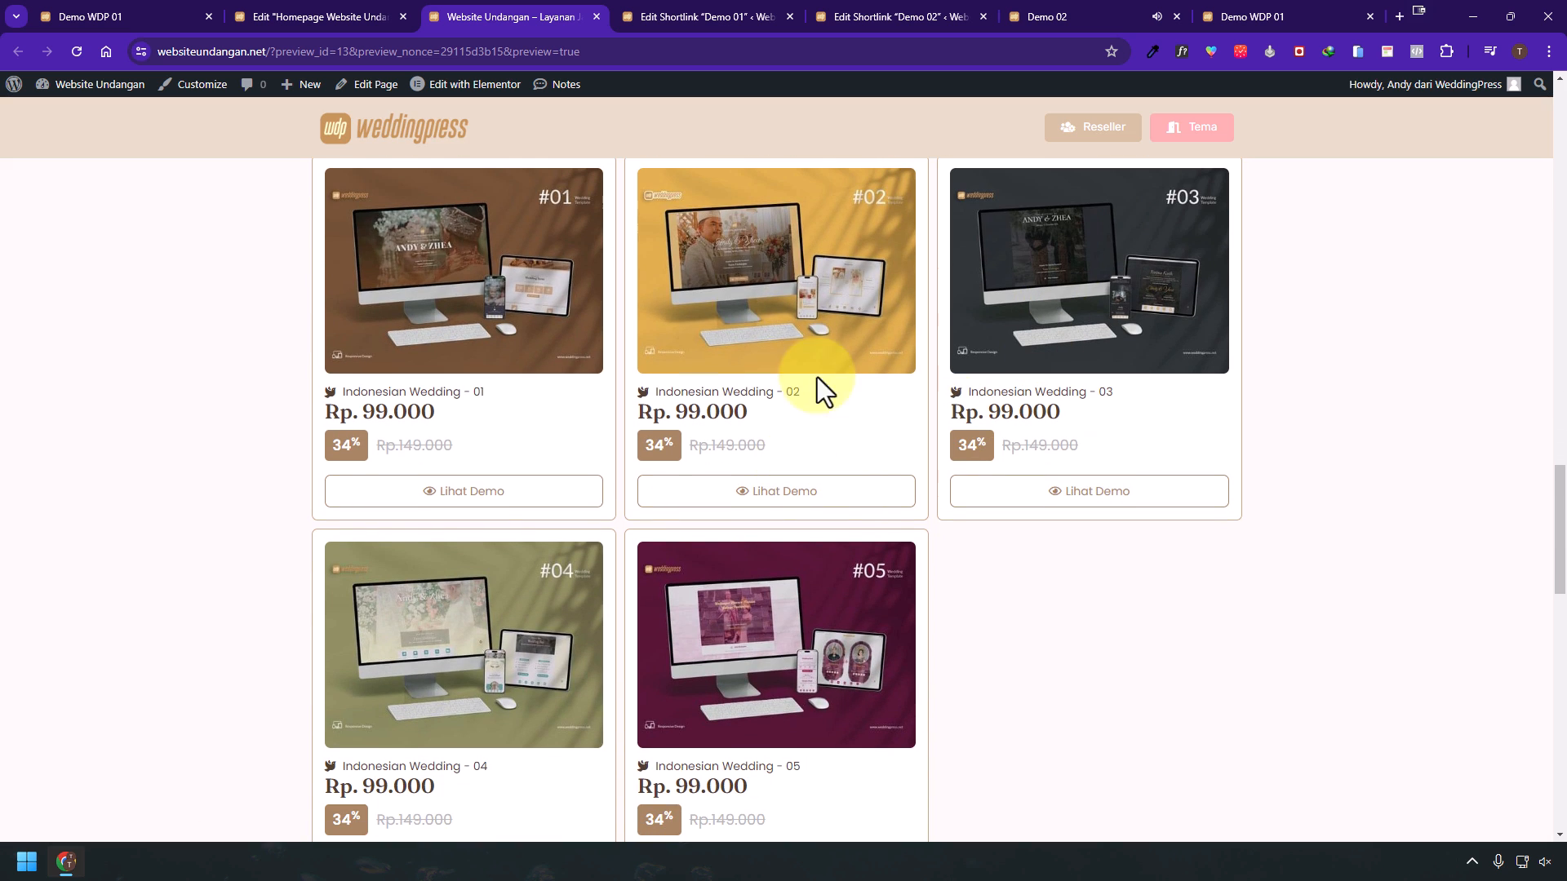
click(811, 485)
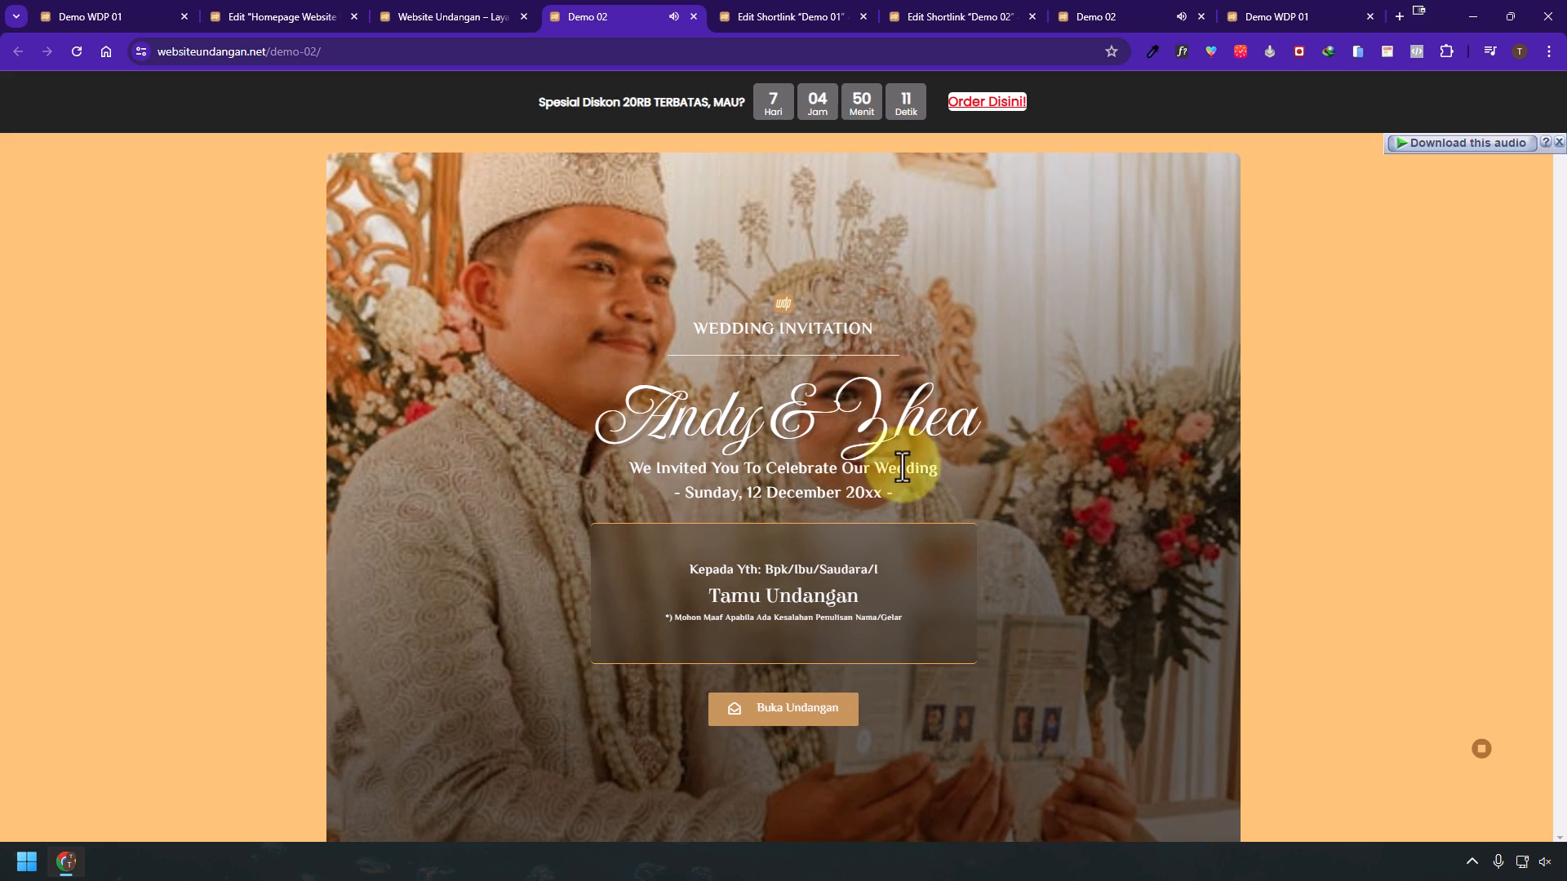
- Open the Indonesian Wedding - 03 demo from the homepage preview and inspect its address
click(485, 23)
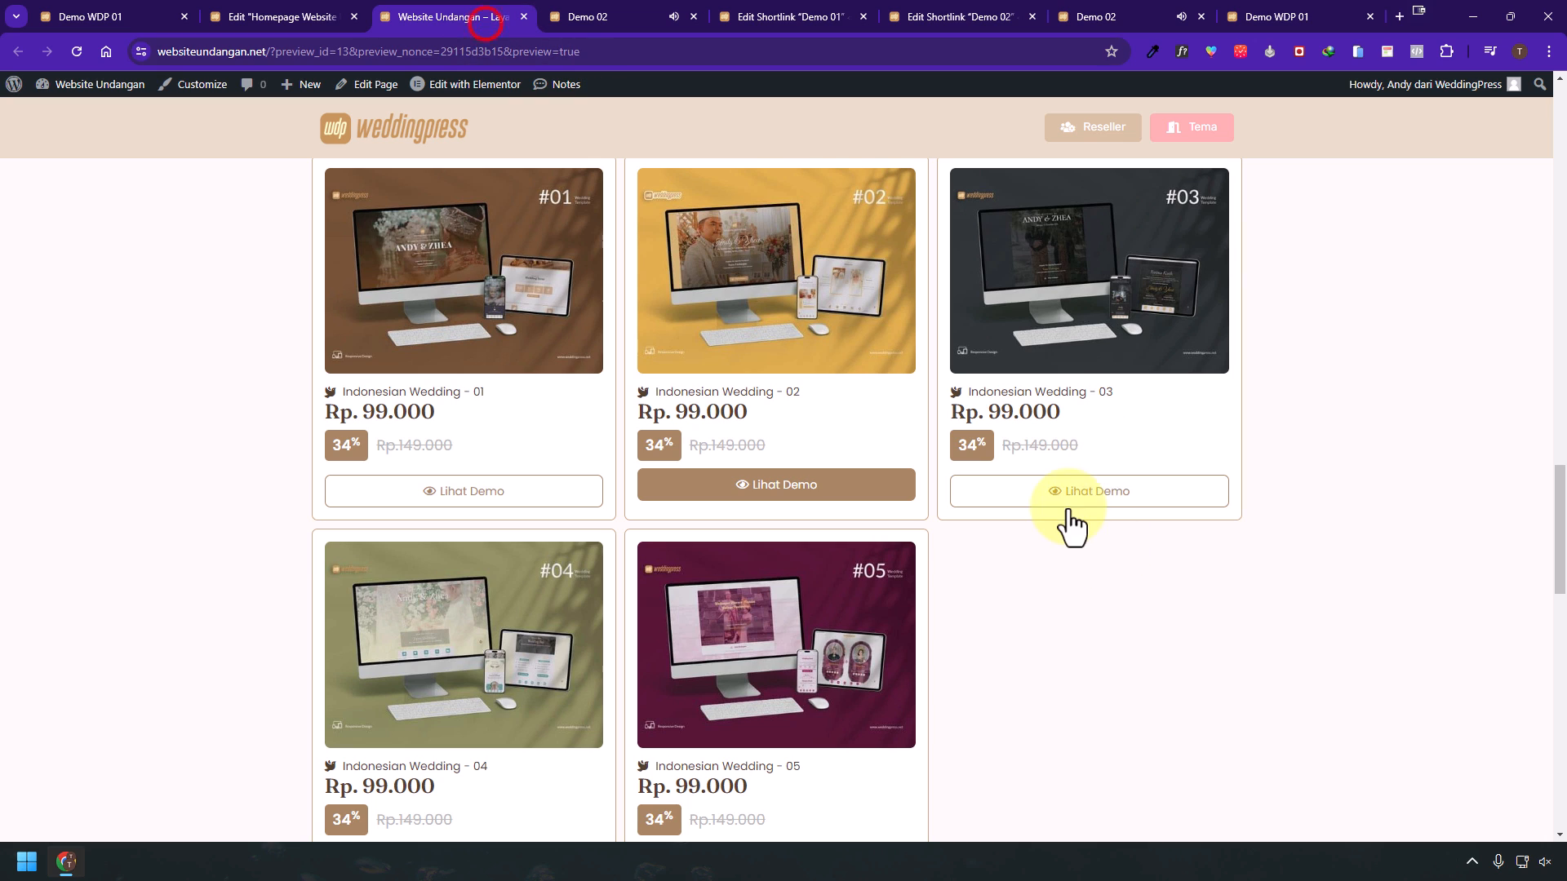
click(1096, 490)
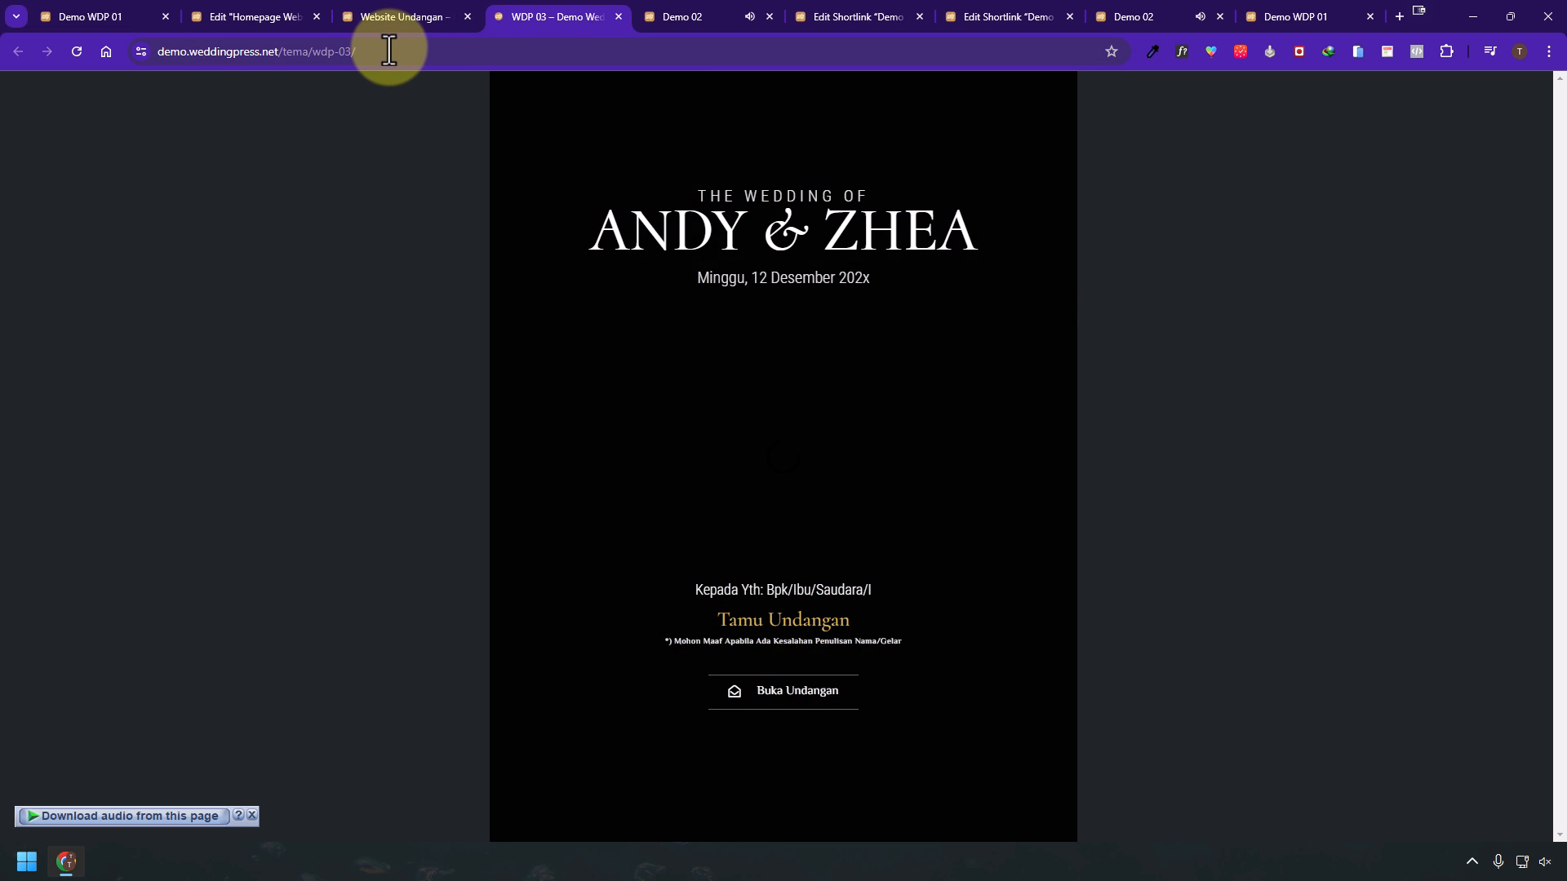
click(390, 49)
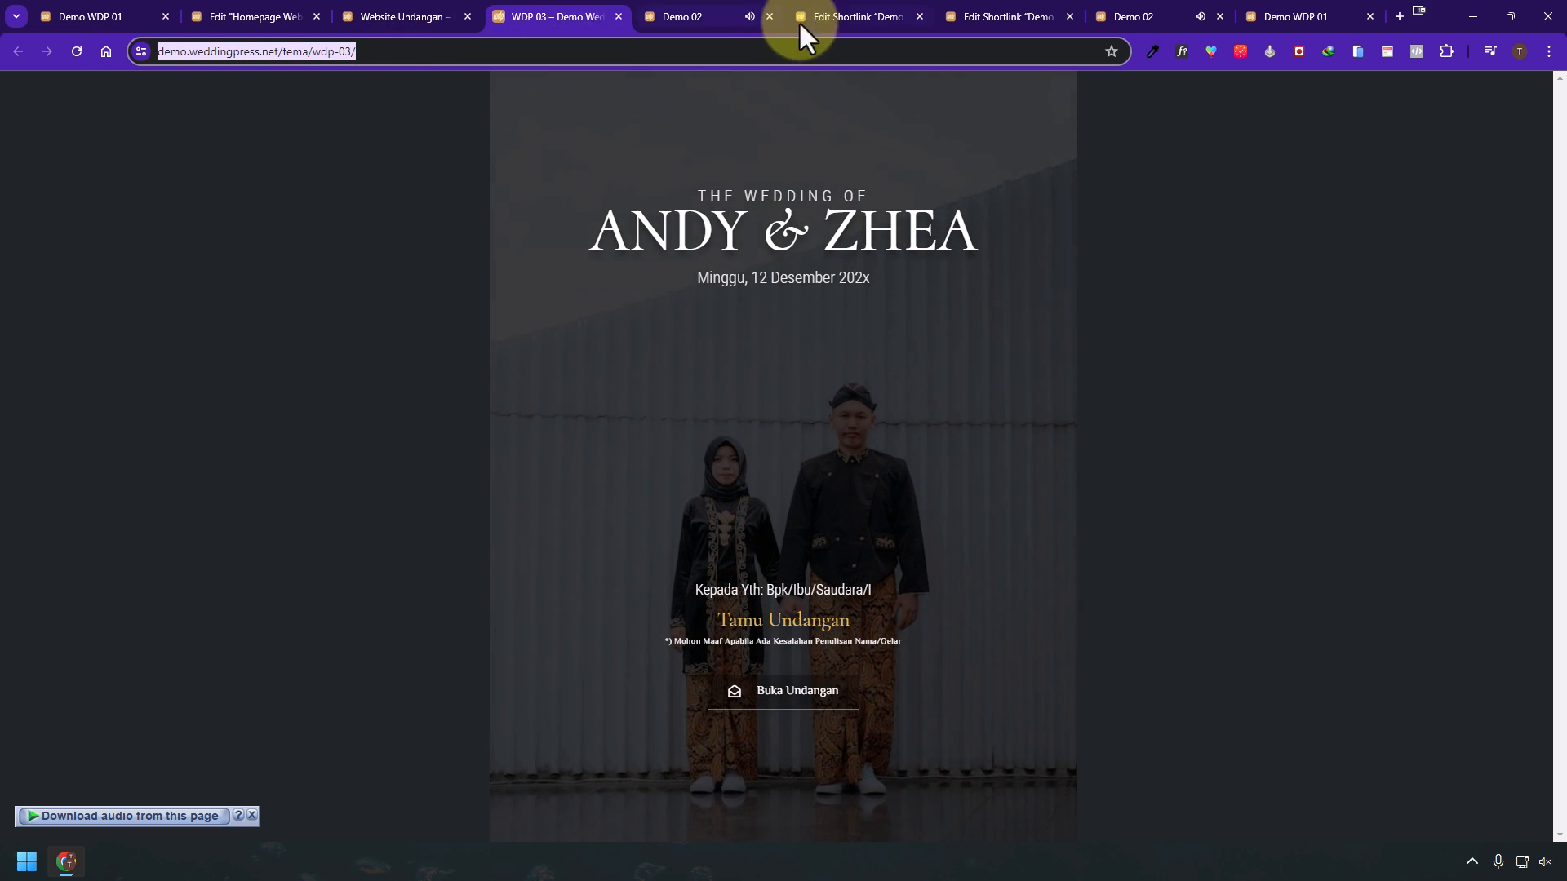
- Compare the Demo 02 shortlink's permalink with its Link Utama address
click(977, 18)
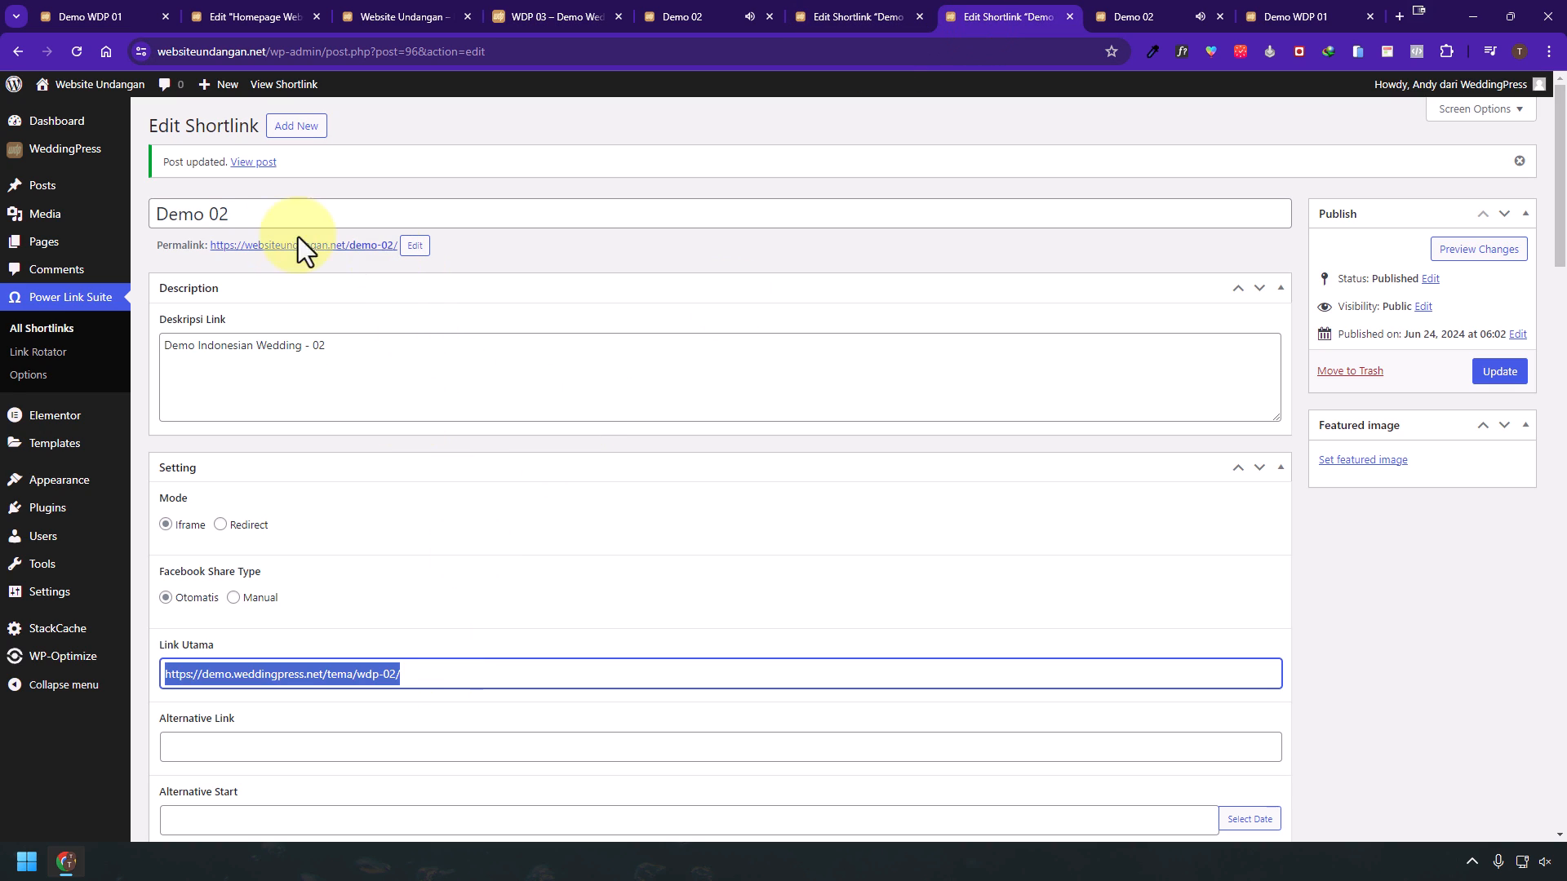
drag(155, 244, 418, 269)
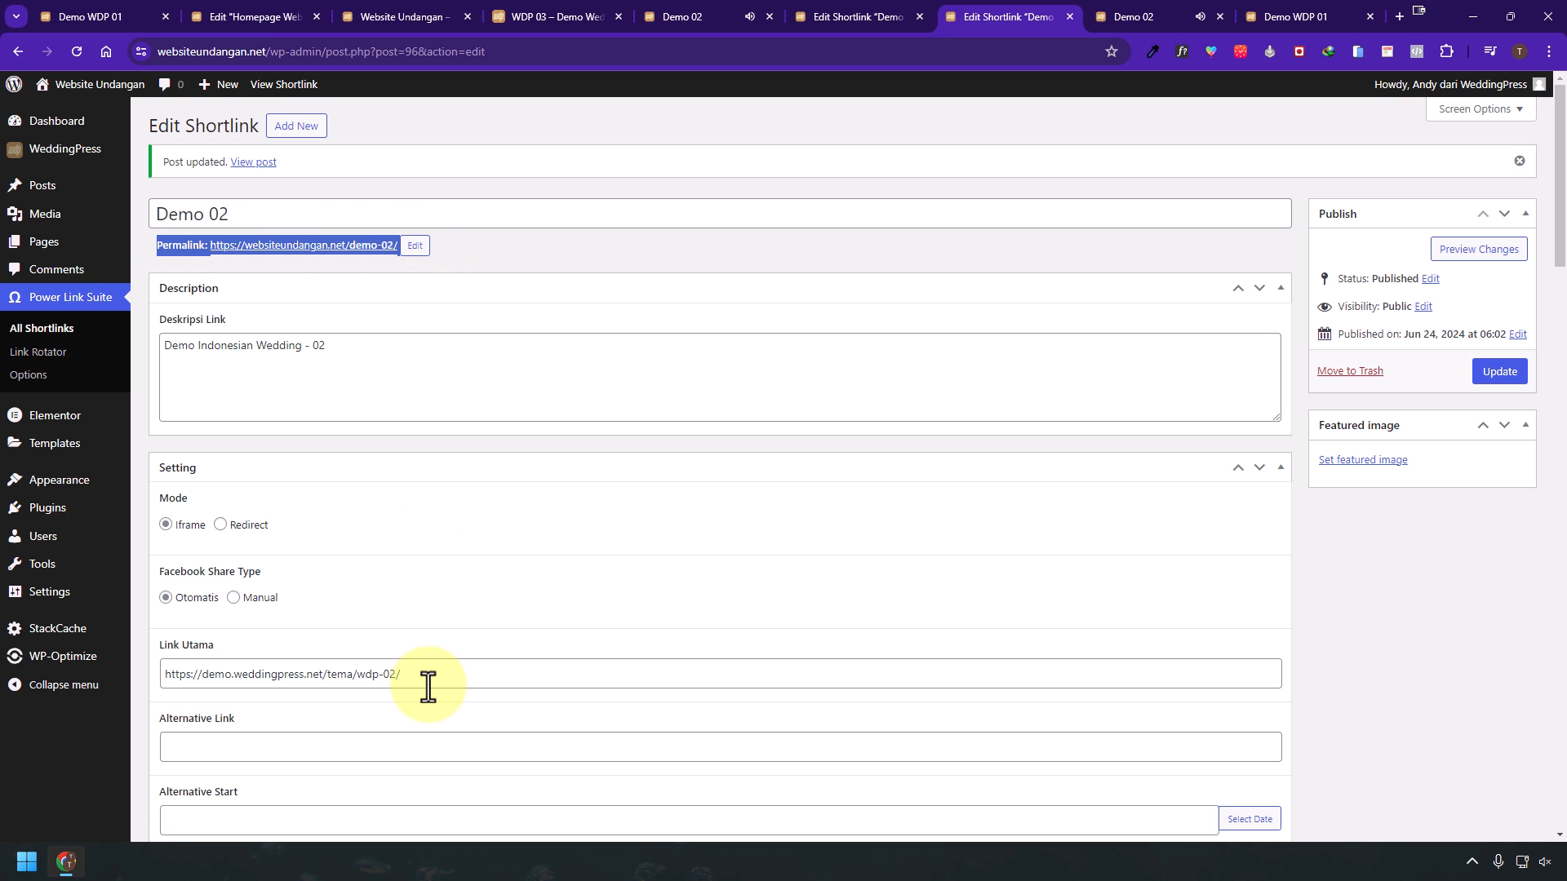
drag(429, 686, 389, 689)
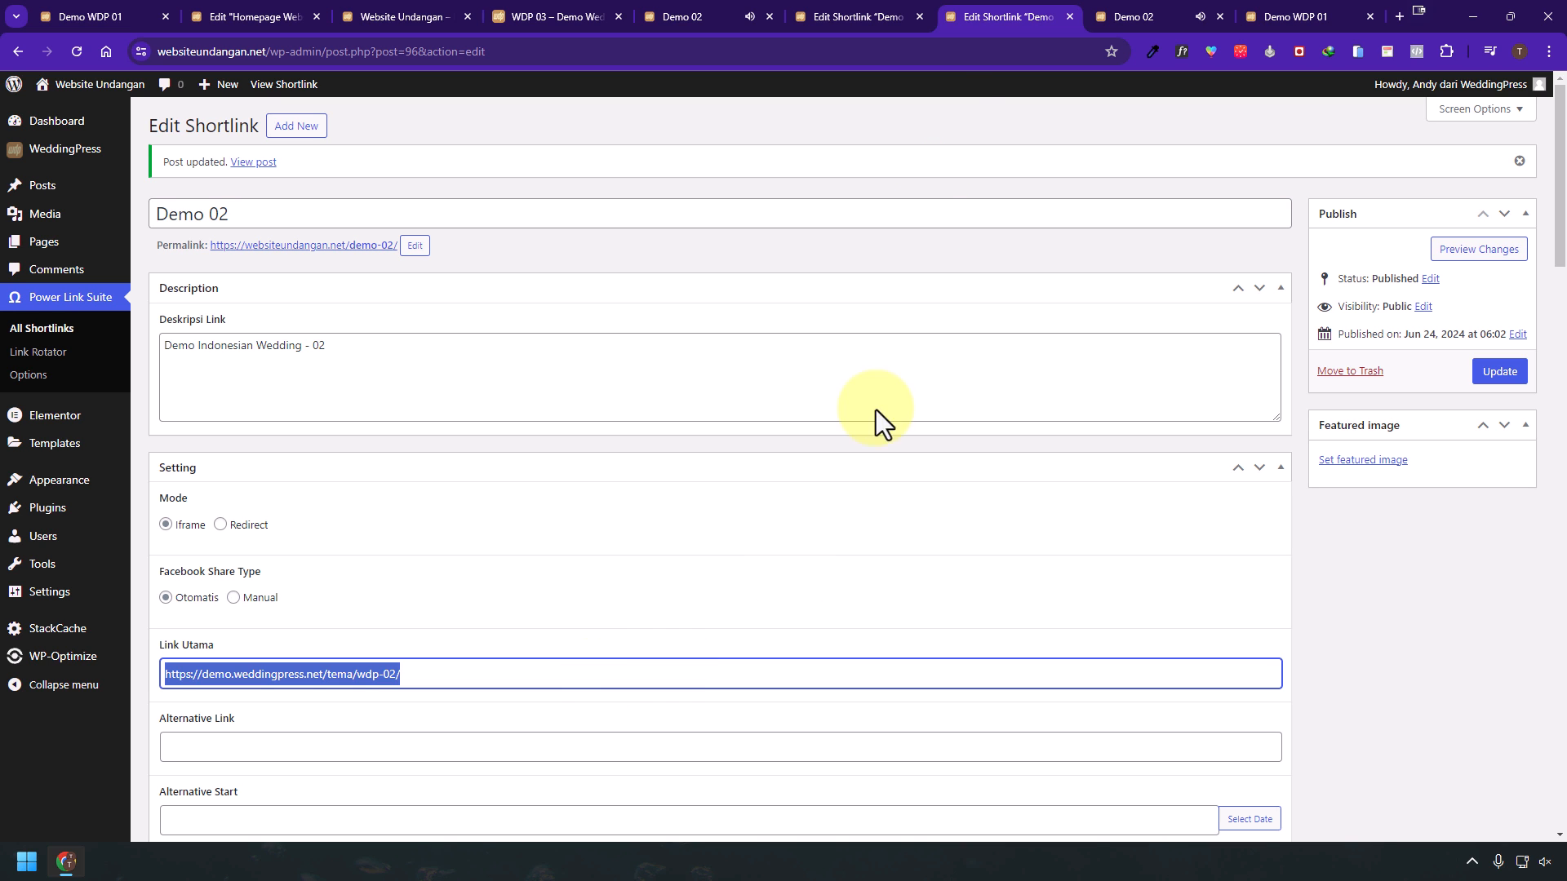
- Compare the Indonesian Wedding - 03 demo's original address with the Demo 02 page's shortlink address
click(444, 6)
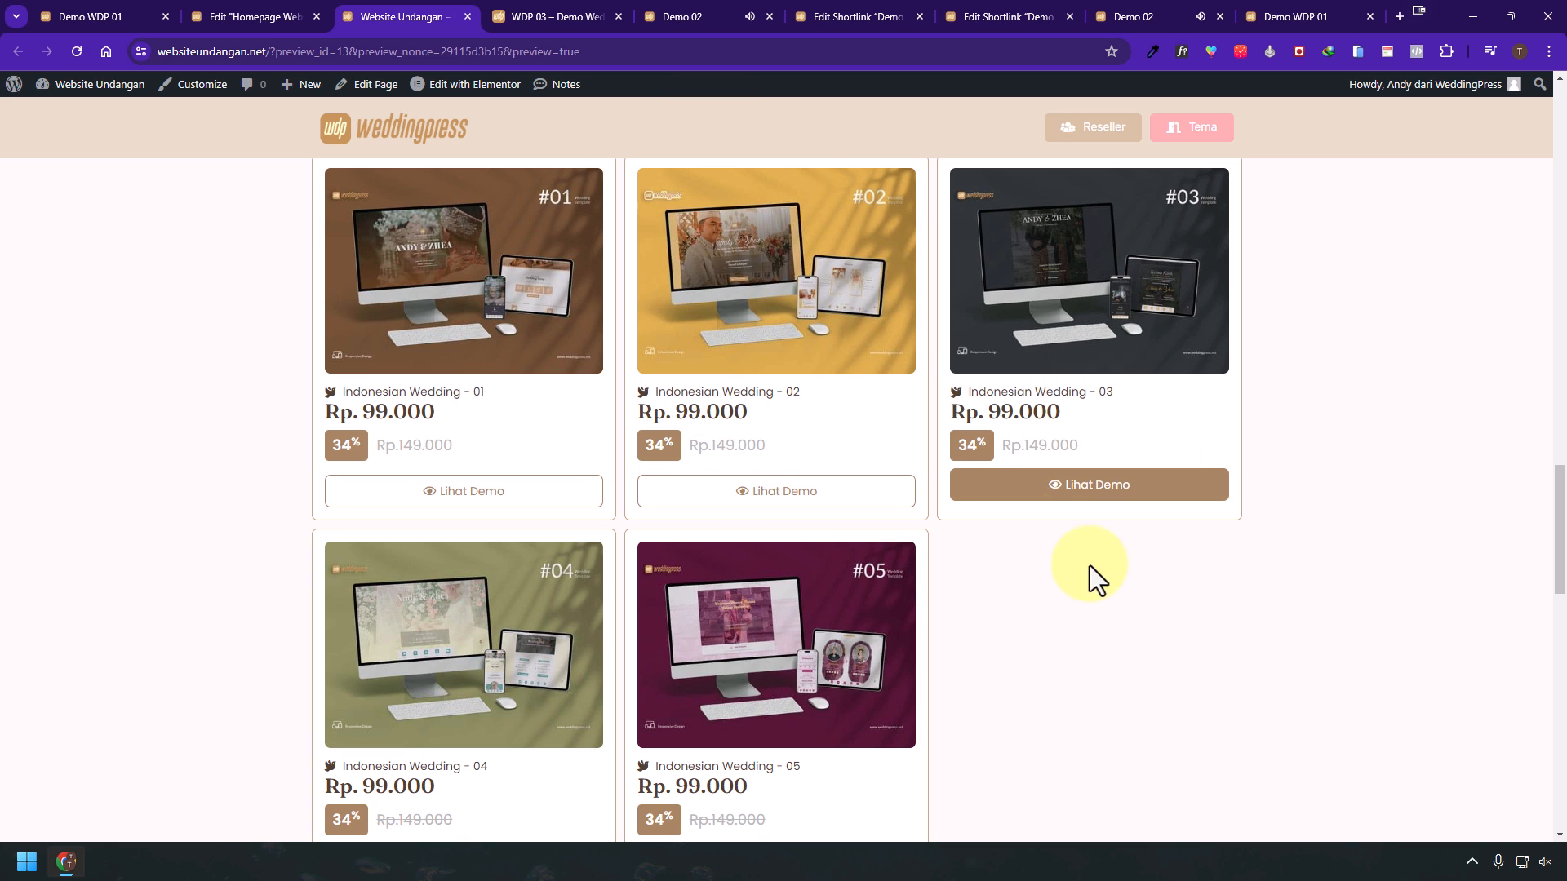
click(560, 17)
click(415, 54)
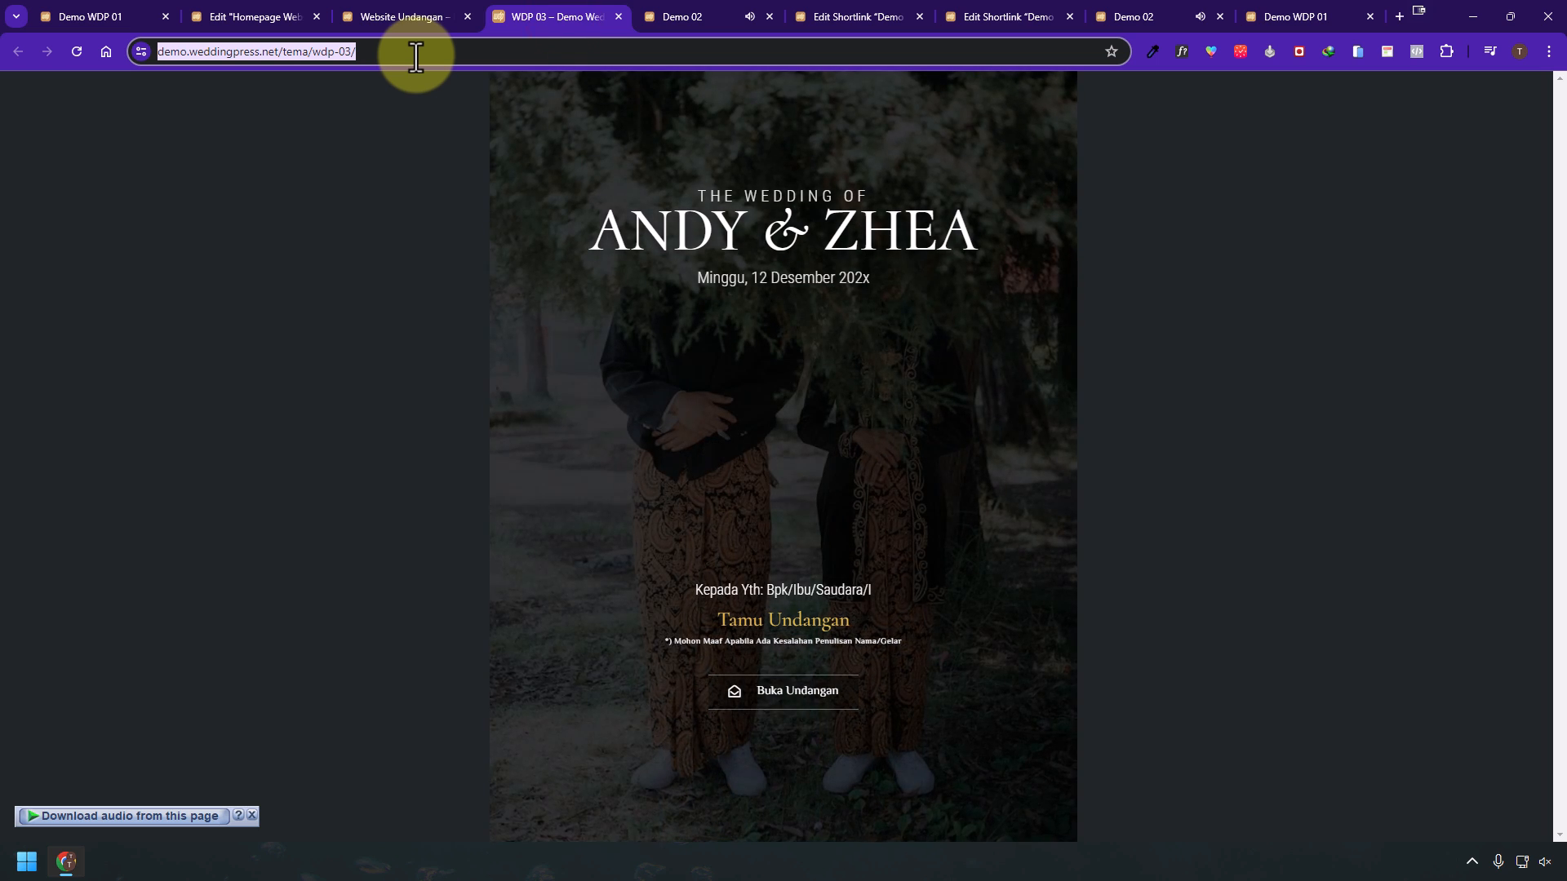
click(726, 18)
click(397, 51)
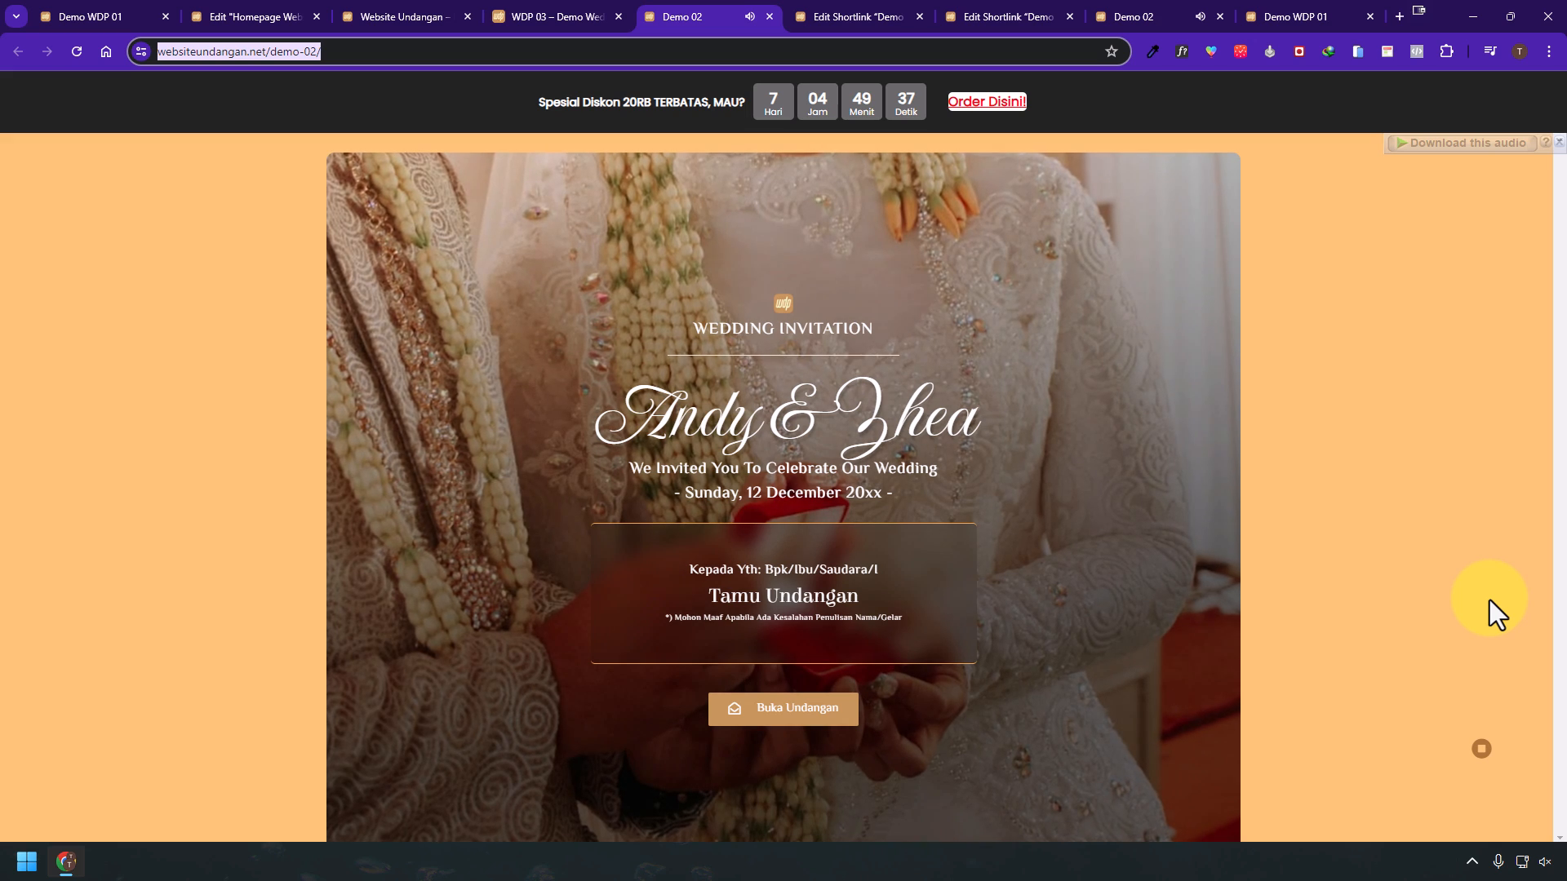